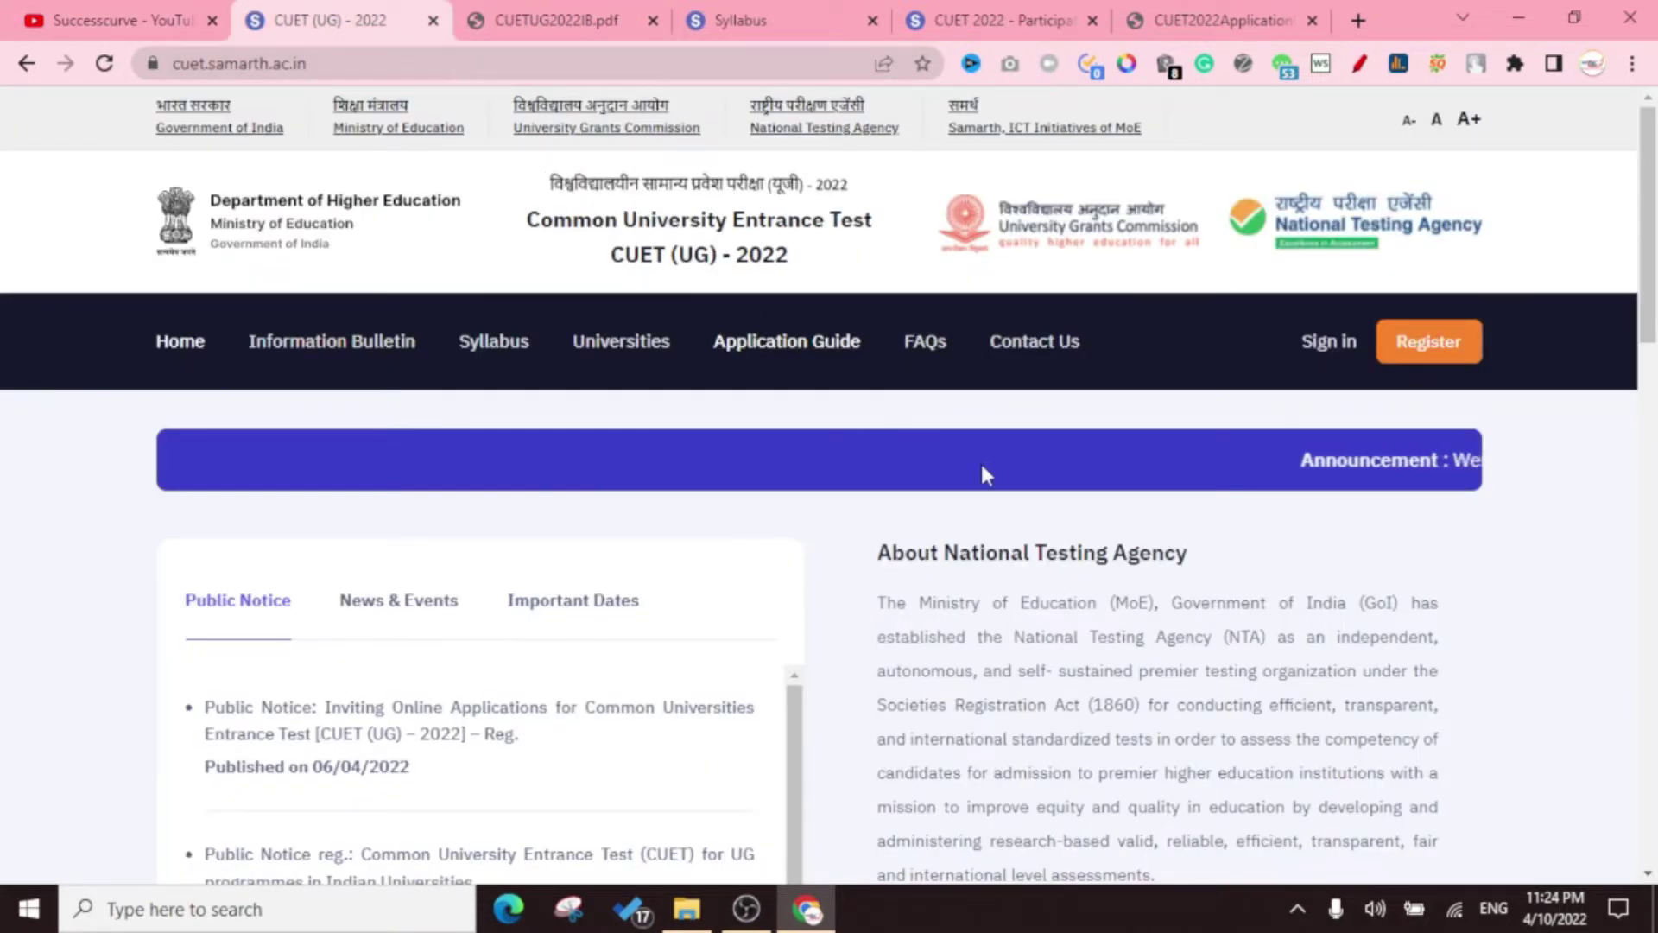
scroll(981, 468, down, 4)
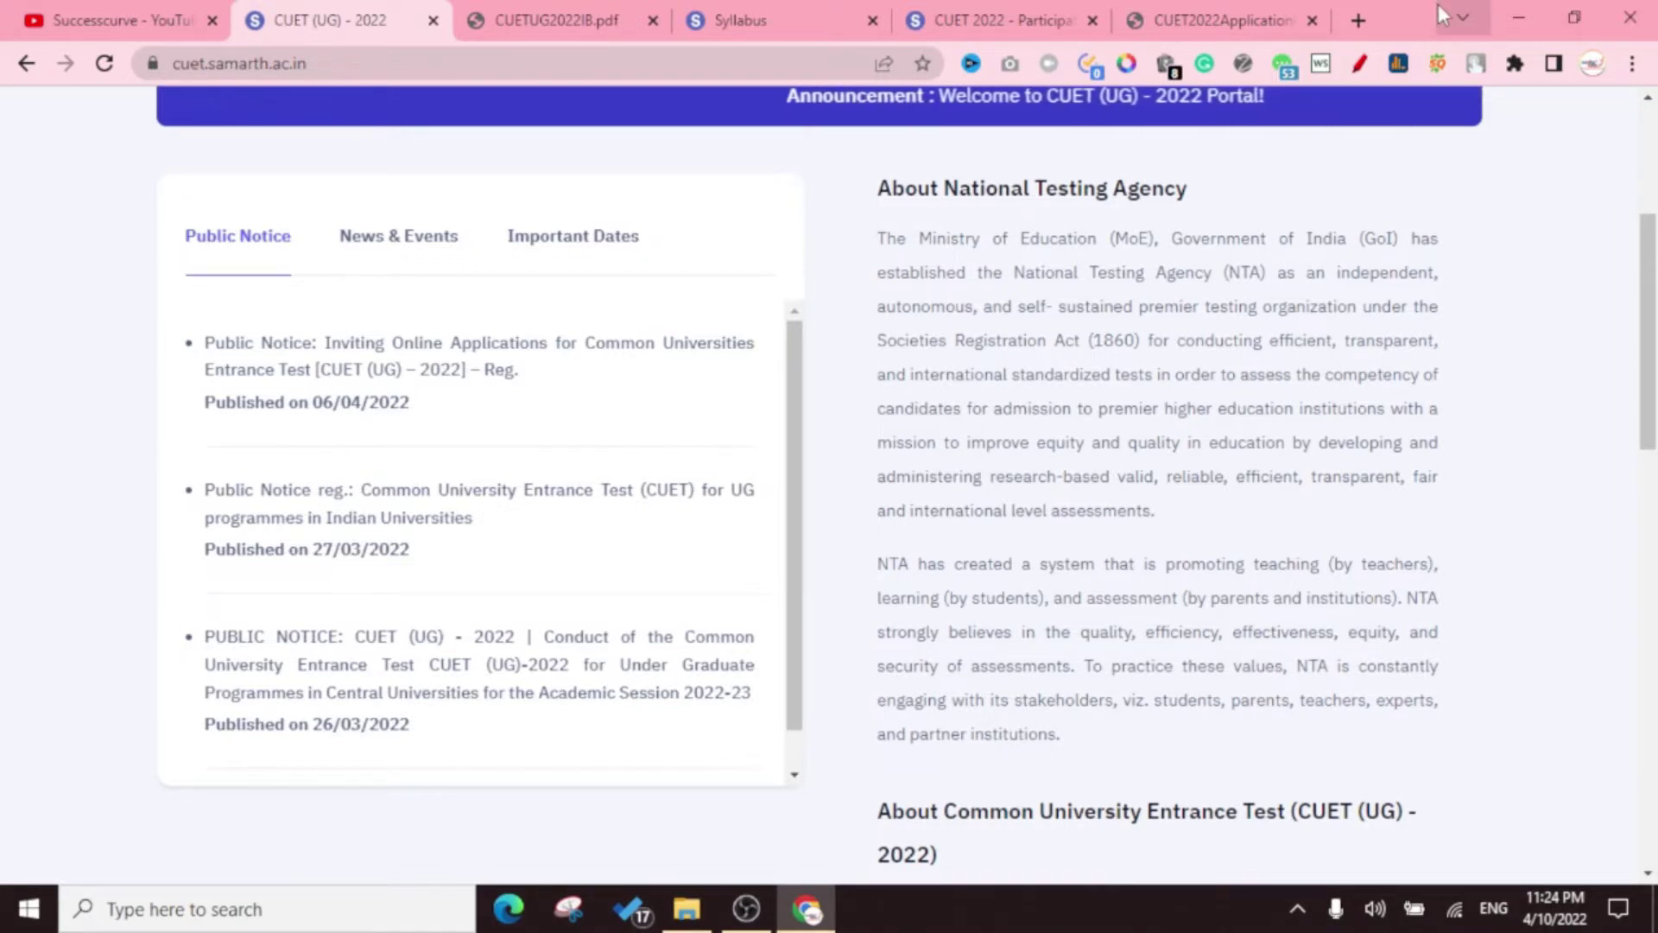
scroll(1186, 260, up, 4)
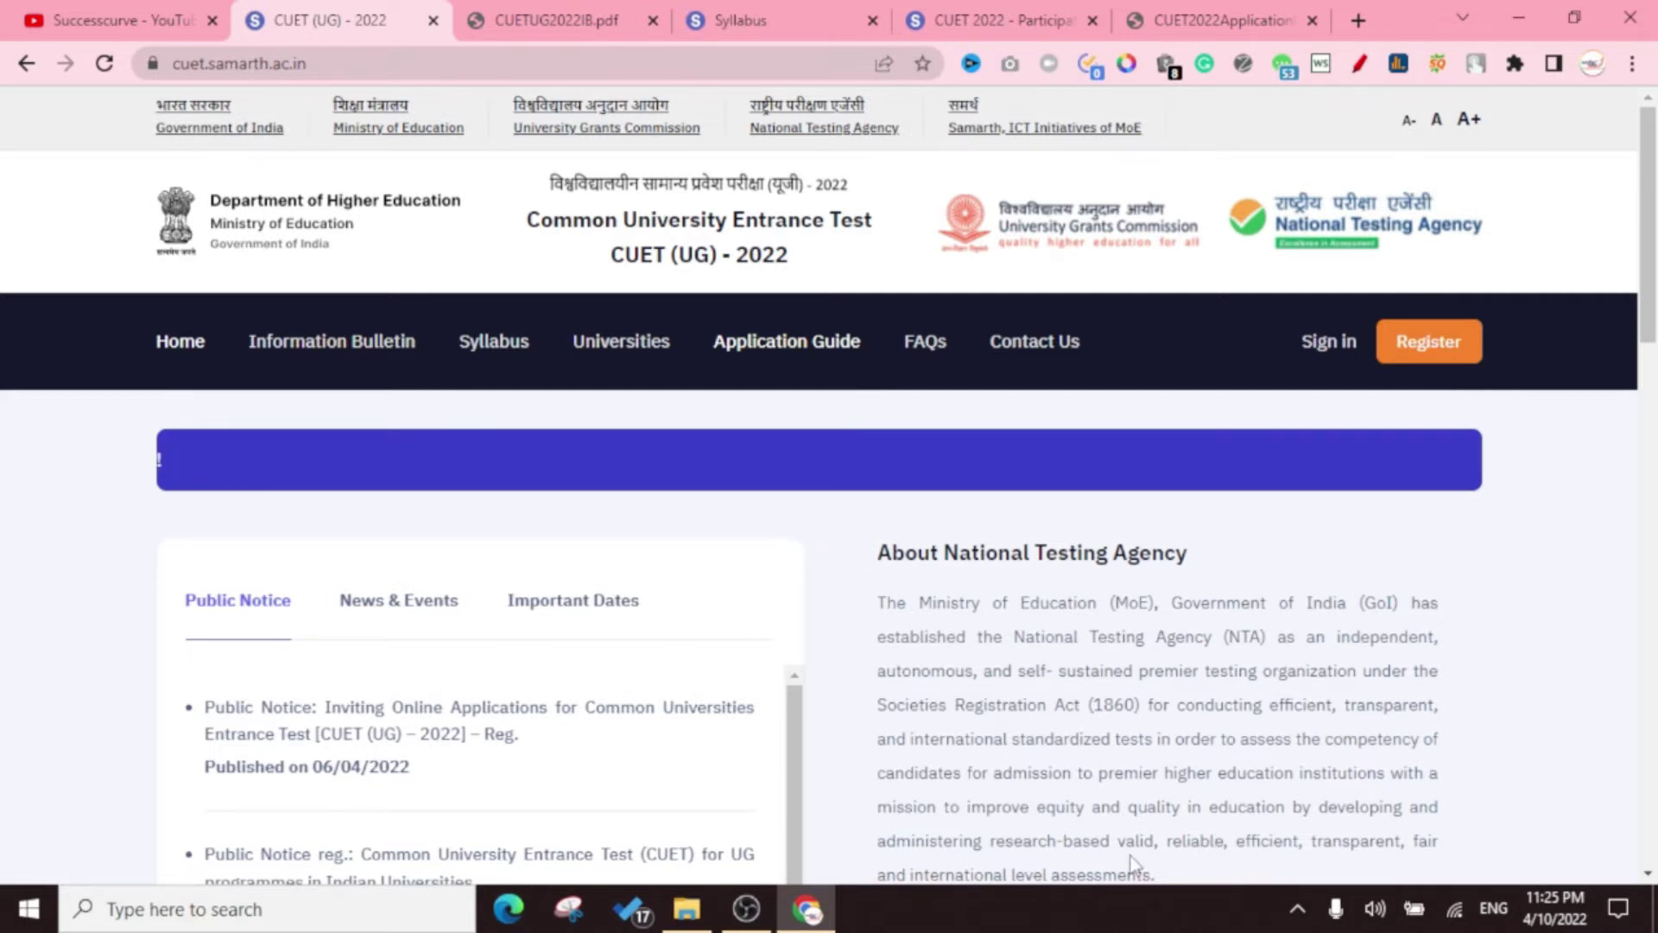
scroll(836, 710, down, 1)
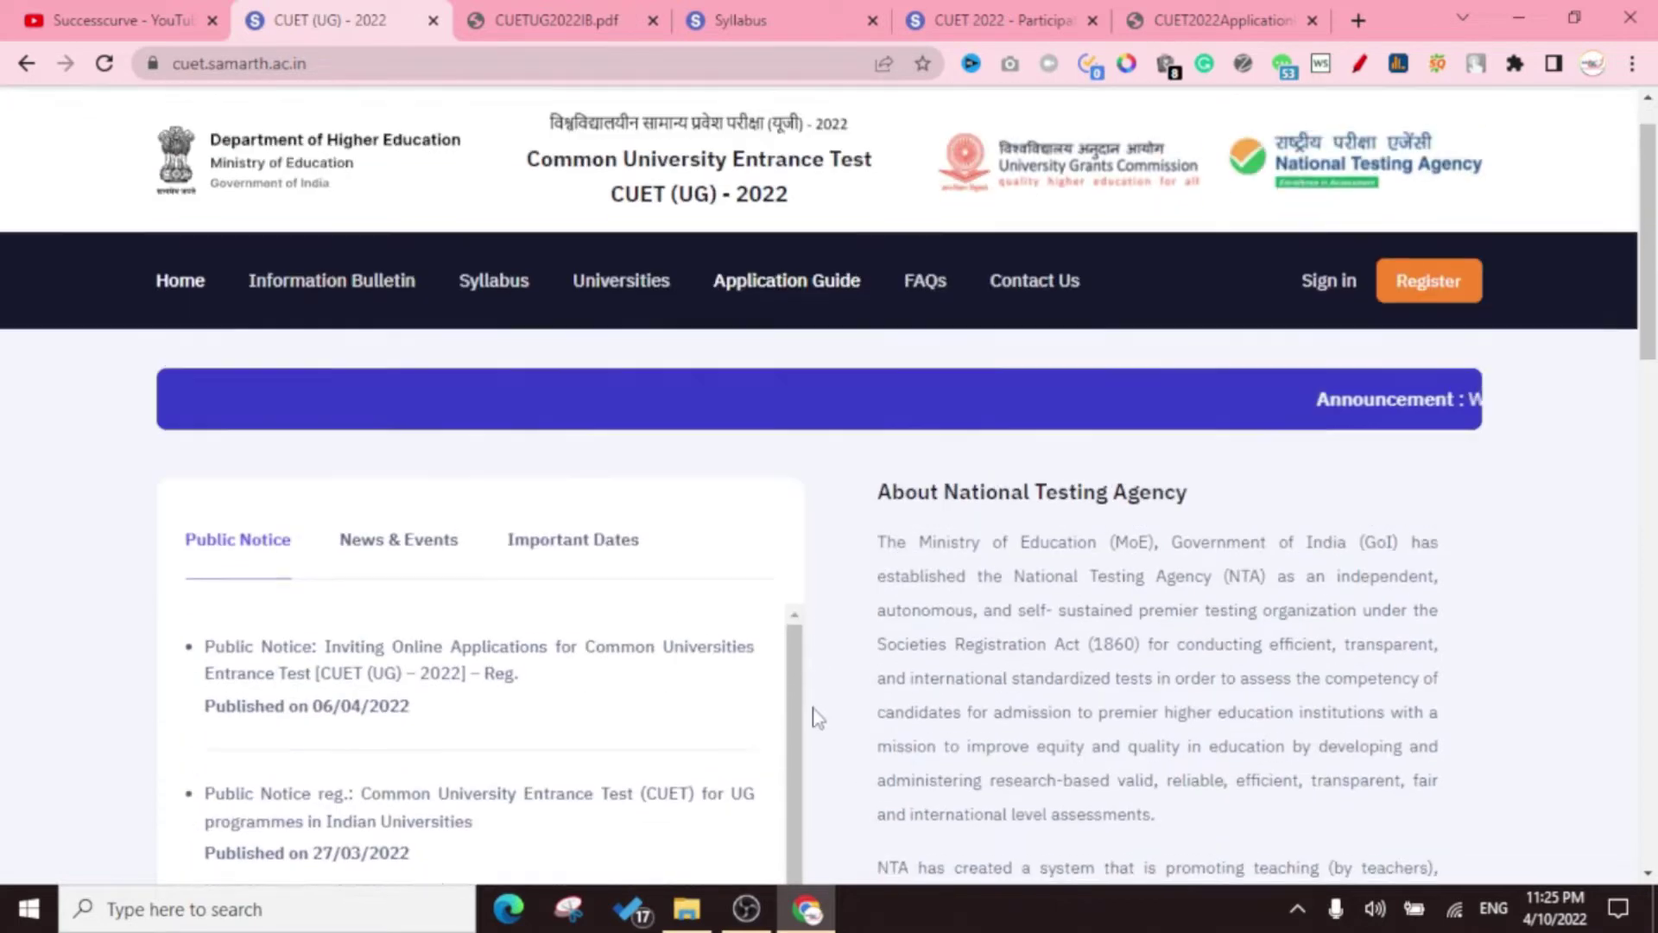
scroll(366, 438, up, 1)
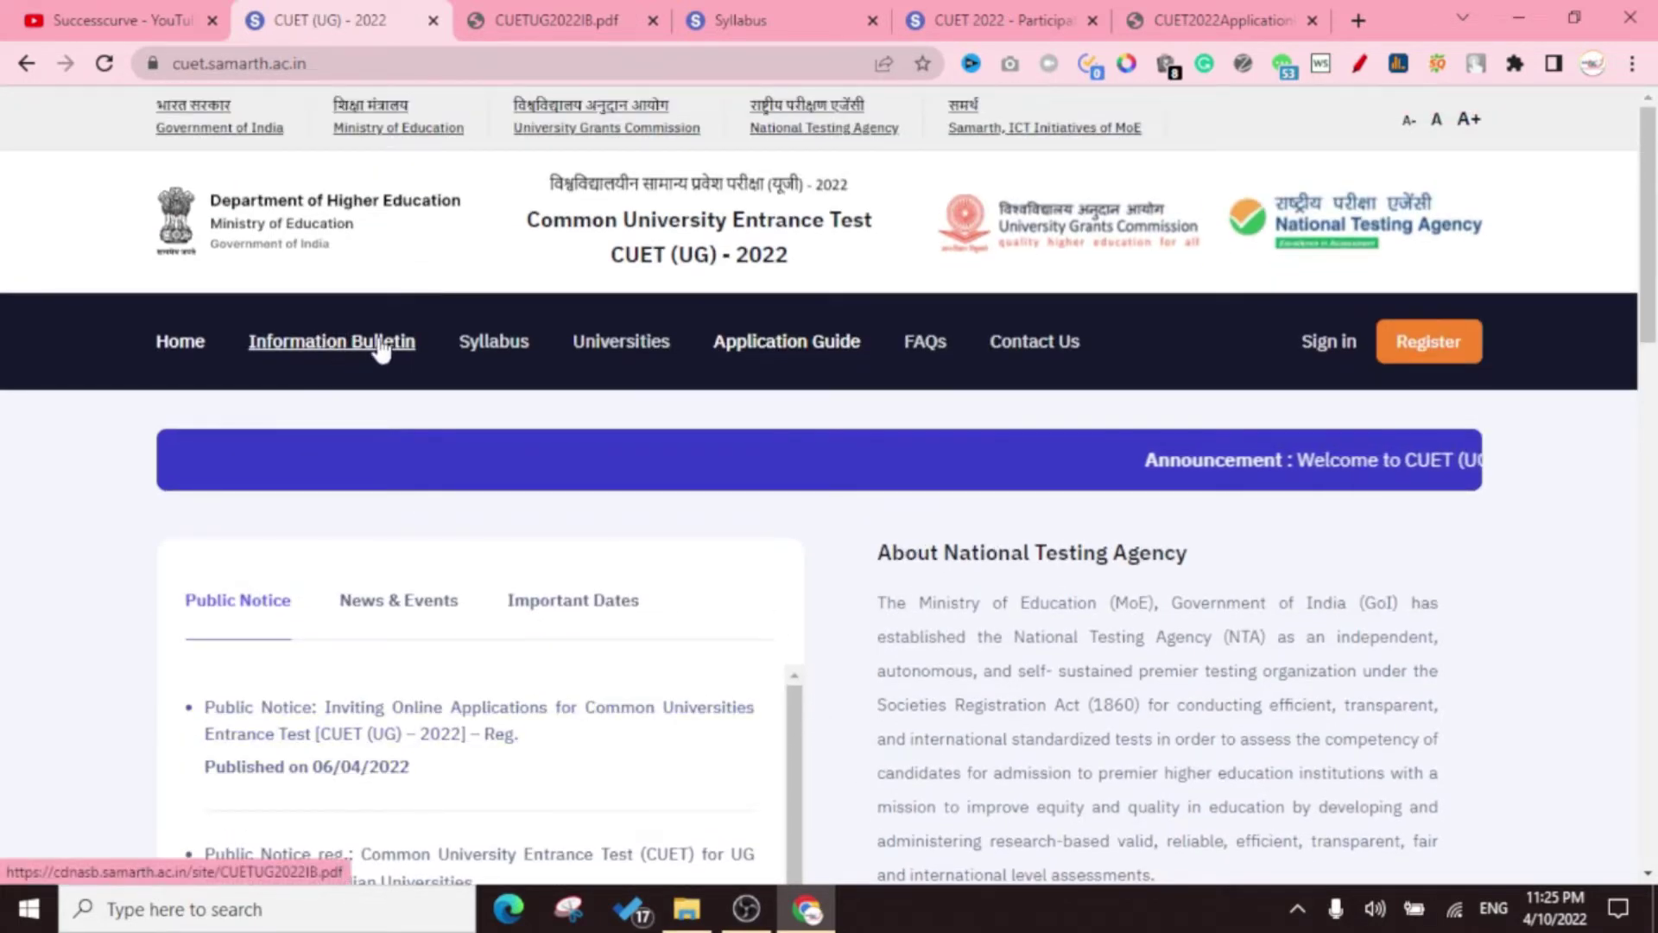
Look through the CUET (UG) 2022 information bulletin PDF from the cover and index to the table of fees payable by candidates
click(552, 20)
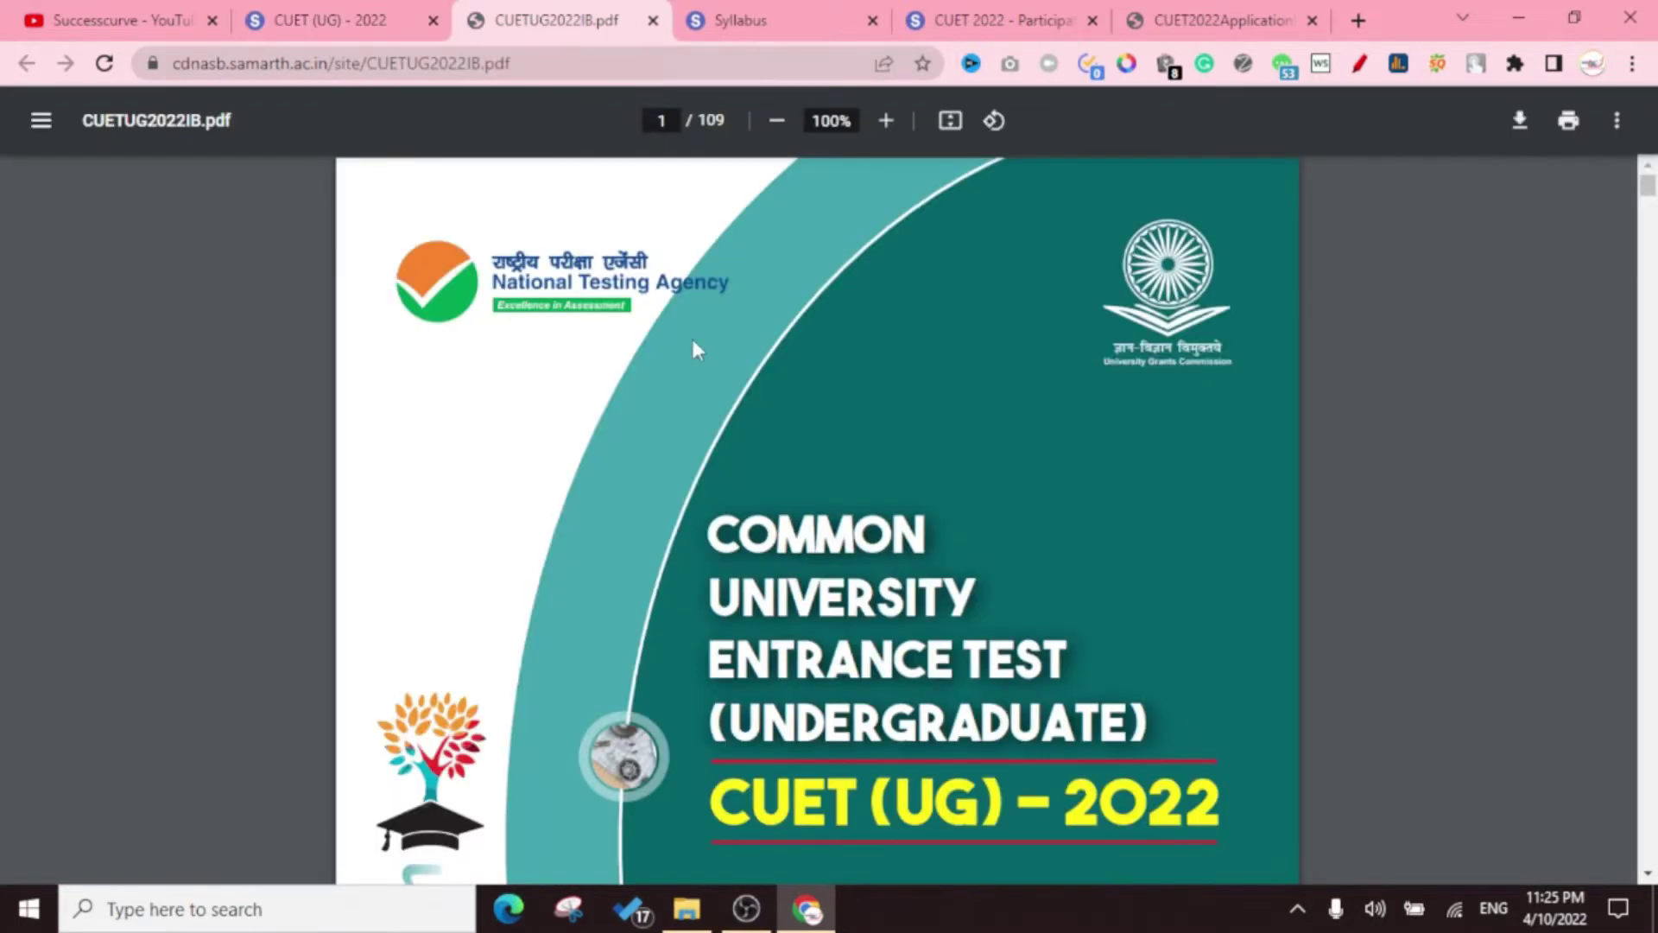
scroll(694, 341, down, 15)
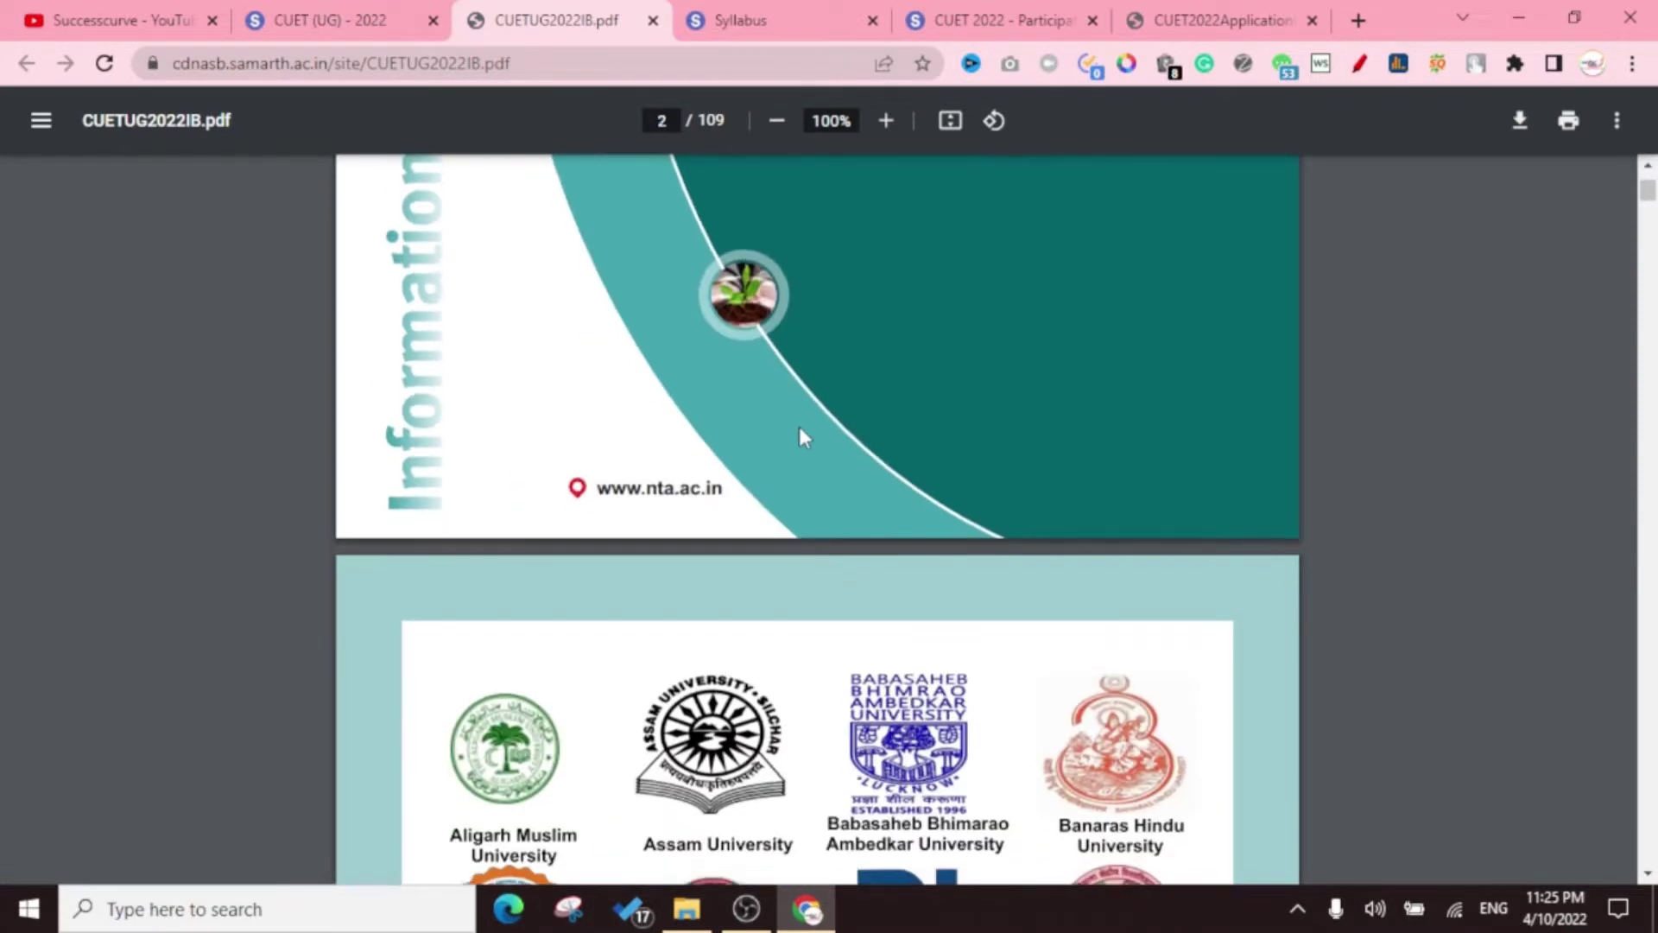
scroll(801, 428, down, 9)
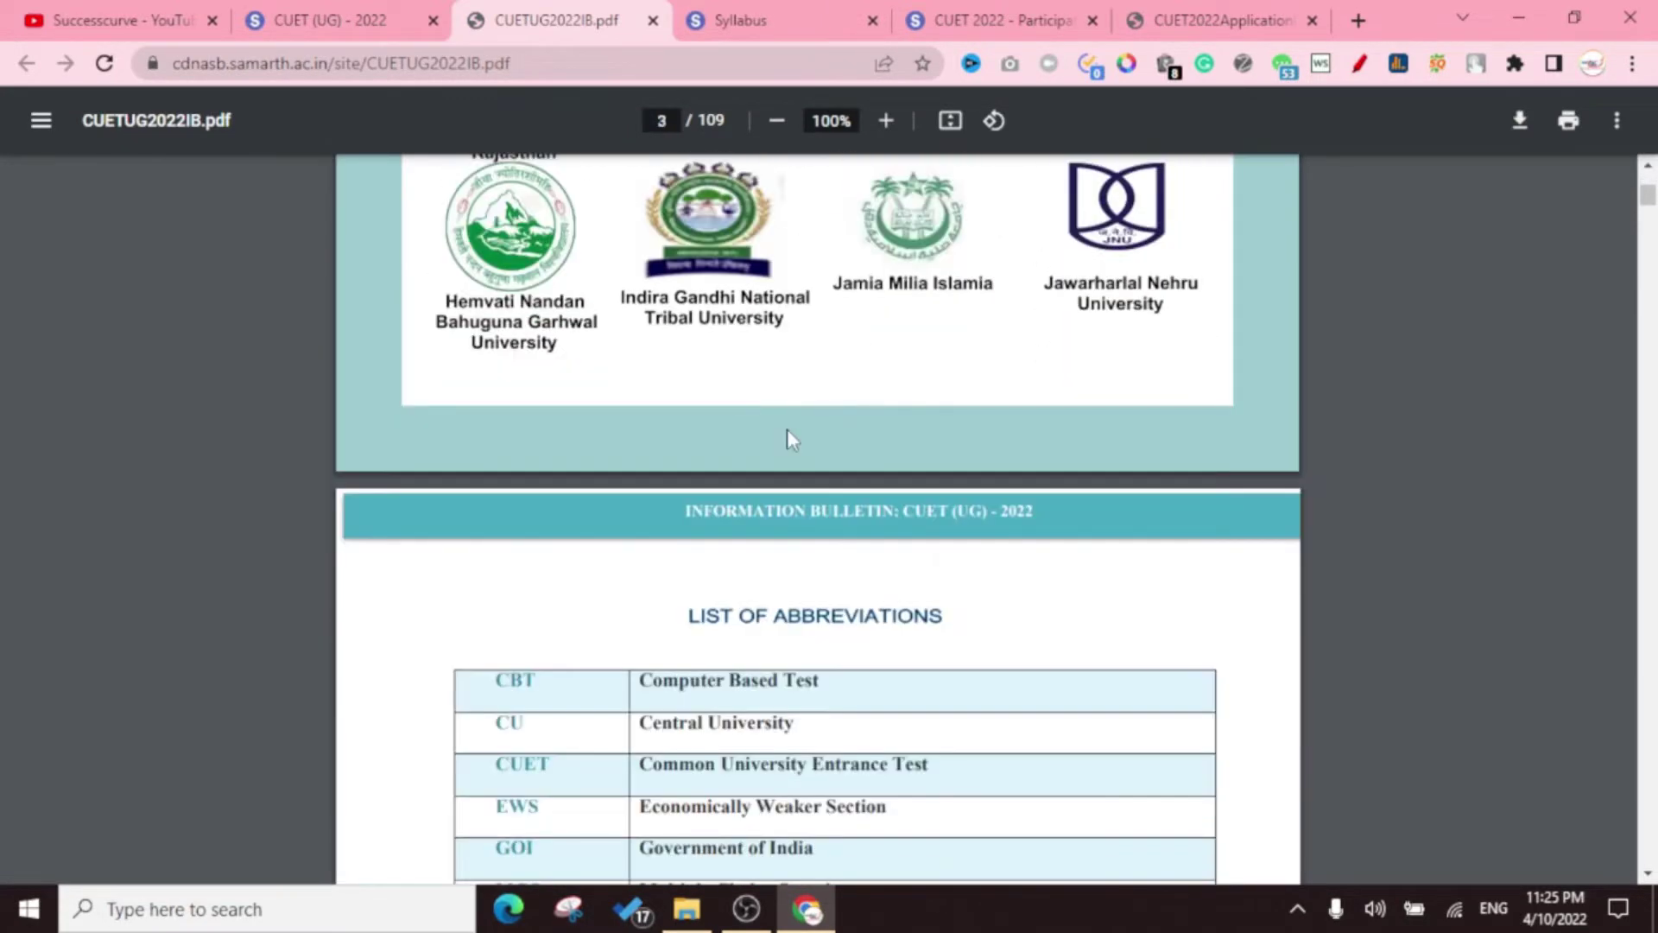
scroll(787, 429, down, 10)
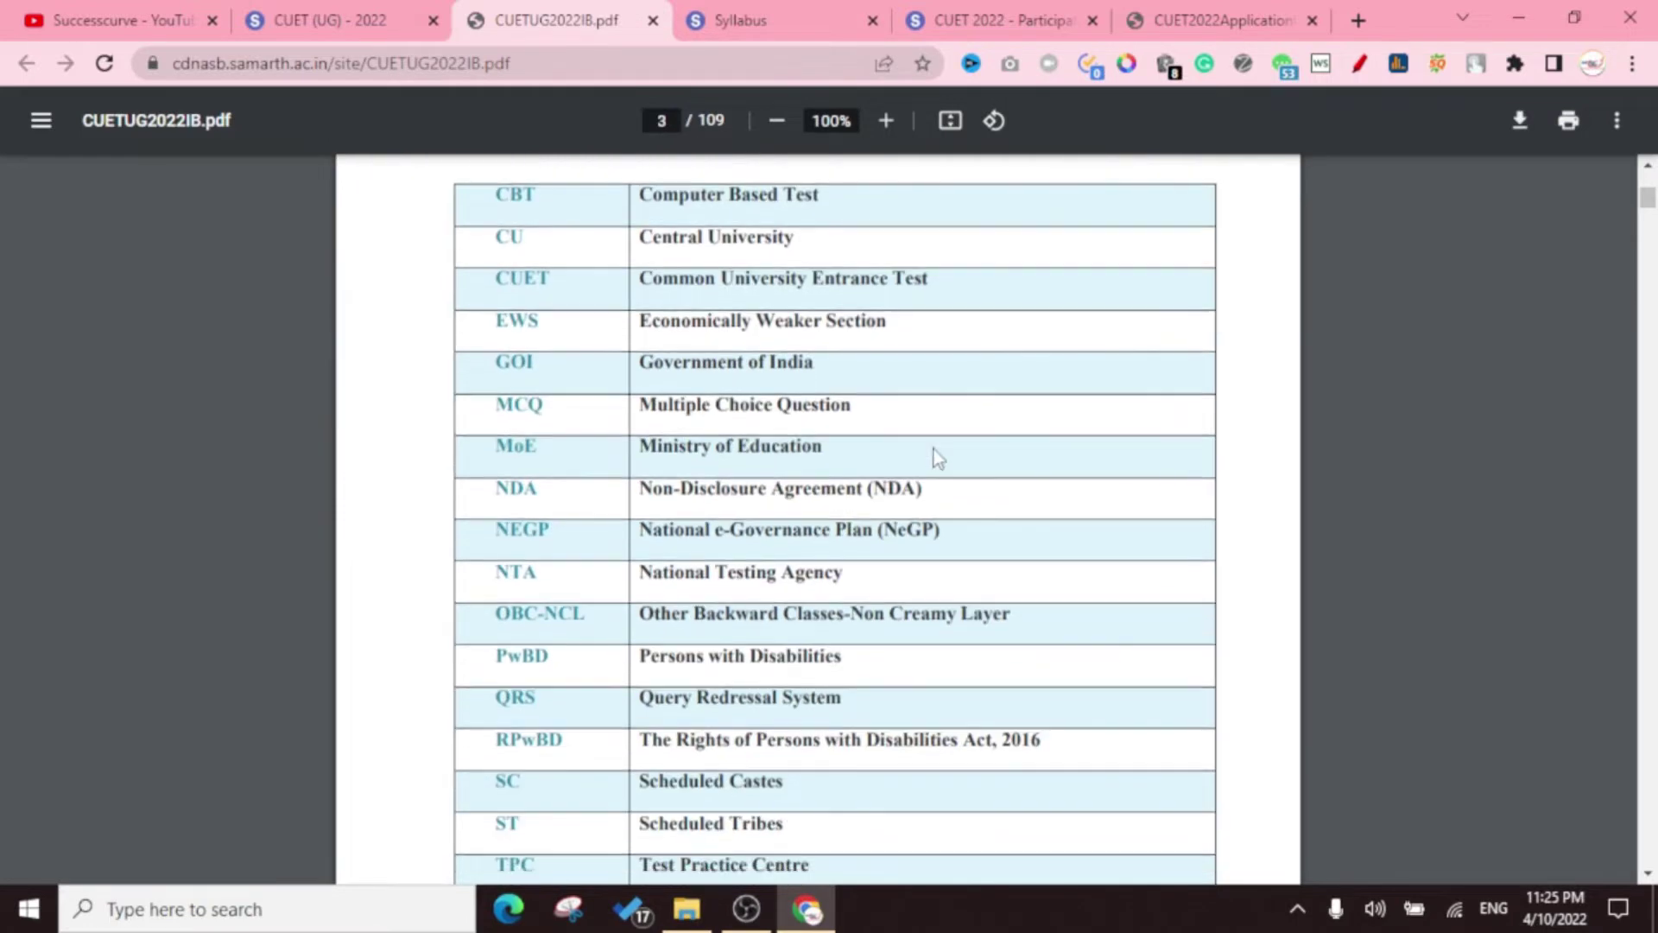
scroll(937, 458, down, 15)
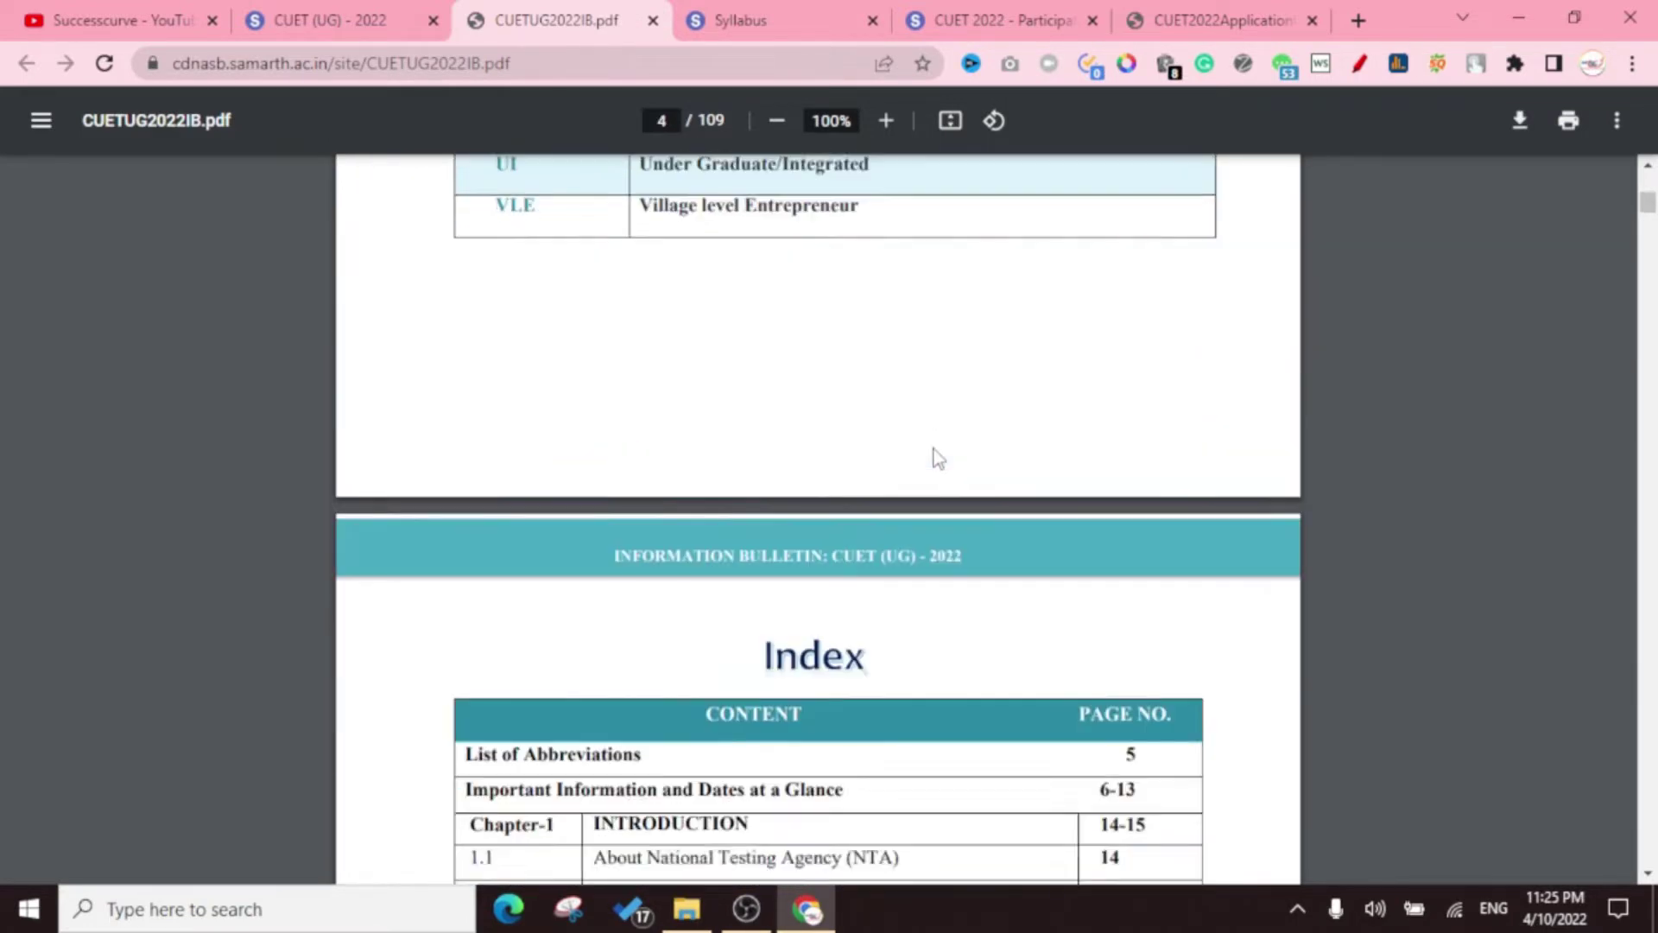
scroll(936, 458, down, 20)
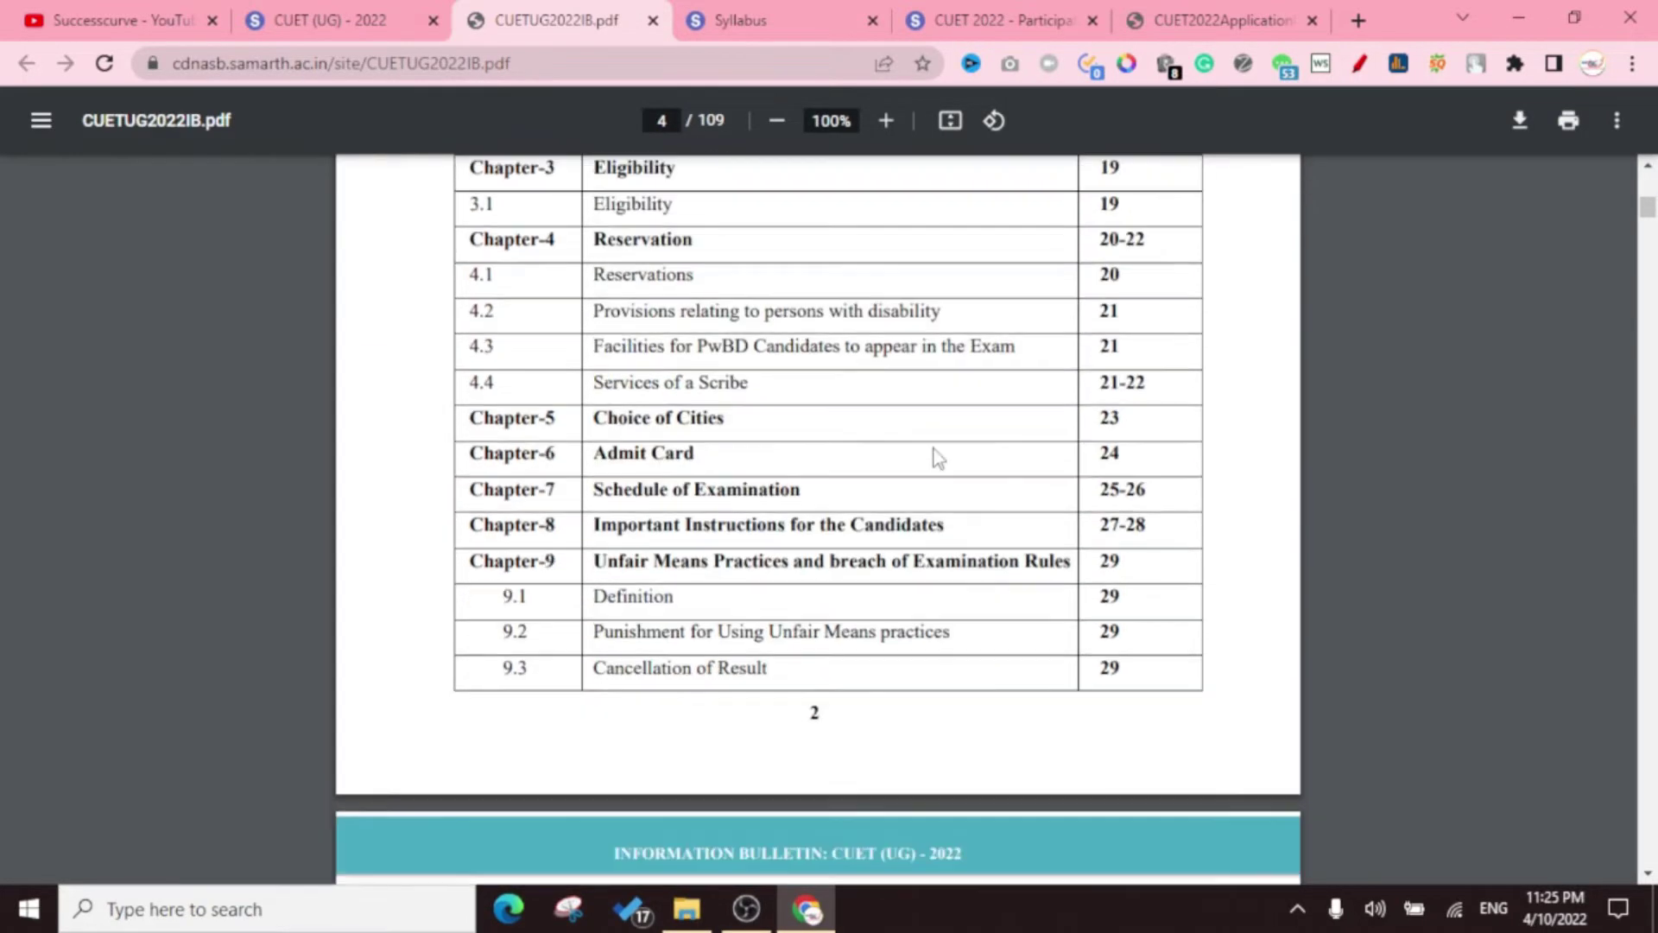
scroll(937, 457, down, 6)
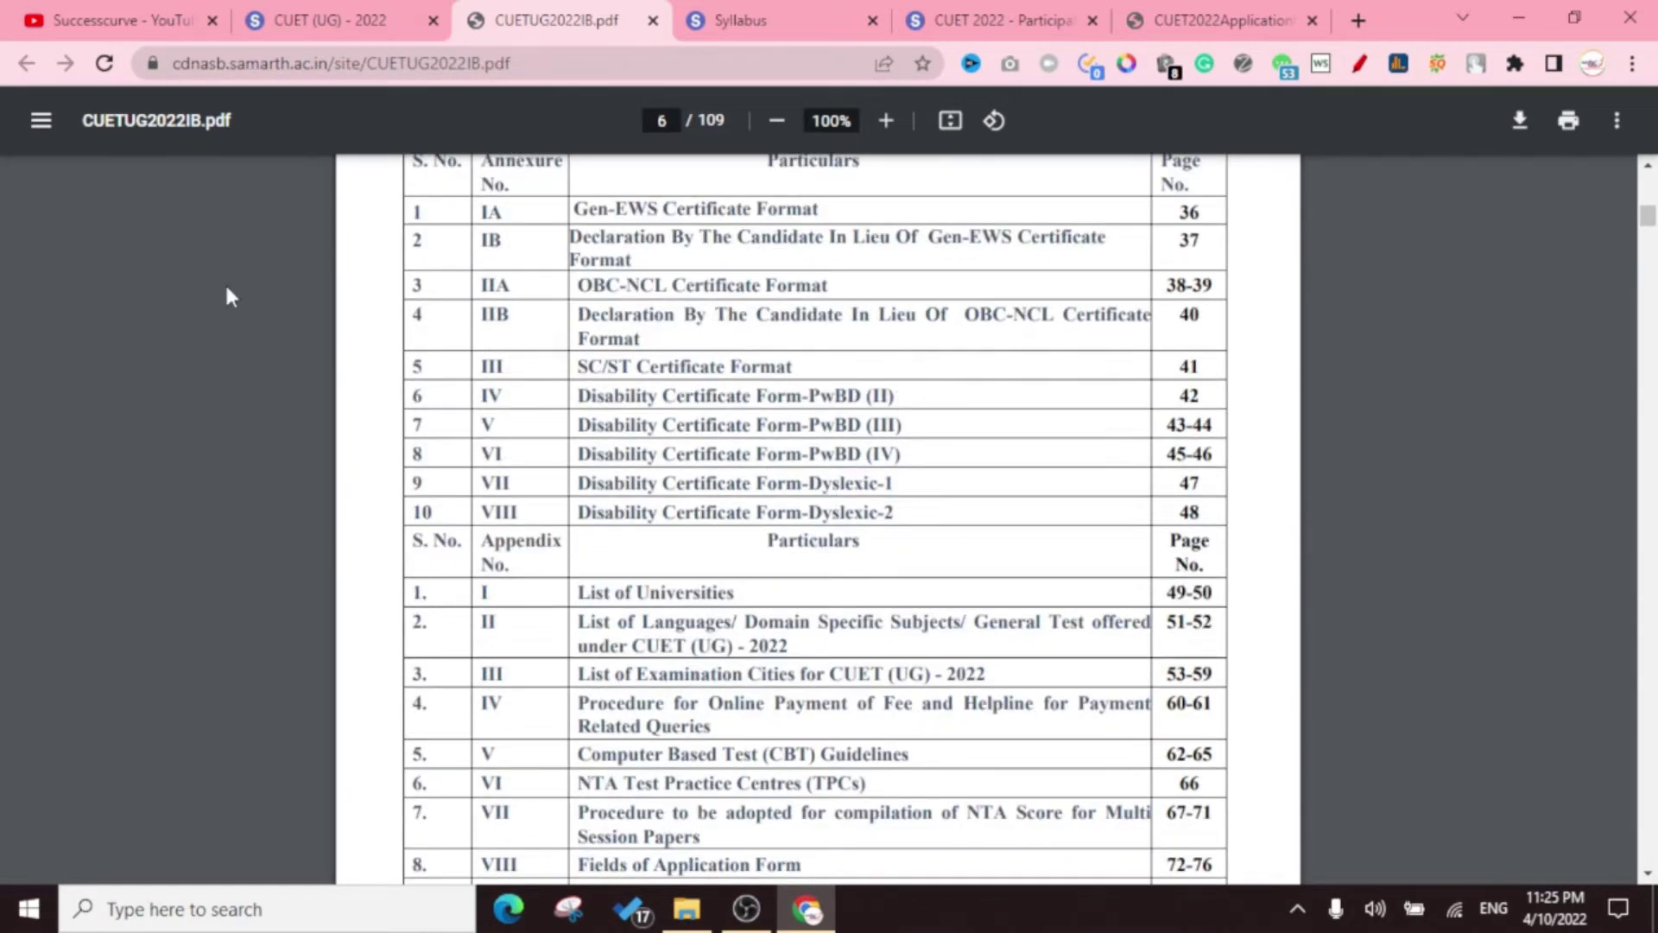
scroll(453, 381, down, 20)
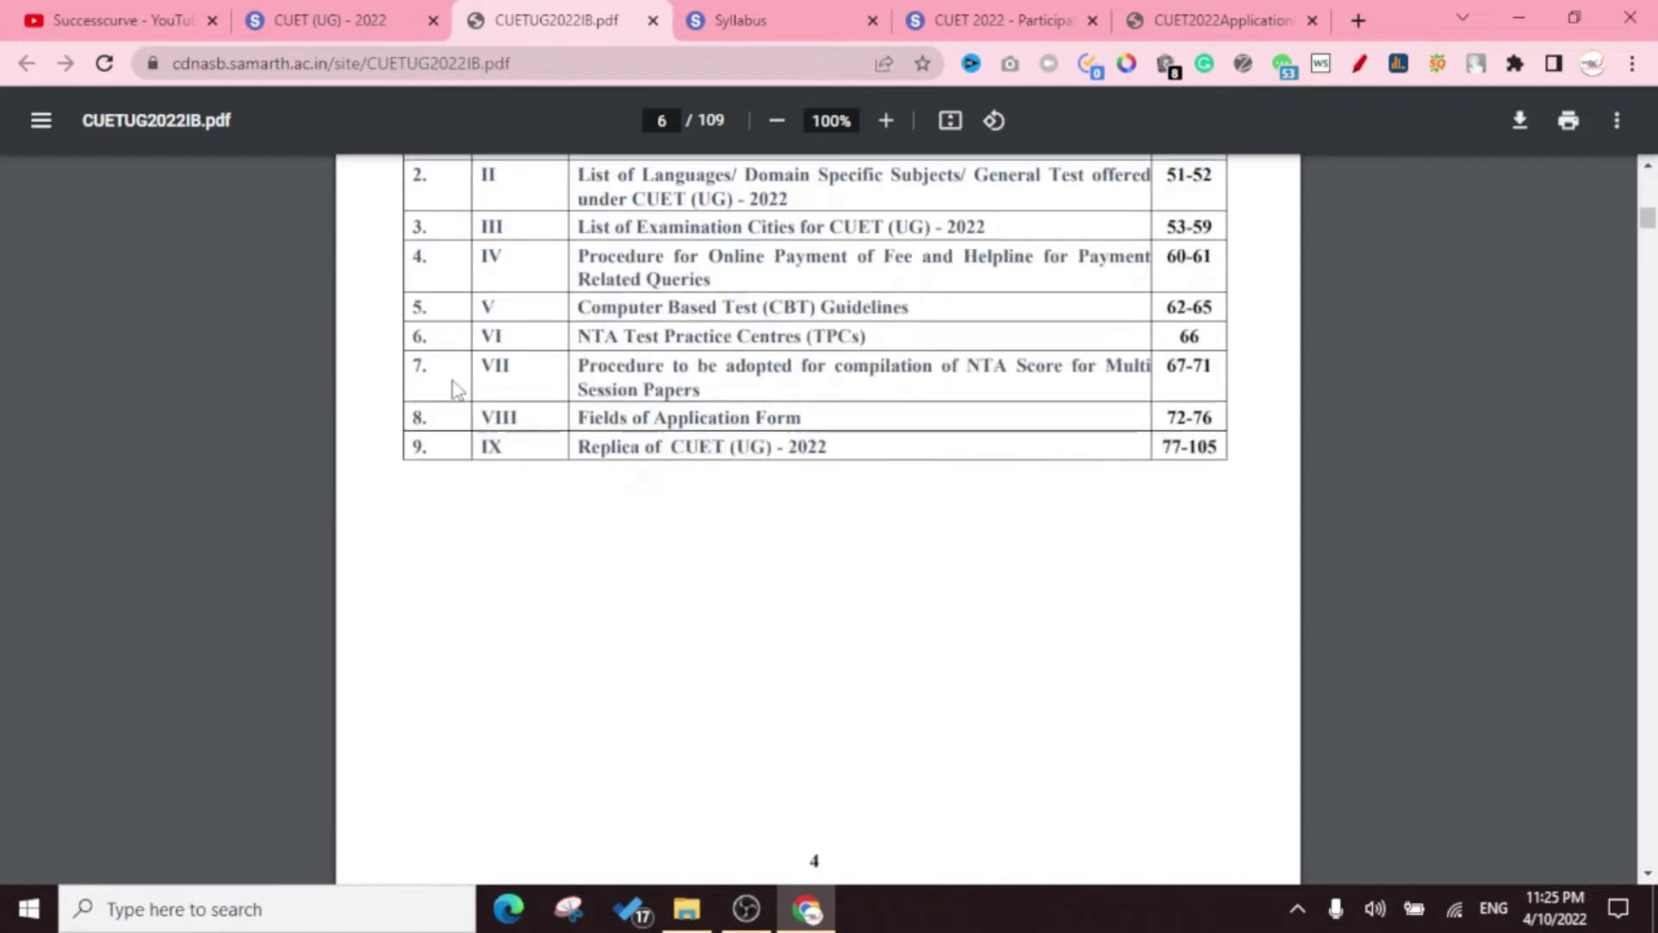
scroll(481, 415, down, 8)
scroll(654, 490, up, 8)
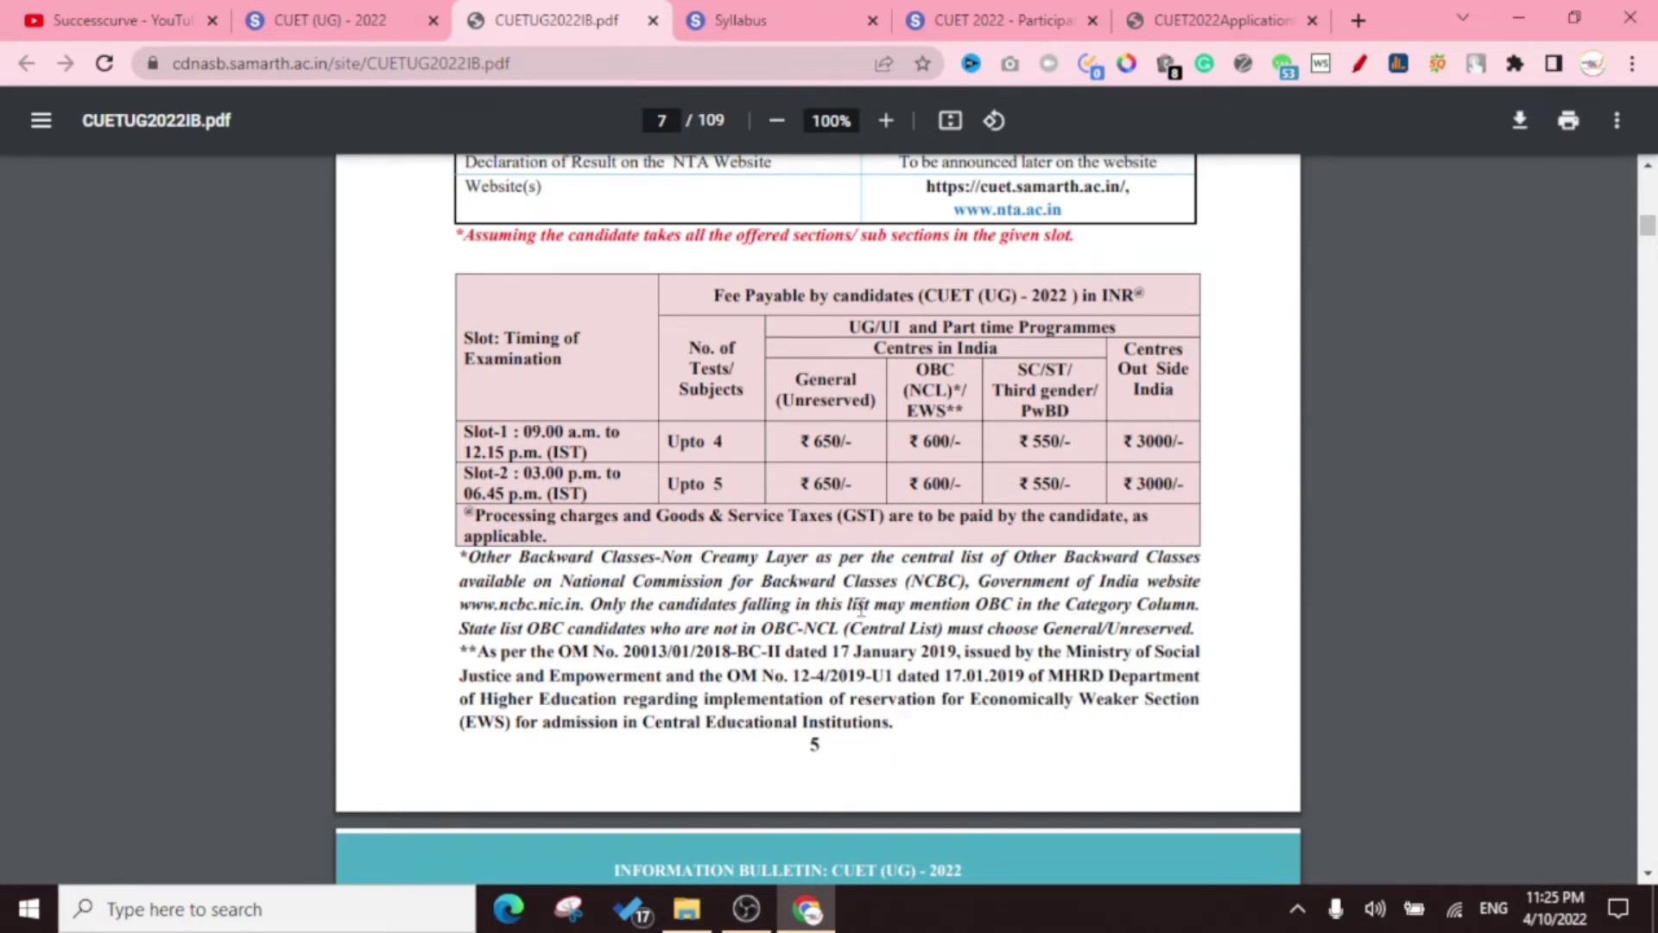
Open the History and Mathematics syllabus PDFs from the CUET Syllabus page
click(405, 19)
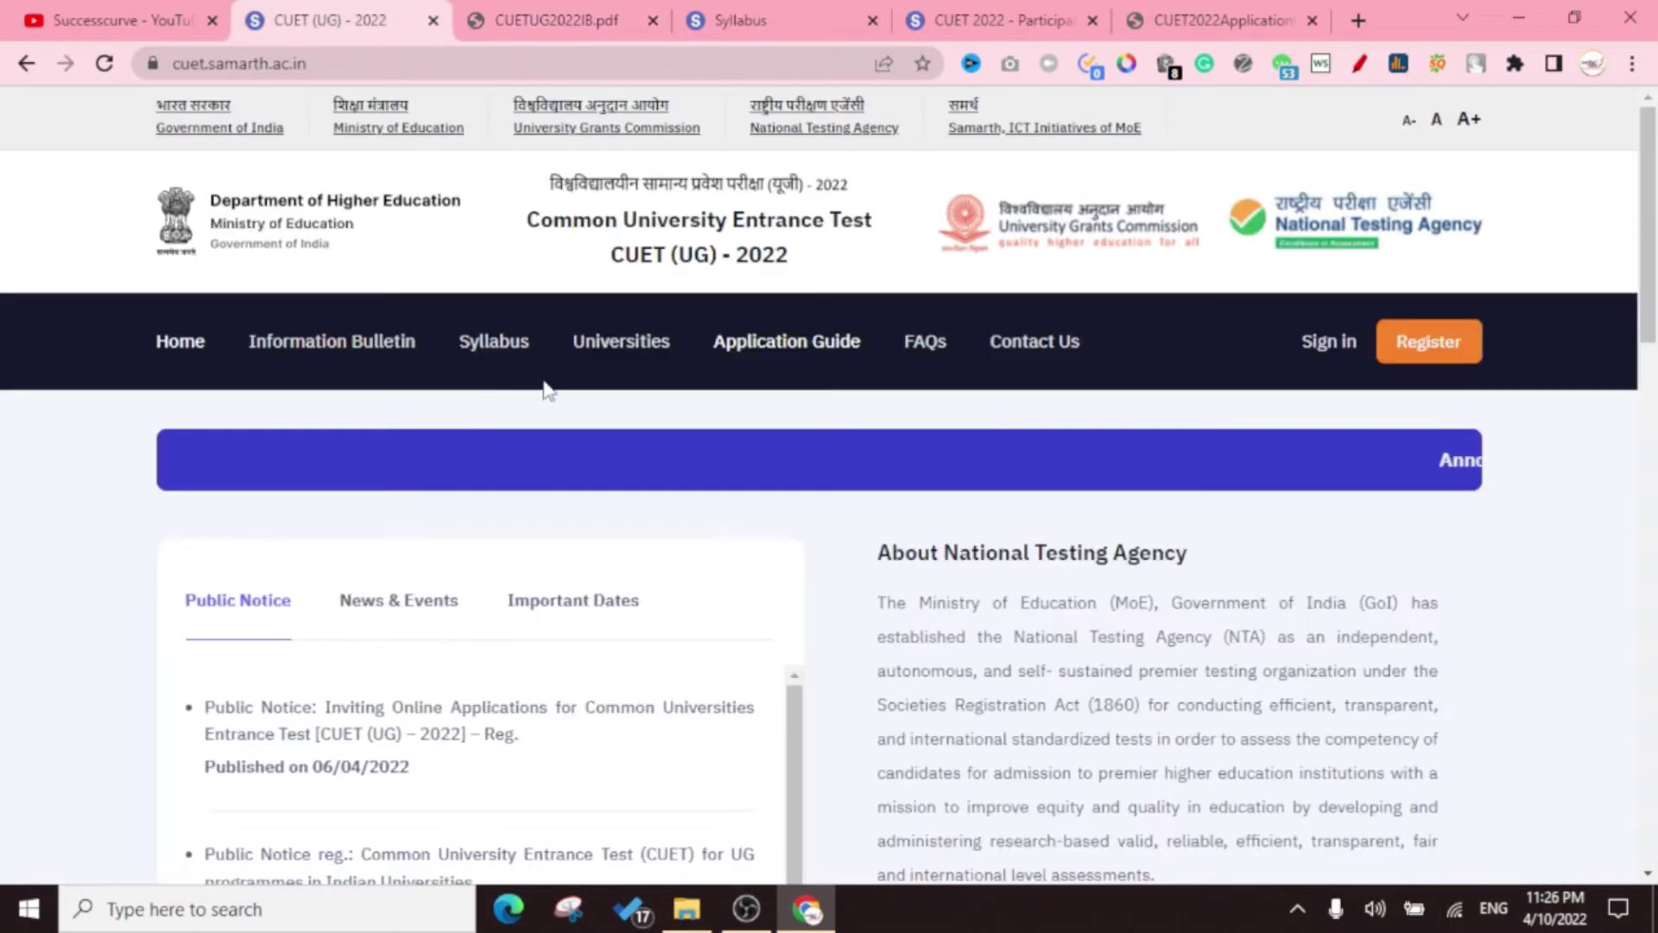
click(467, 344)
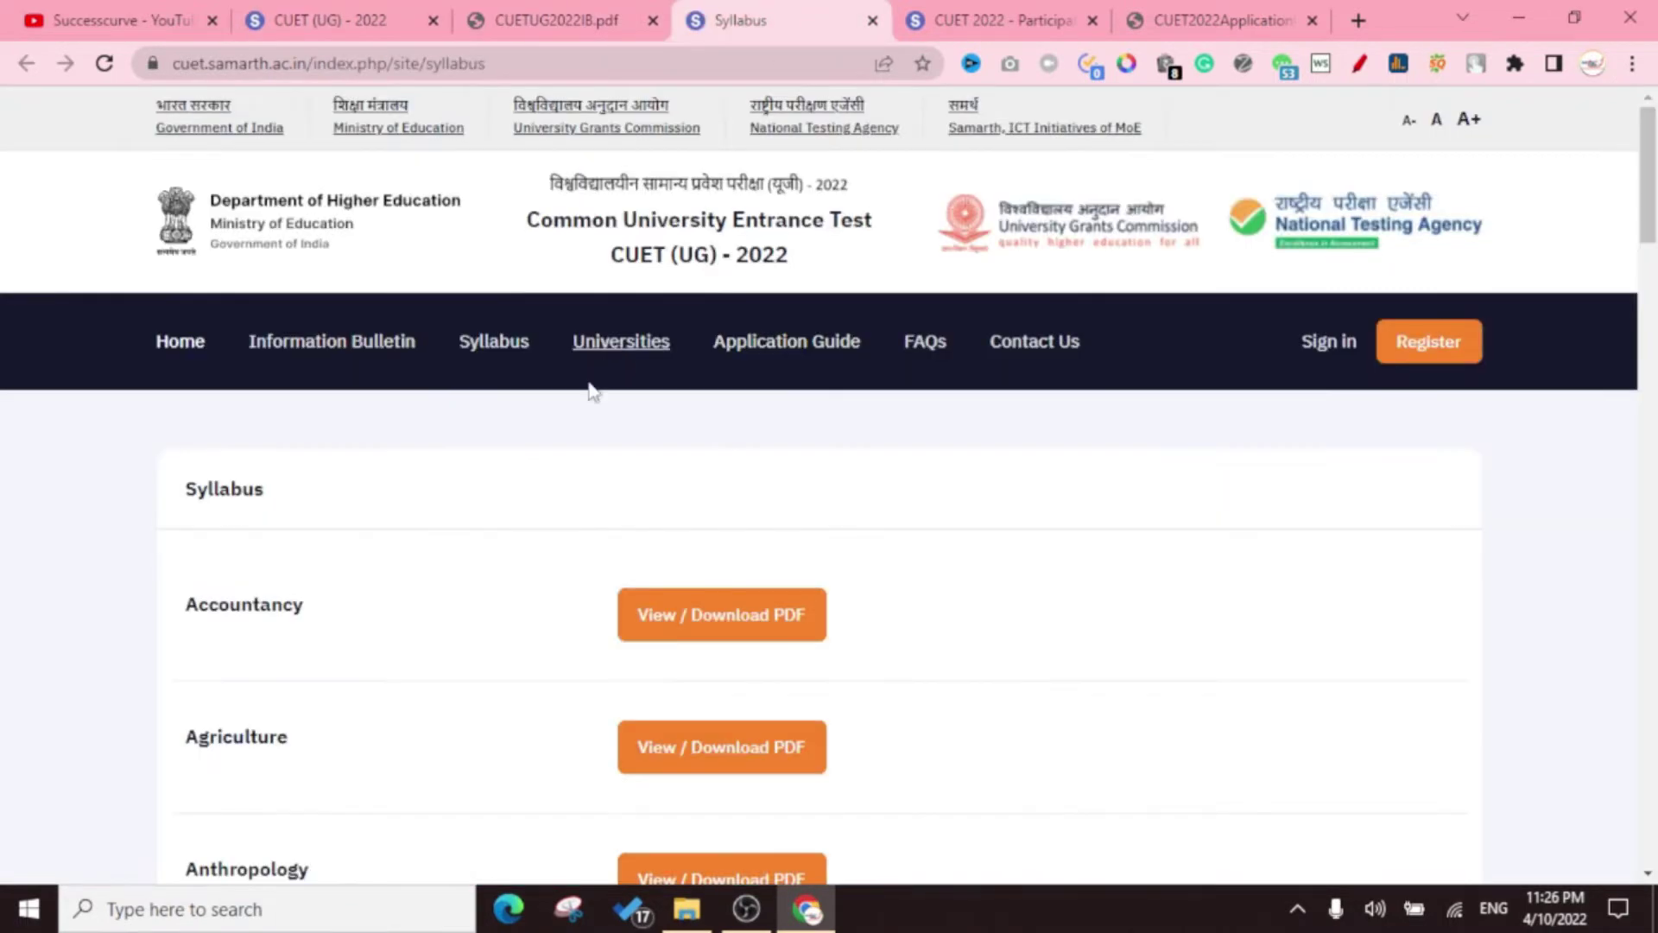
scroll(525, 577, down, 4)
scroll(476, 402, down, 12)
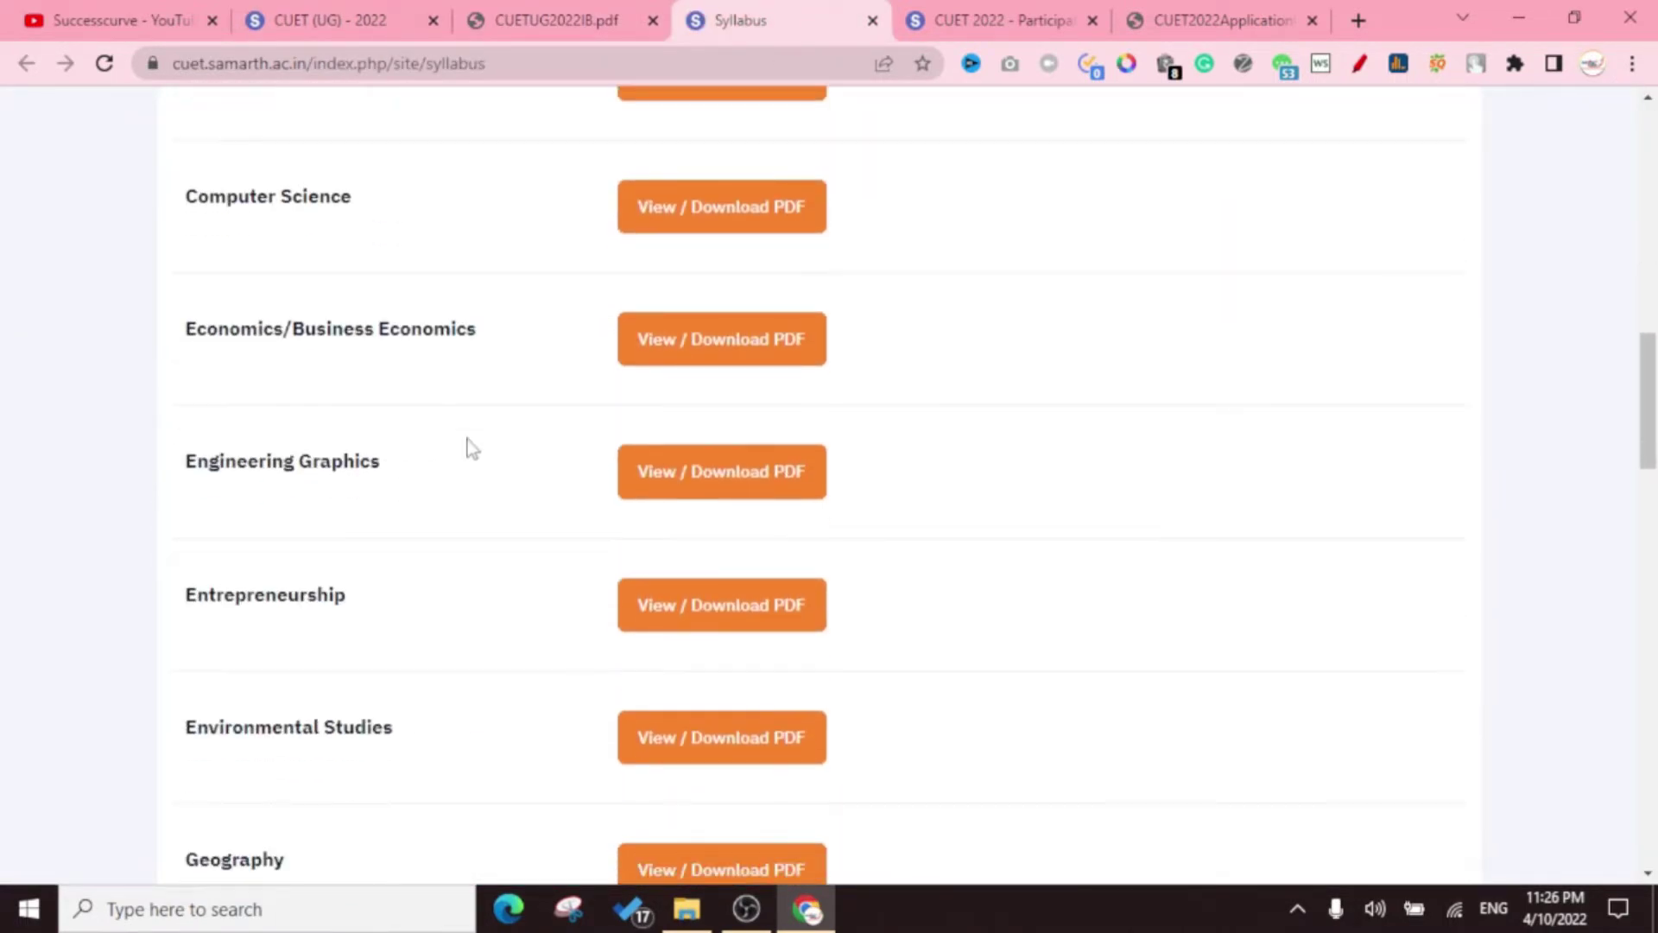
scroll(467, 466, down, 3)
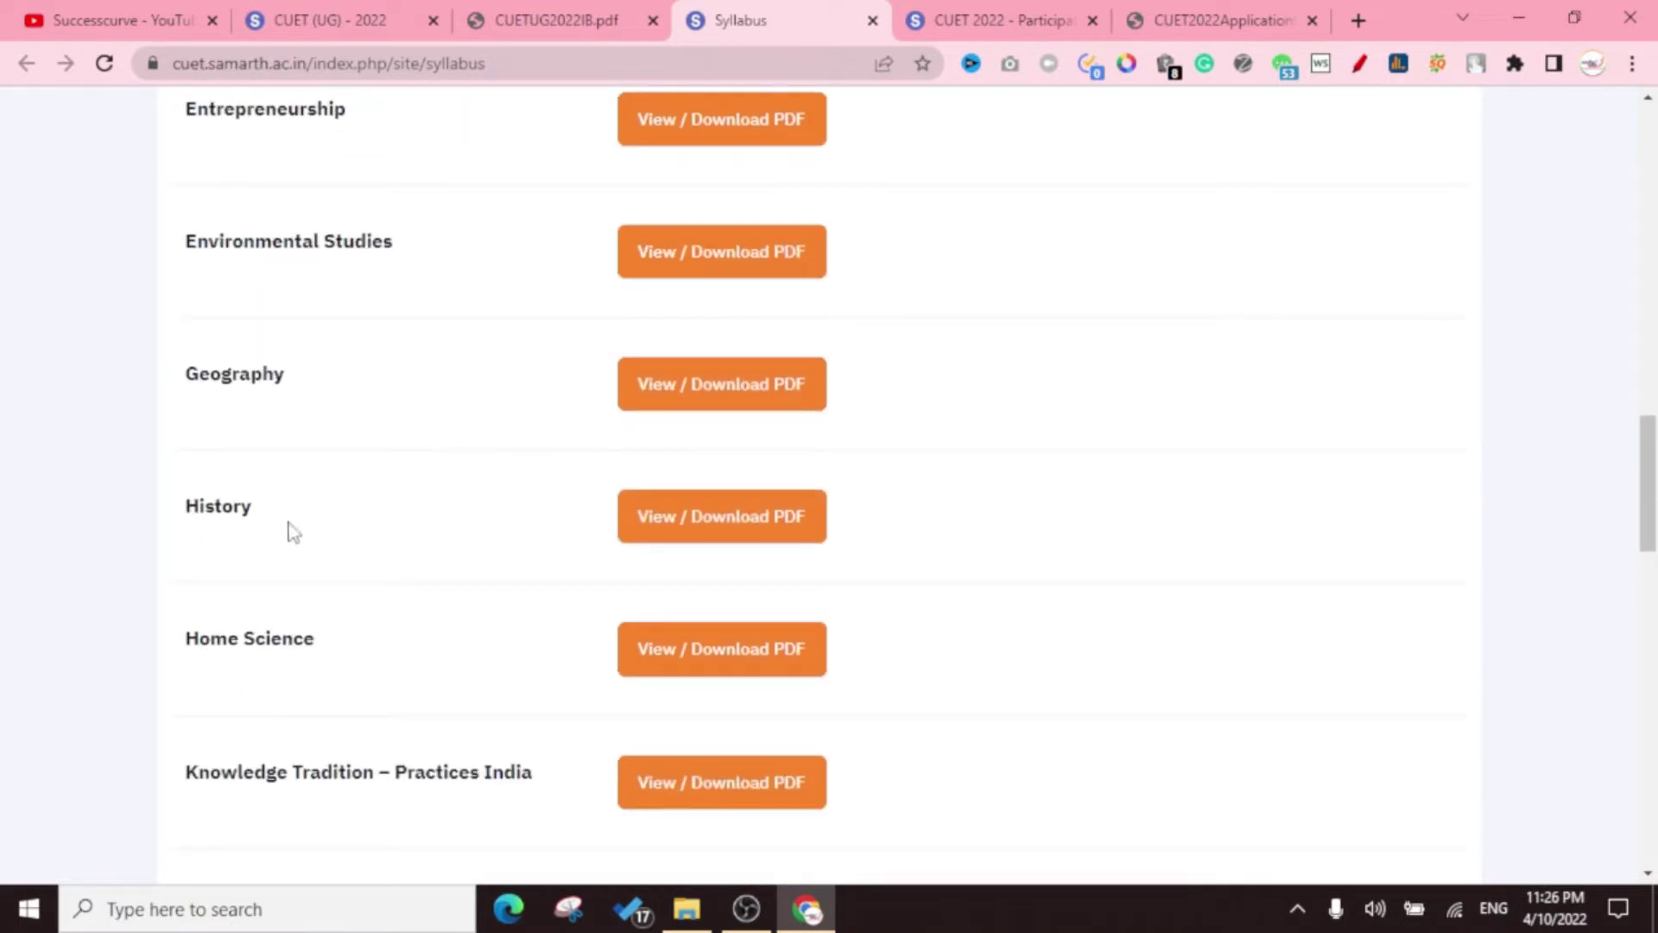
click(752, 520)
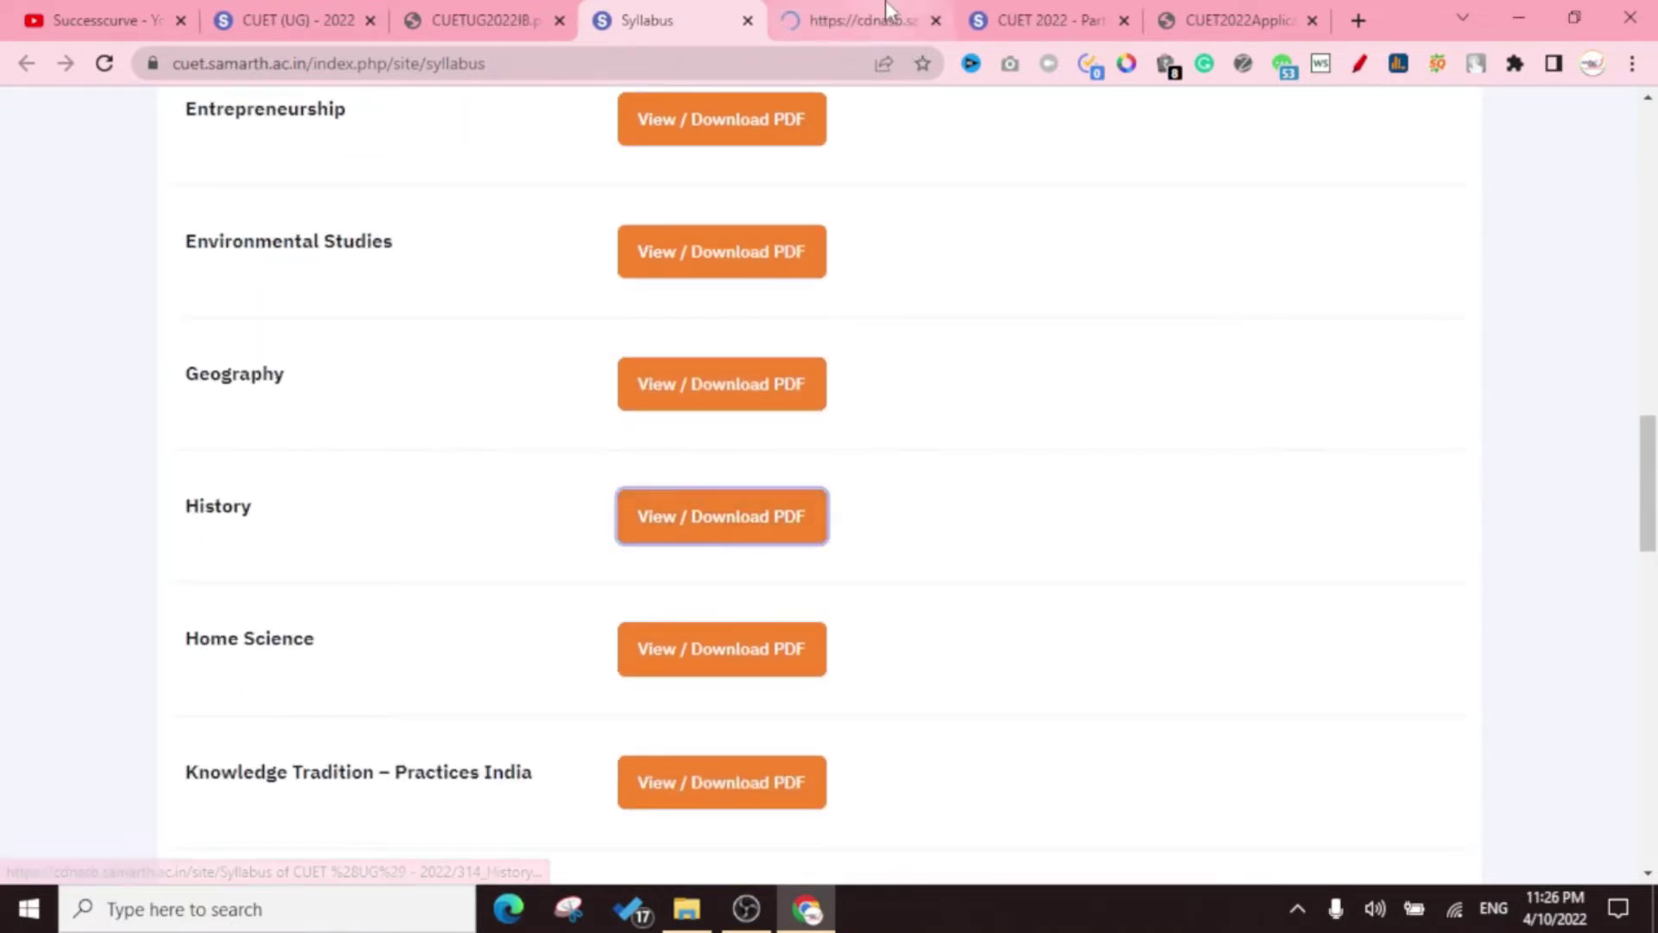
scroll(591, 685, down, 5)
scroll(588, 685, down, 3)
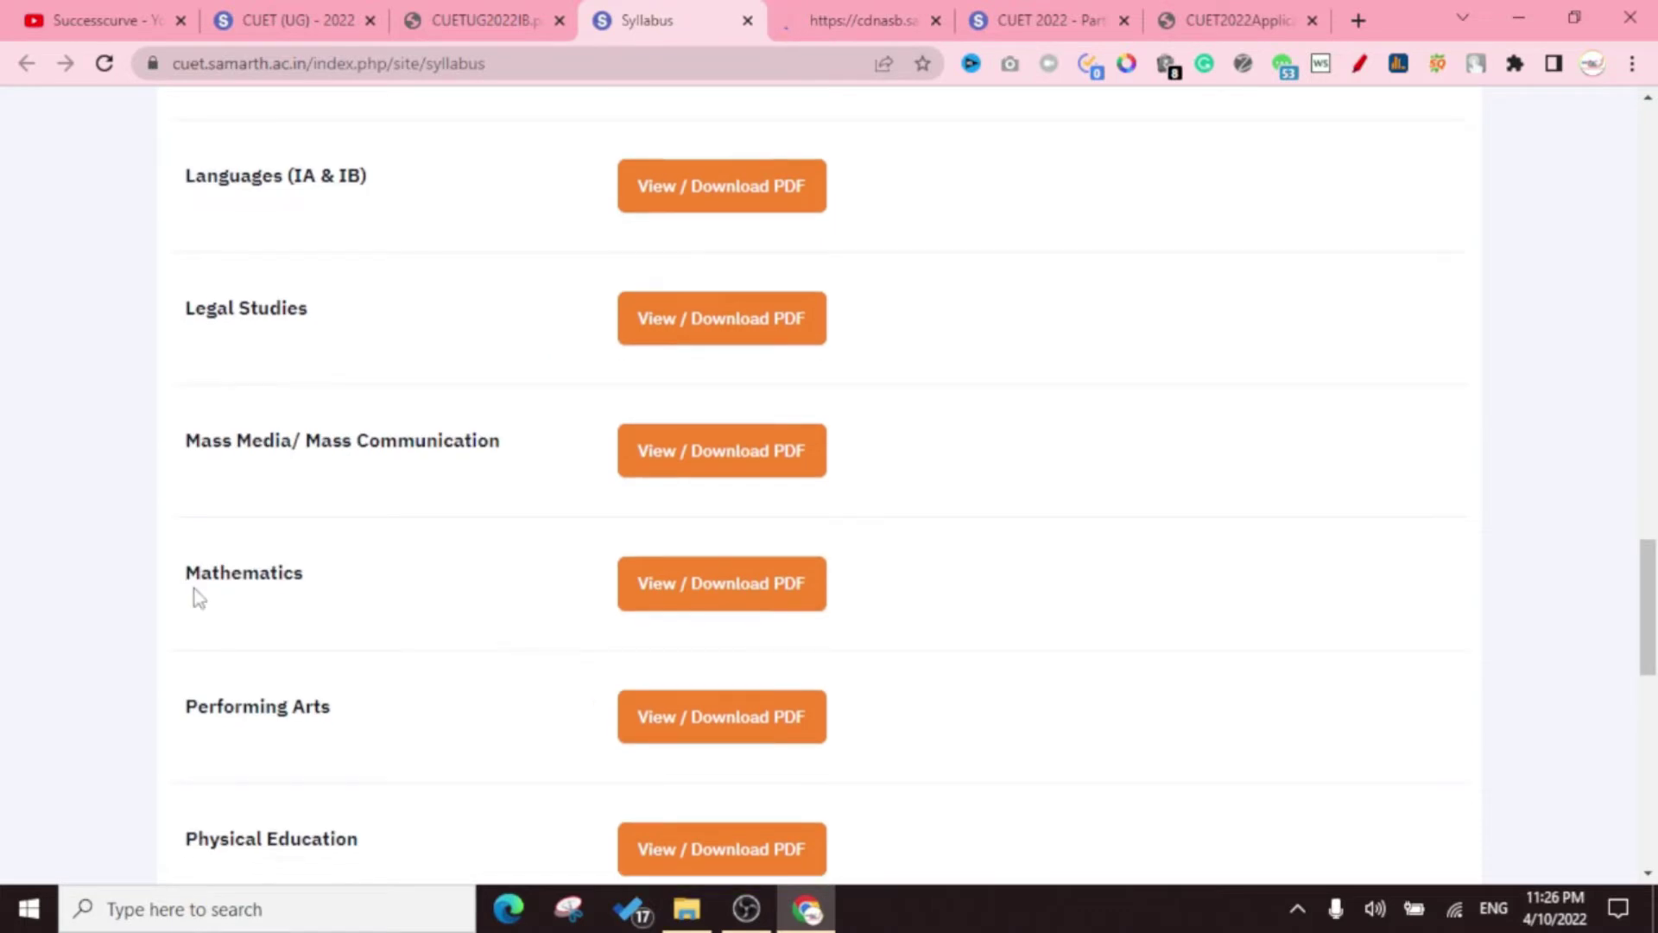
click(704, 596)
Skim the unit topics in the History syllabus PDF and the question paper note in the Mathematics syllabus PDF
click(752, 20)
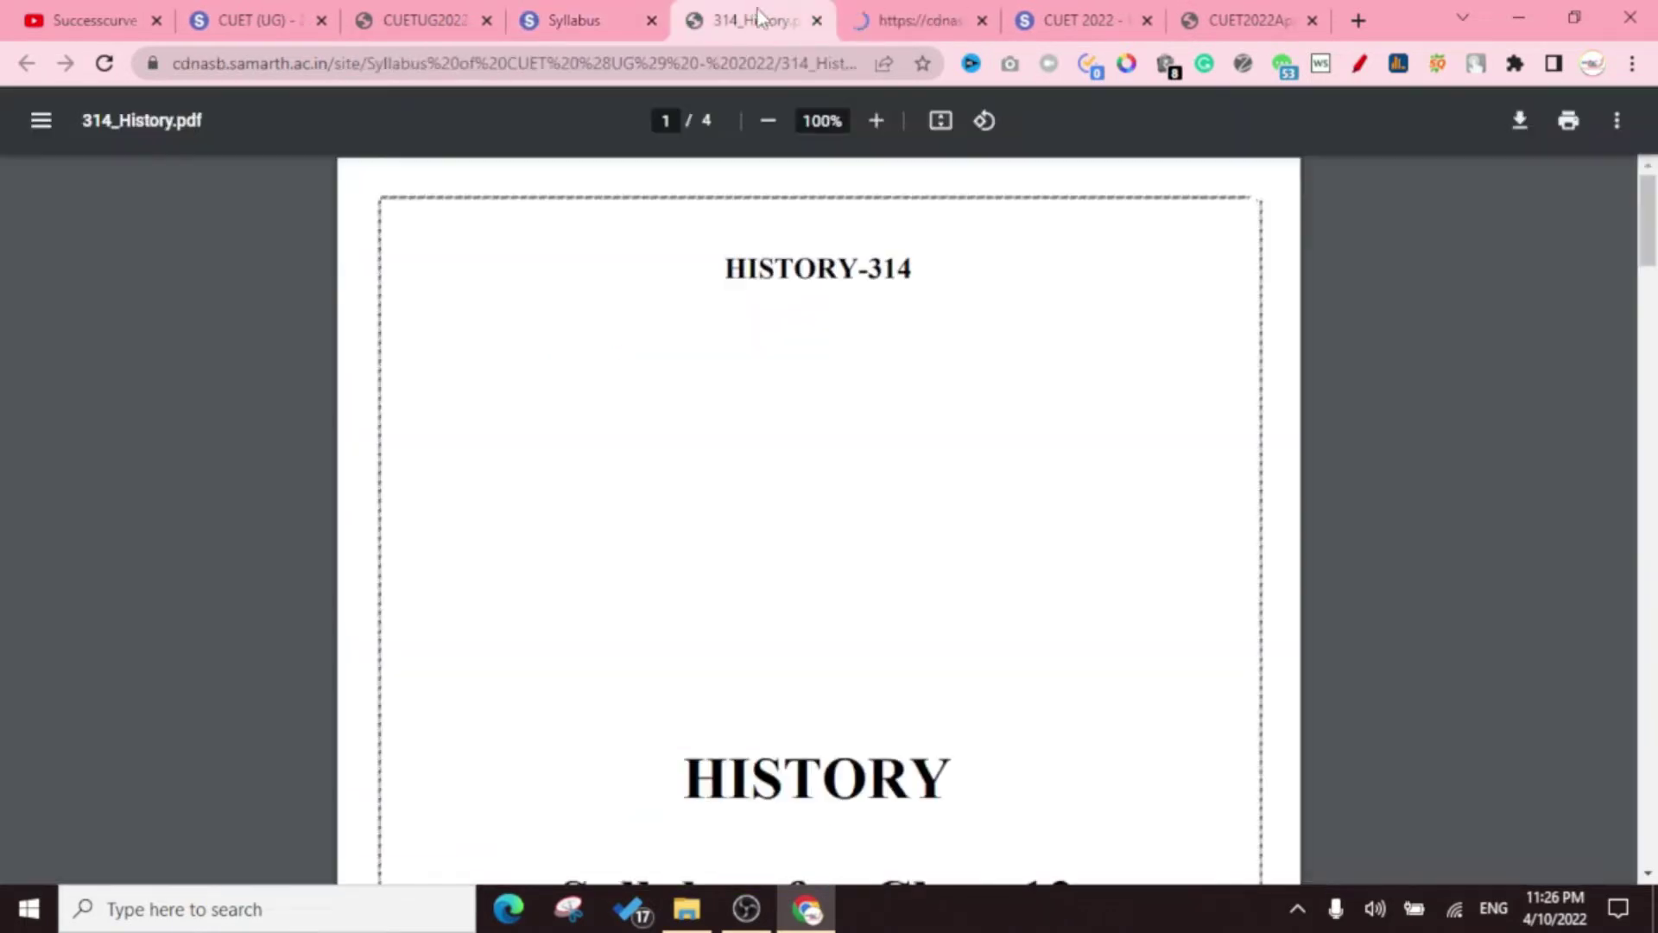
scroll(991, 518, down, 8)
scroll(991, 522, down, 15)
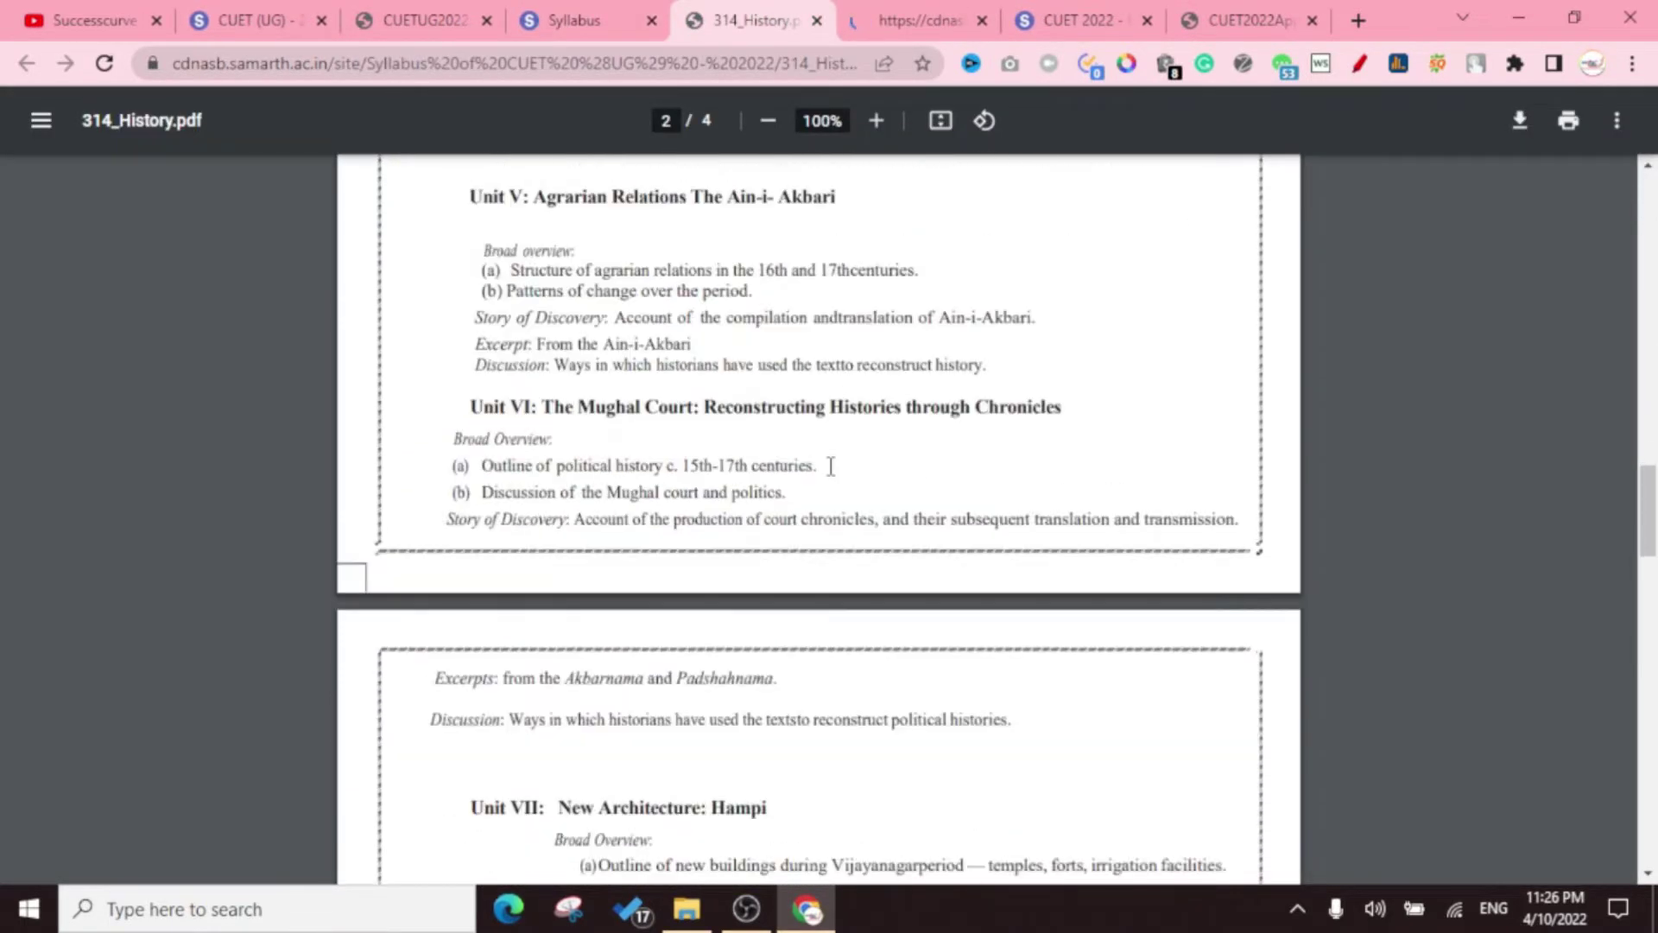
click(915, 19)
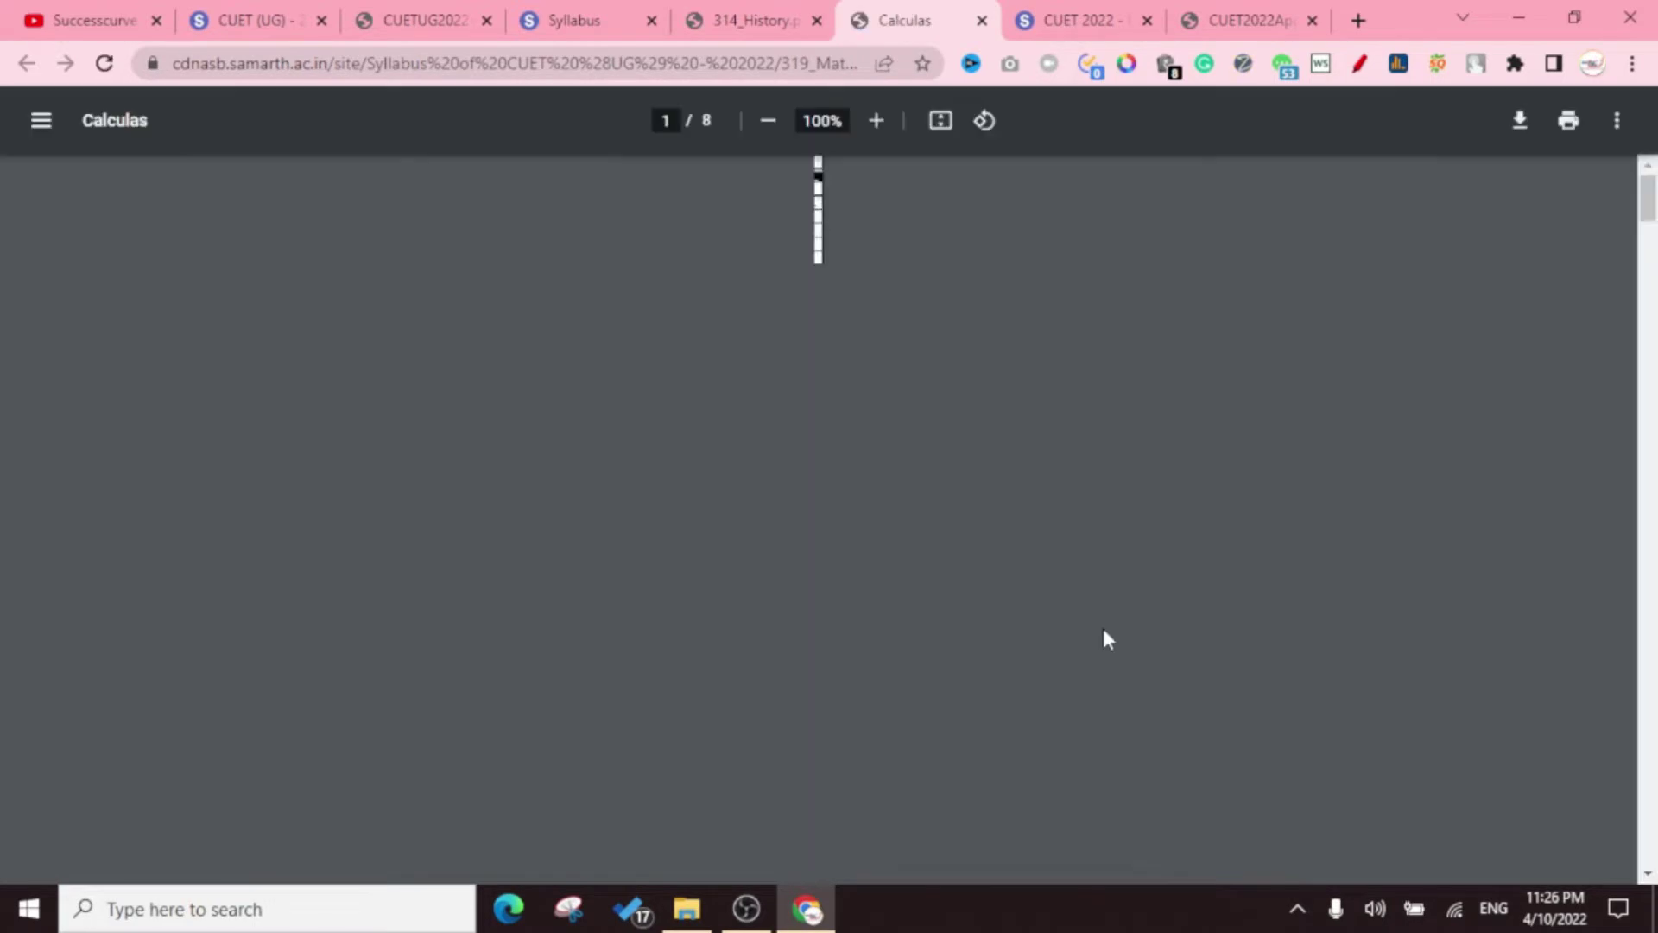
scroll(1103, 630, down, 8)
scroll(1105, 637, down, 7)
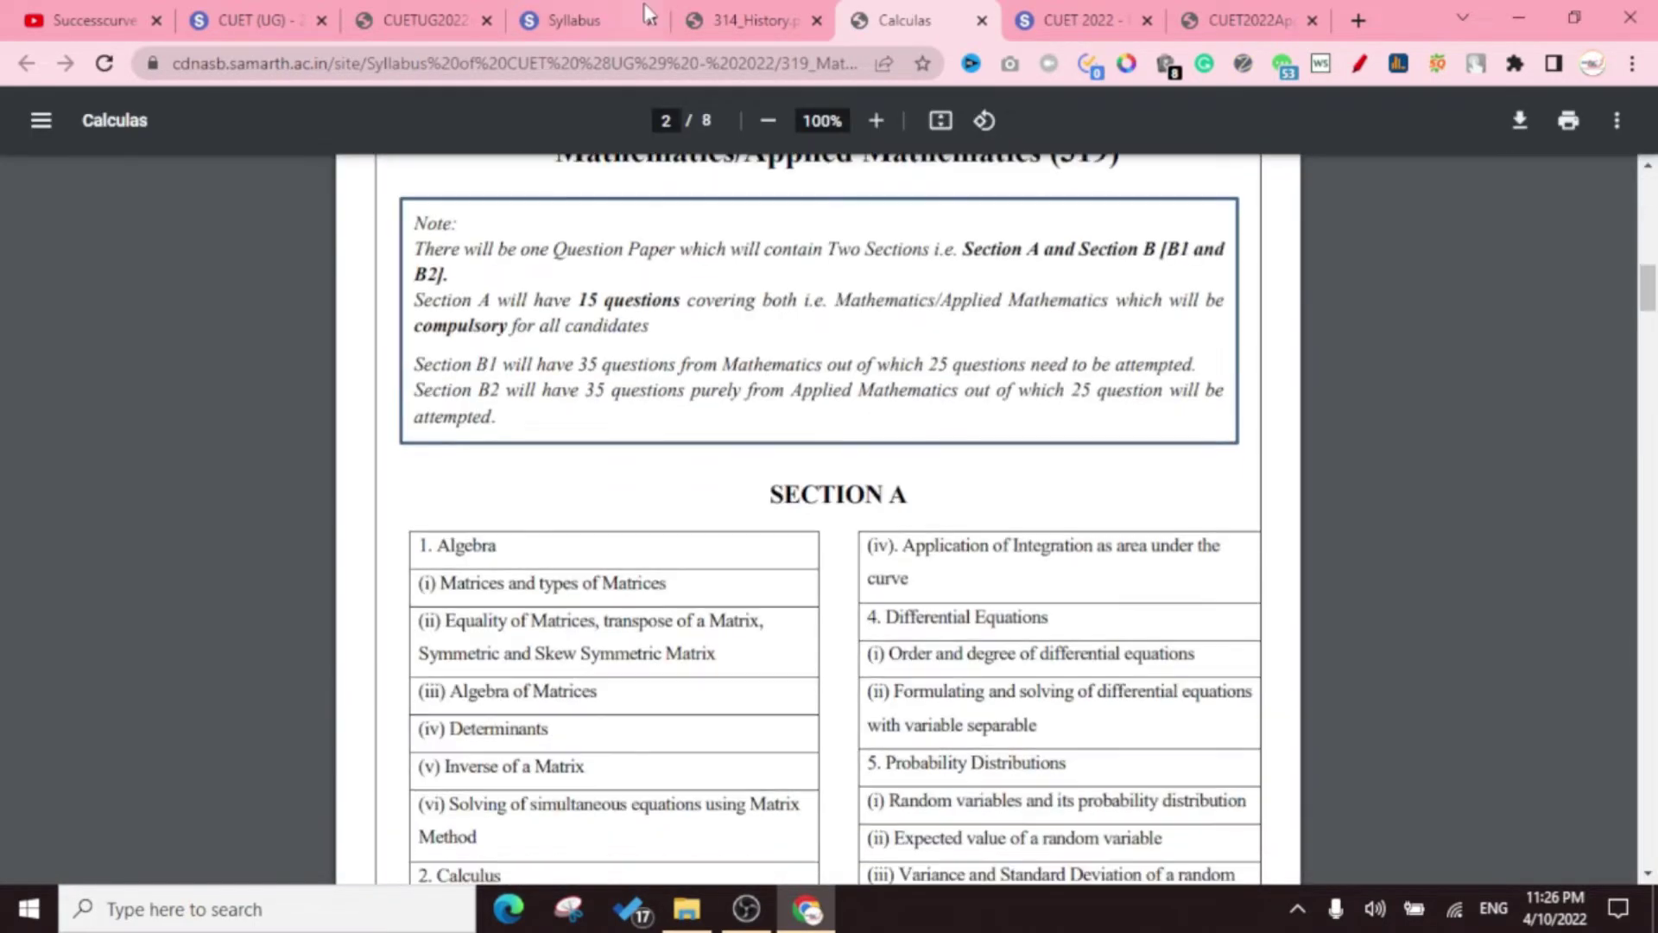
click(717, 15)
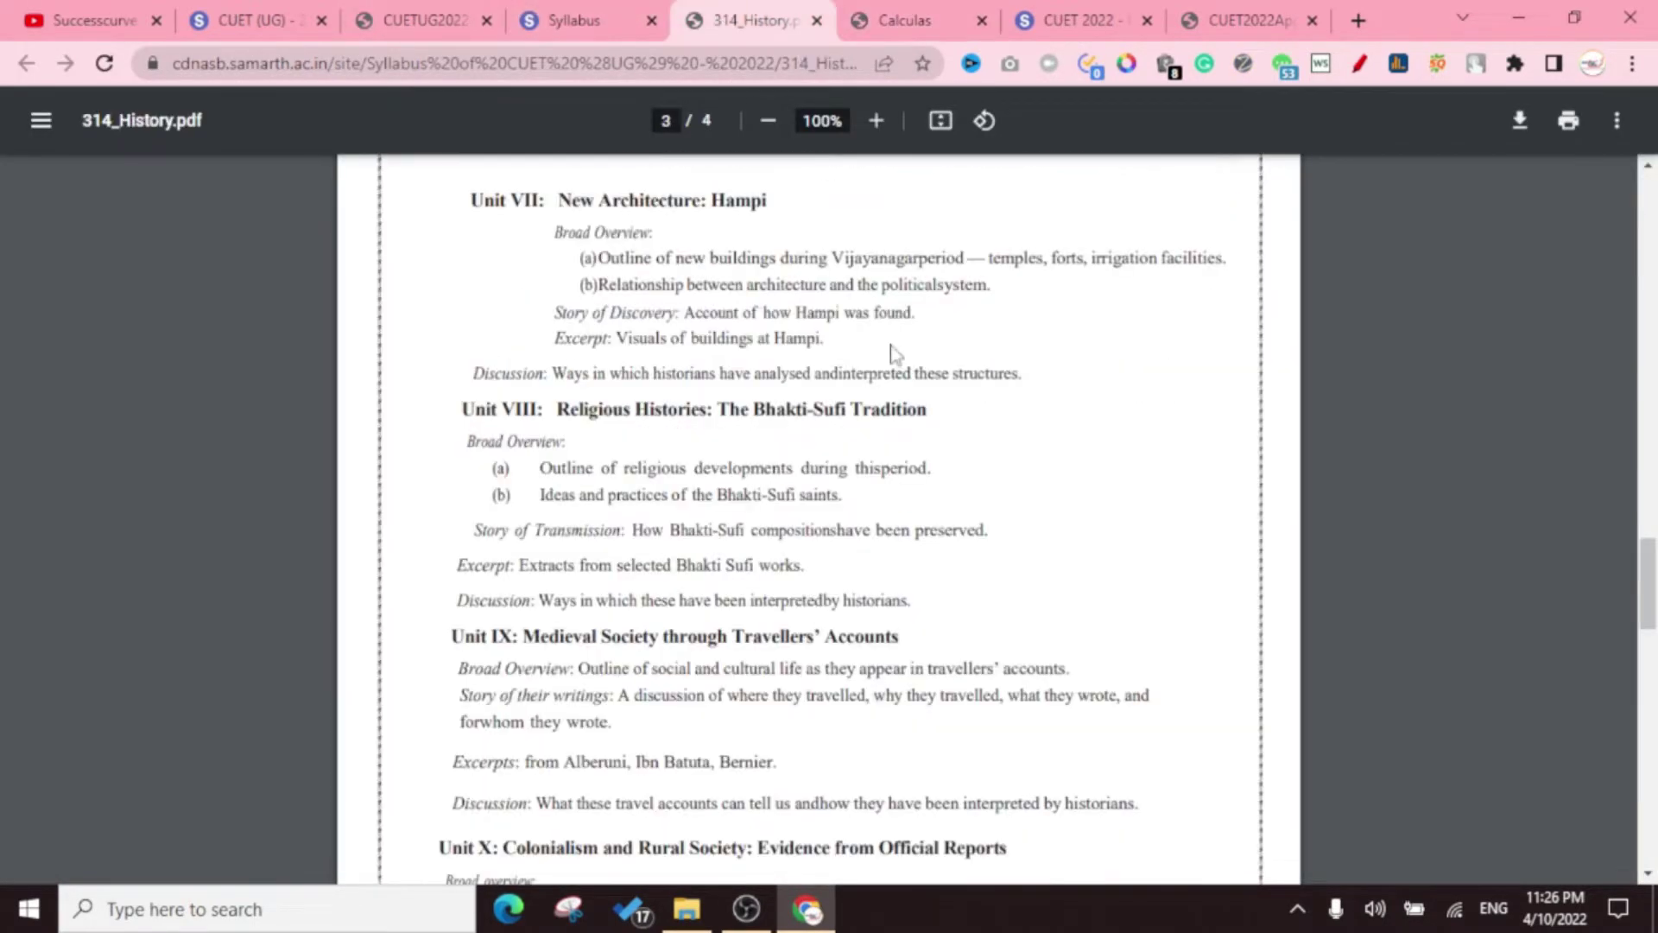
scroll(893, 354, down, 4)
click(566, 19)
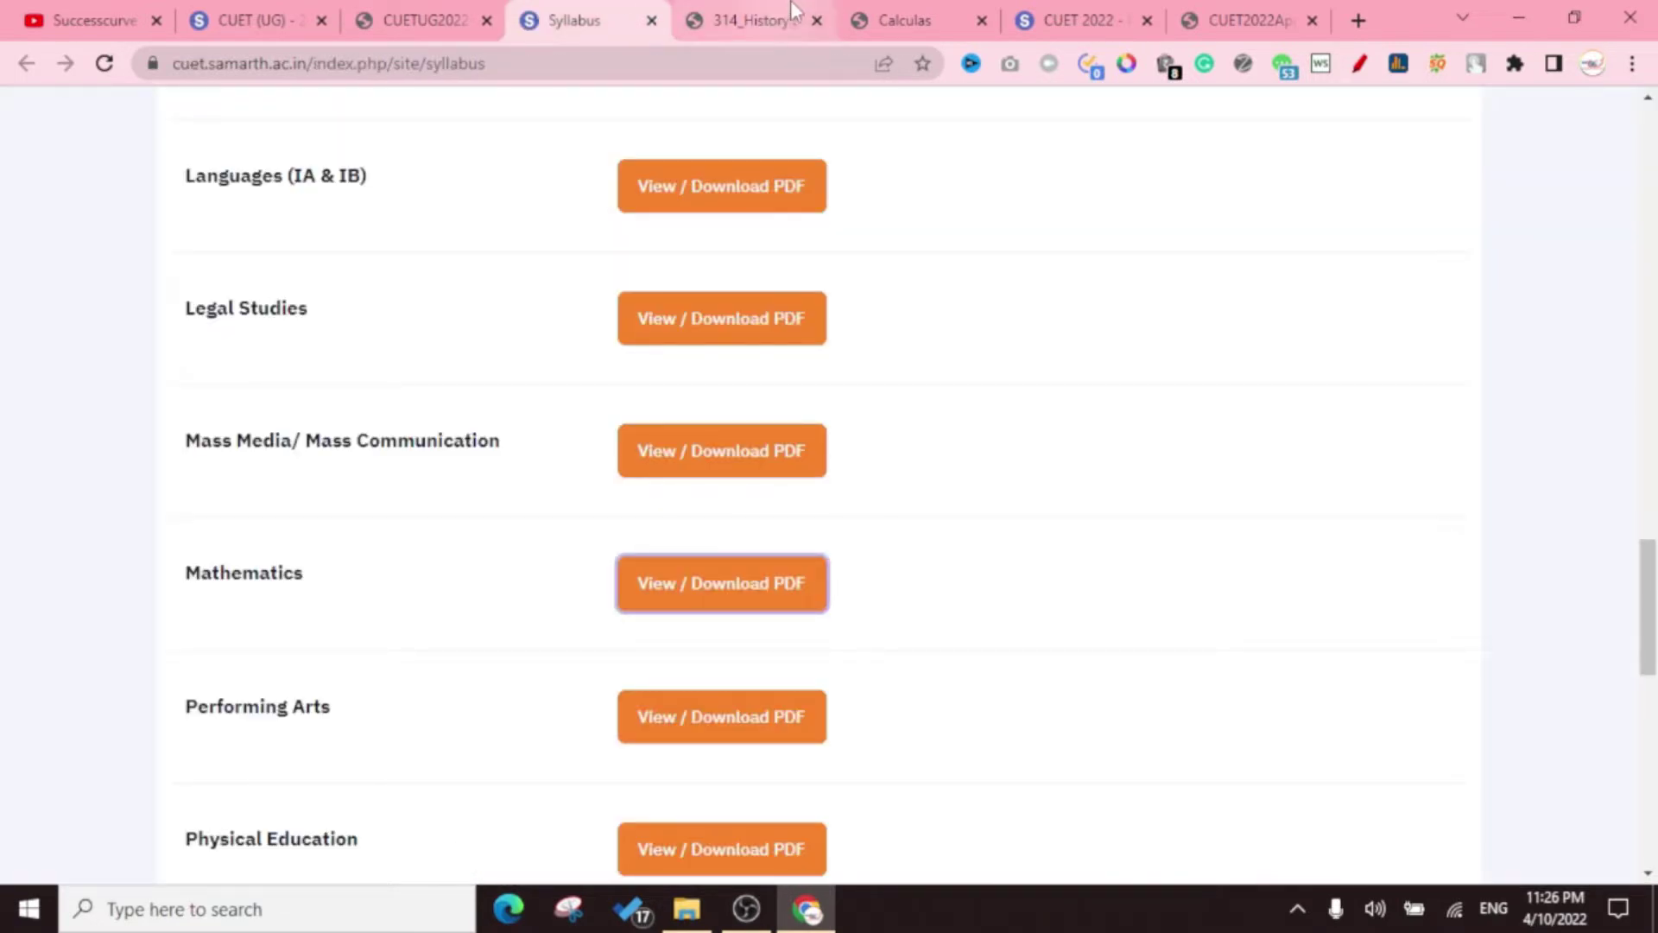
Read the Mathematics syllabus PDF from the Section A topics to the integrals part of Section B1
click(905, 10)
scroll(1002, 402, down, 7)
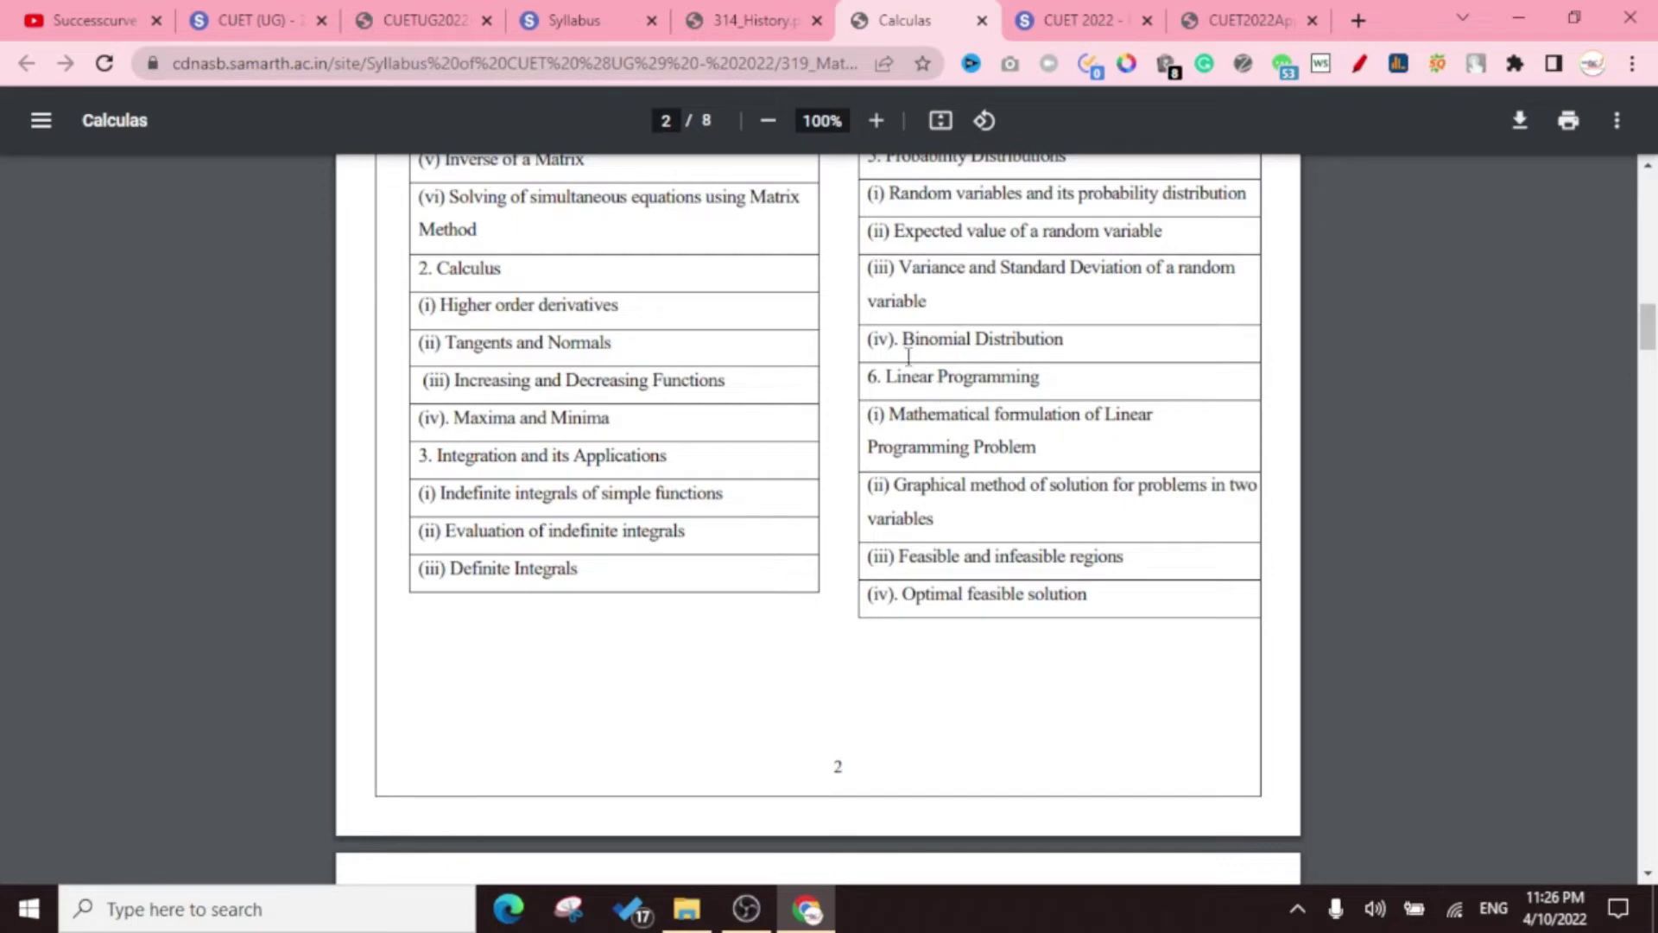
scroll(944, 399, down, 12)
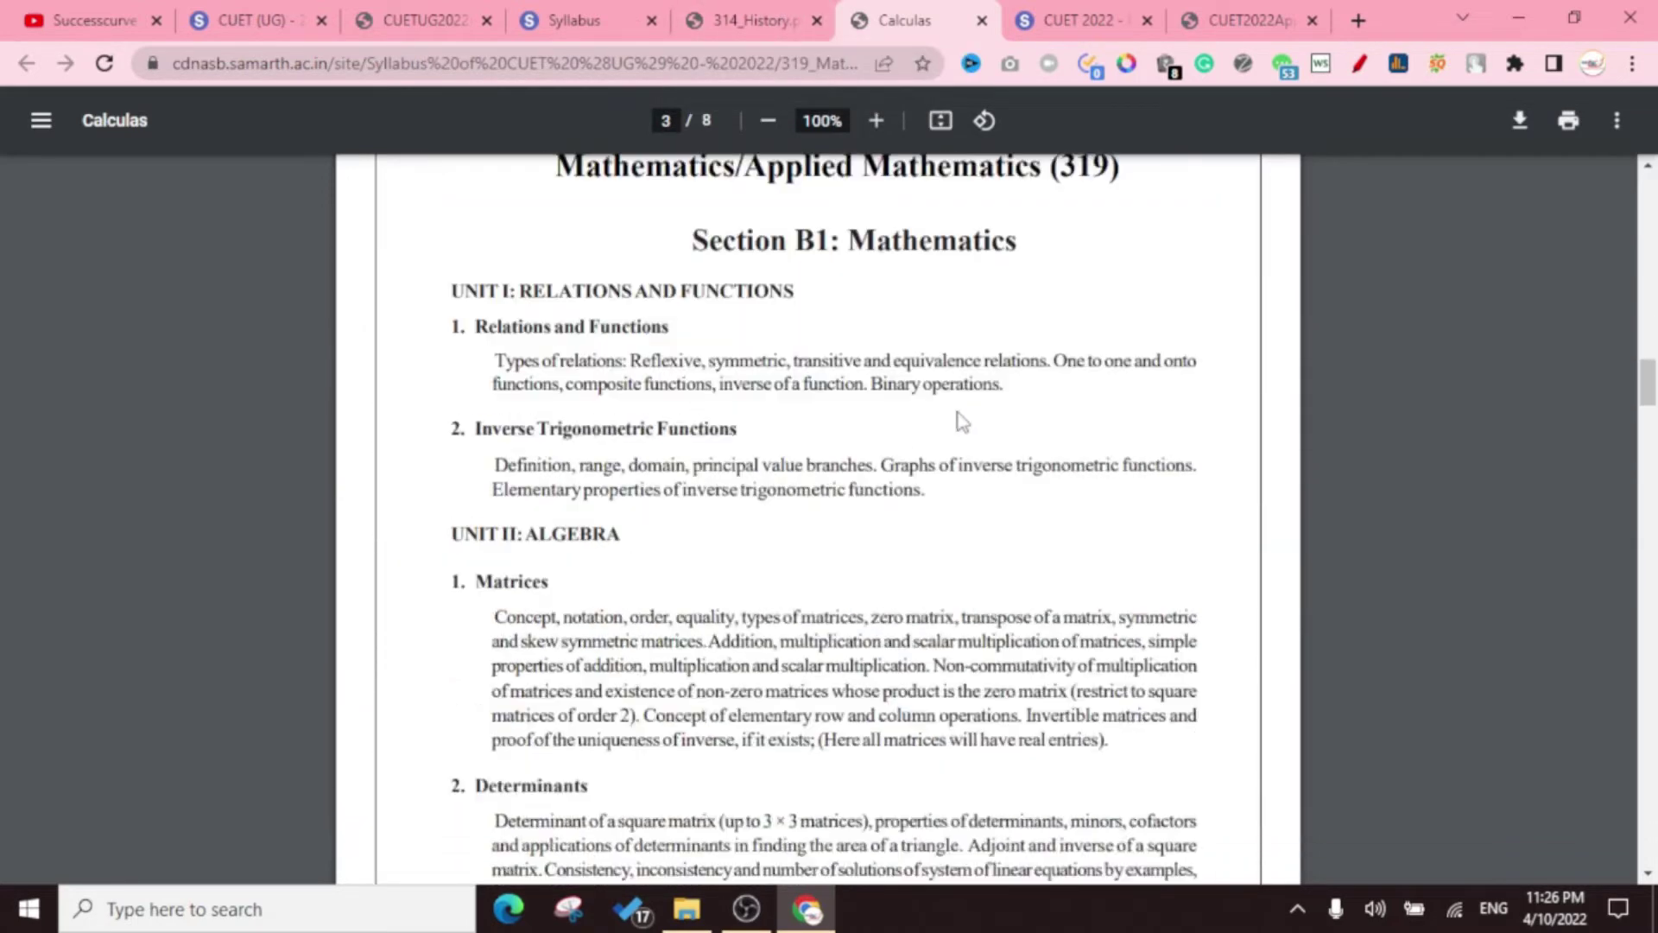
scroll(944, 399, down, 2)
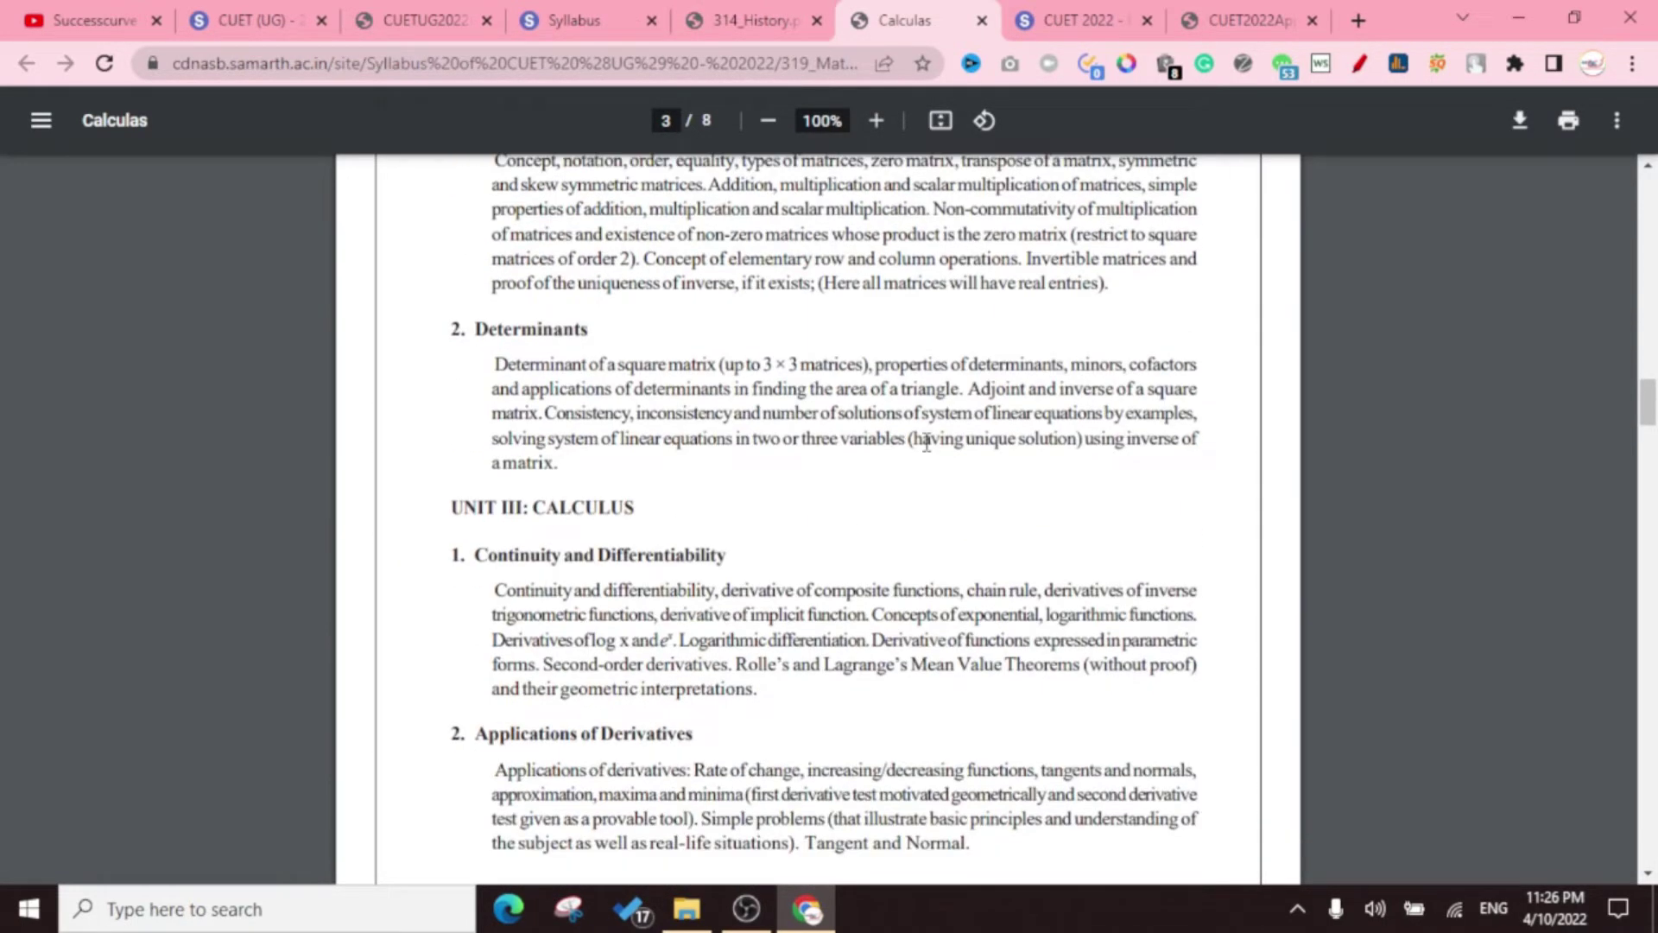
scroll(956, 449, down, 12)
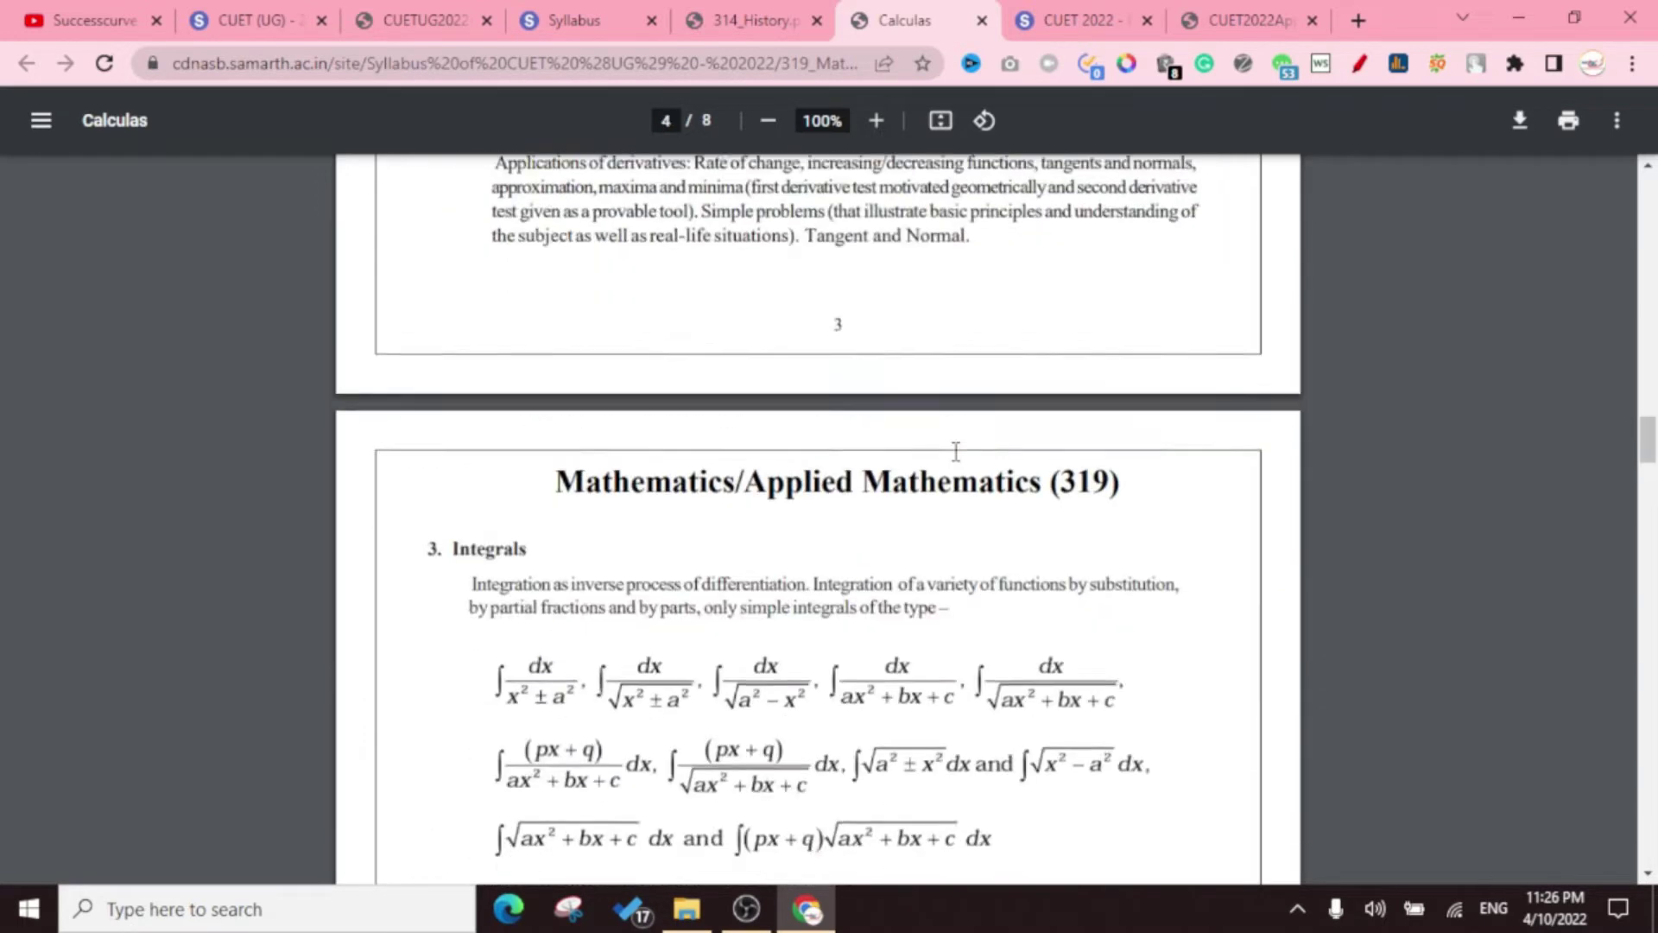
Open the Universities page from the CUET home page in a separate tab and switch to it
key(ctrl+2)
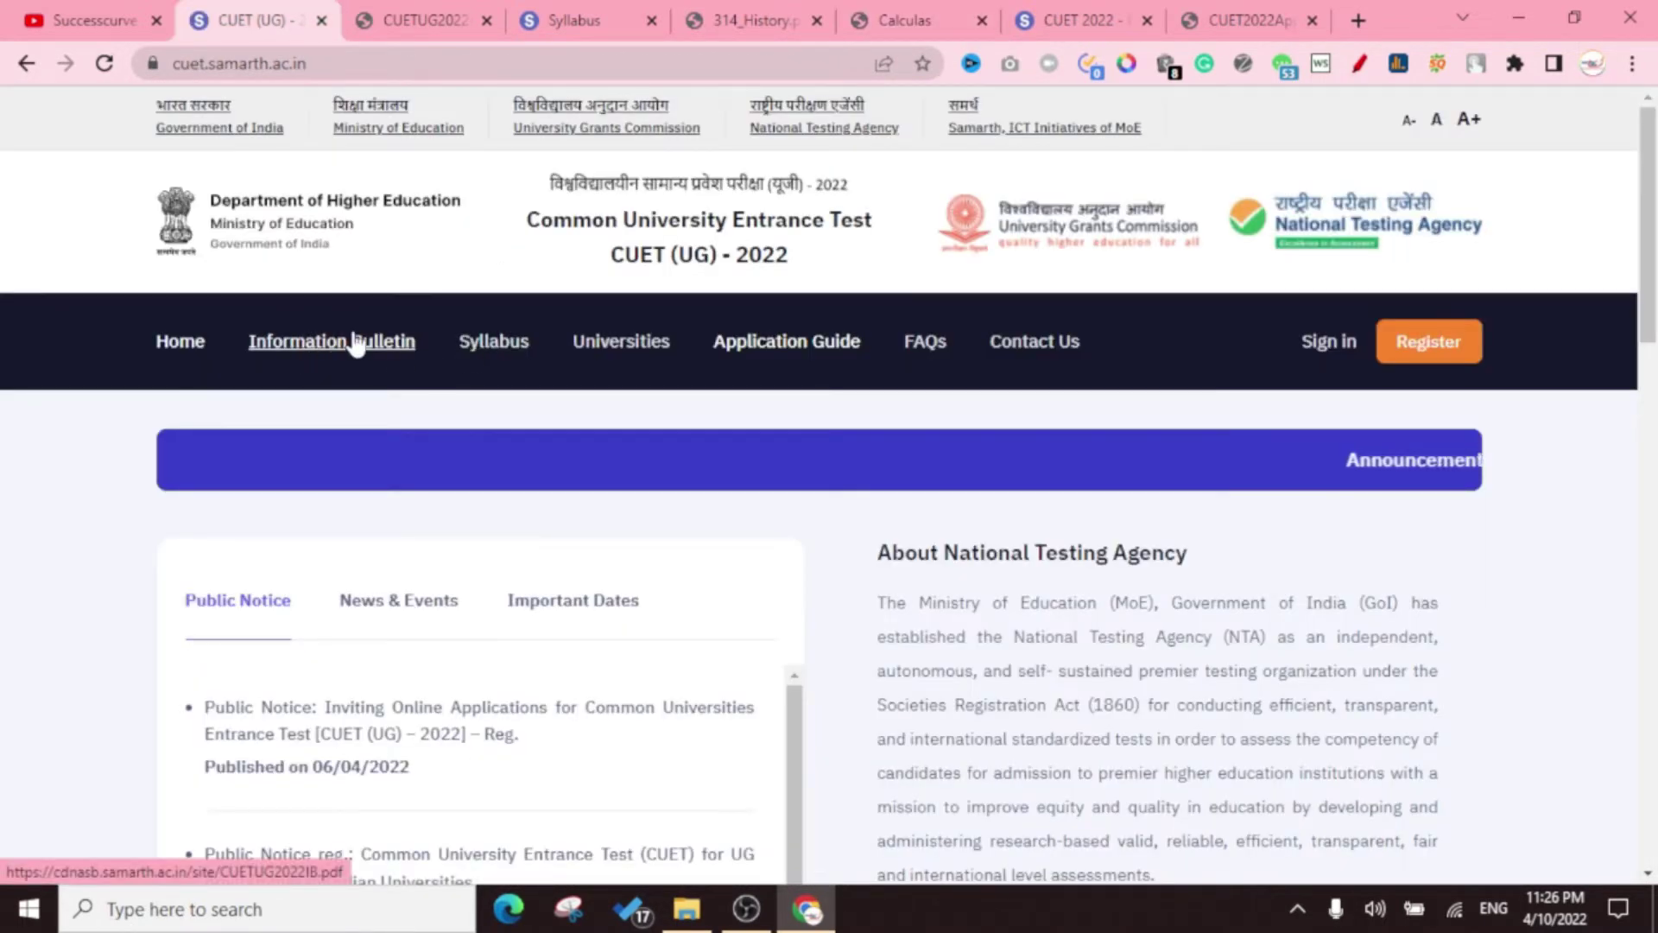
middle_click(615, 347)
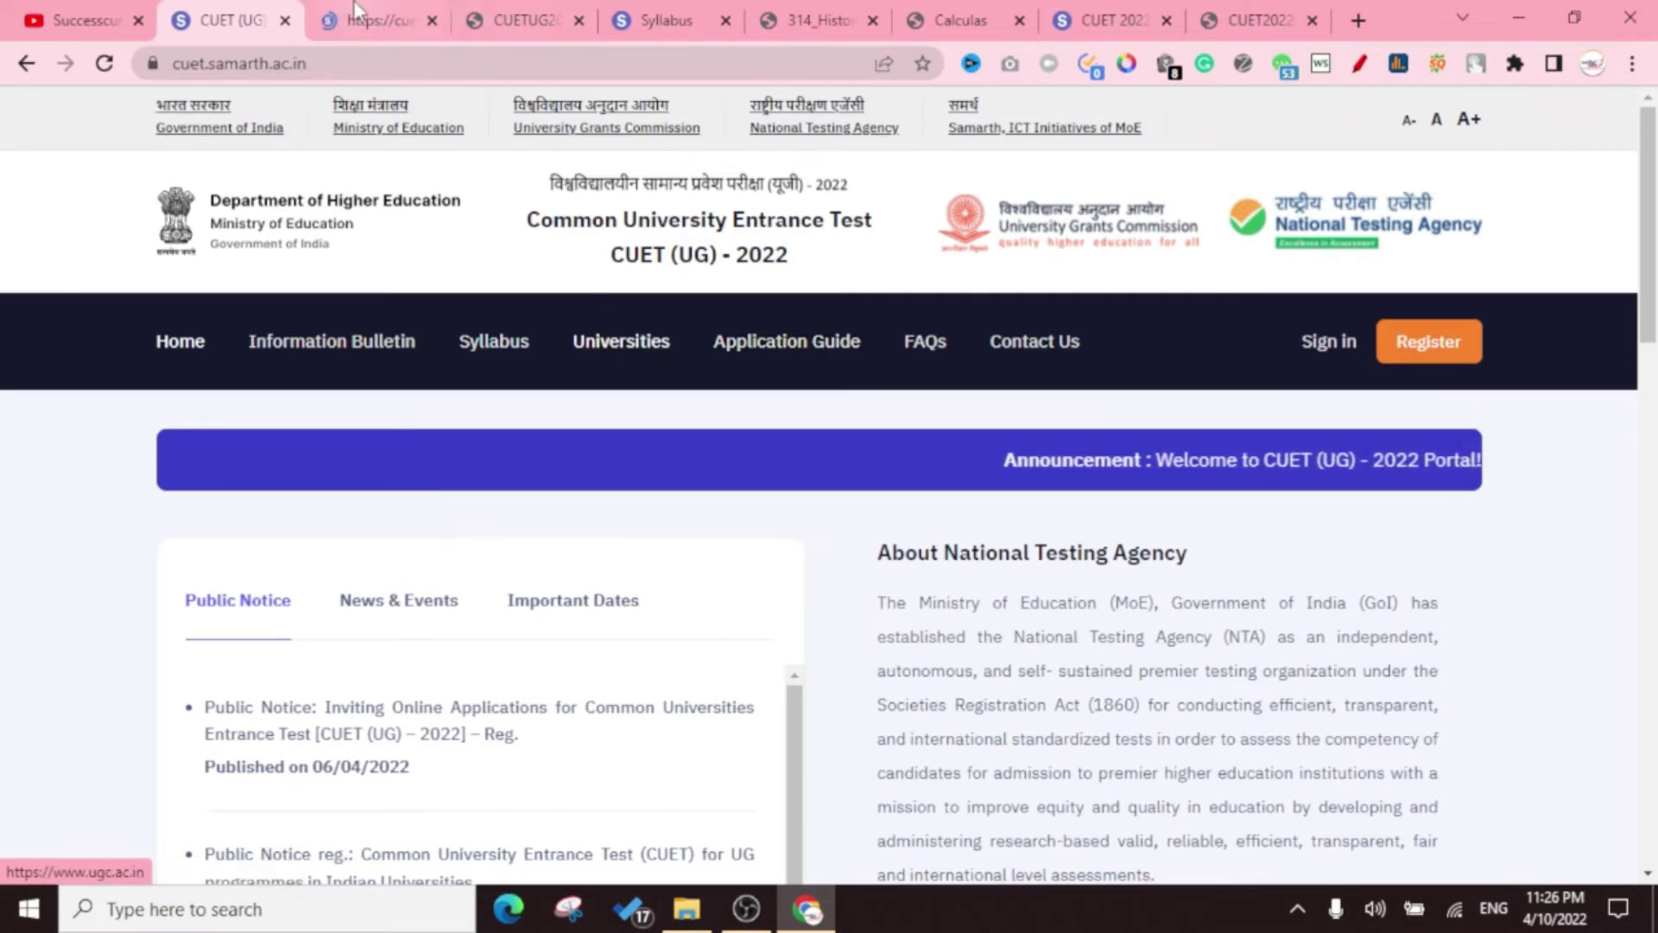
click(353, 12)
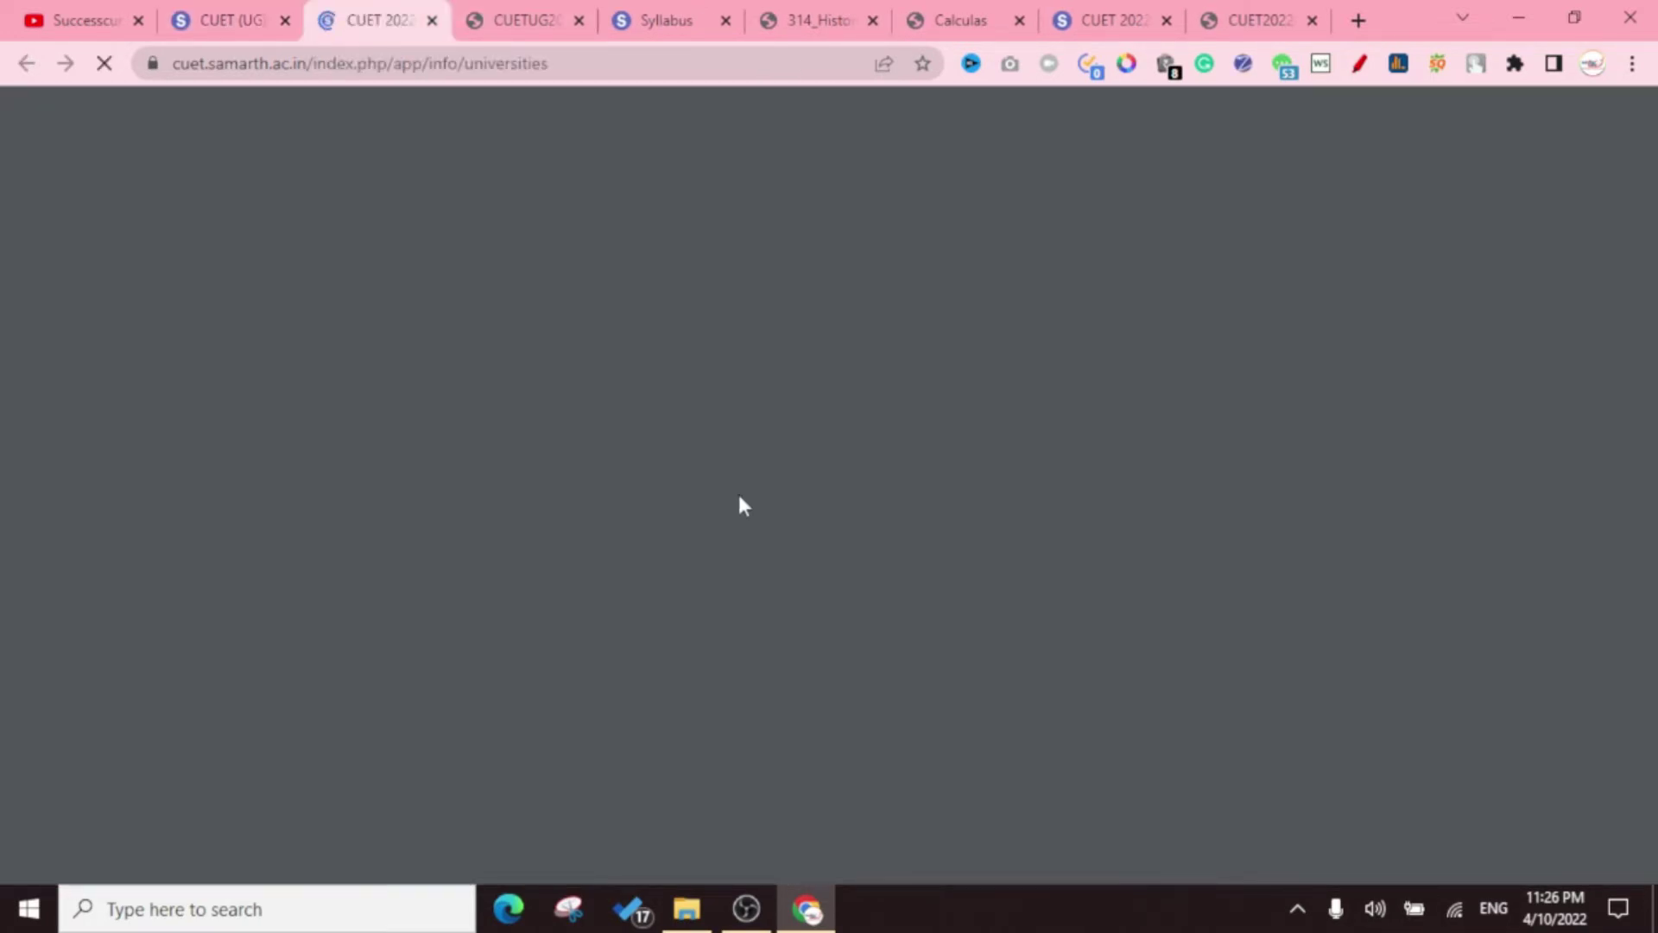
Open the Banaras Hindu University page from the central universities list and view its table of programmes and eligibility
scroll(530, 503, down, 5)
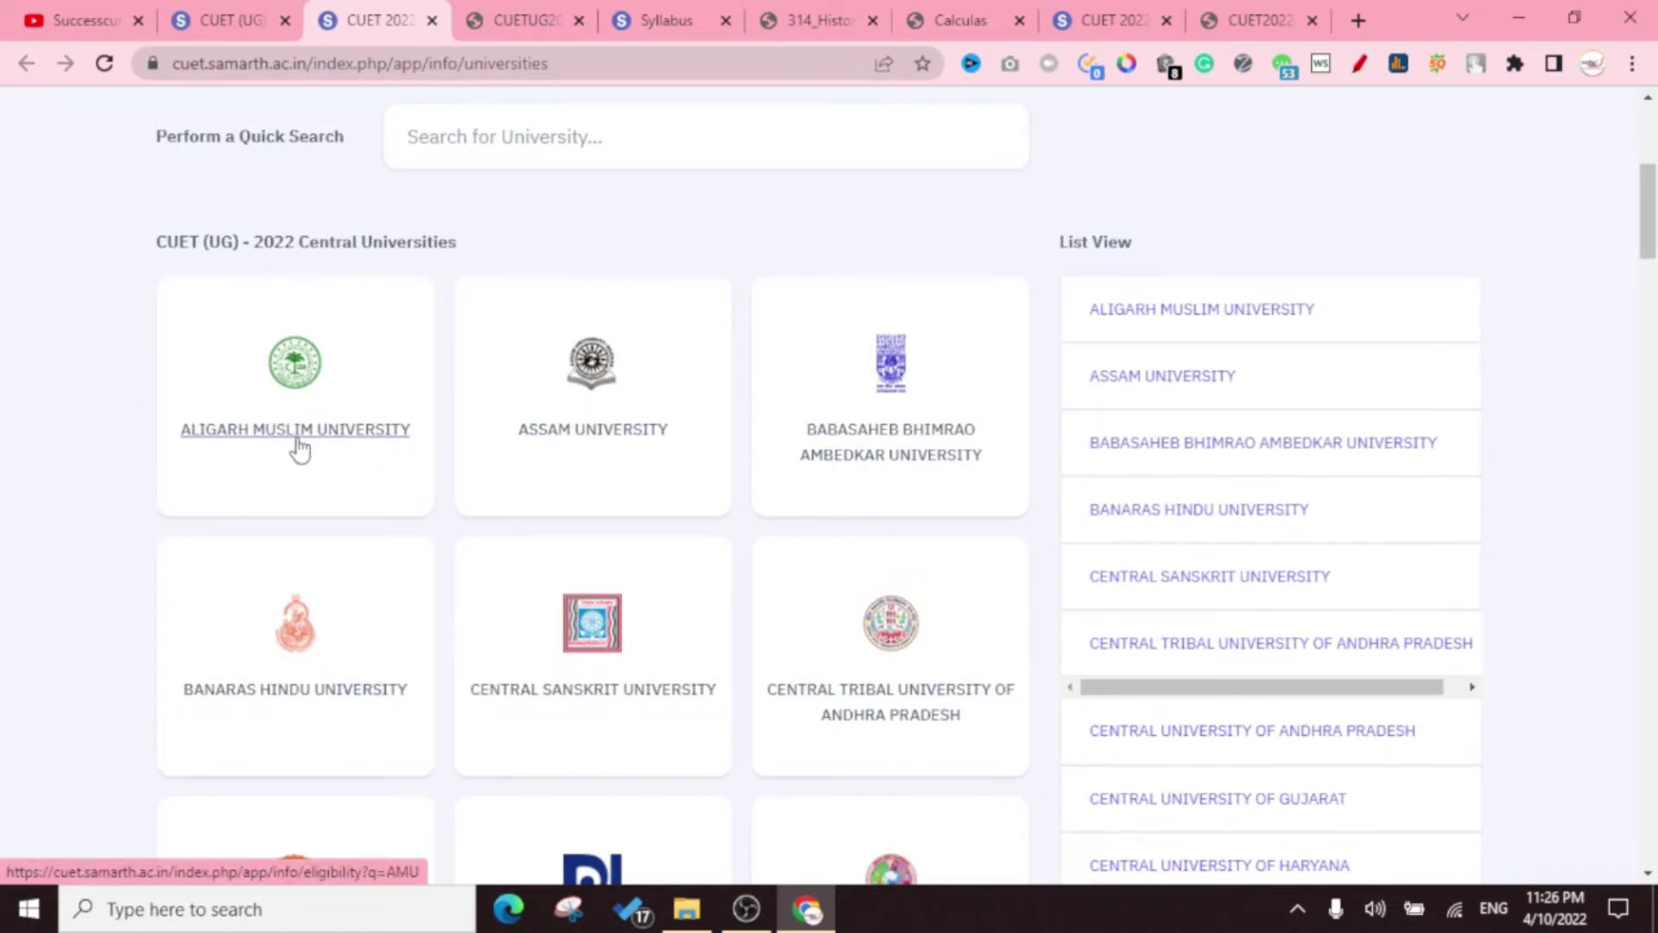
middle_click(344, 693)
click(484, 18)
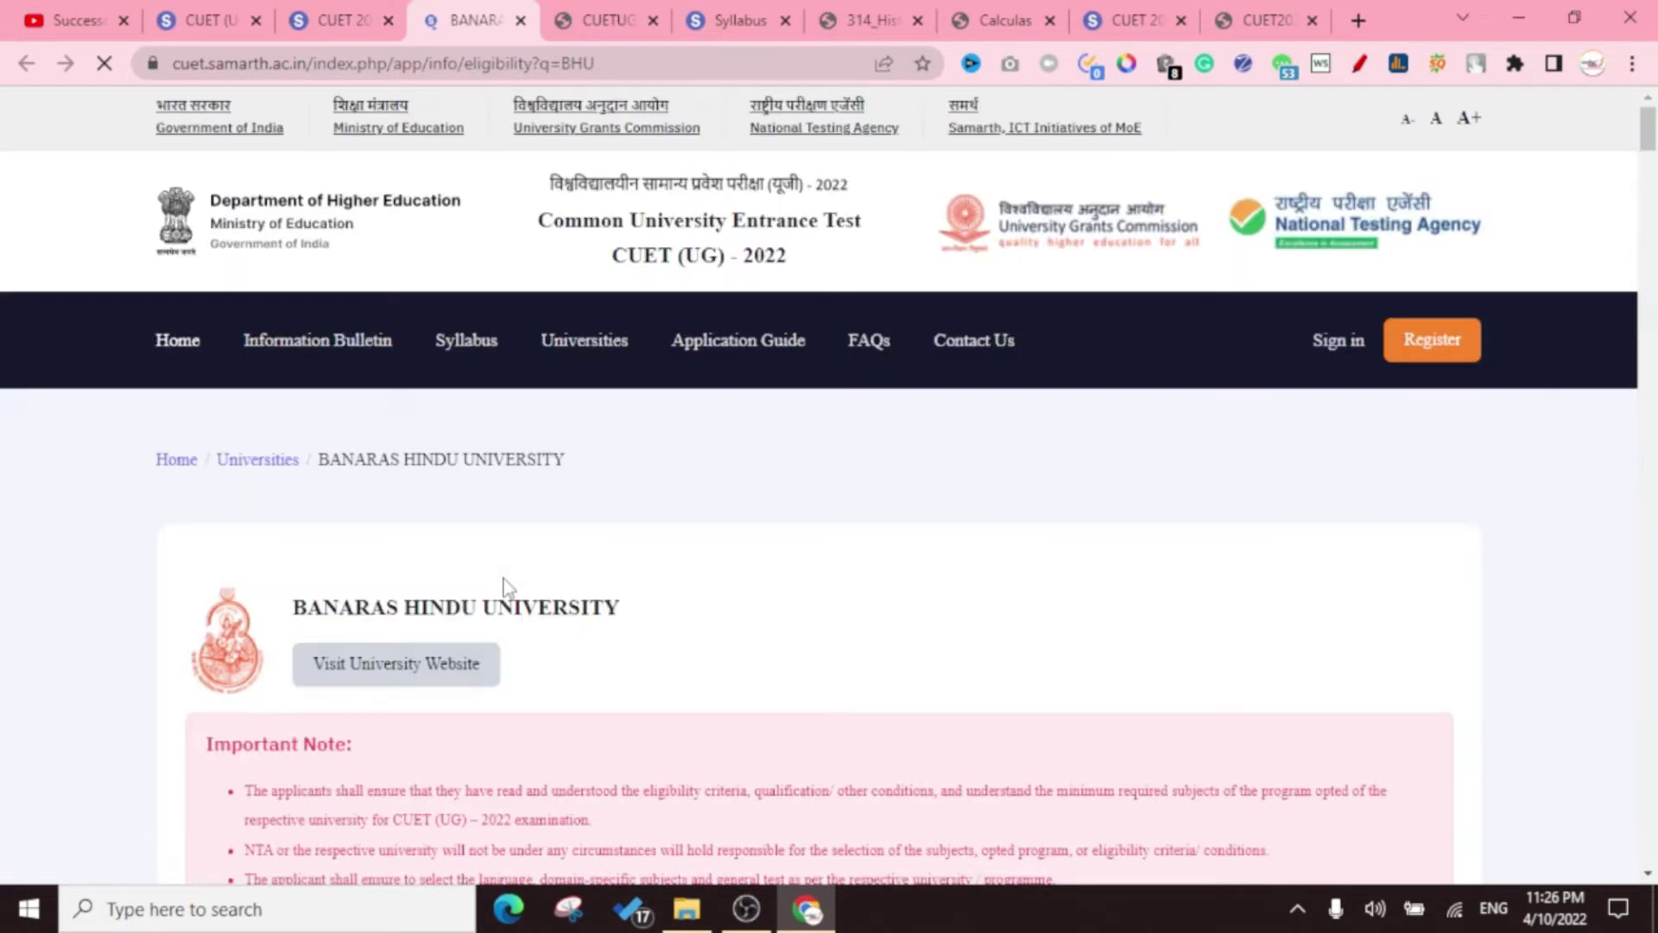
scroll(515, 582, down, 12)
scroll(524, 592, down, 2)
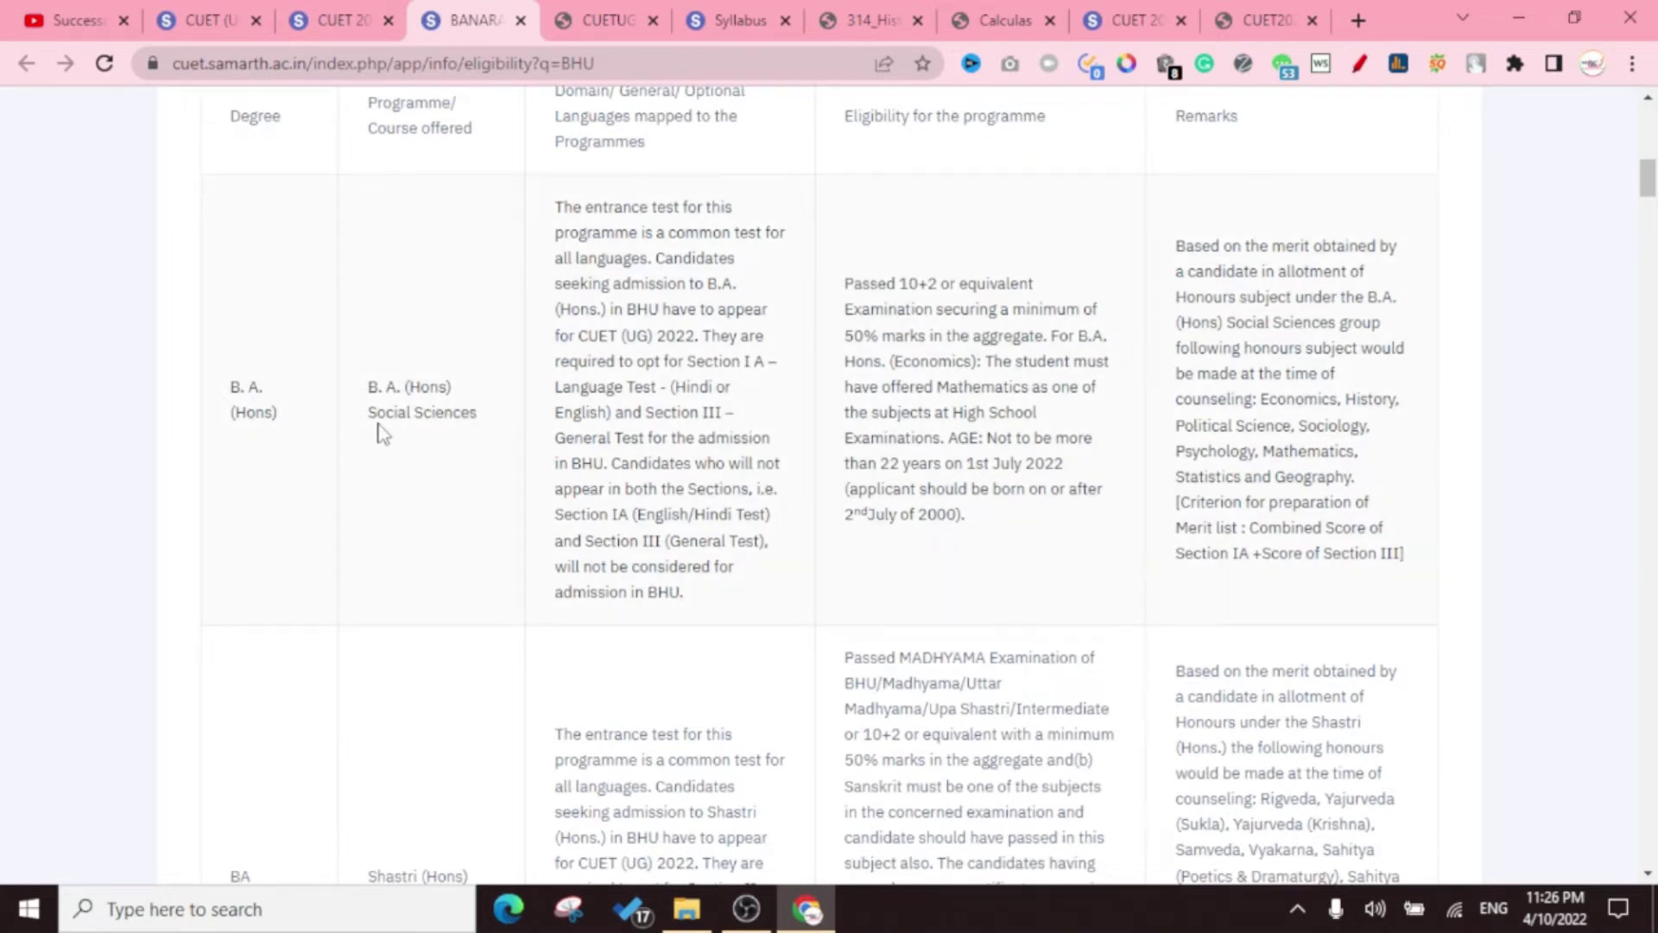
Read the test sections, eligibility and remarks for the B.A. (Hons) Social Sciences and Shastri (Hons) programmes in the Banaras Hindu University table
scroll(604, 345, up, 2)
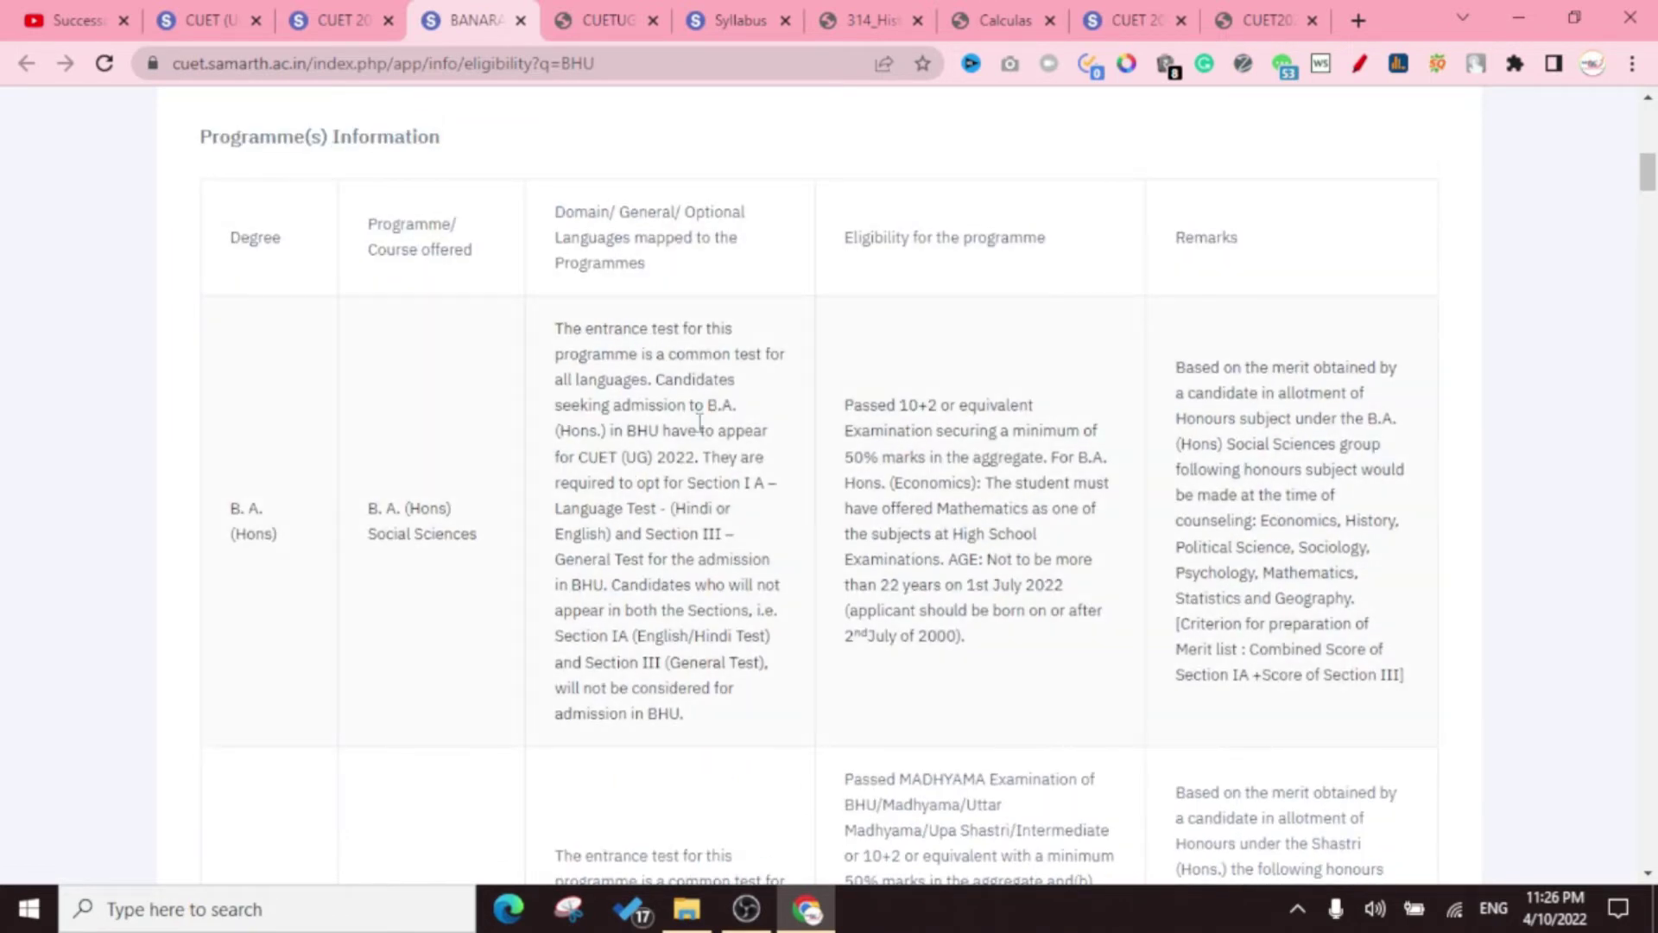
scroll(699, 432, down, 2)
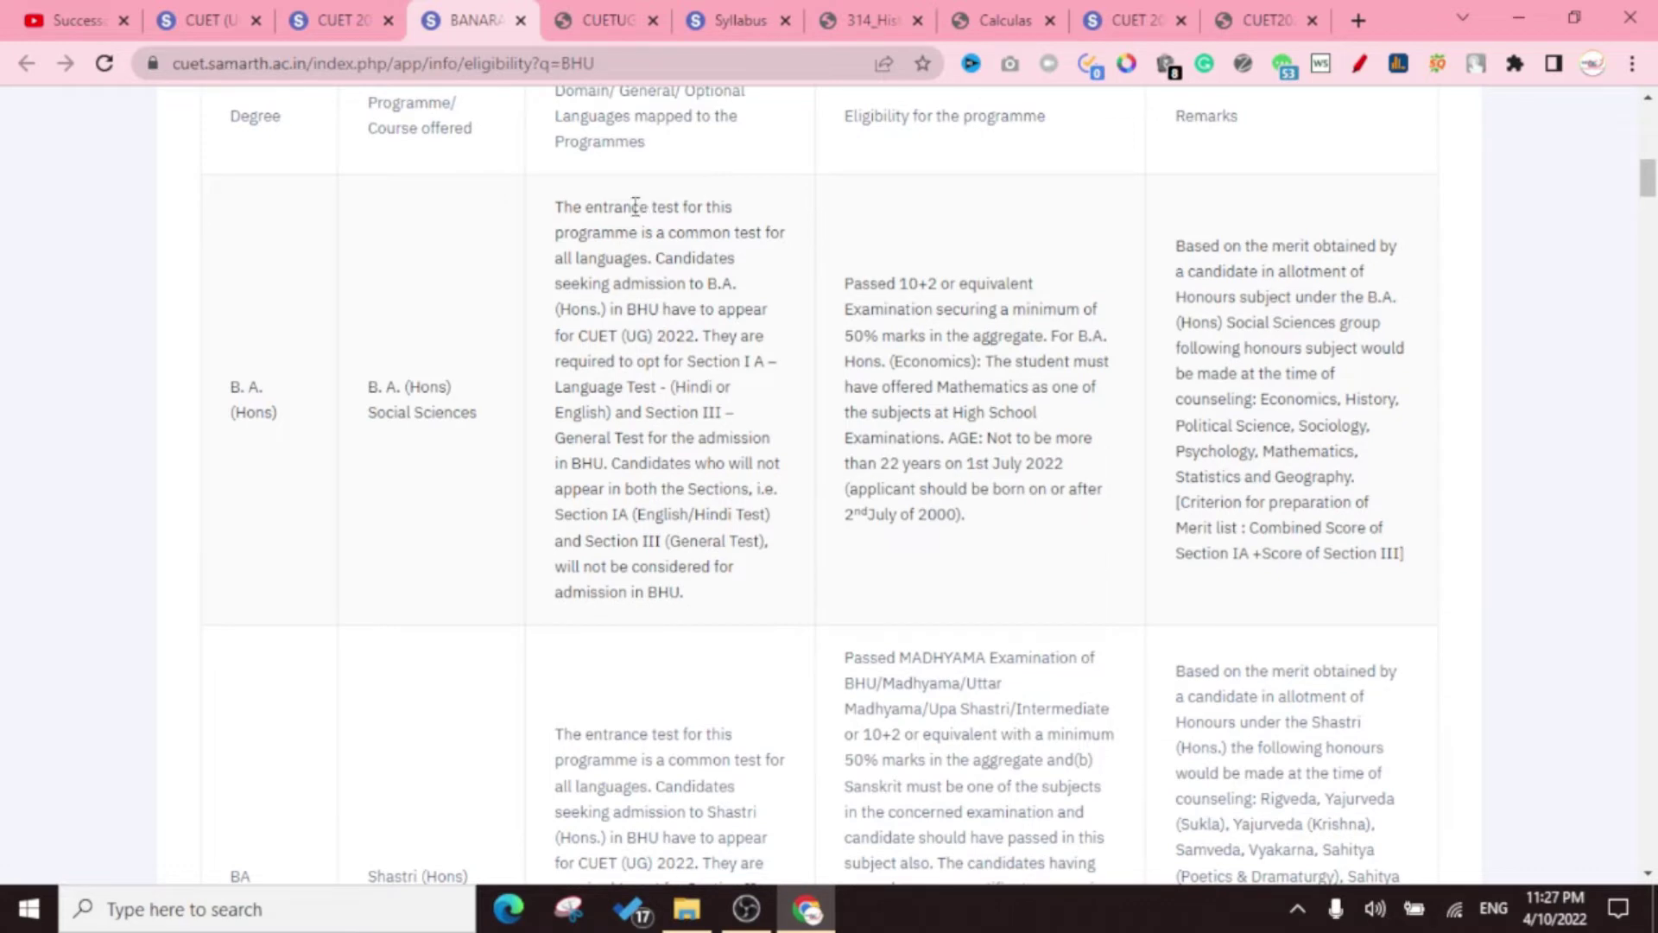
scroll(643, 195, up, 2)
scroll(743, 328, down, 2)
scroll(518, 423, down, 8)
scroll(527, 289, up, 4)
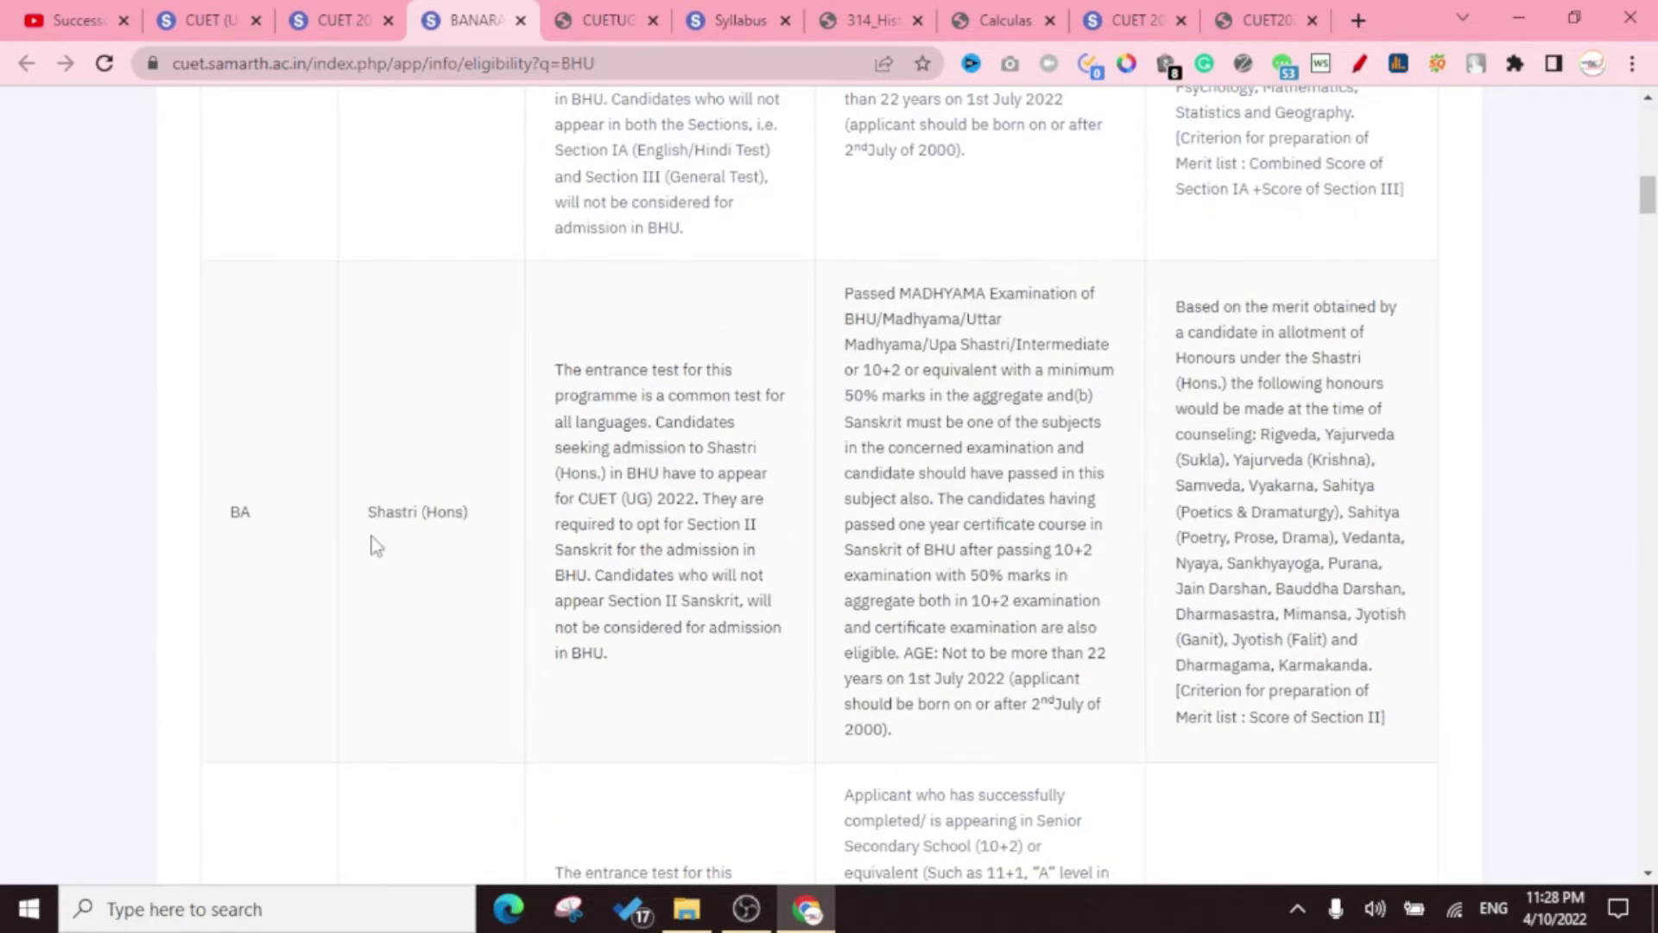
Examine the required tests and eligibility of the Banaras Hindu University programmes from B.A. LL.B (Hons) to B.Tech in Food Technology
scroll(869, 505, down, 4)
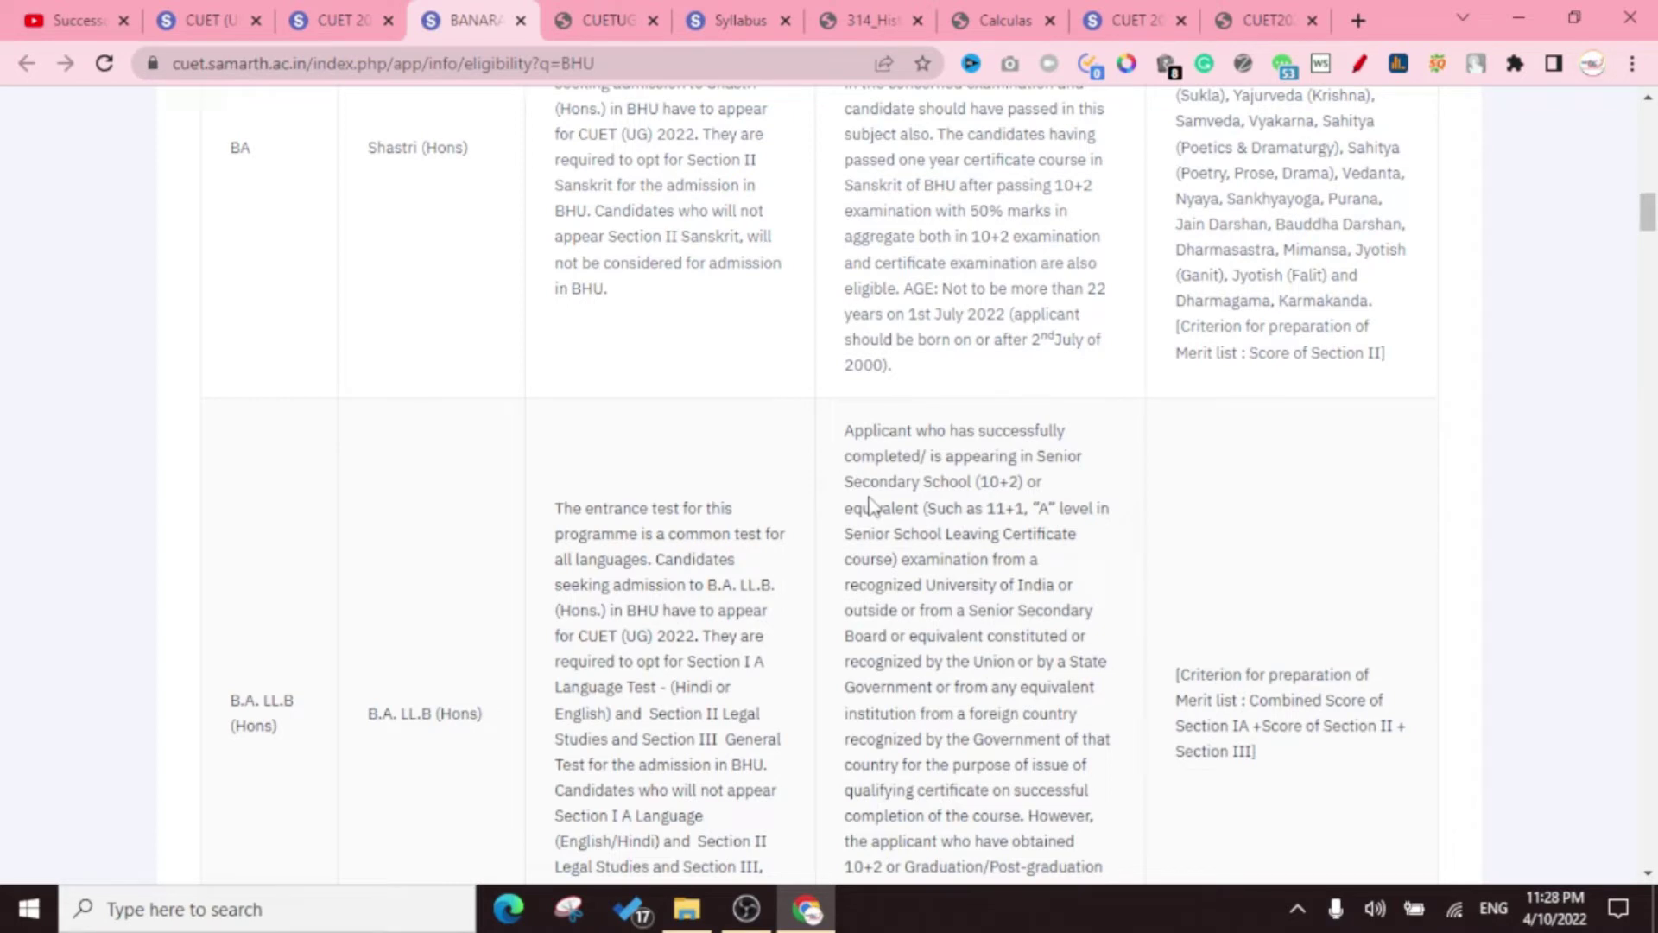
scroll(869, 505, down, 4)
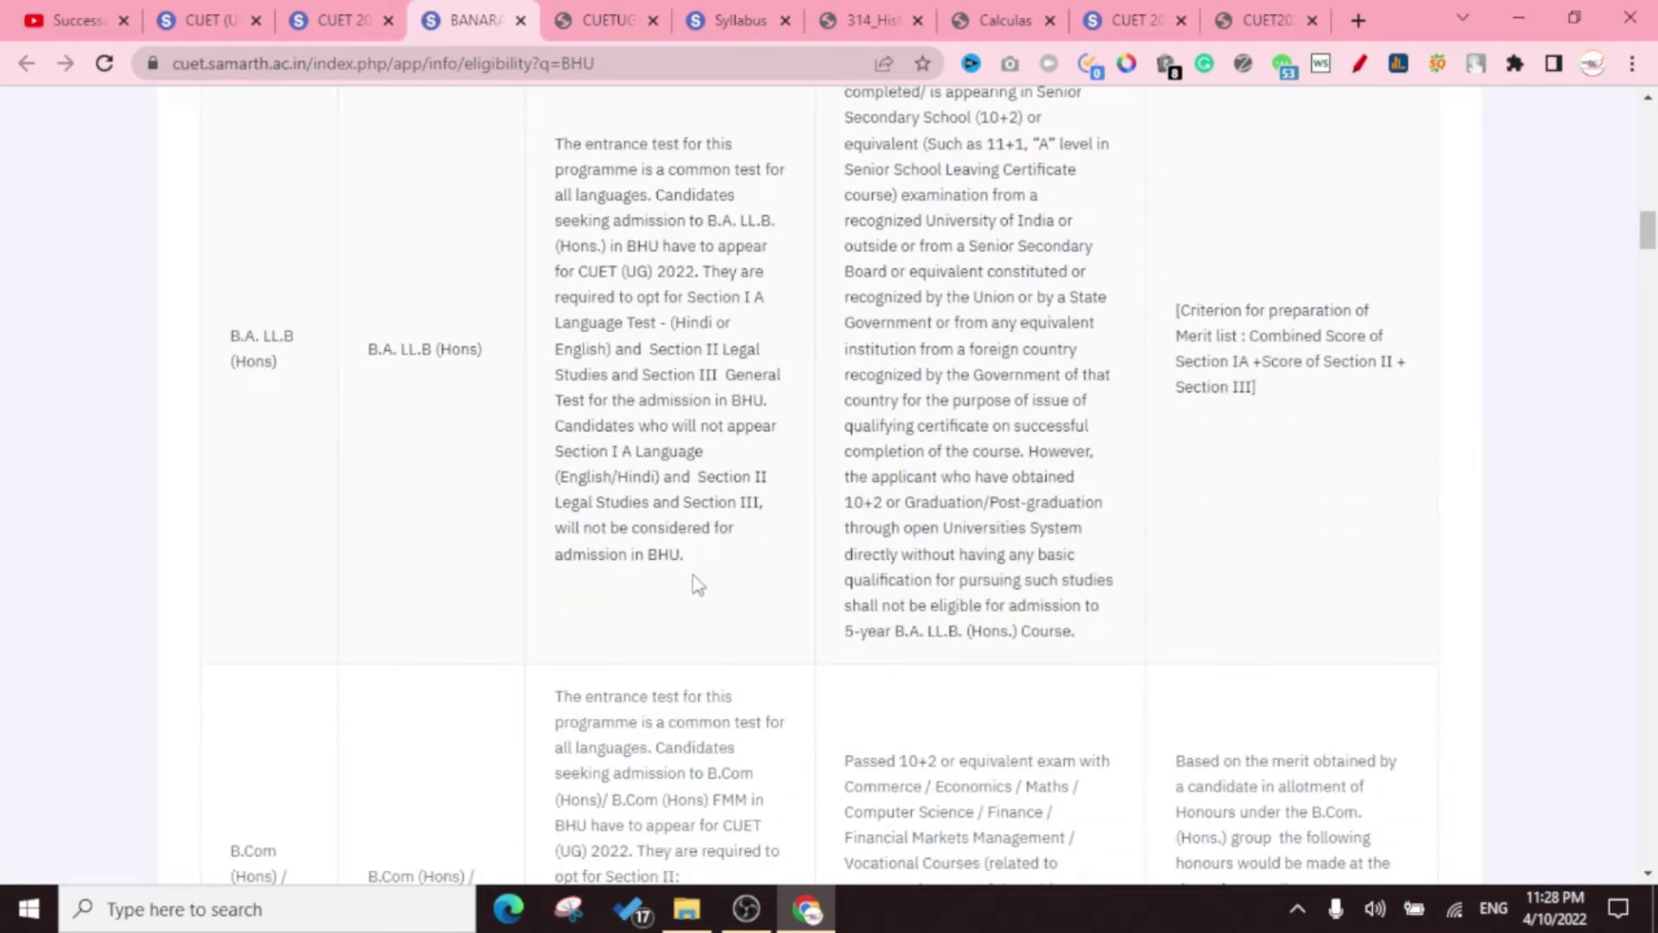
scroll(697, 585, down, 3)
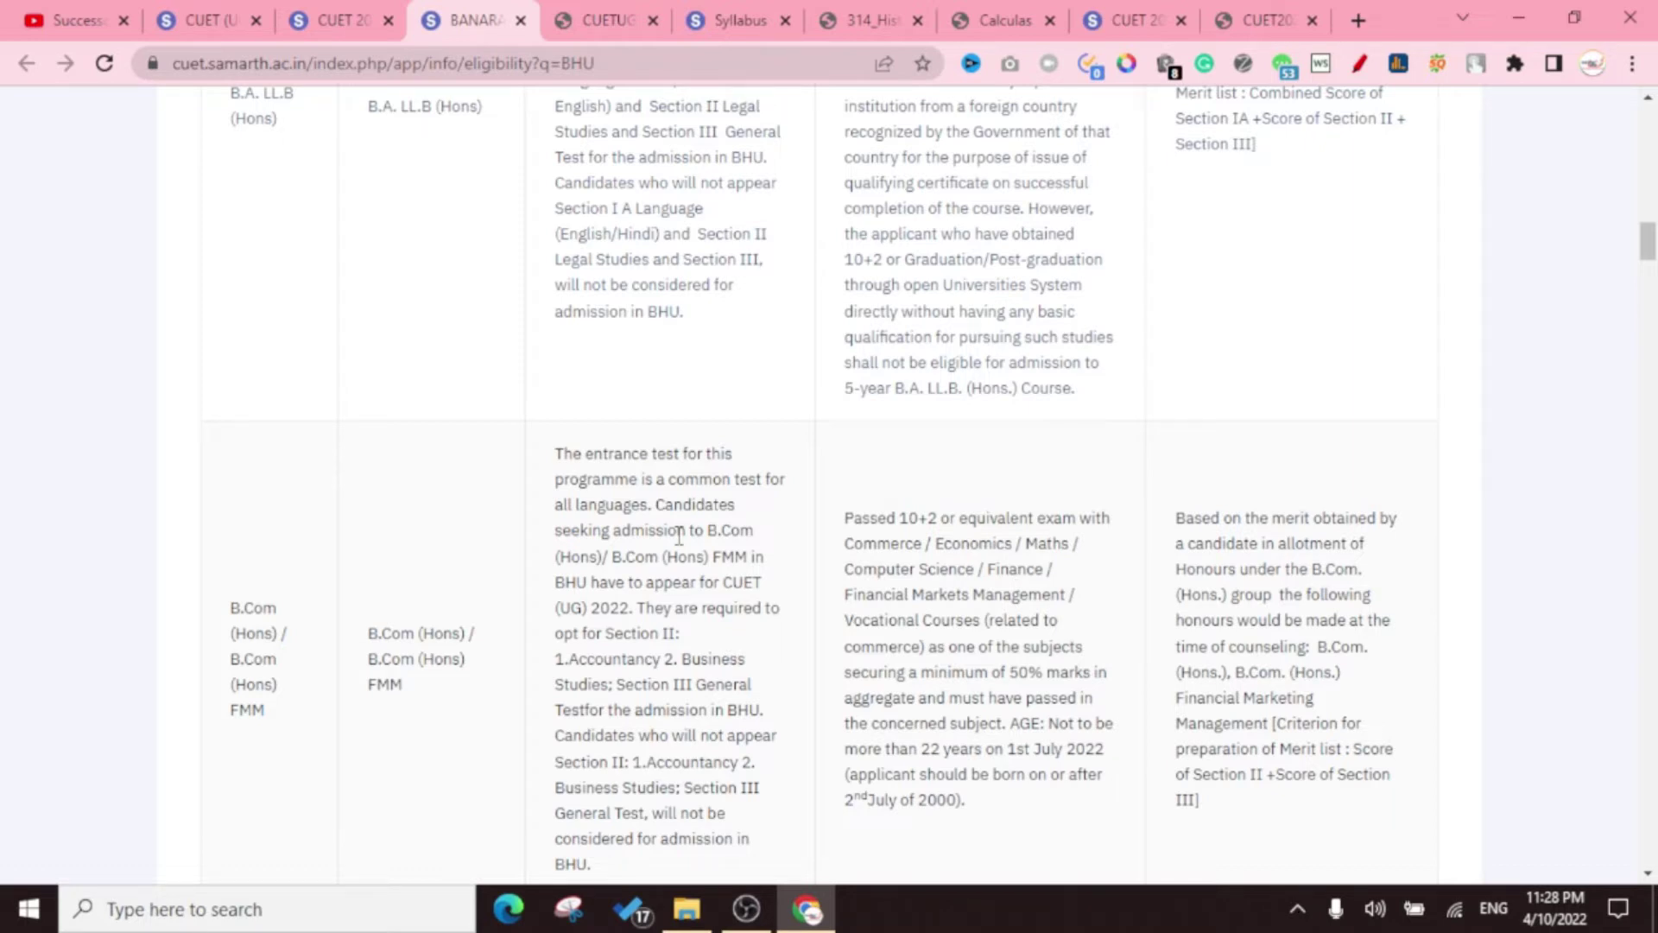
scroll(656, 346, up, 3)
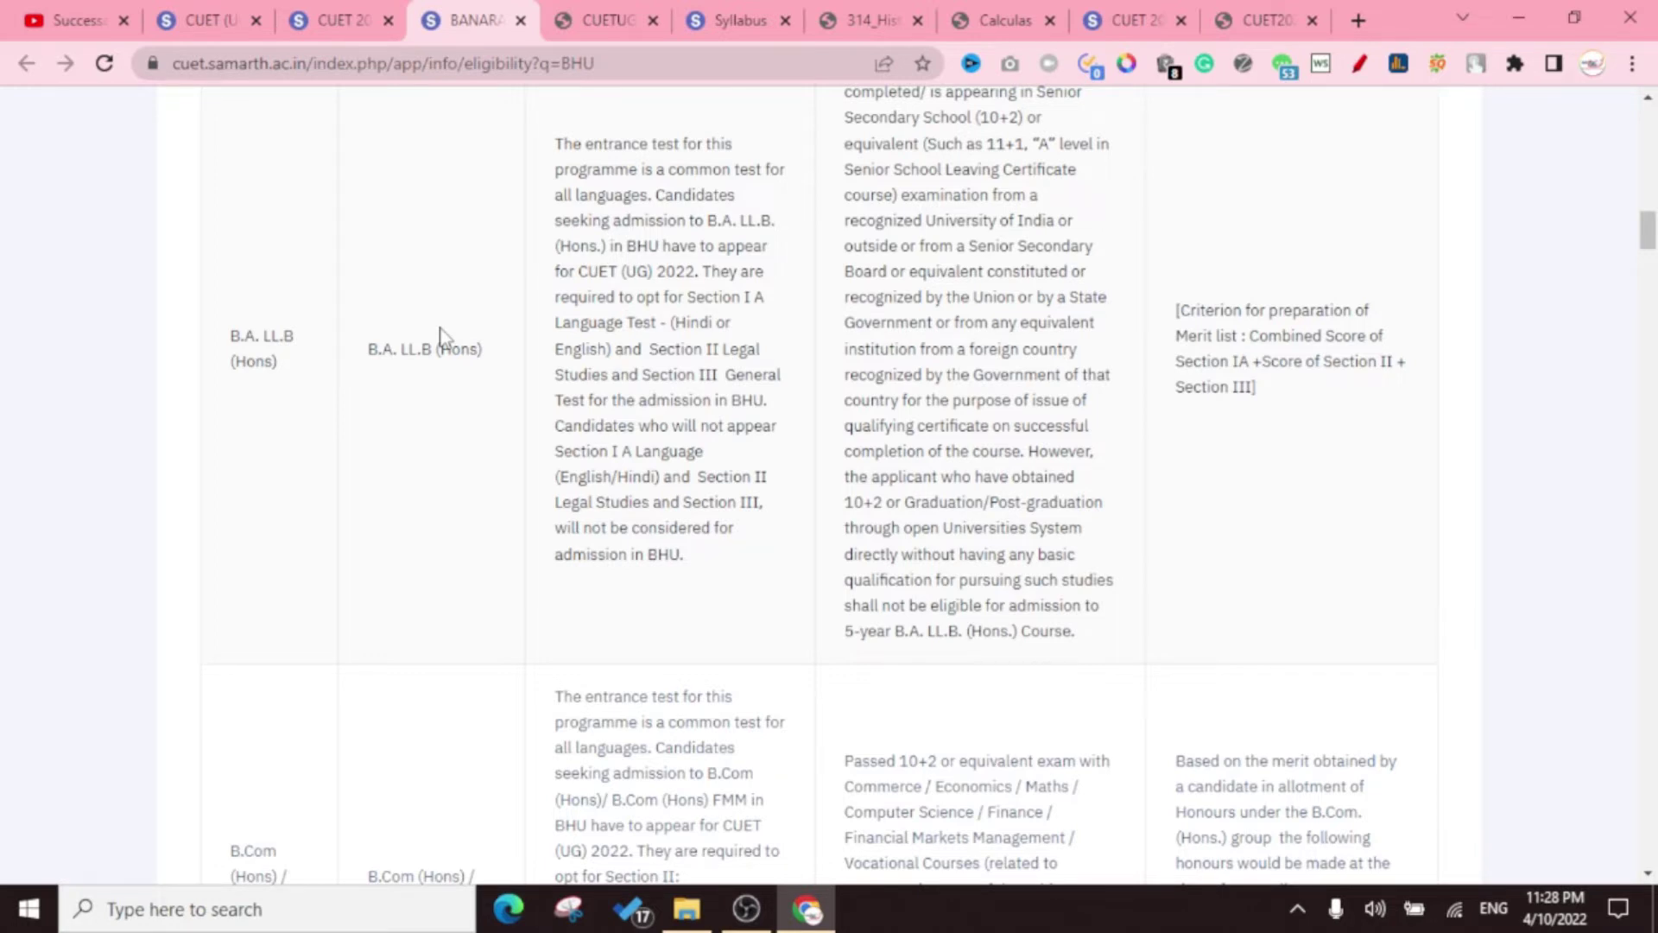
scroll(449, 341, down, 4)
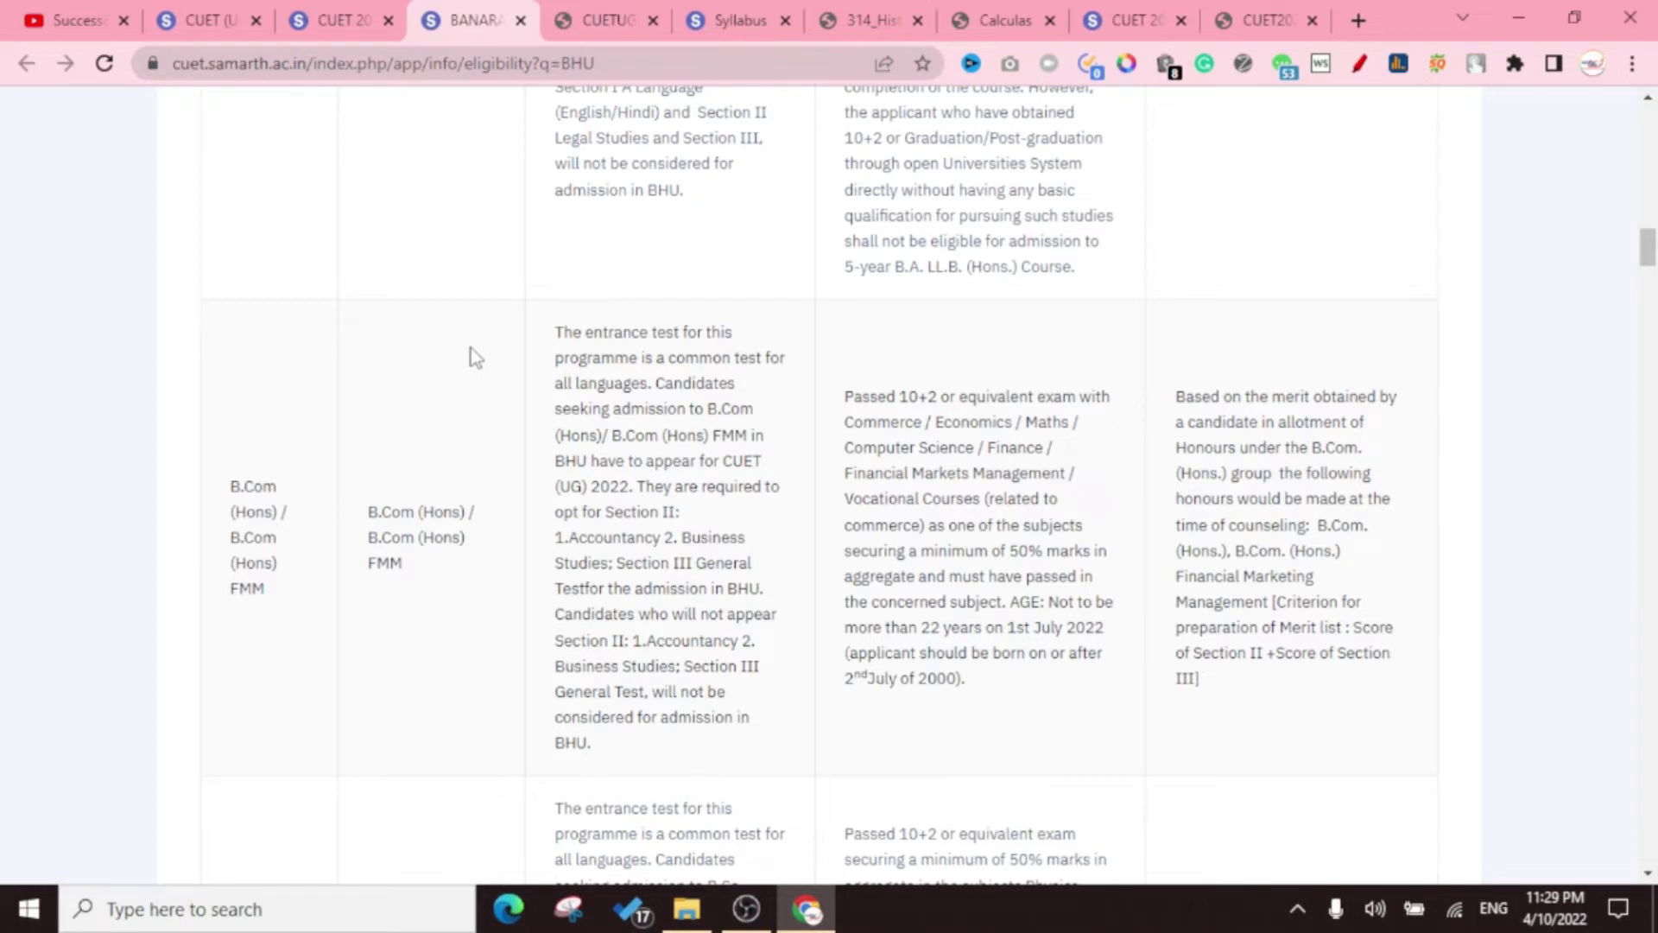
scroll(618, 466, down, 4)
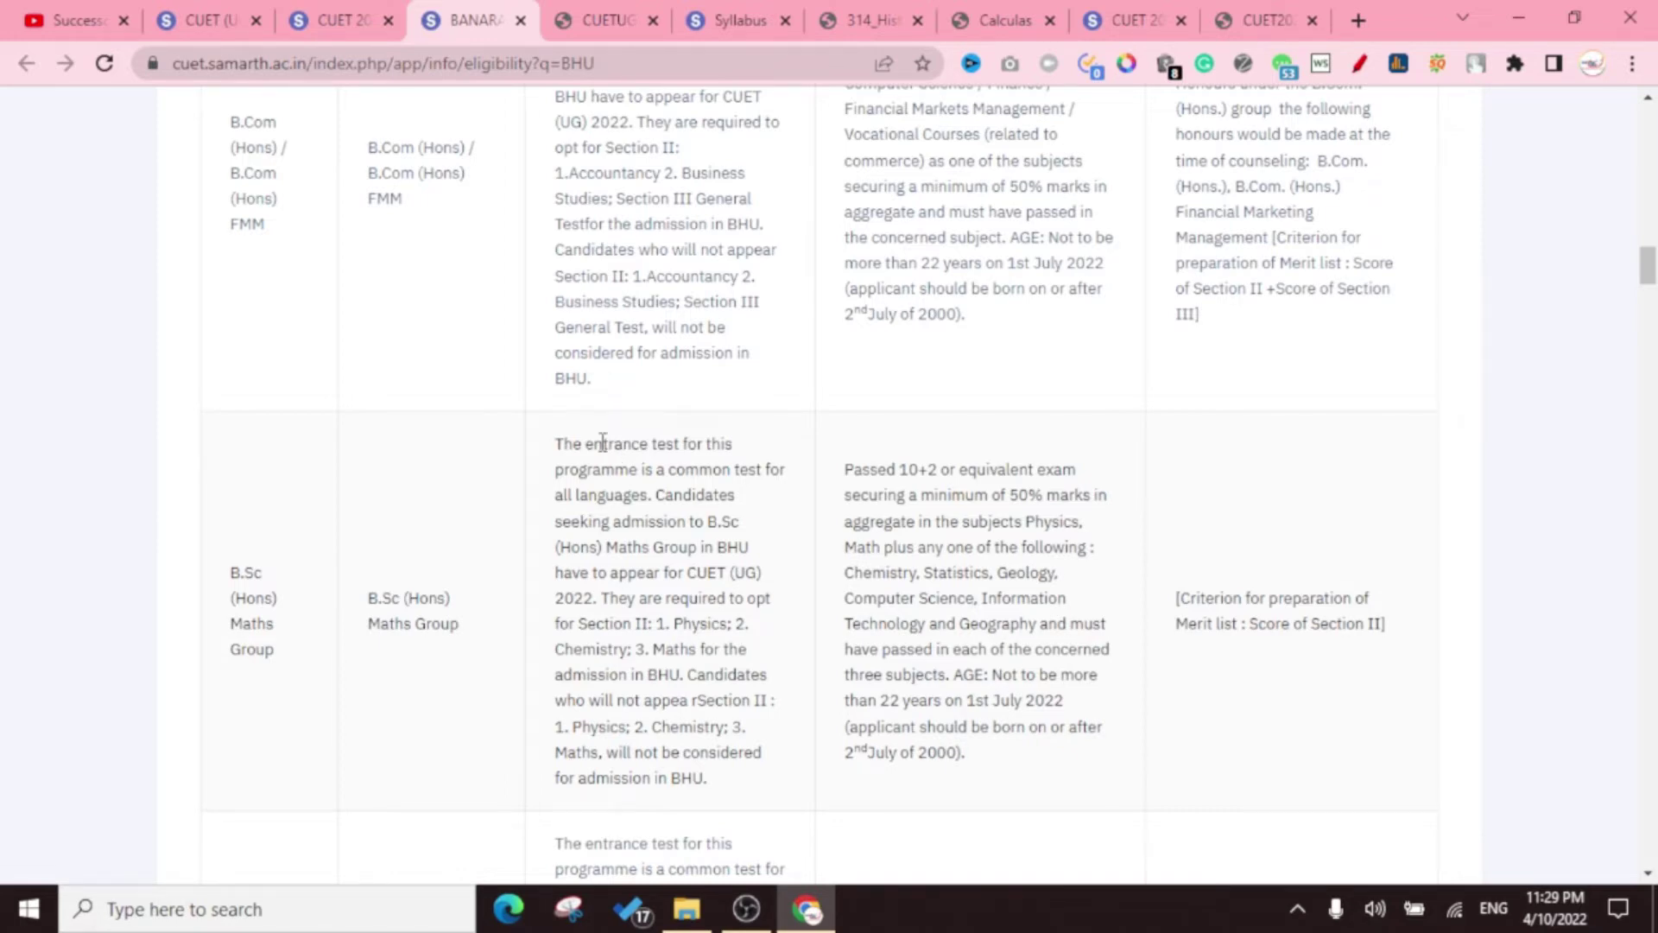
scroll(620, 449, down, 9)
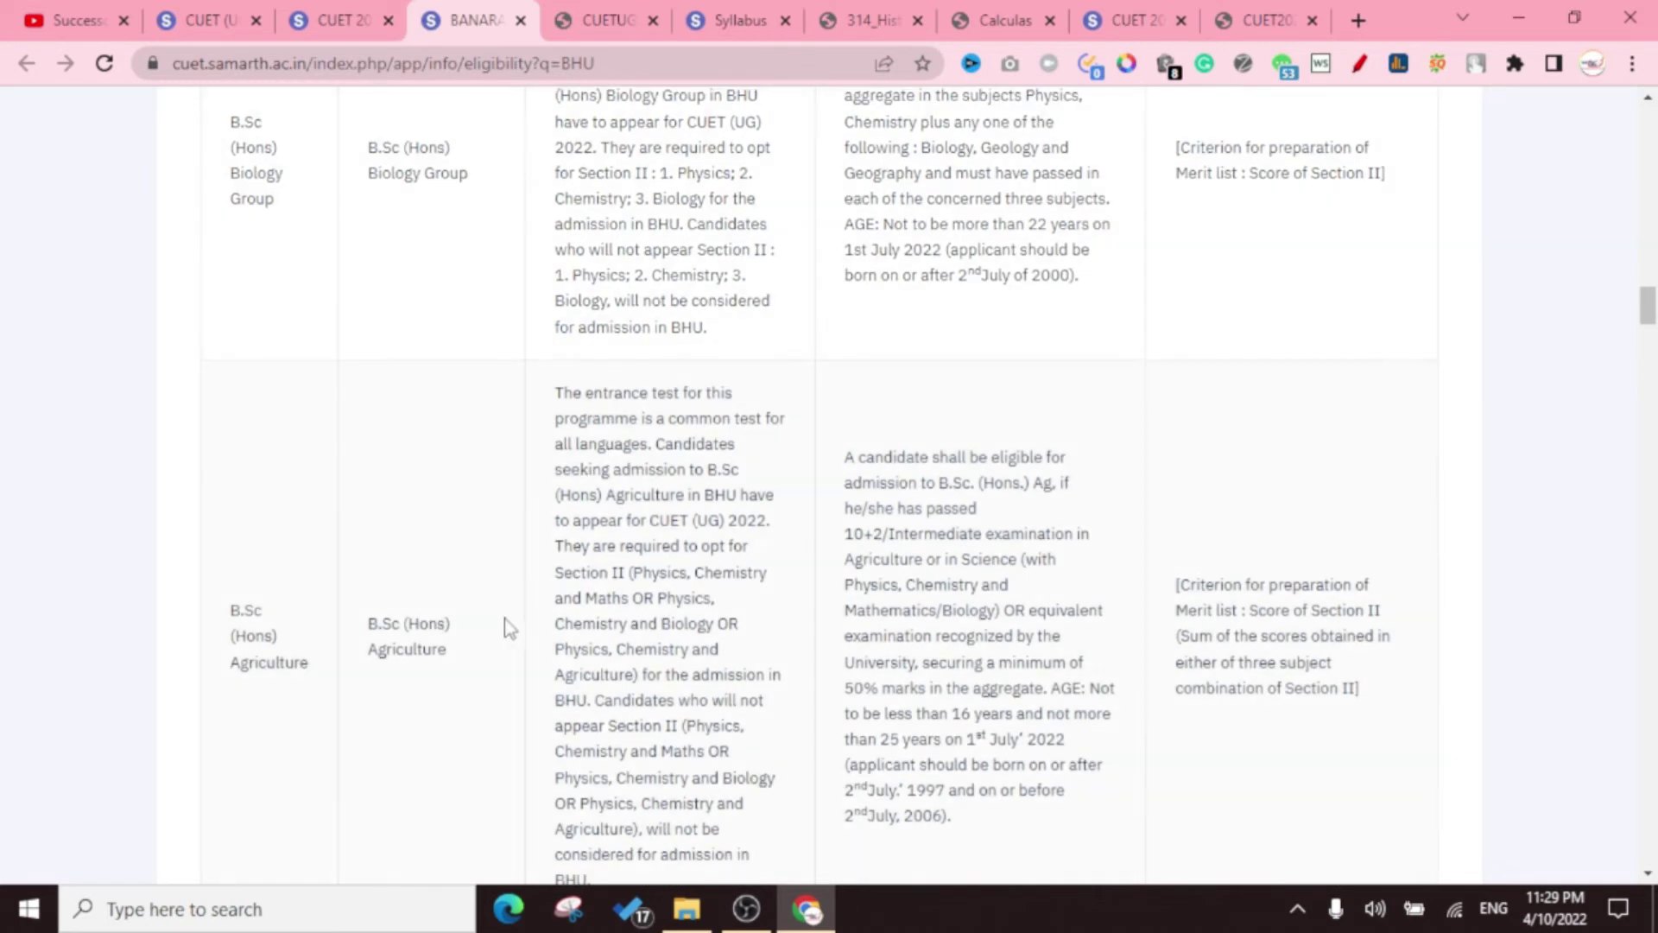
scroll(577, 471, down, 8)
scroll(581, 434, down, 4)
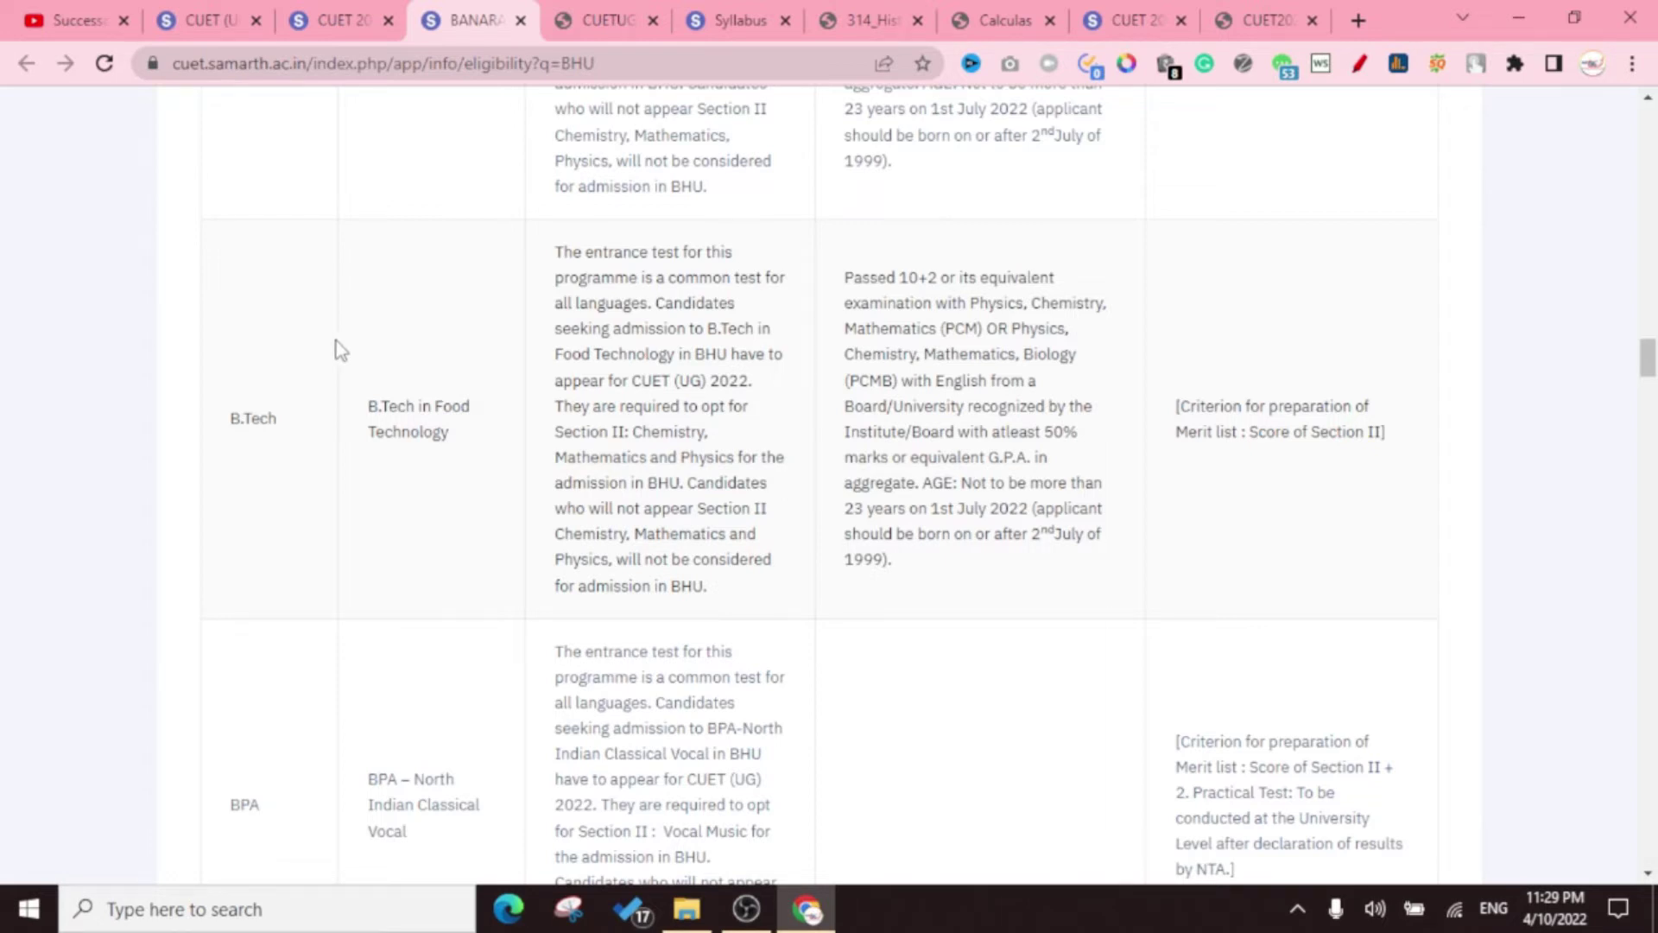
Return to the CUET (UG) 2022 home page and open new candidate registration
click(633, 12)
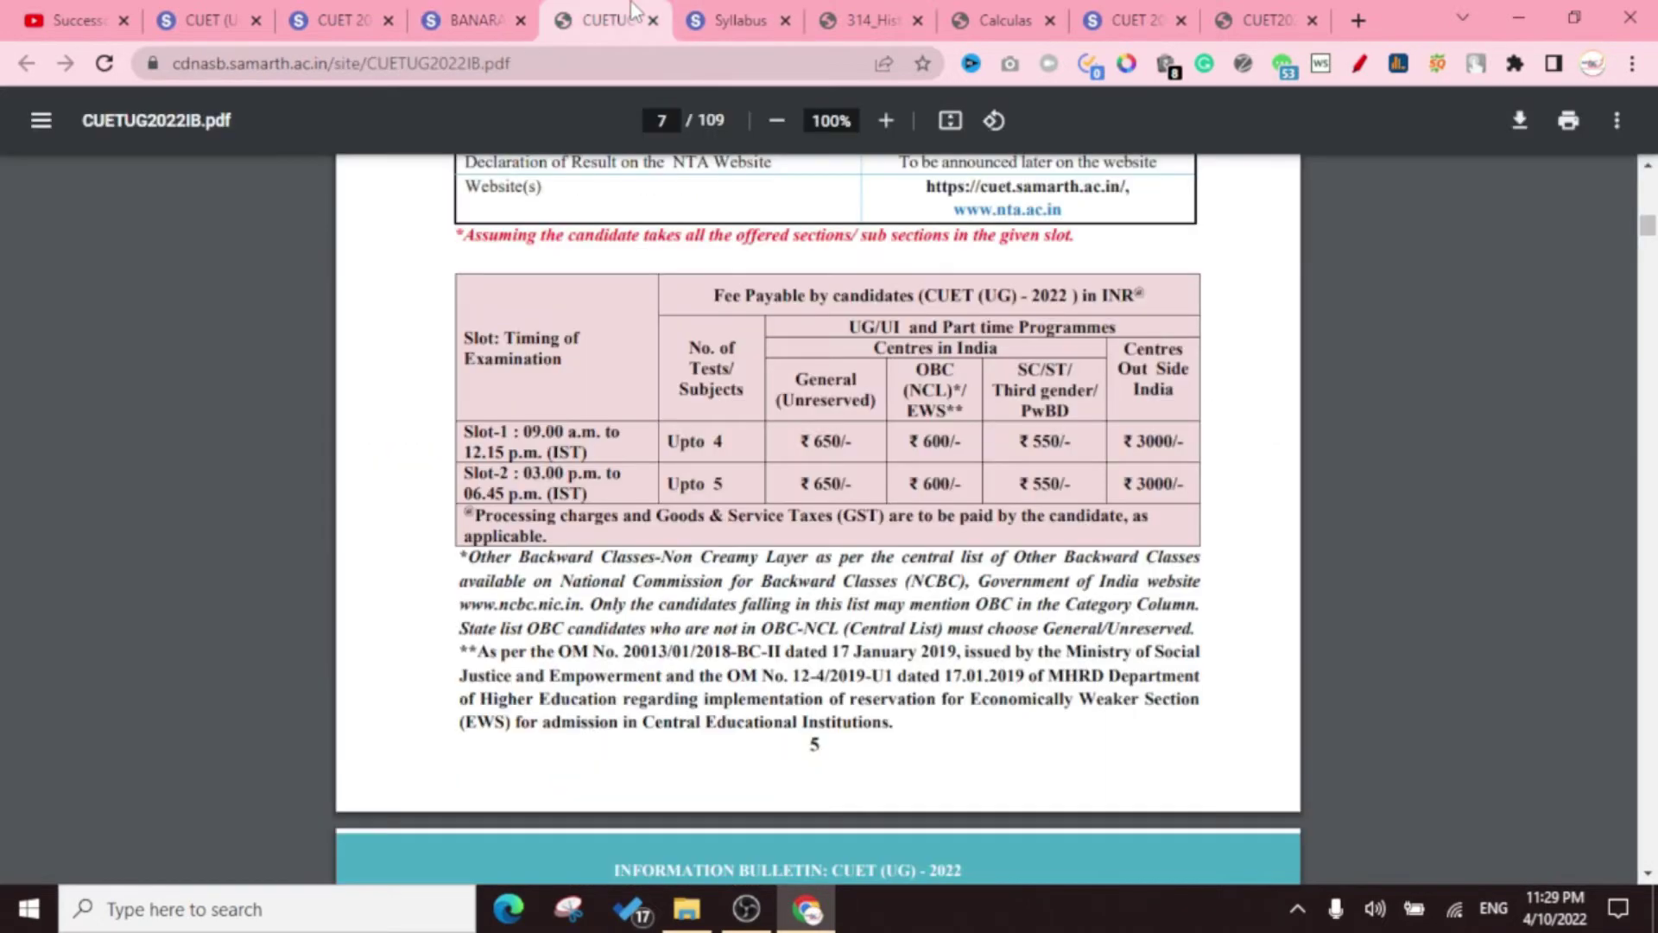
click(354, 14)
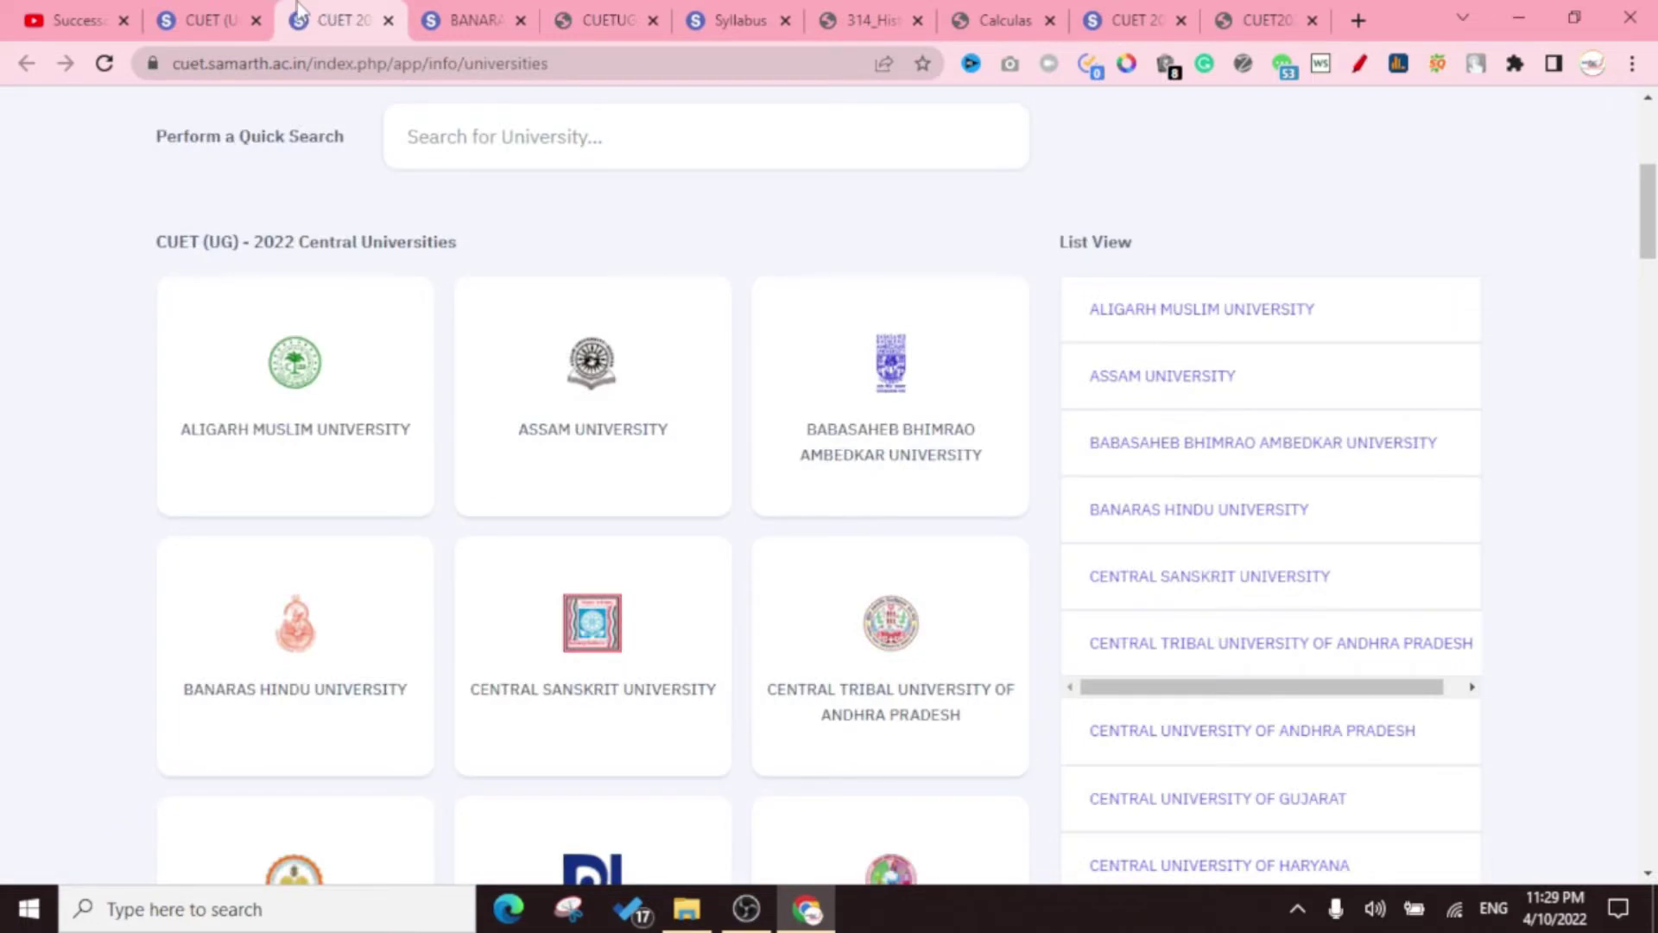
click(211, 19)
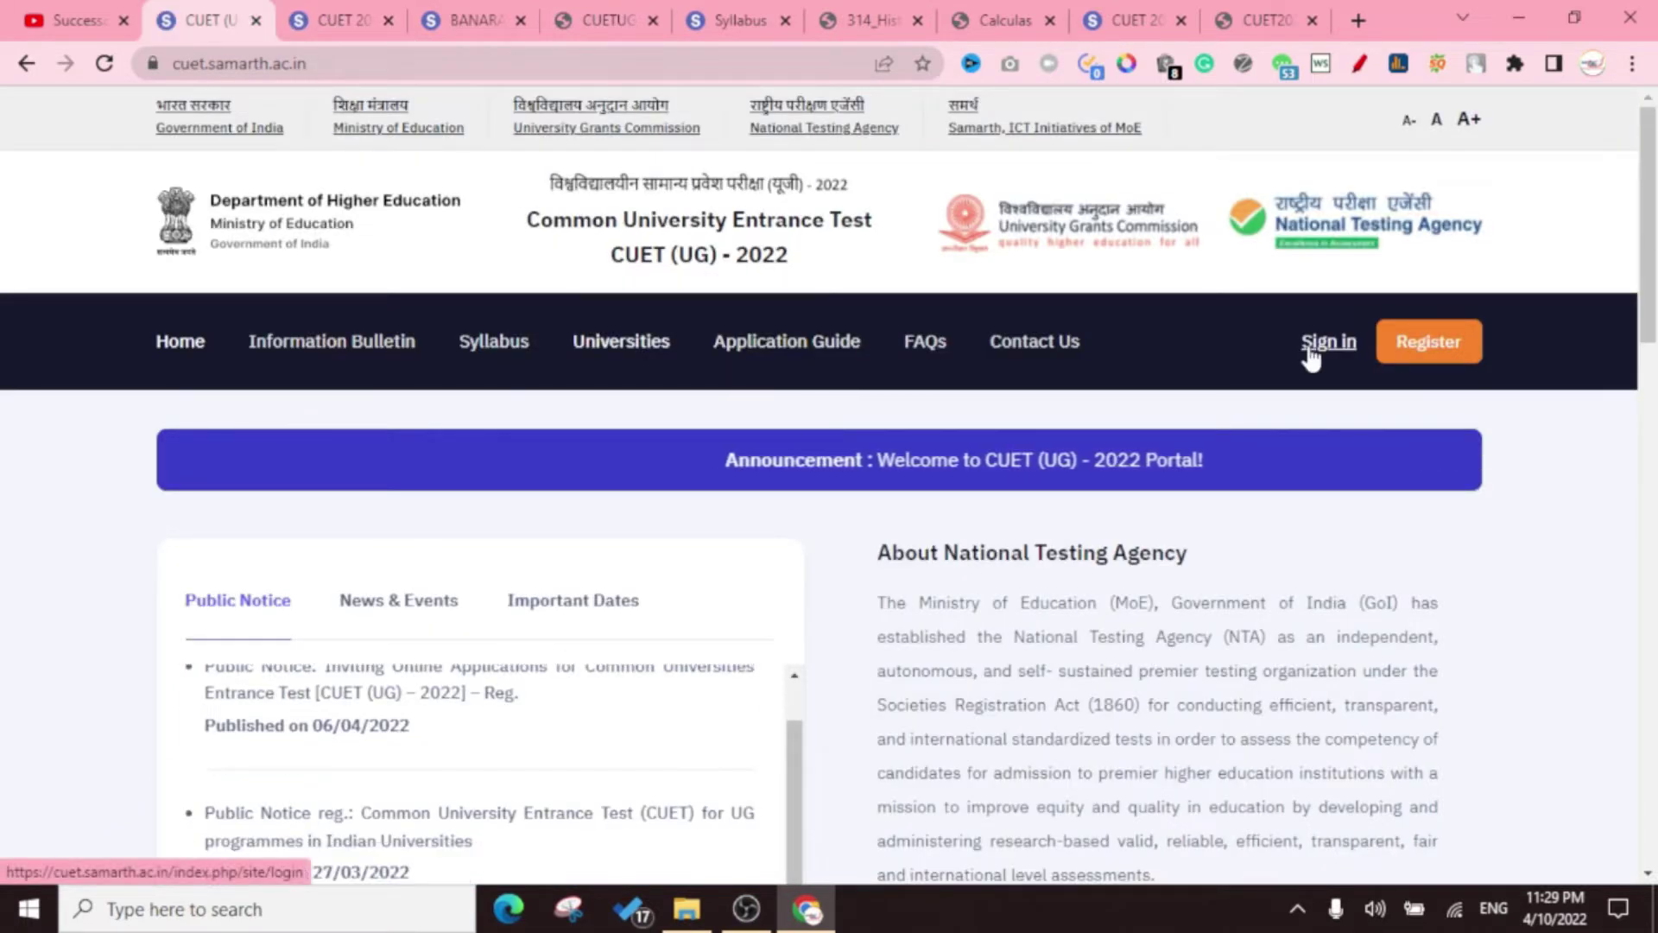
click(1449, 350)
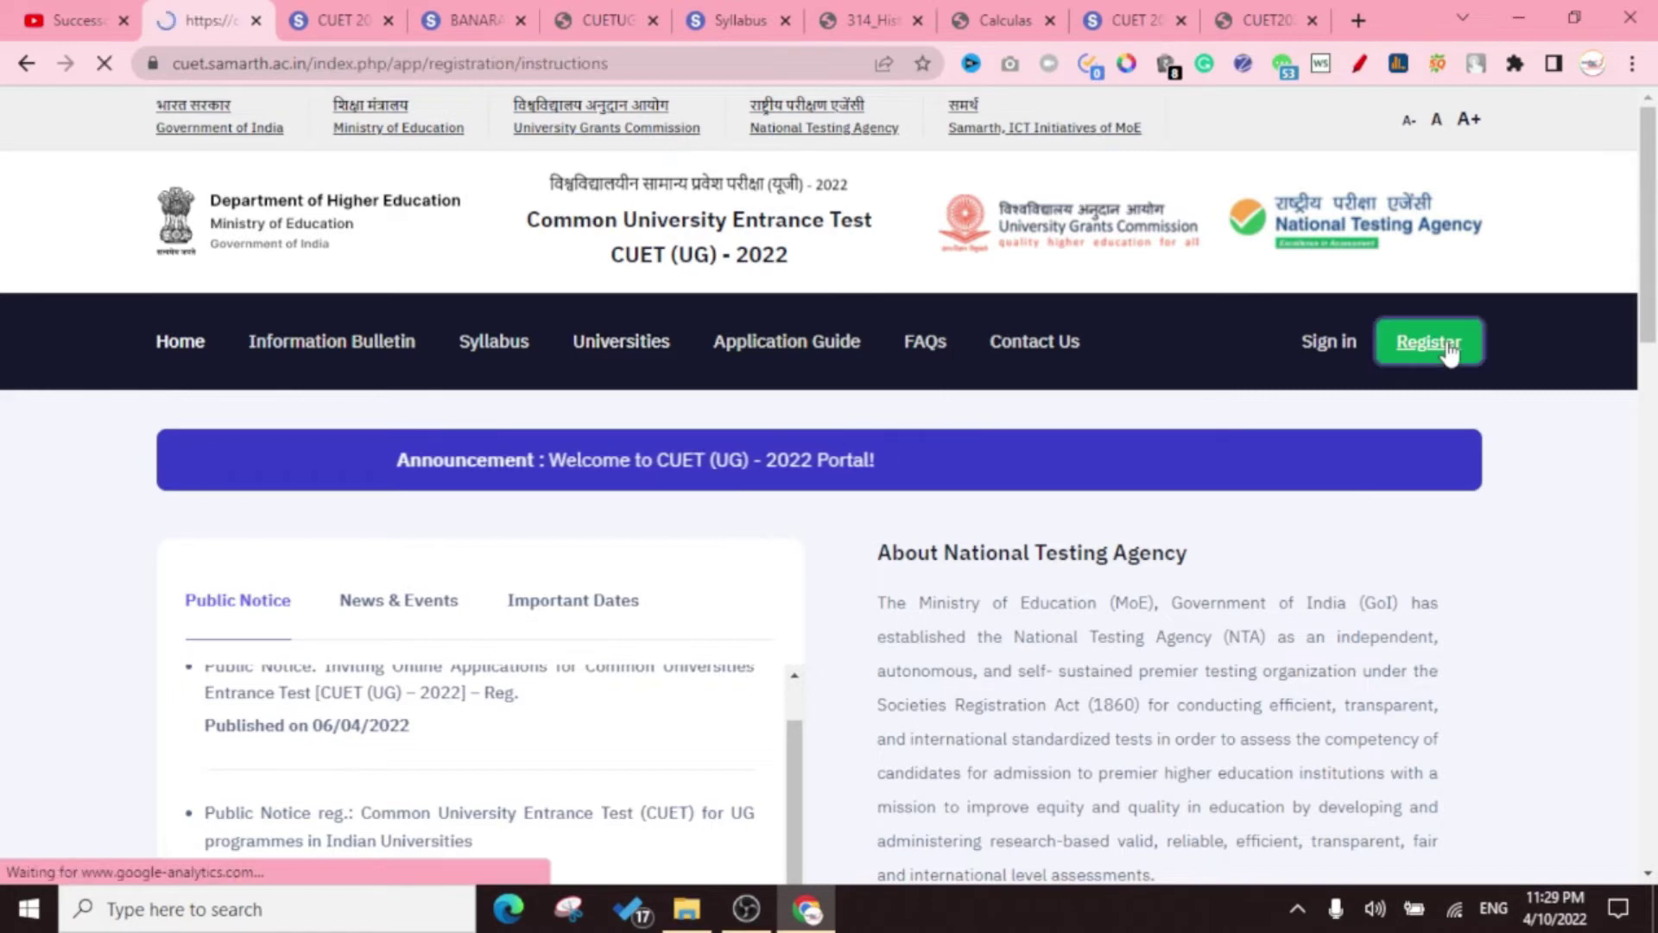
Go through the application form instructions, accept the declaration of having read the Information Bulletin, and proceed to the registration form
scroll(1110, 568, down, 3)
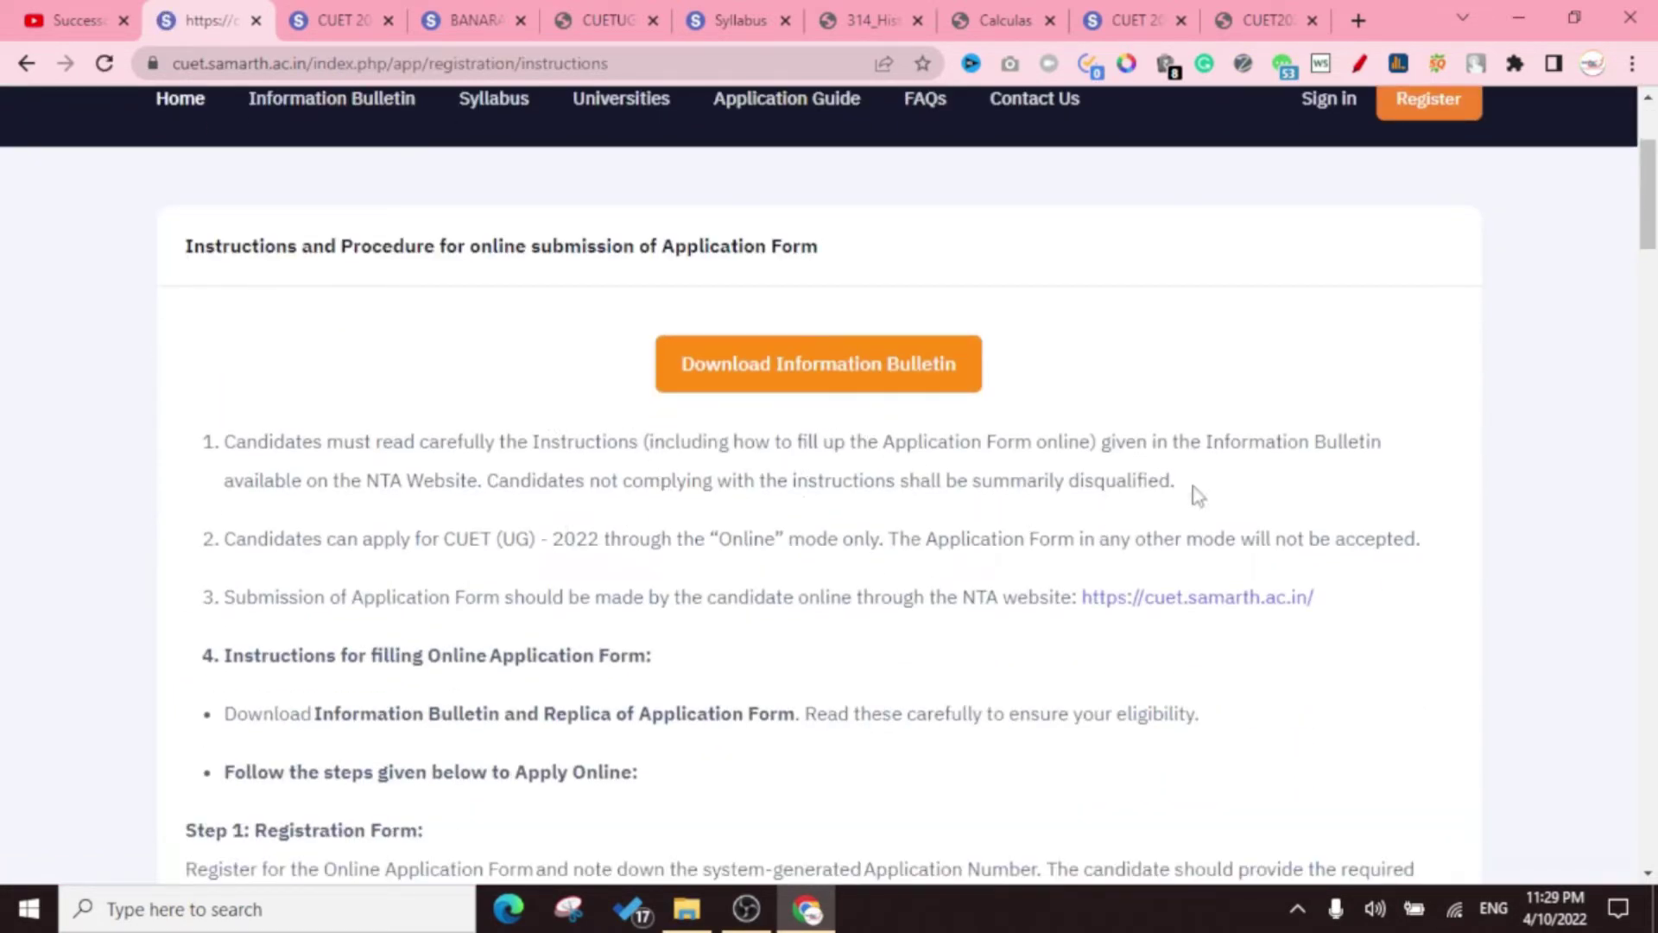
scroll(859, 500, down, 5)
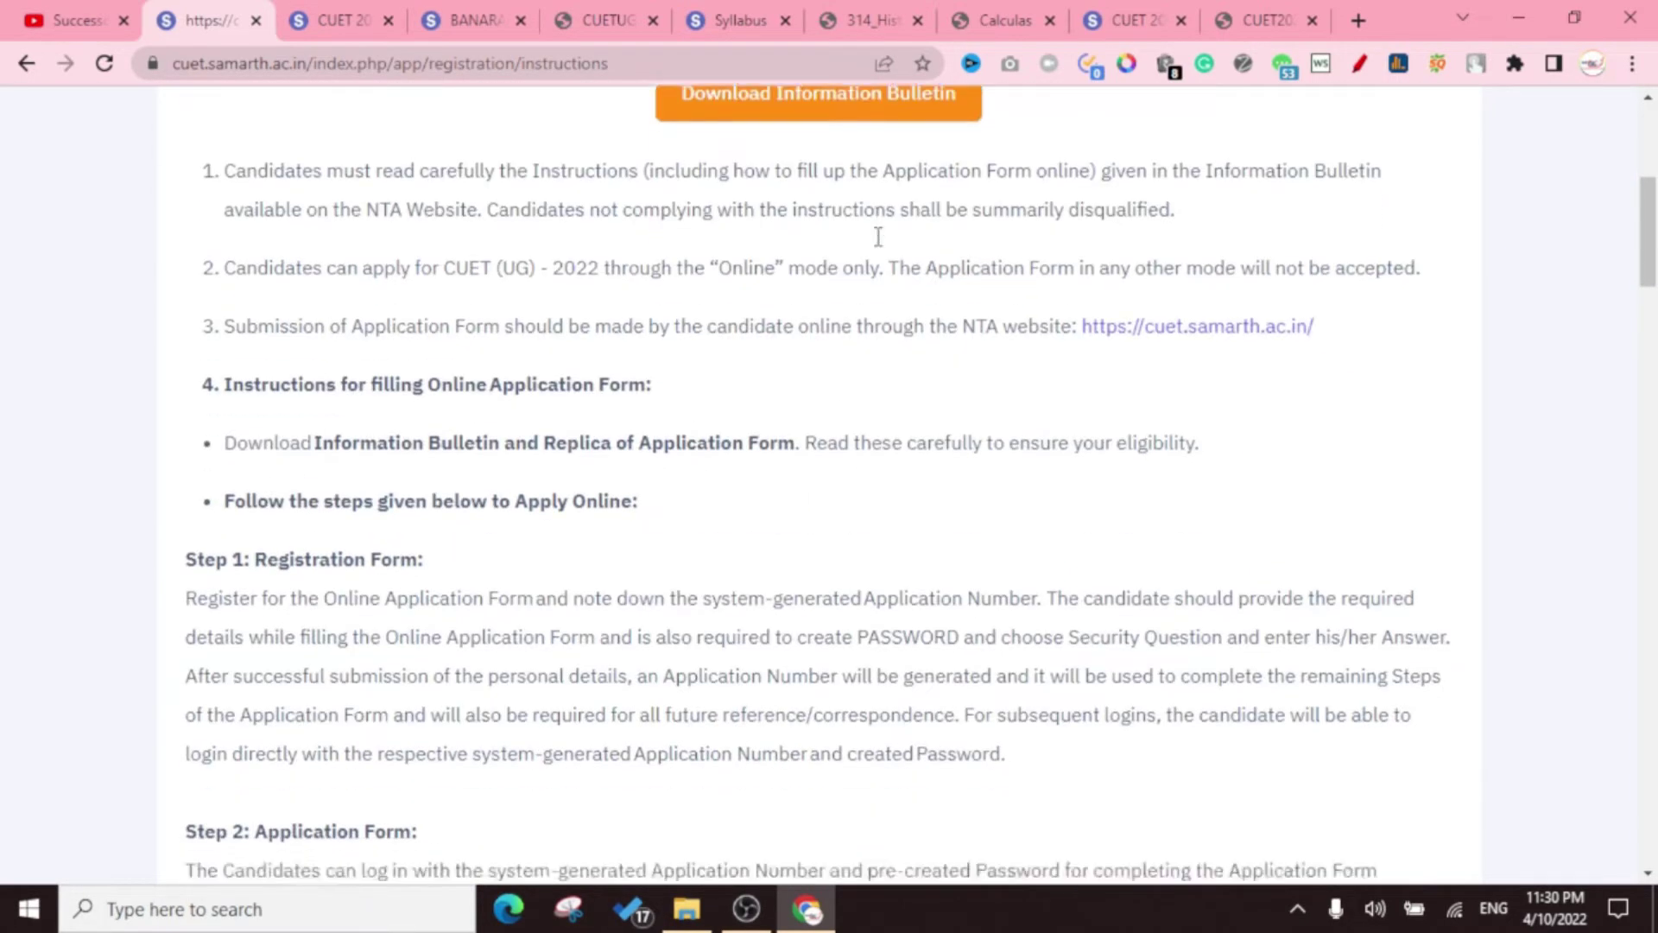
scroll(878, 235, down, 12)
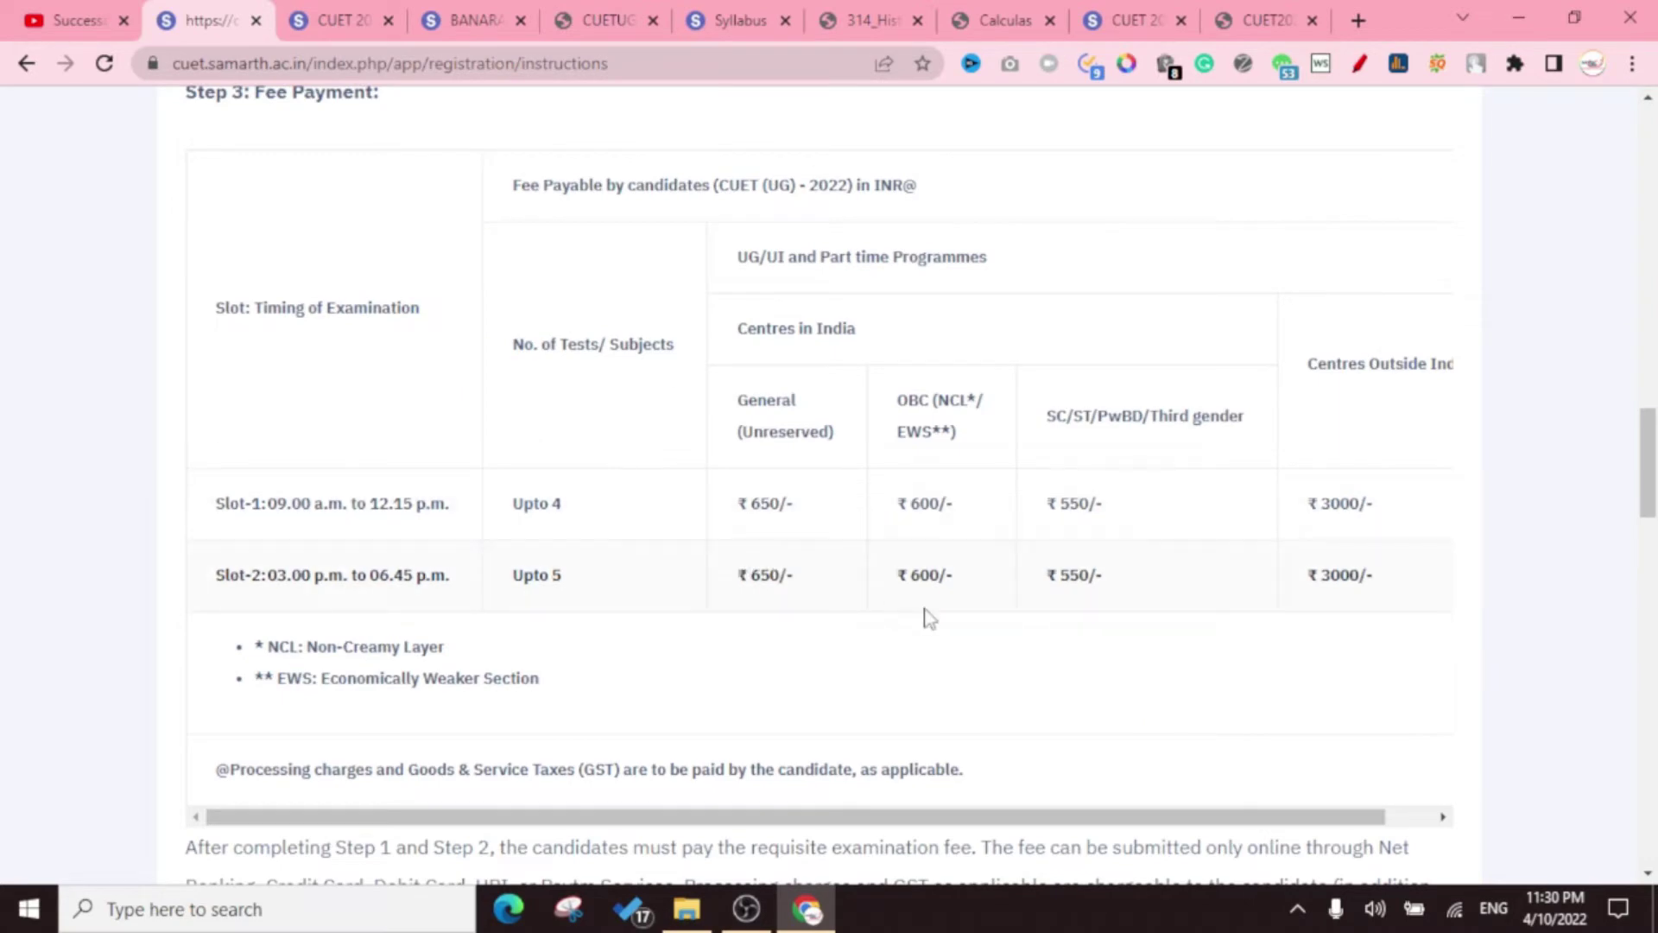
scroll(1567, 557, down, 3)
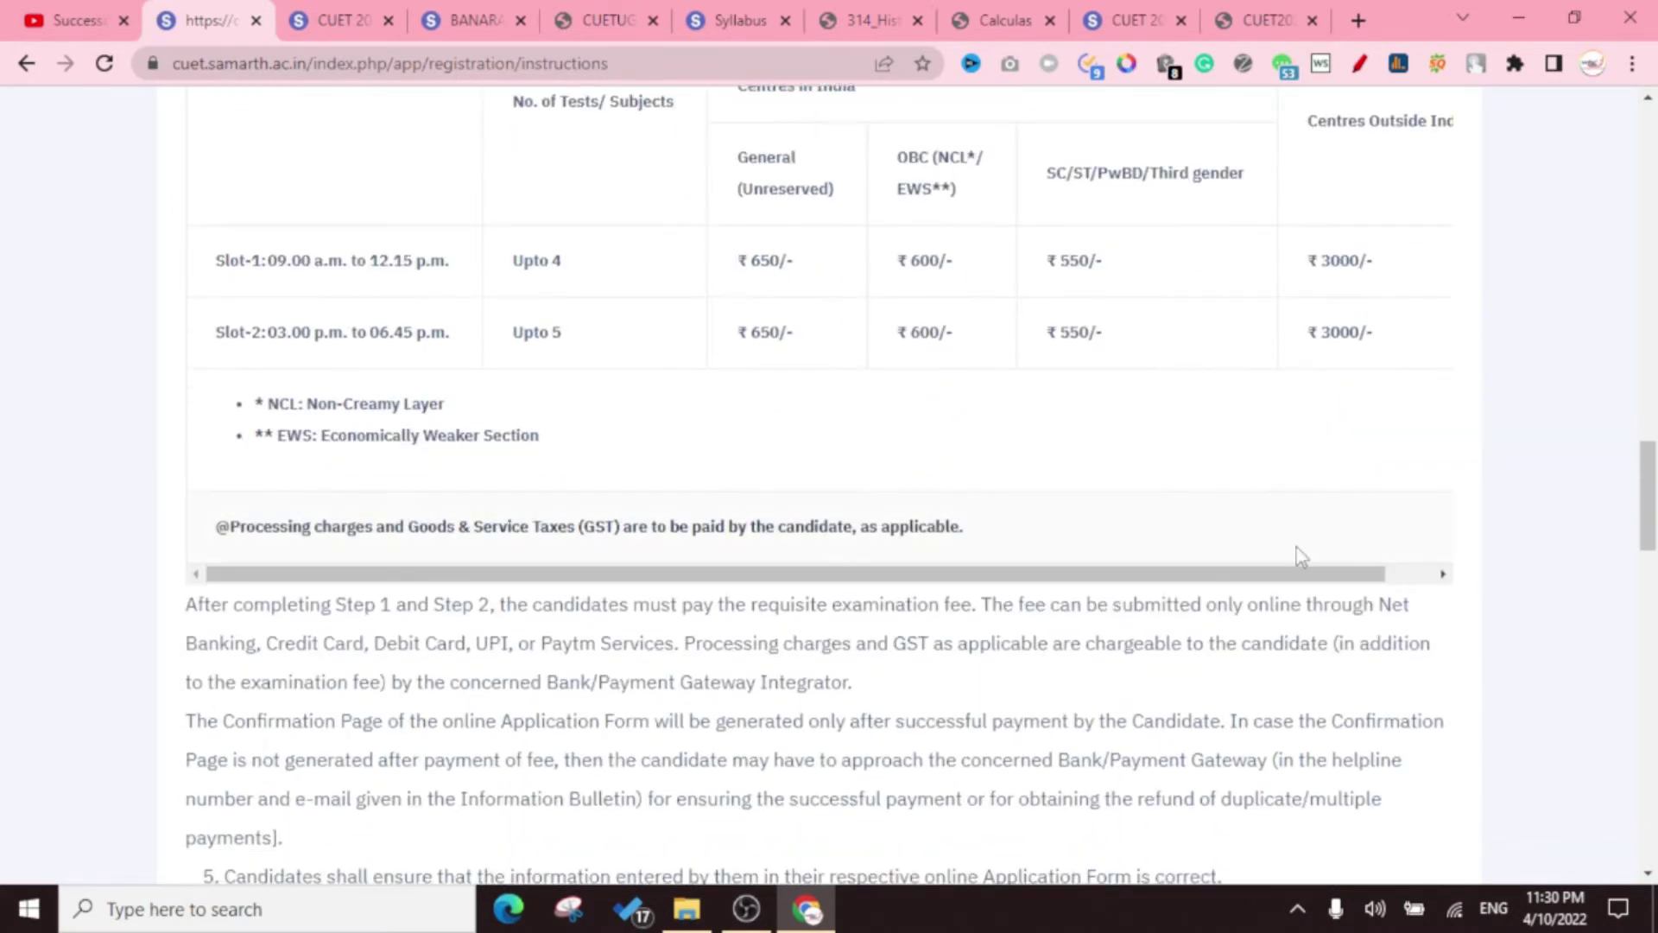
scroll(1122, 555, down, 8)
scroll(1017, 542, down, 15)
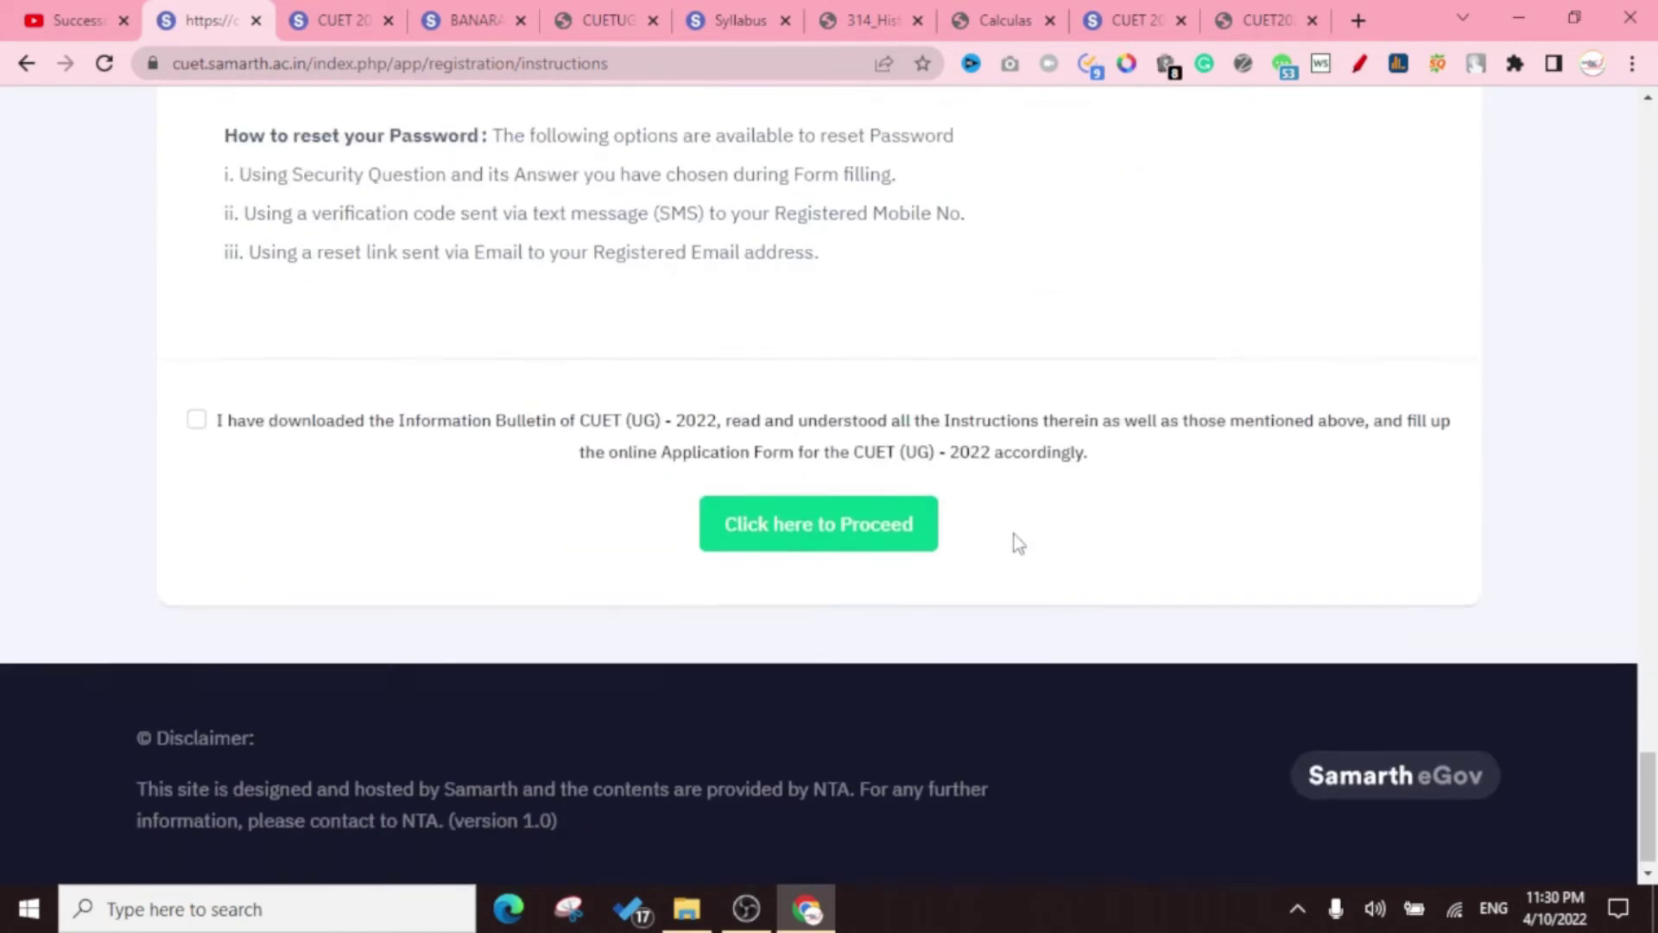
click(197, 410)
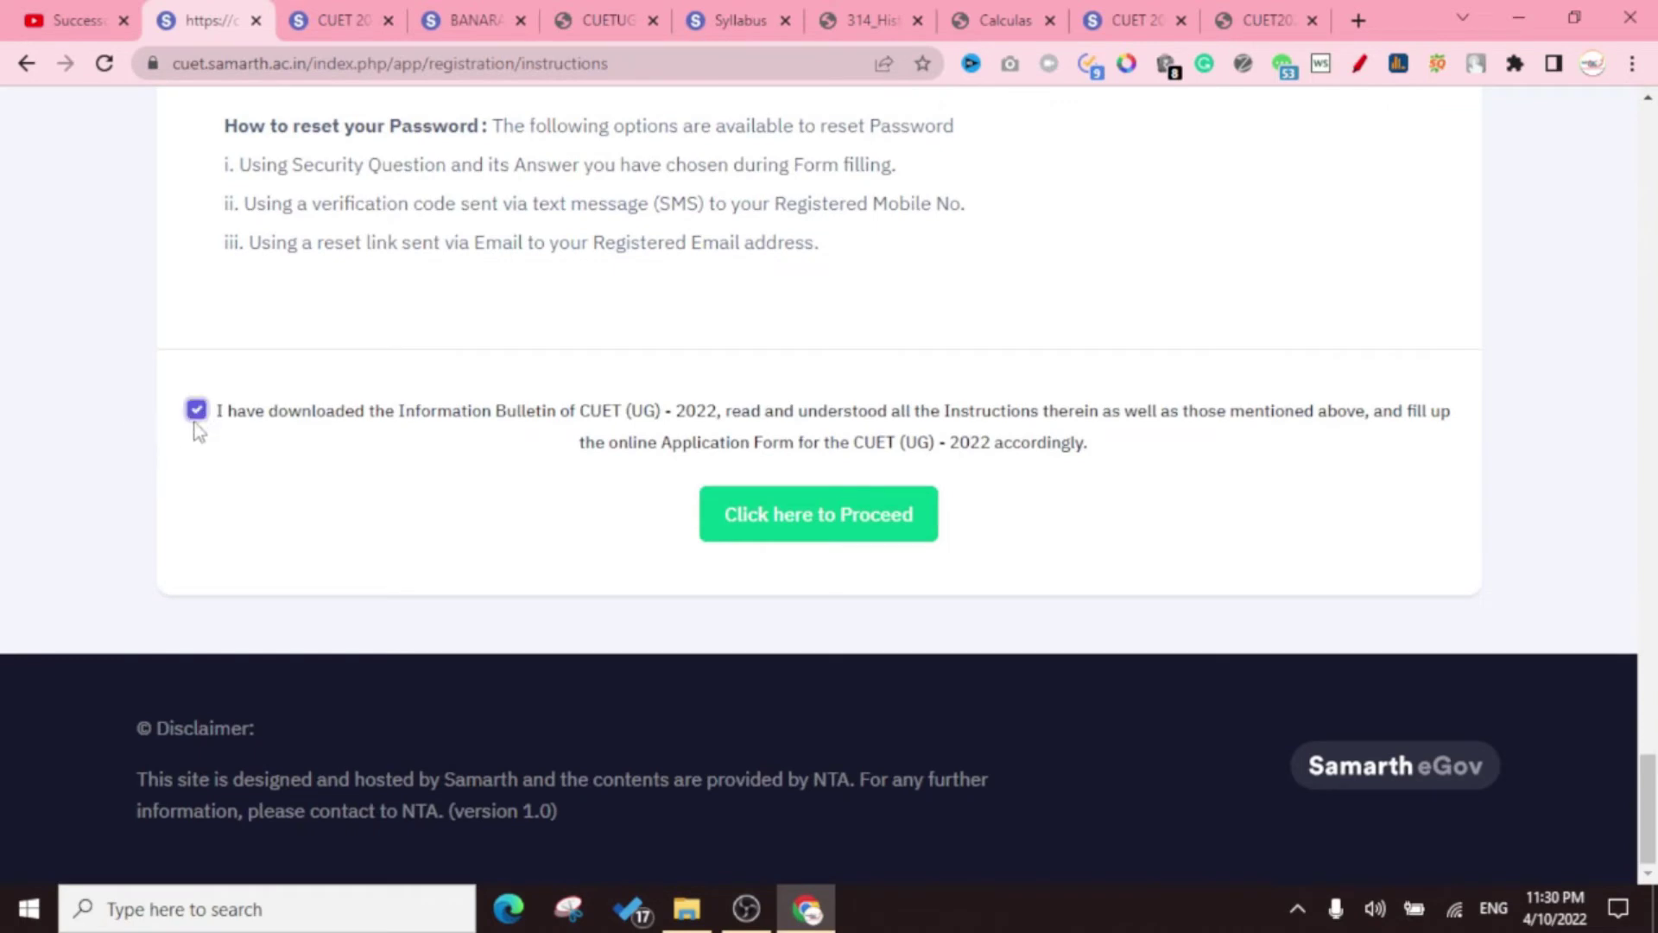
click(865, 534)
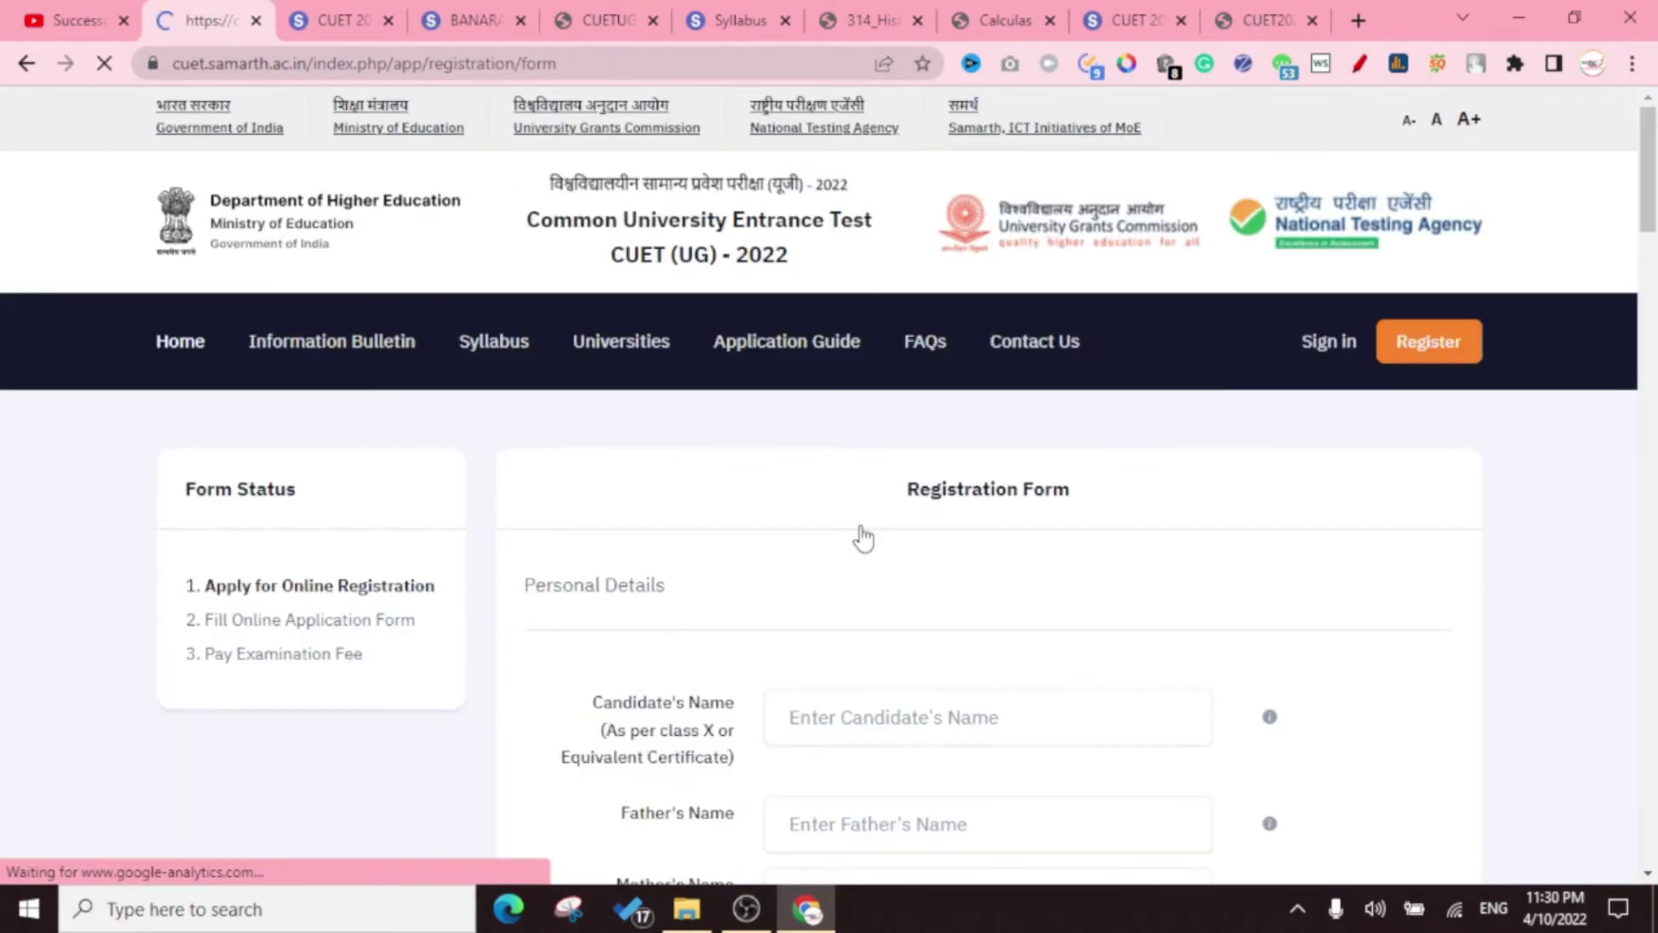
Submit the completed registration form and review the entered details down to the particulars checklist
scroll(873, 450, down, 5)
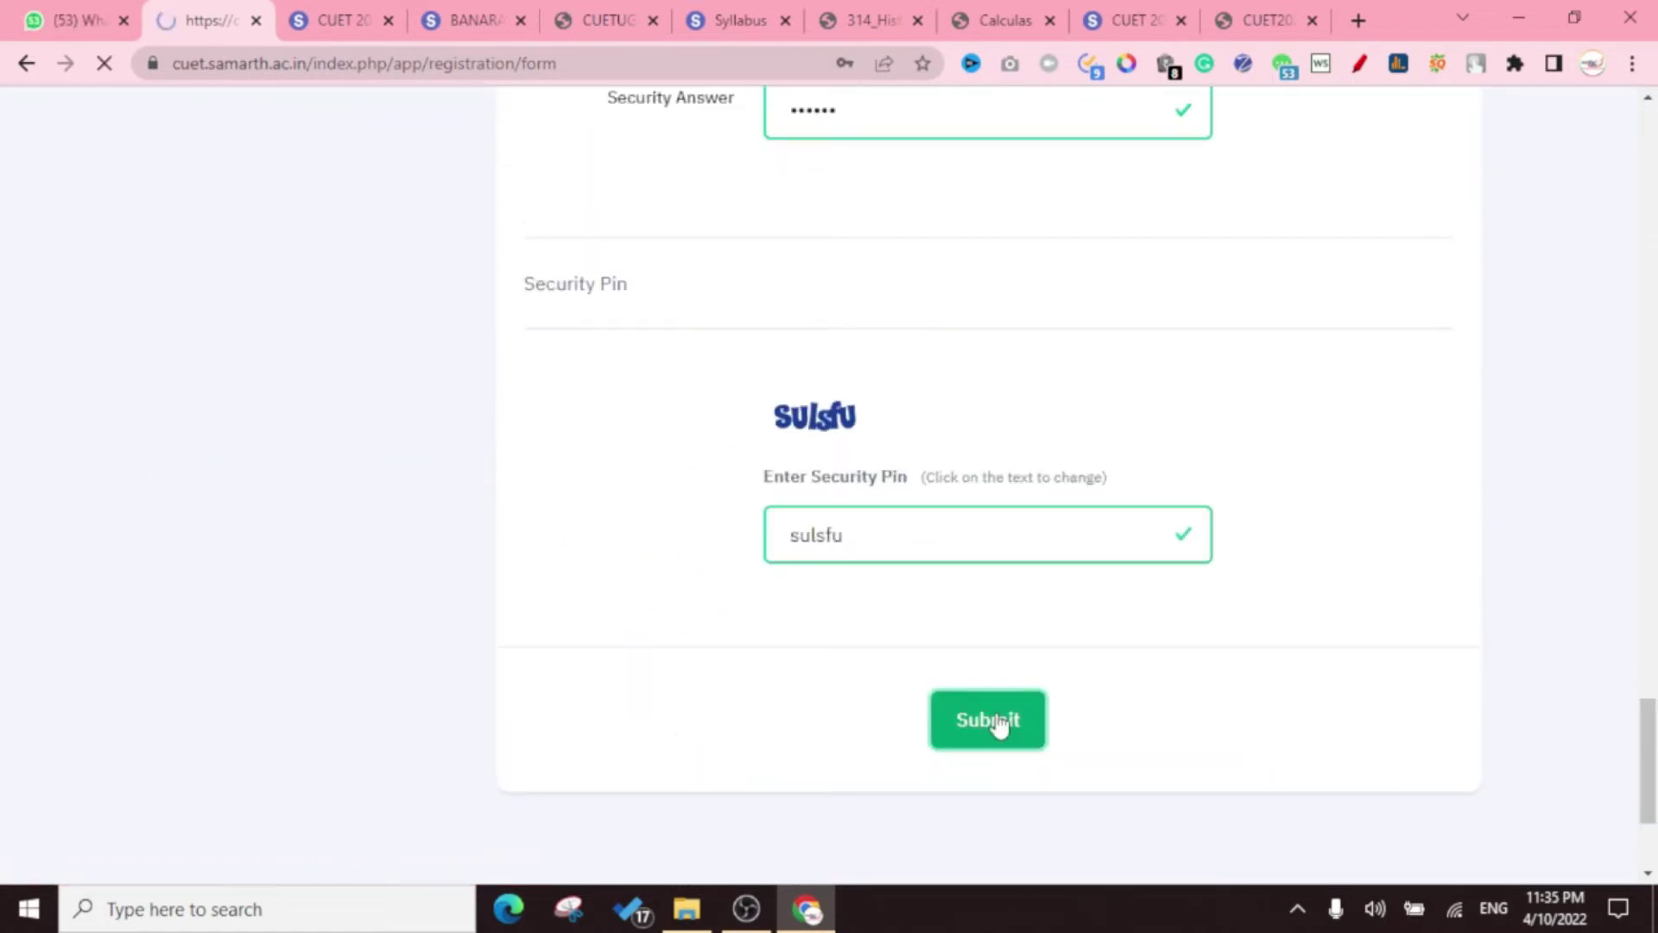
click(992, 723)
click(884, 409)
scroll(1044, 507, down, 20)
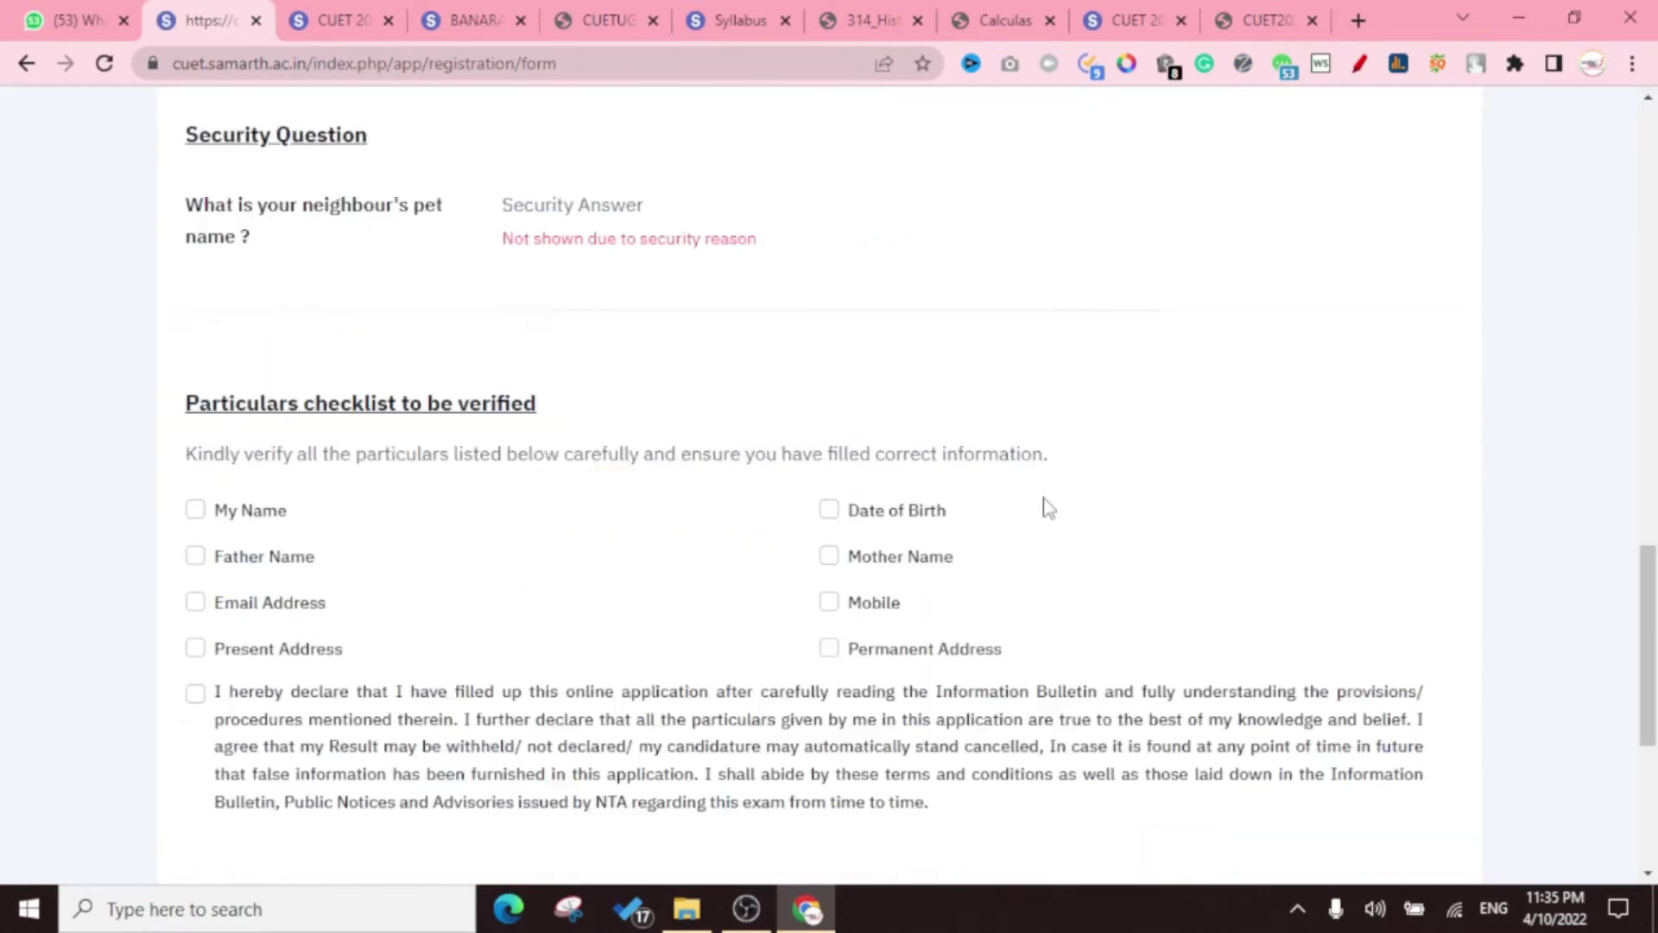
scroll(1055, 470, up, 10)
scroll(206, 420, down, 10)
Mark all particulars in the verification checklist as verified, accept the declaration, and submit the registration to send the OTP to the mobile
click(200, 406)
click(202, 452)
click(215, 498)
click(249, 543)
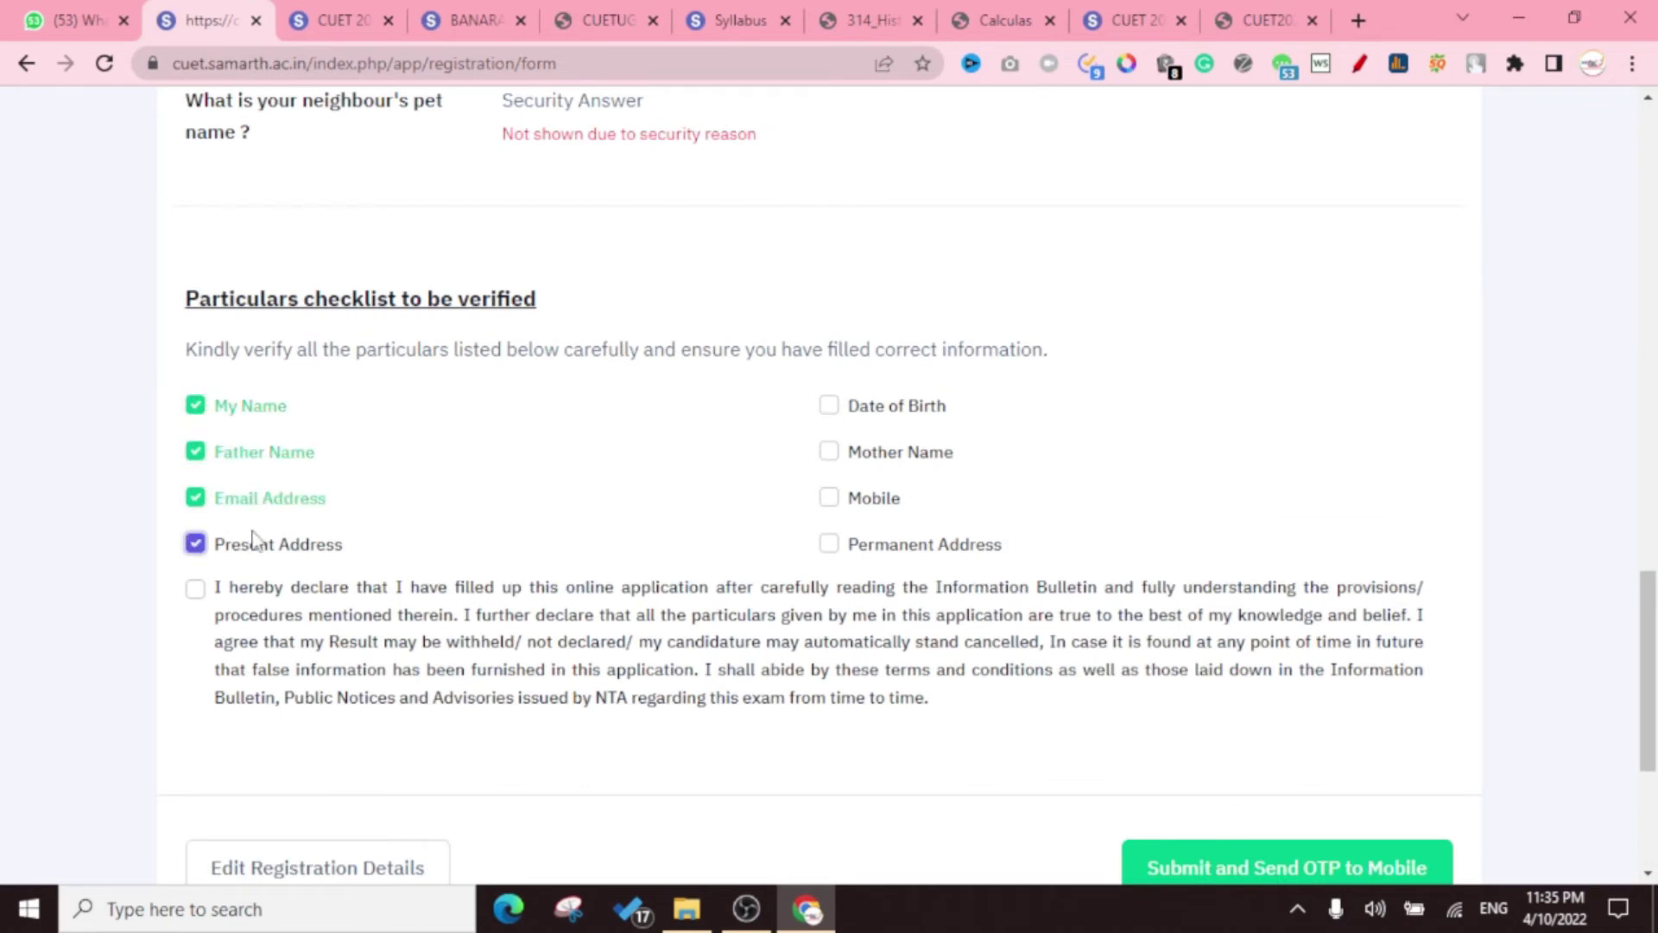
click(197, 589)
click(833, 544)
click(833, 497)
click(832, 452)
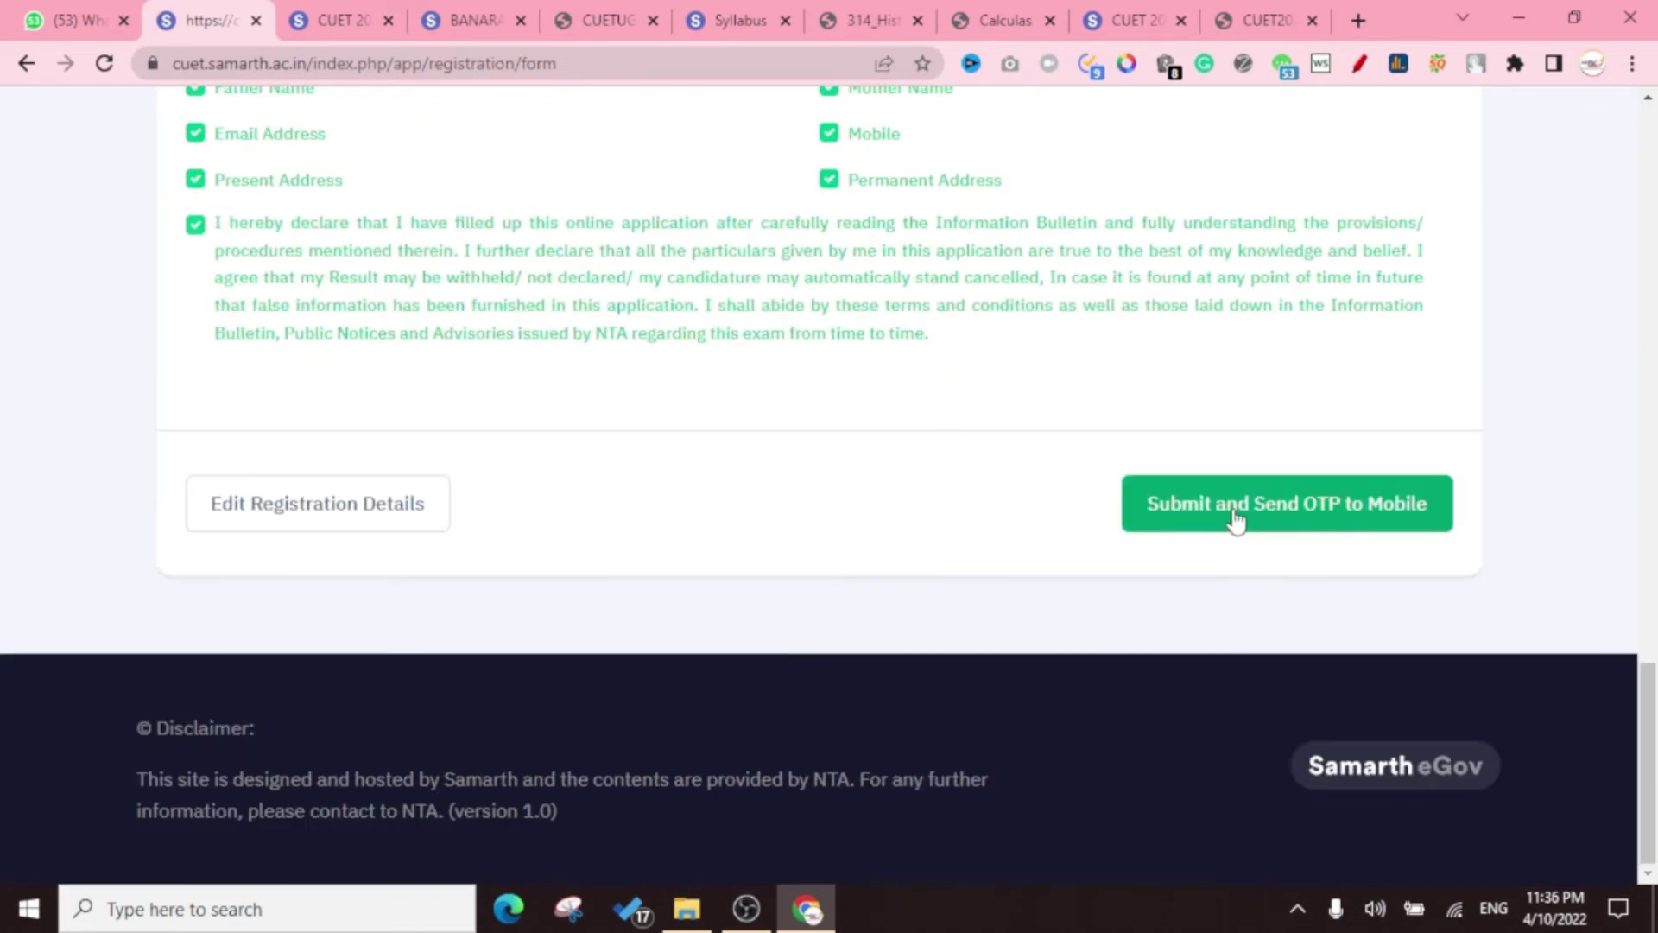
click(1323, 516)
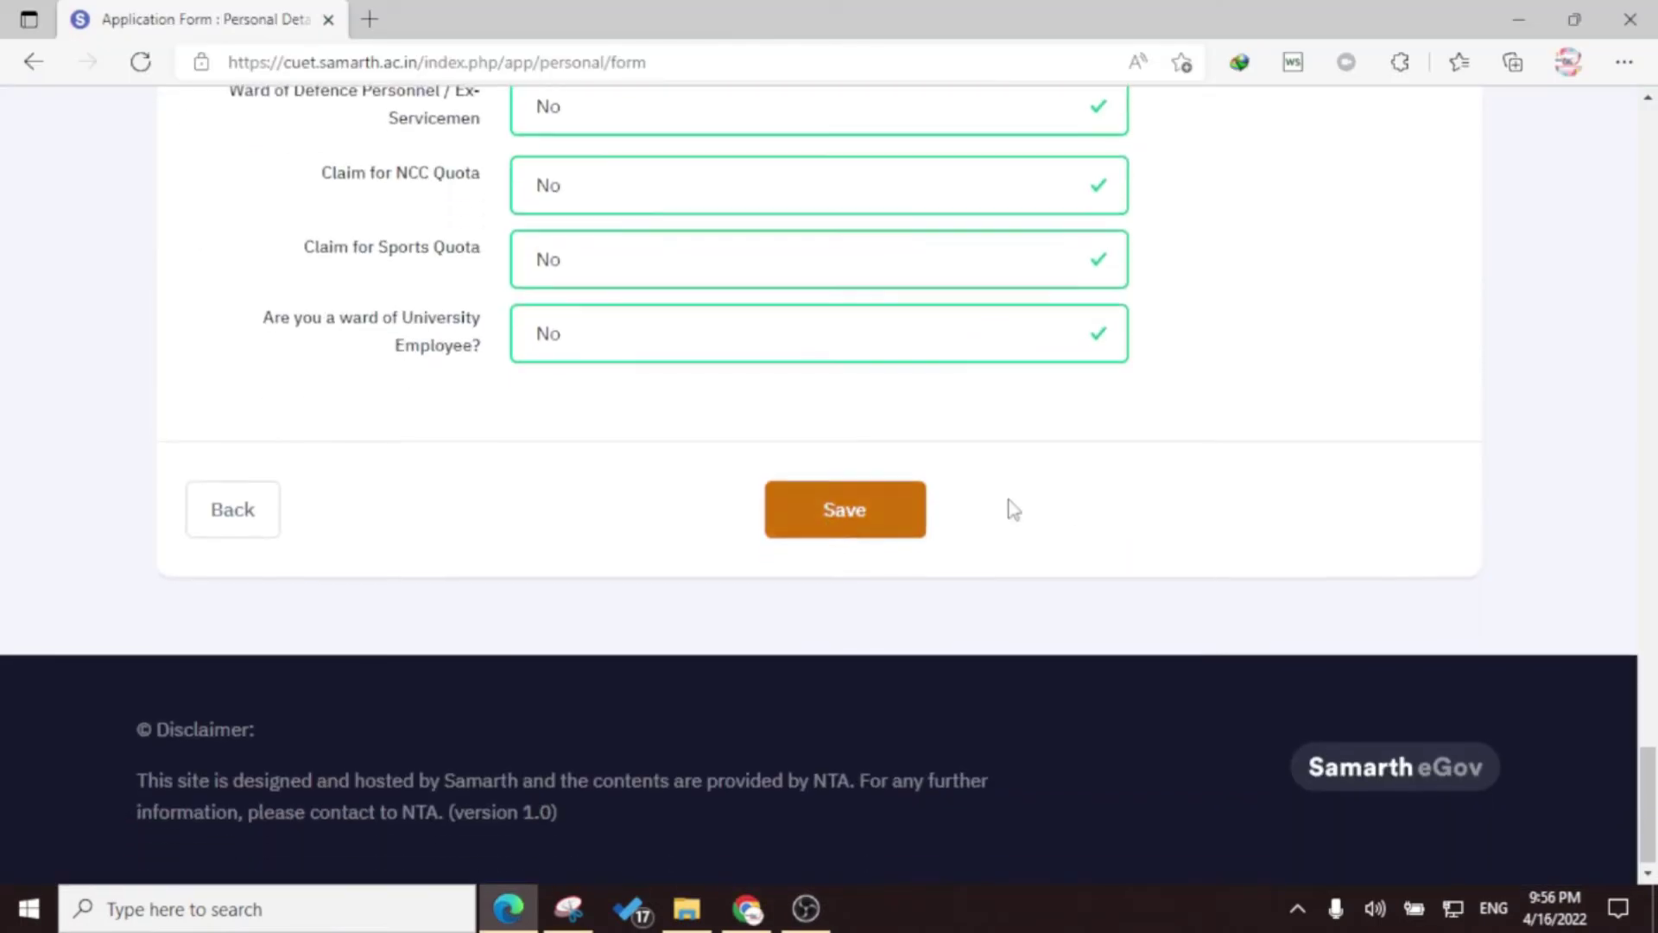
Save the Personal Details section of the application form and check the saved candidate details
scroll(1191, 504, up, 1)
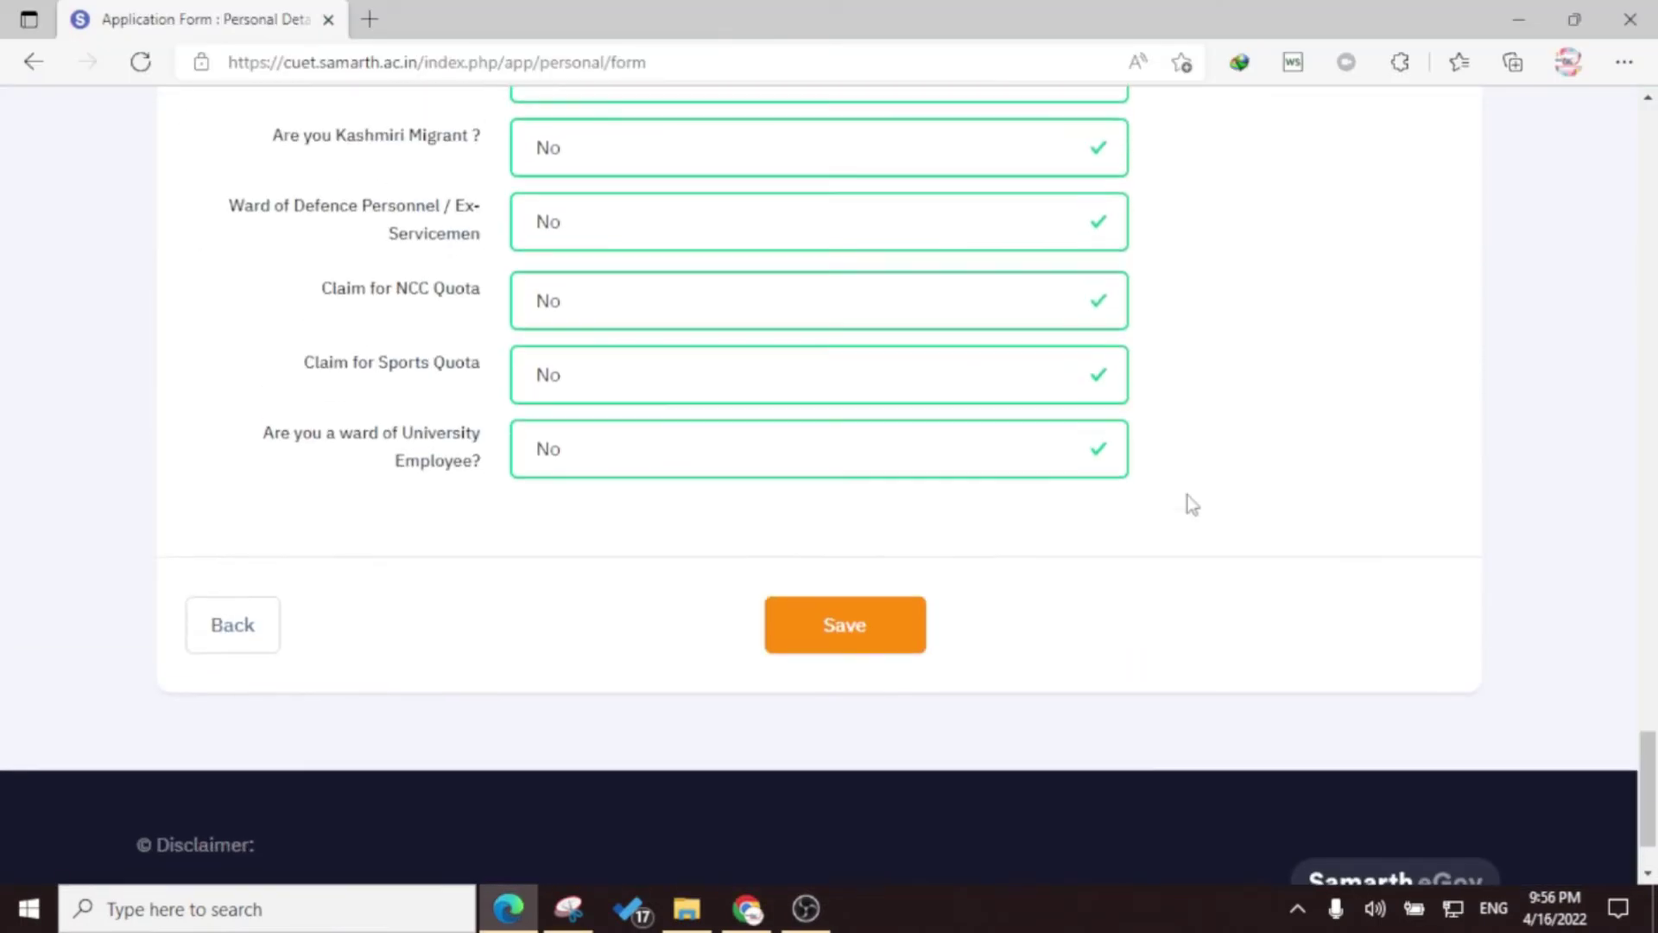
click(896, 620)
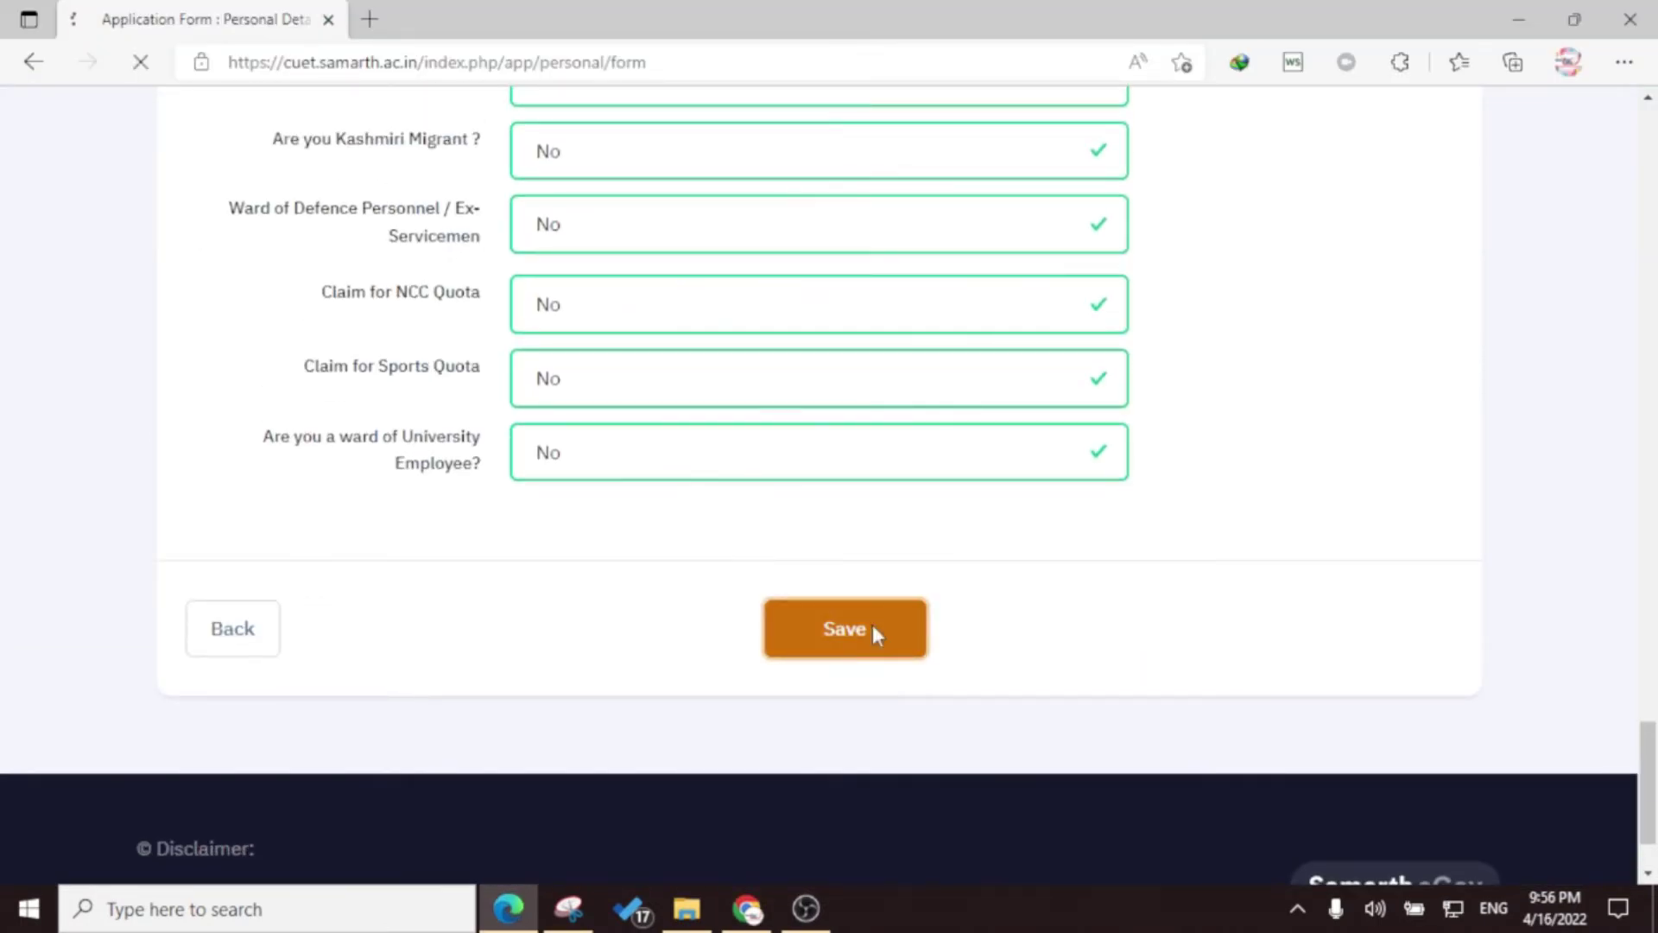
scroll(872, 624, down, 4)
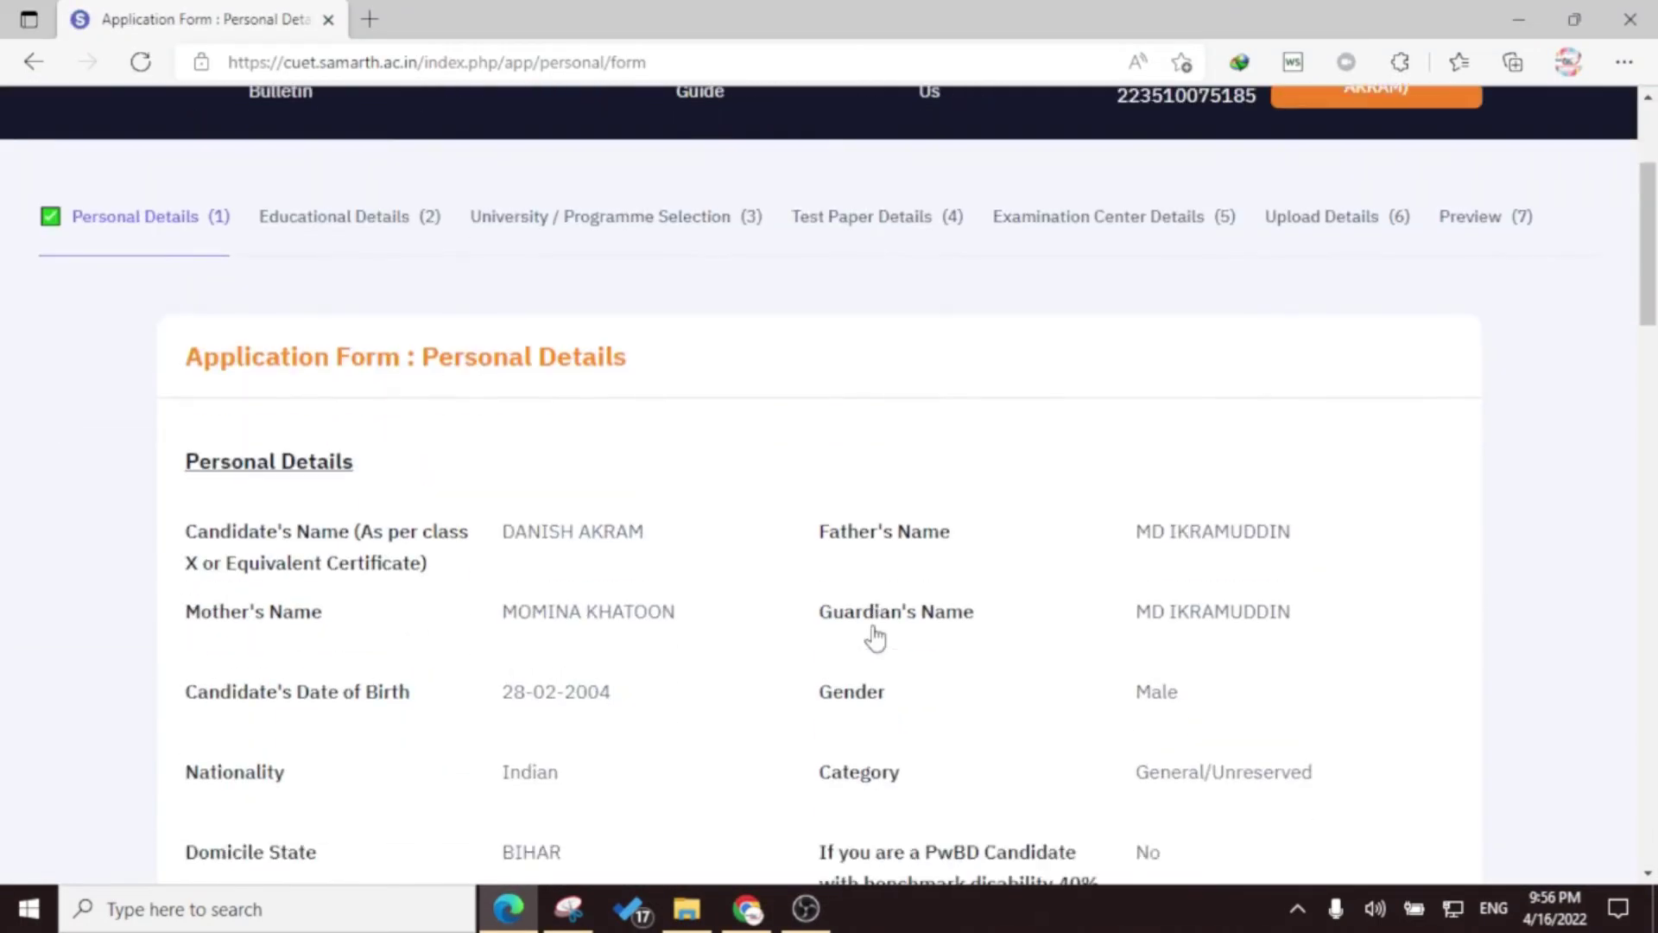
scroll(529, 479, down, 3)
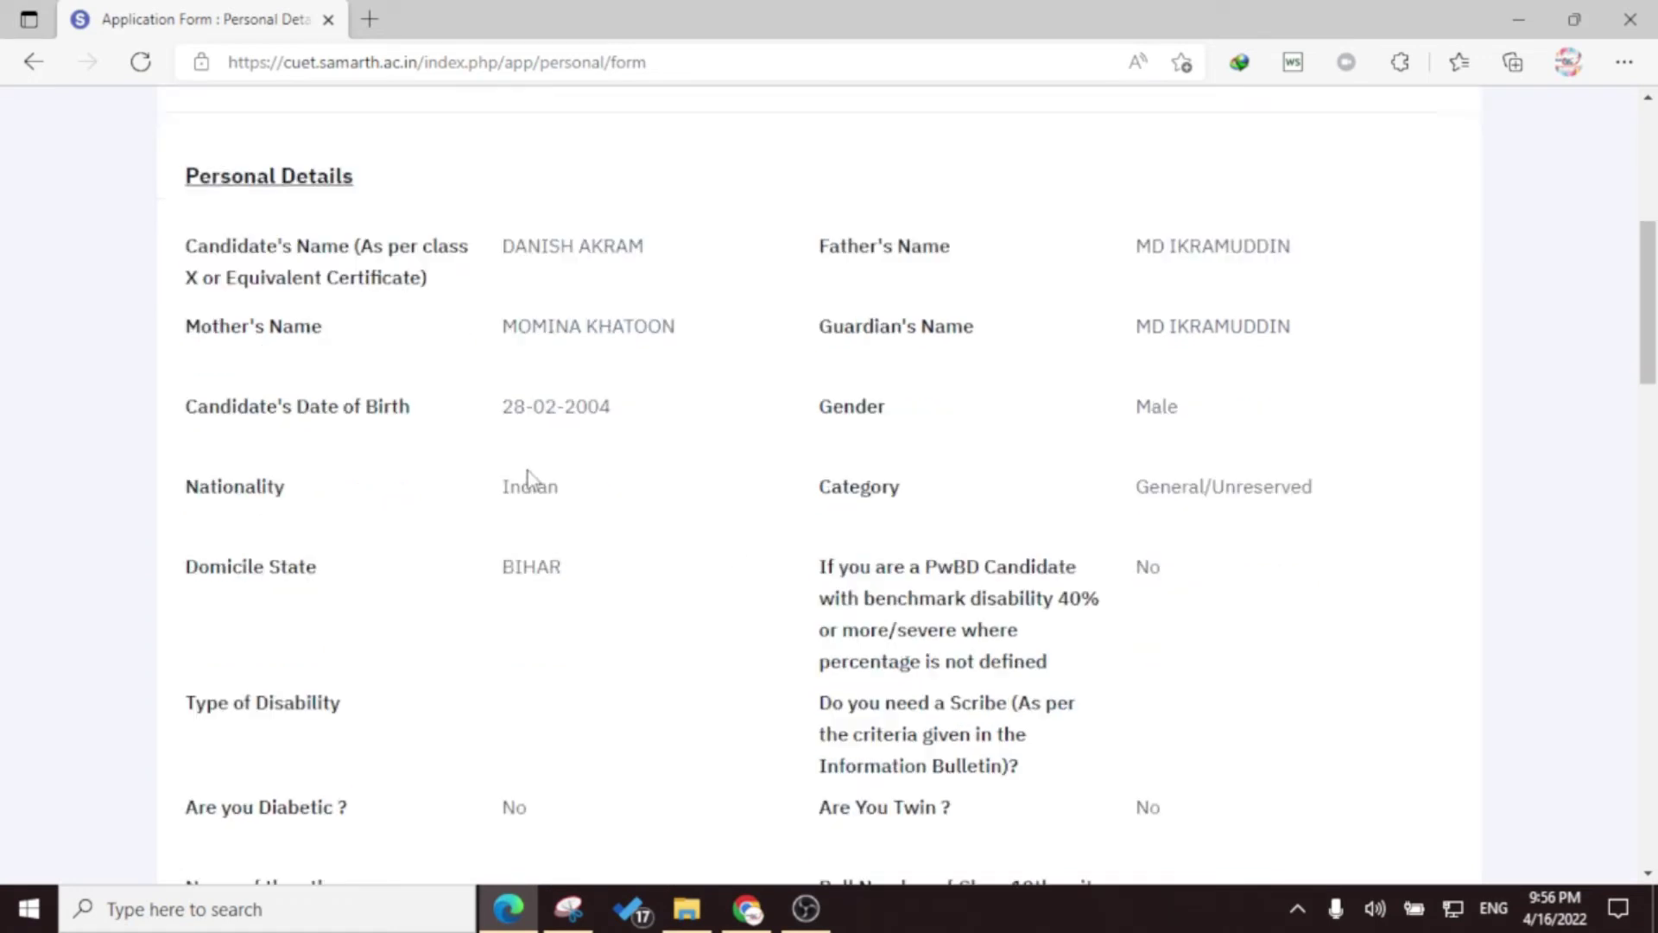
scroll(605, 385, up, 3)
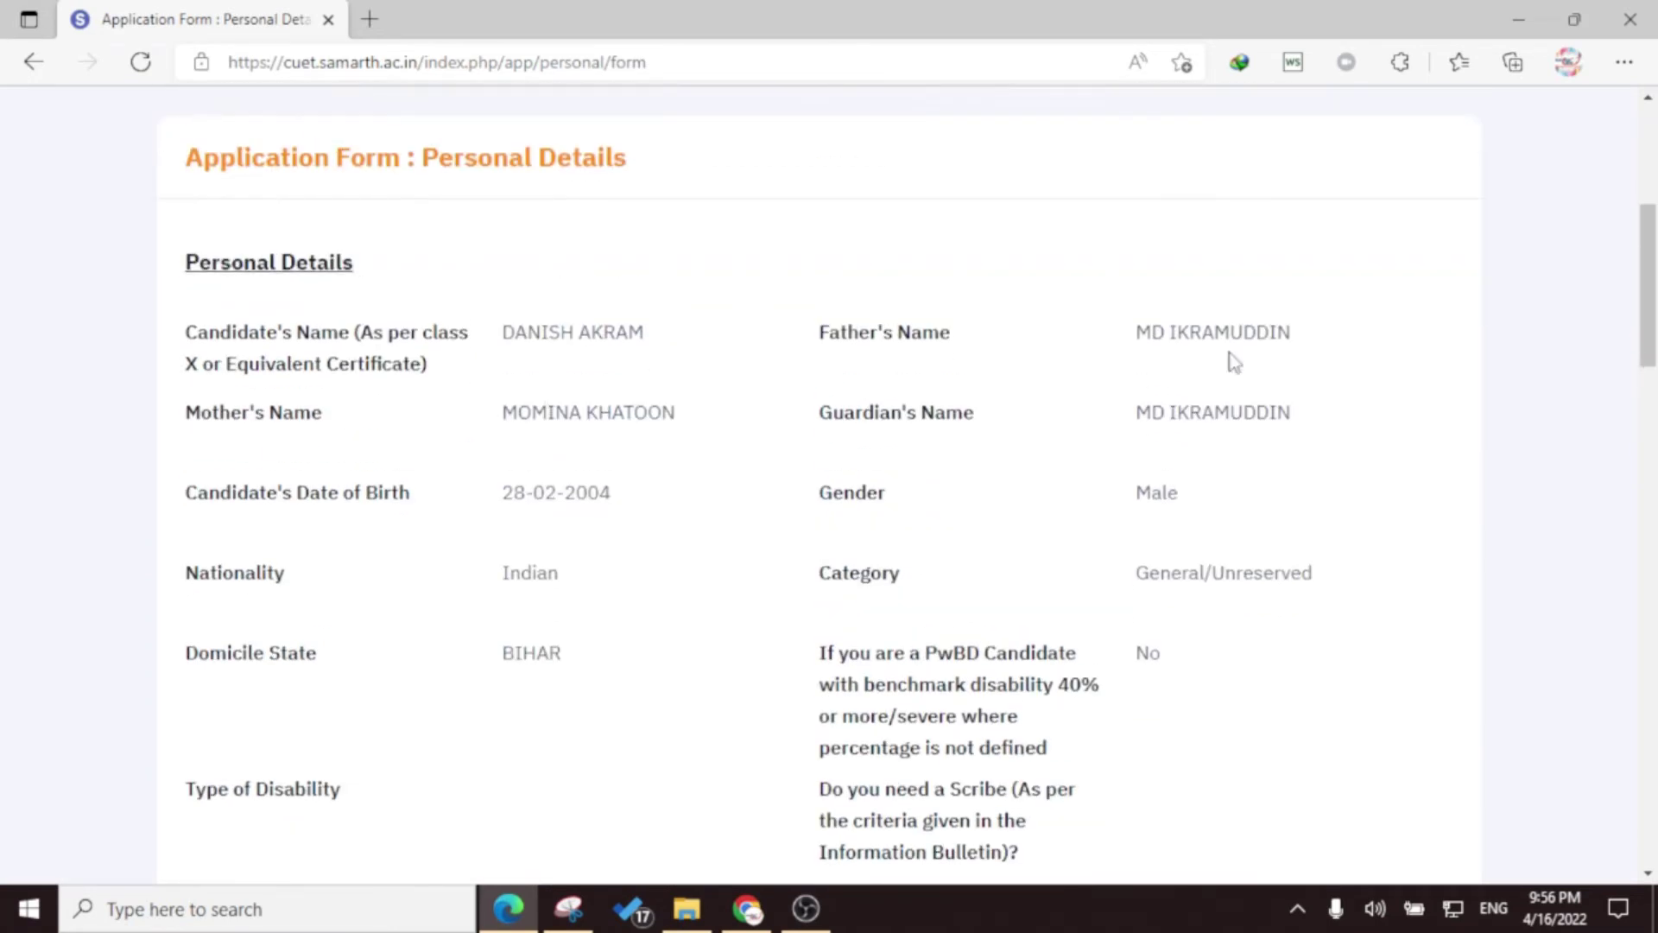
Proceed from the saved personal details to the Educational Details section and bring up its Class Xth fields
scroll(1278, 388, down, 14)
scroll(554, 445, down, 15)
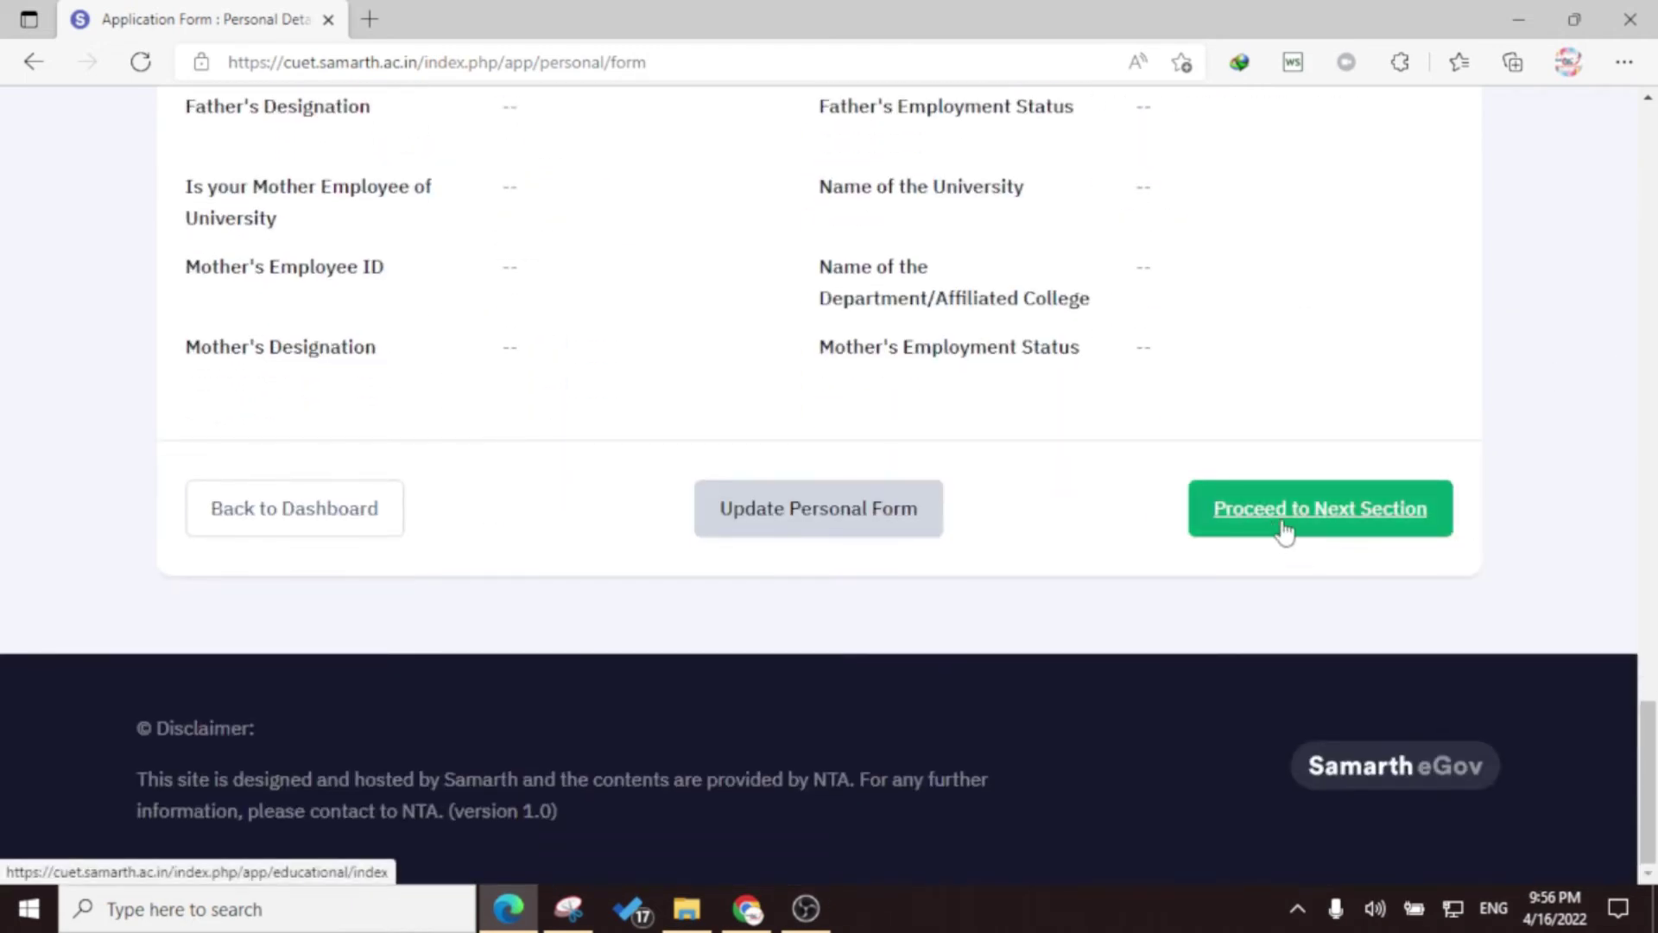
click(1325, 521)
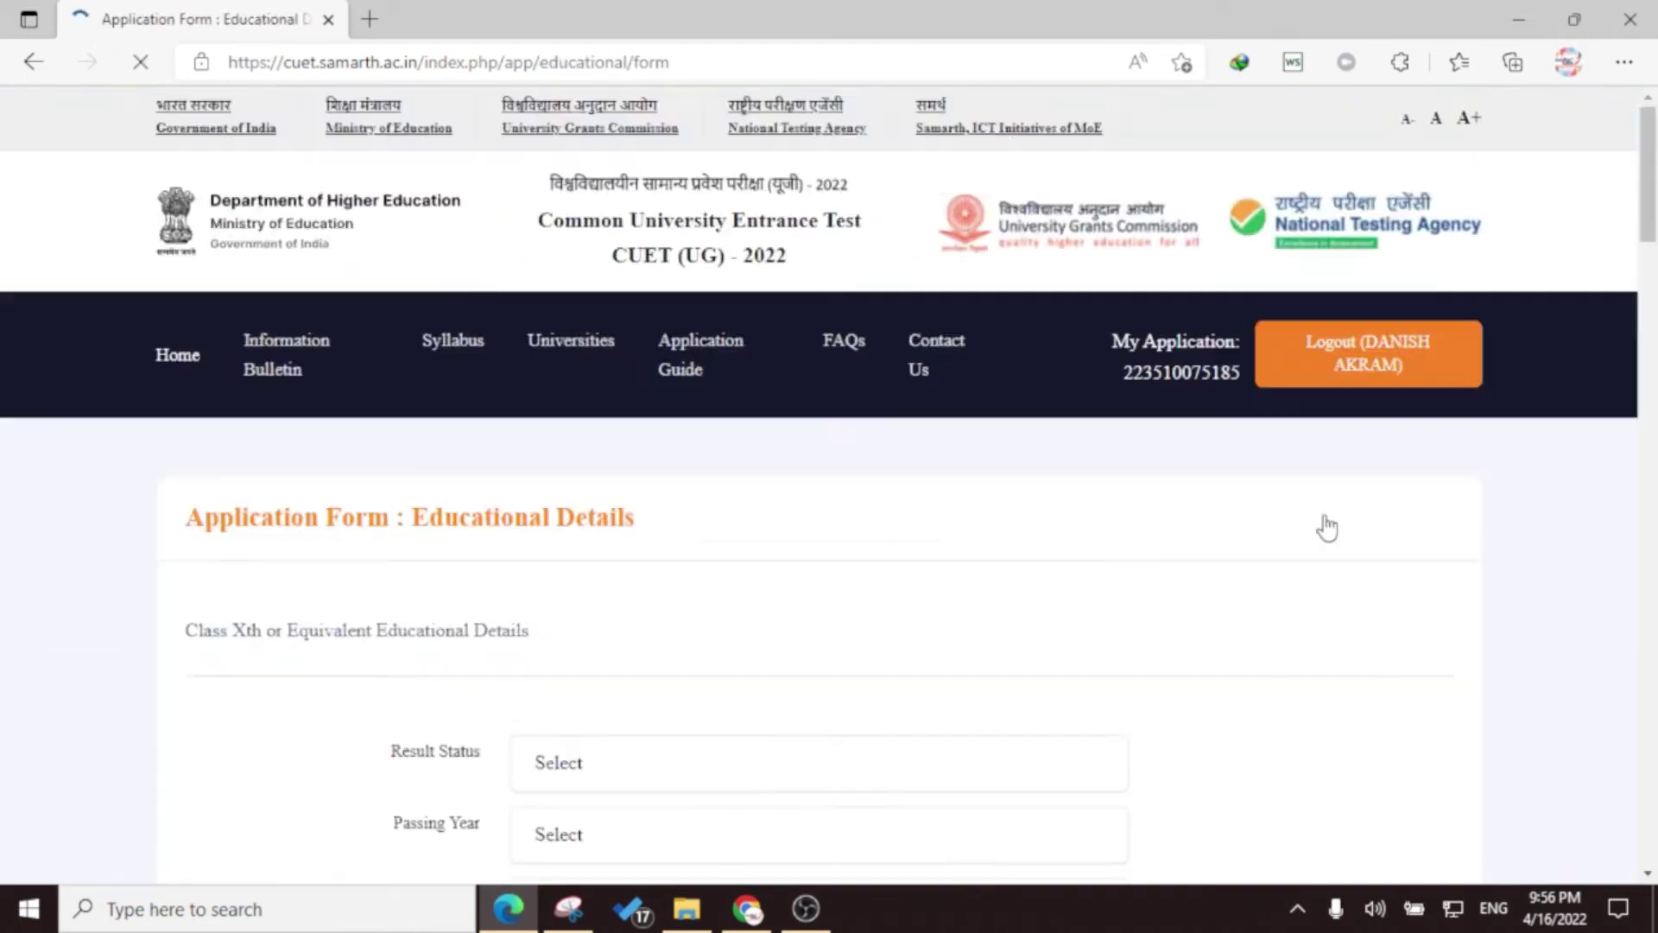
scroll(1209, 505, down, 4)
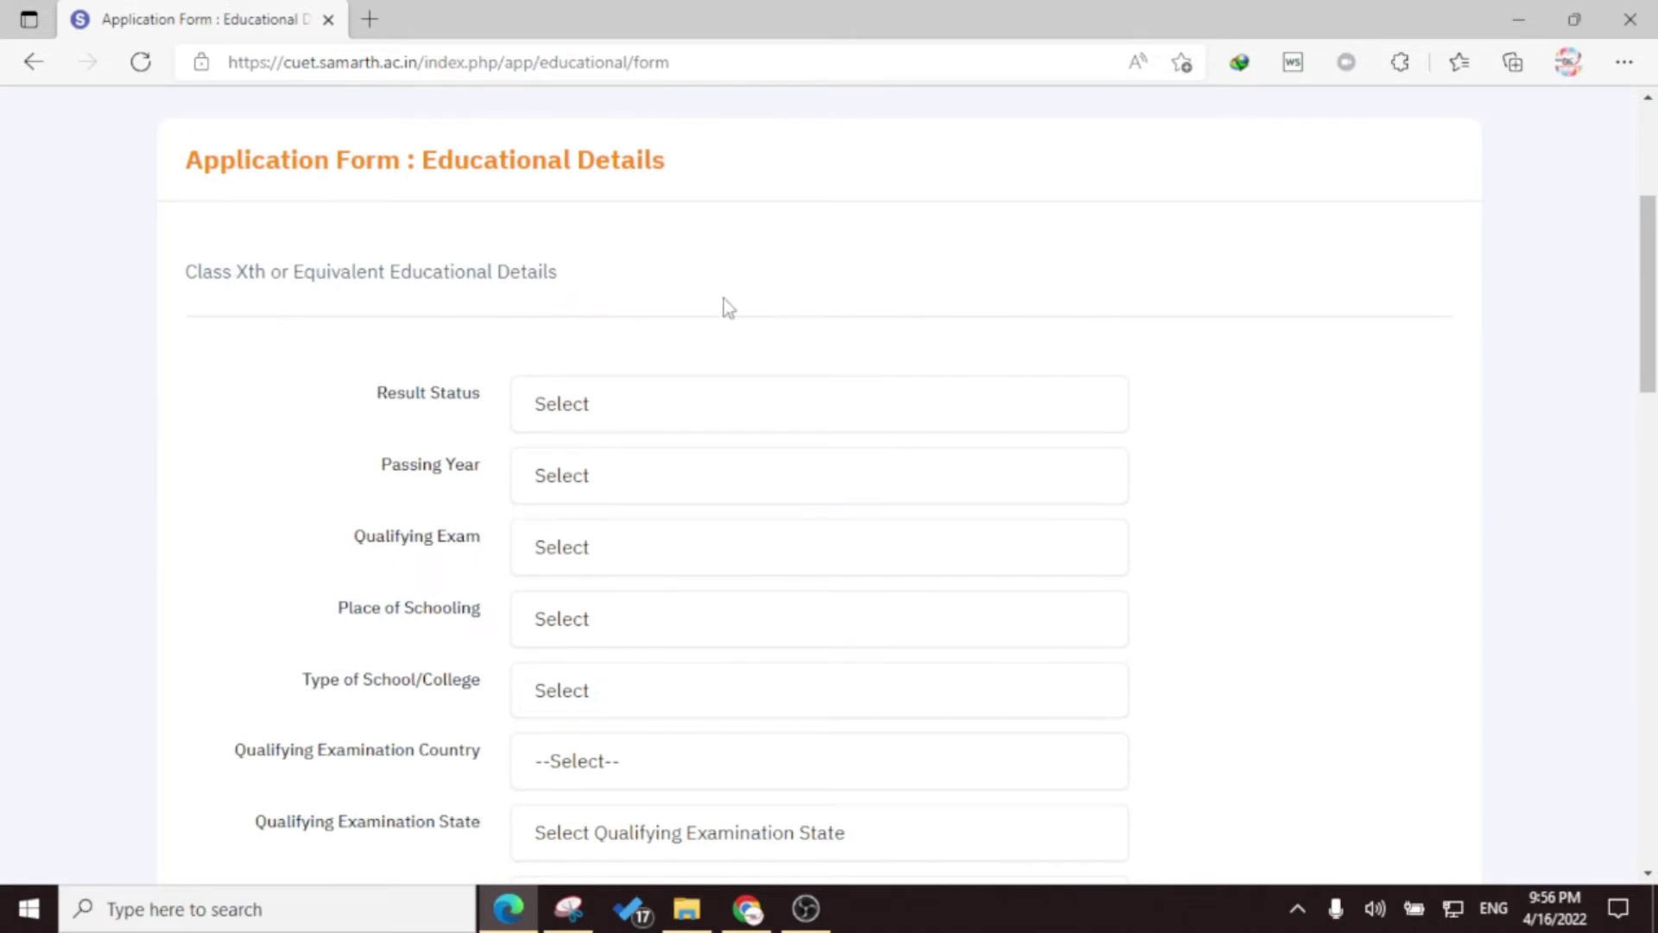
Look through the Class Xth and Class XIIth fields of the Educational Details form down to its end
scroll(447, 492, down, 10)
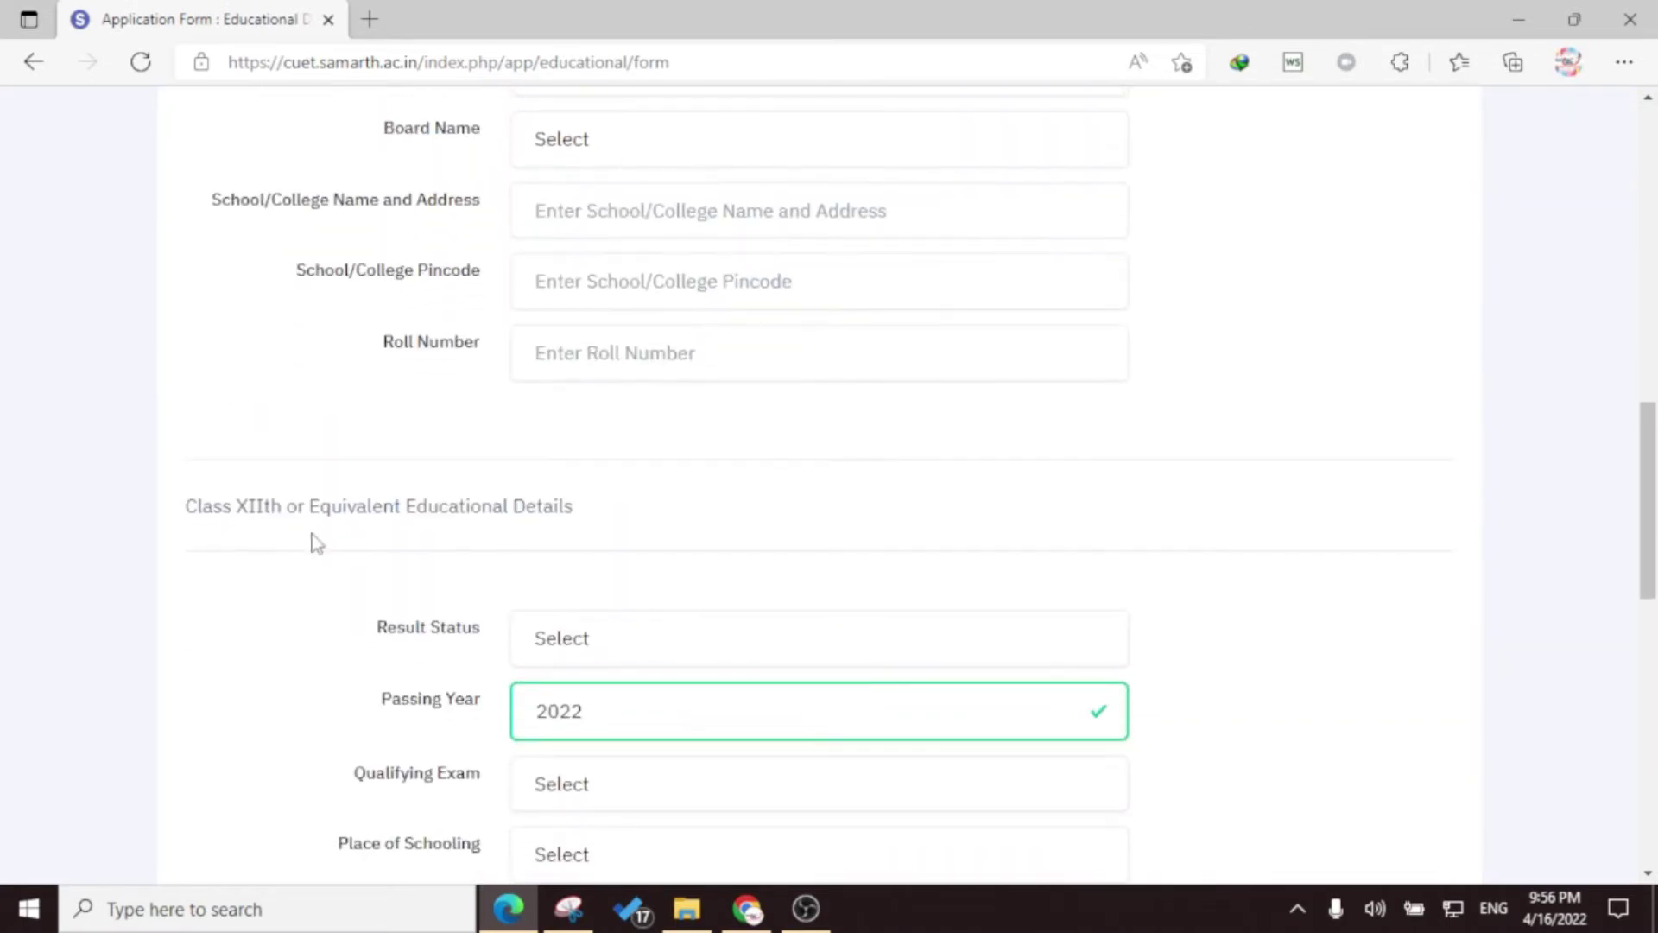
scroll(605, 457, down, 12)
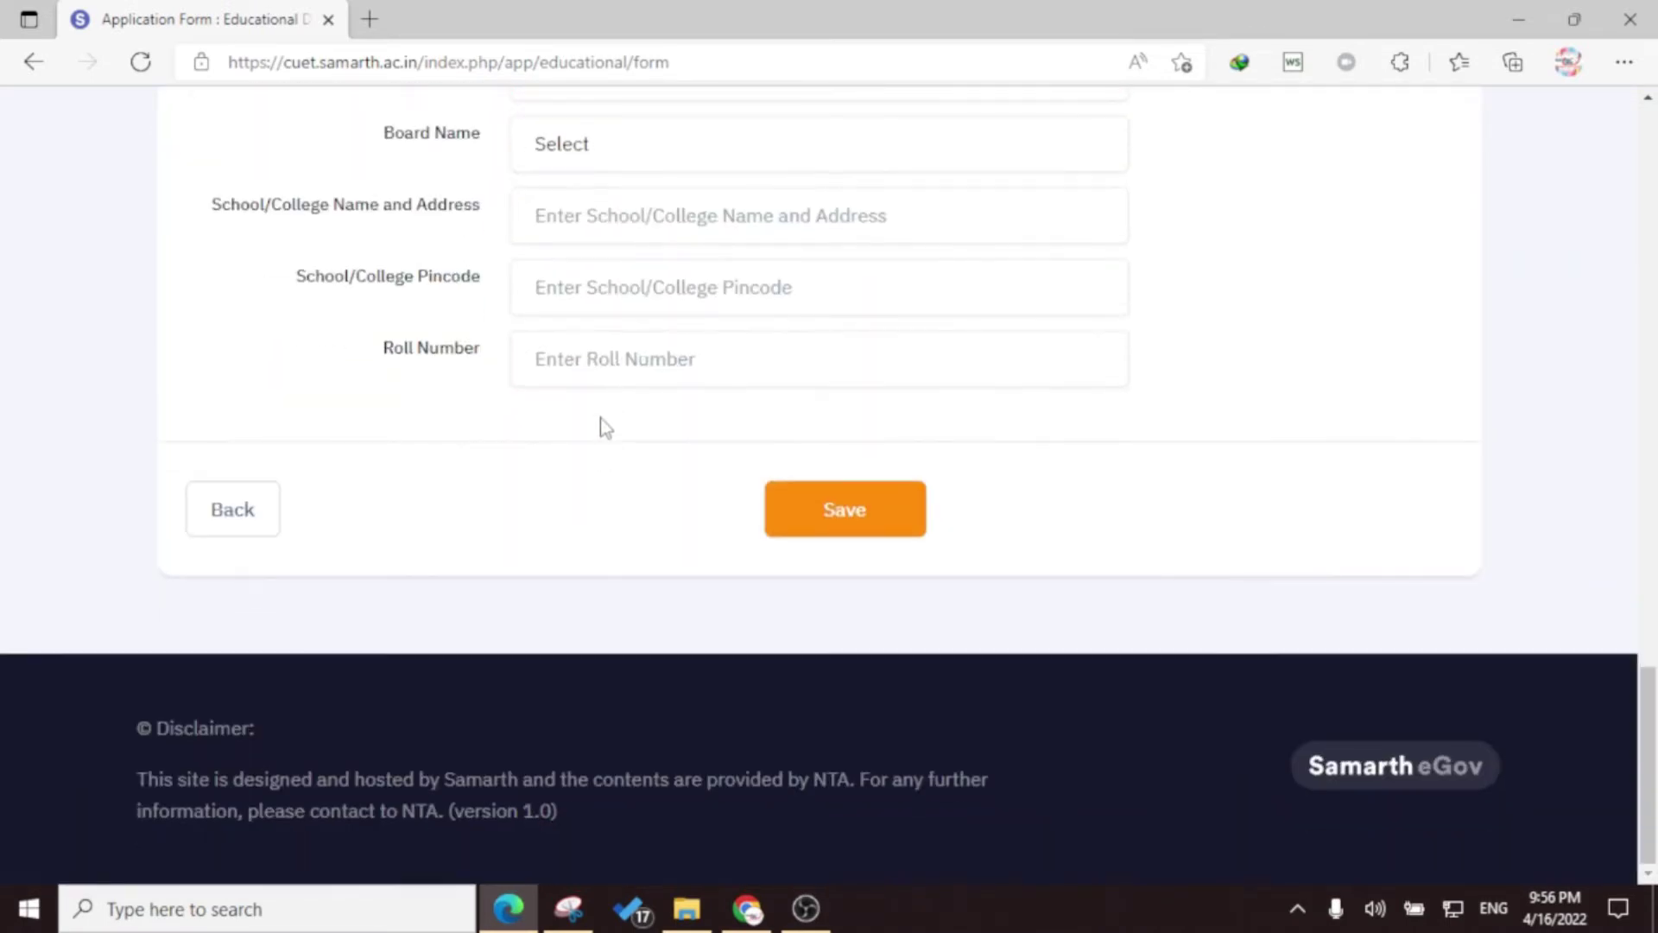
scroll(673, 535, up, 20)
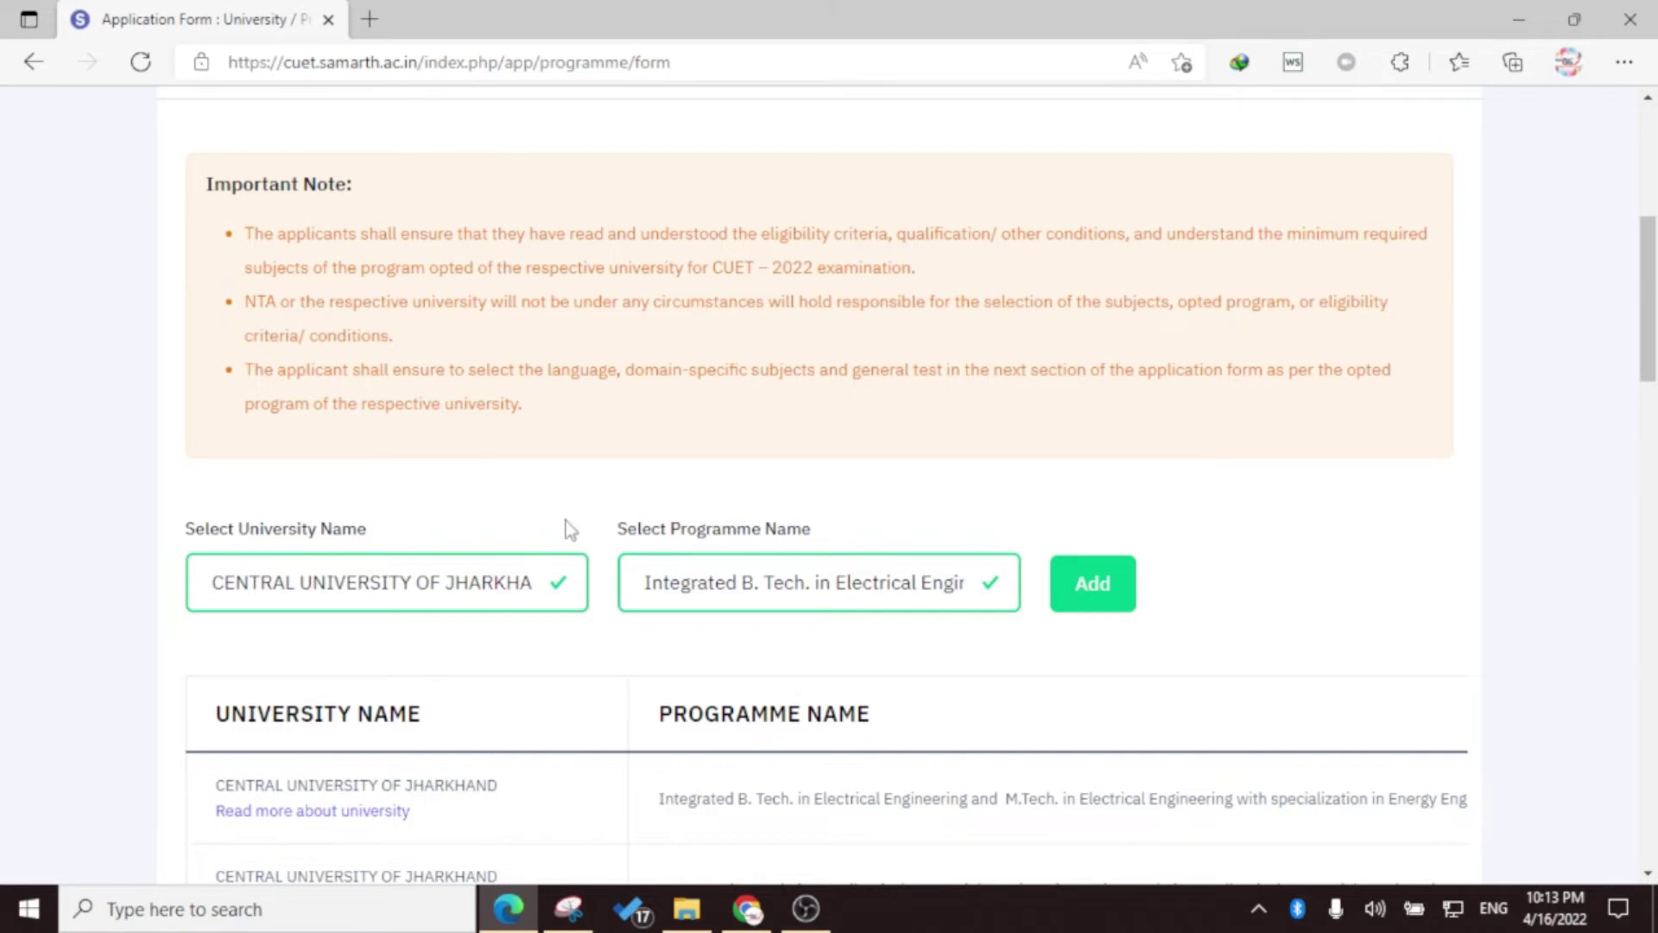
Add Central University of Jharkhand's integrated B. Tech. programmes in Computer Science & Engineering and Civil Engineering to the programme selection
scroll(302, 518, down, 3)
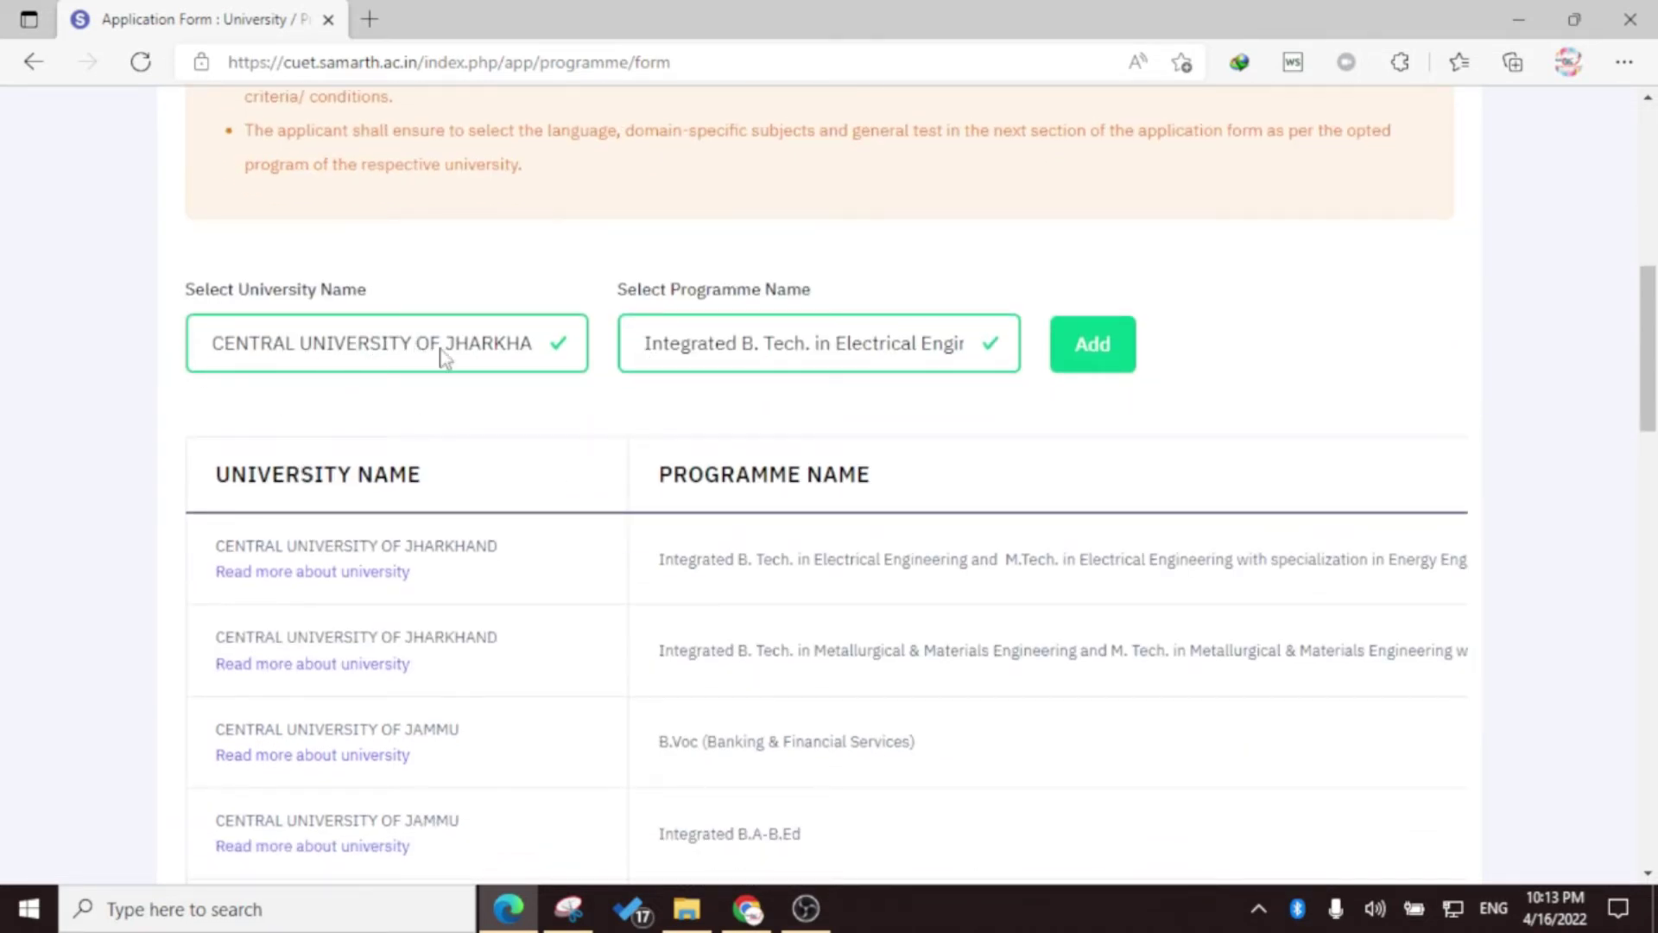
click(716, 368)
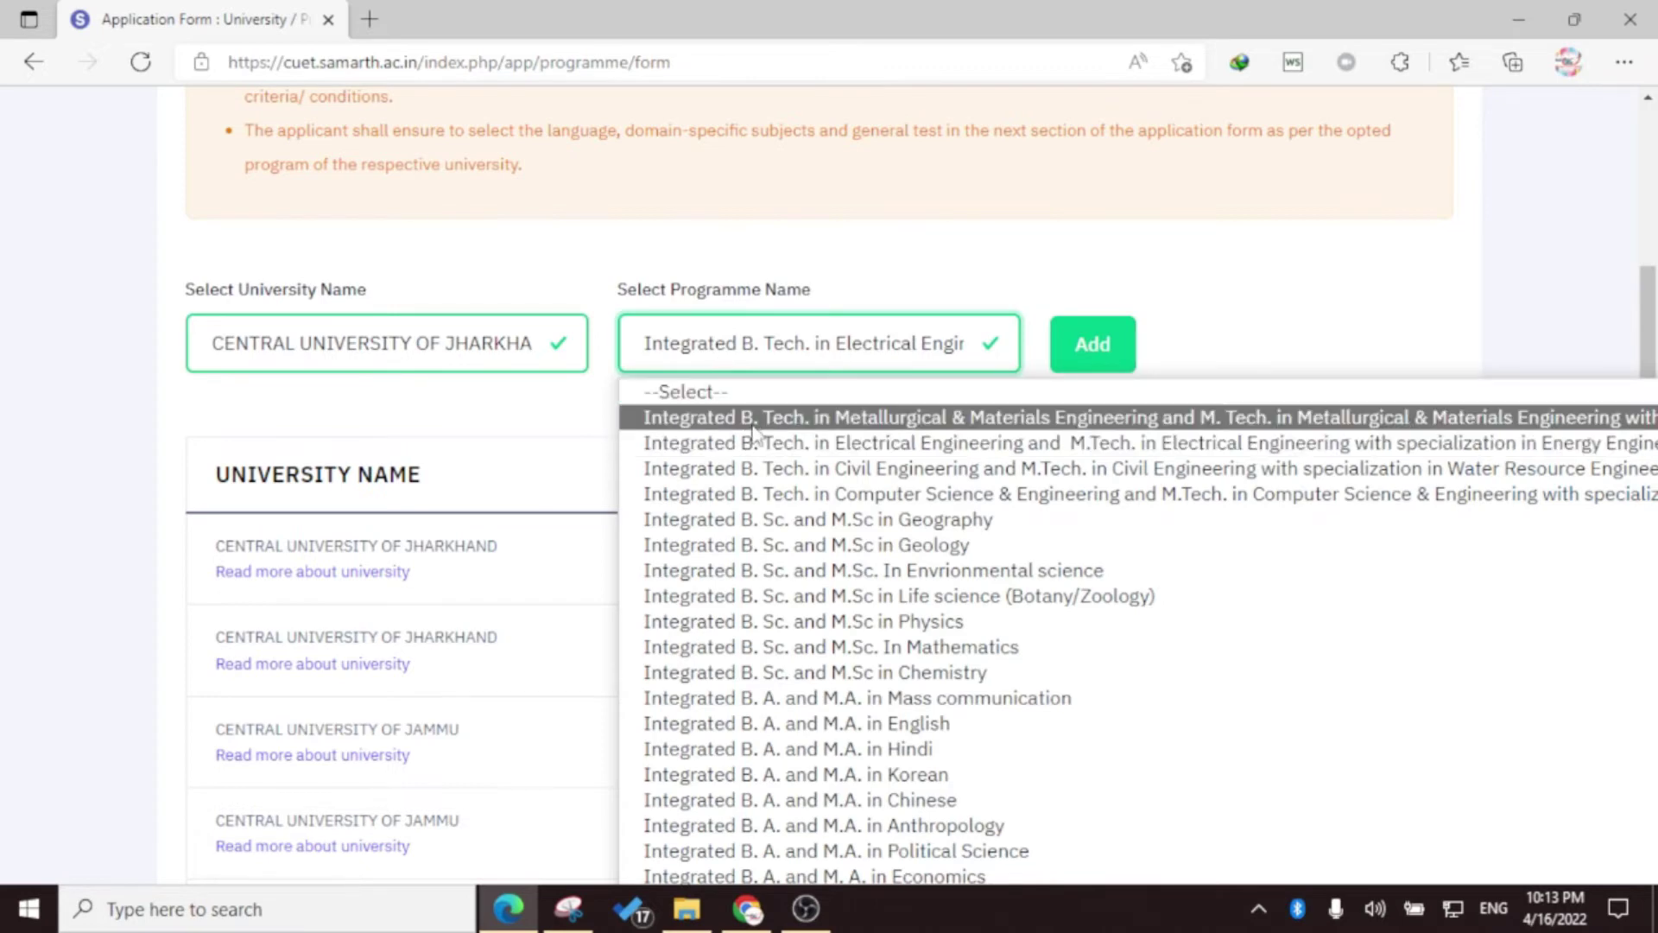
click(1319, 311)
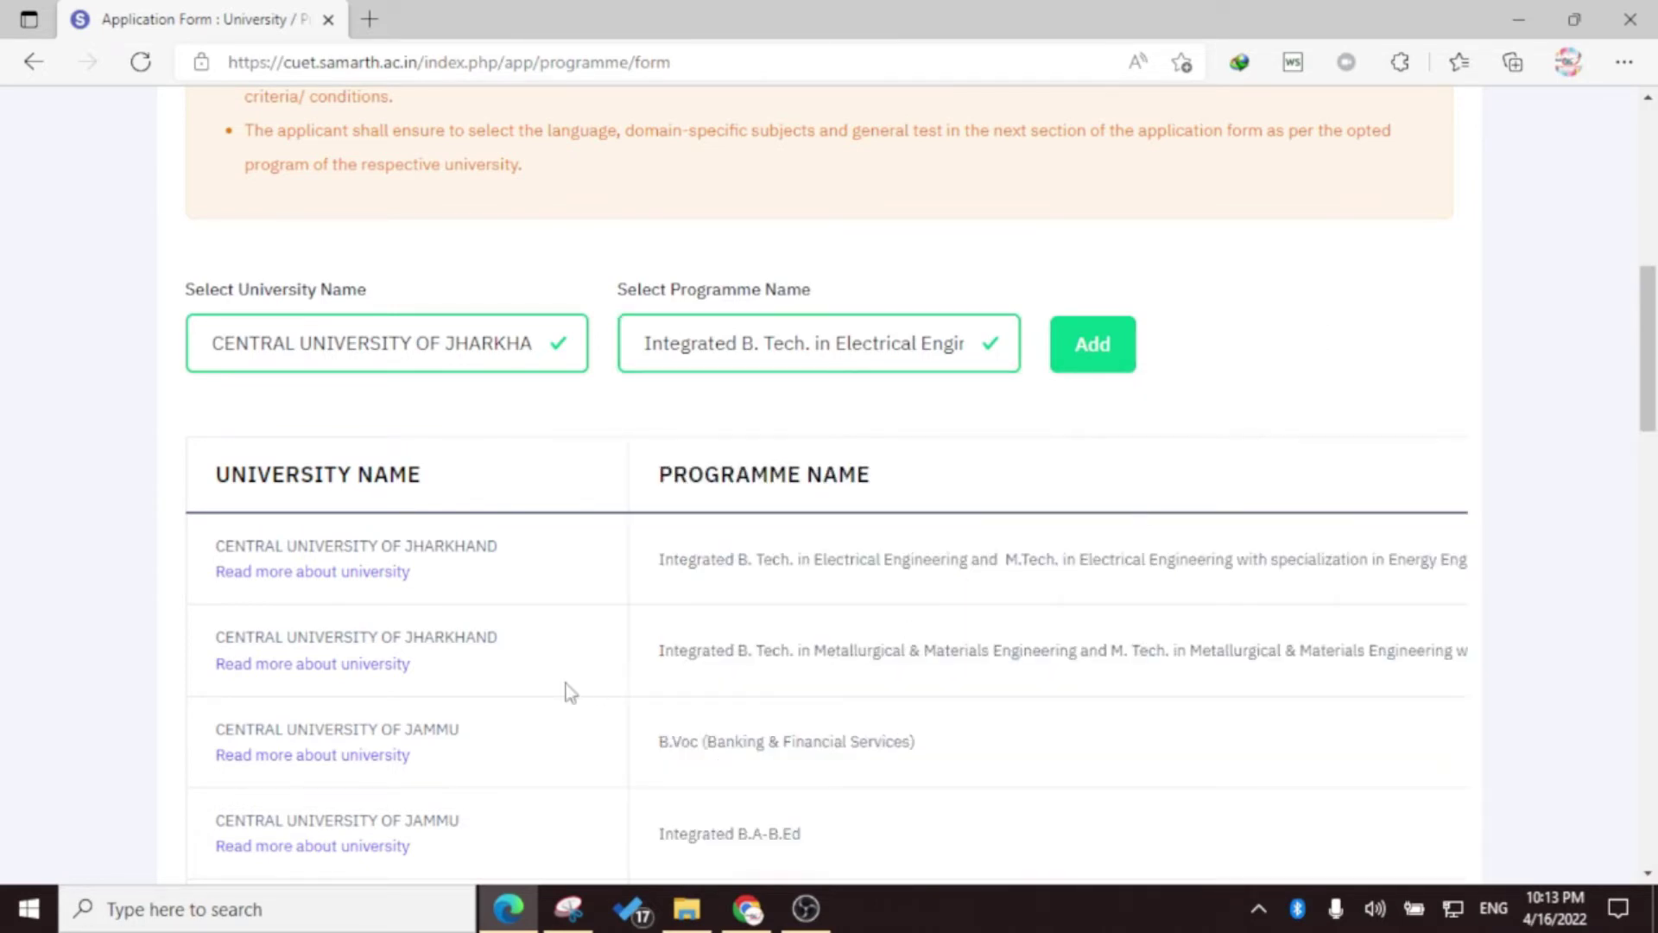
click(814, 349)
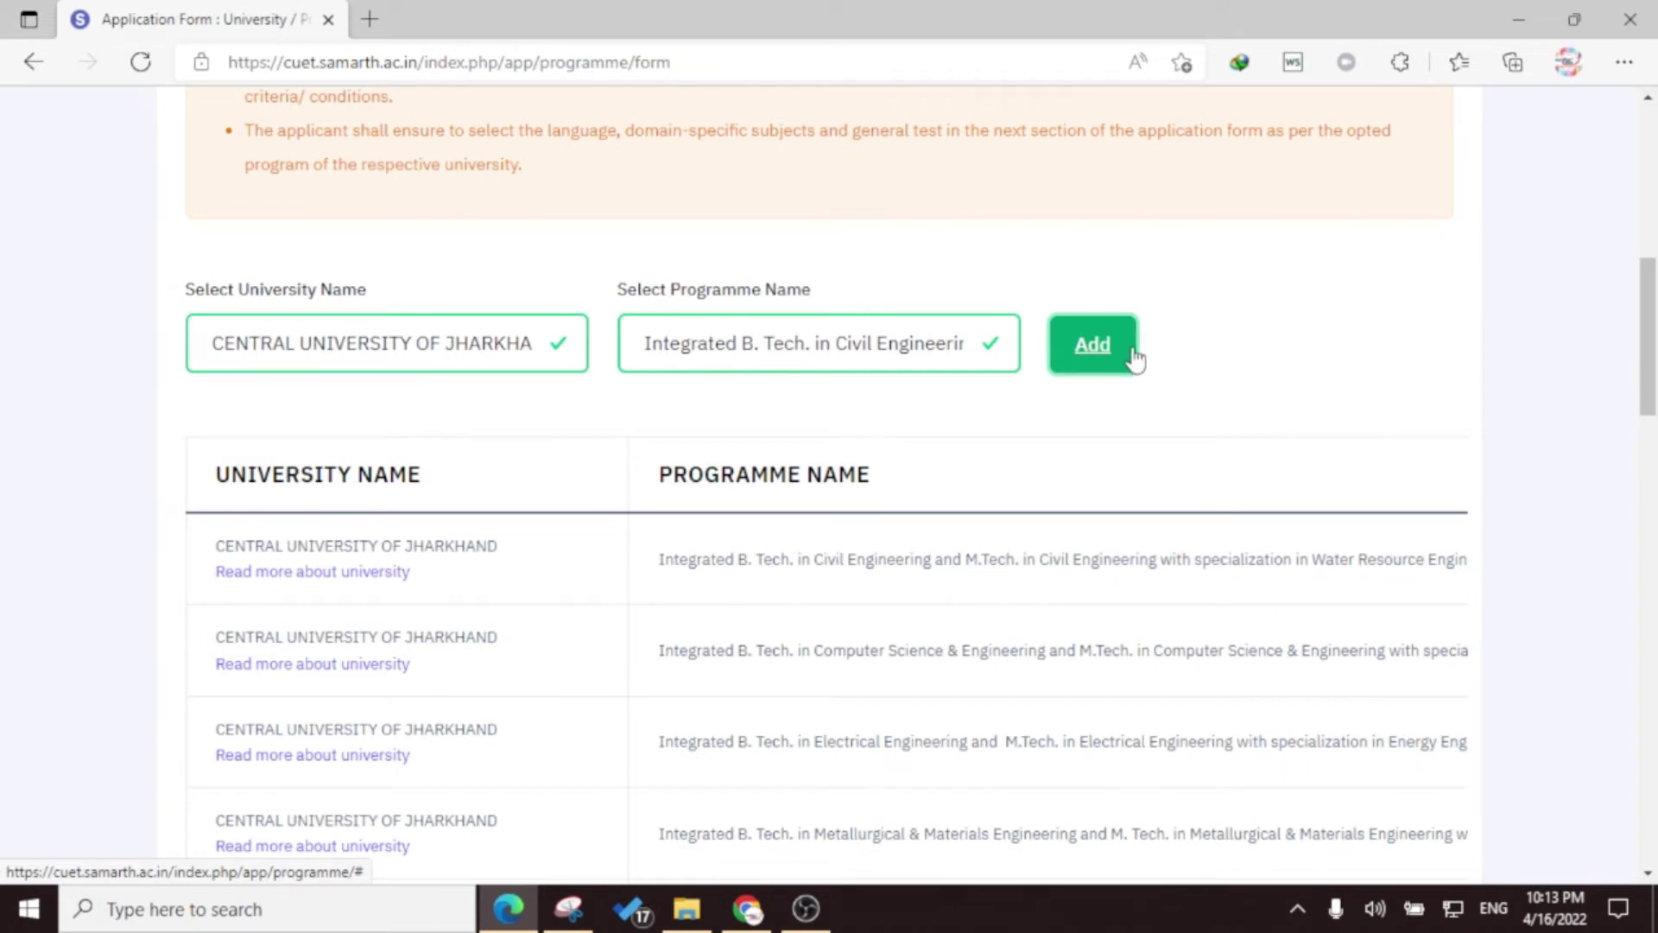
click(893, 361)
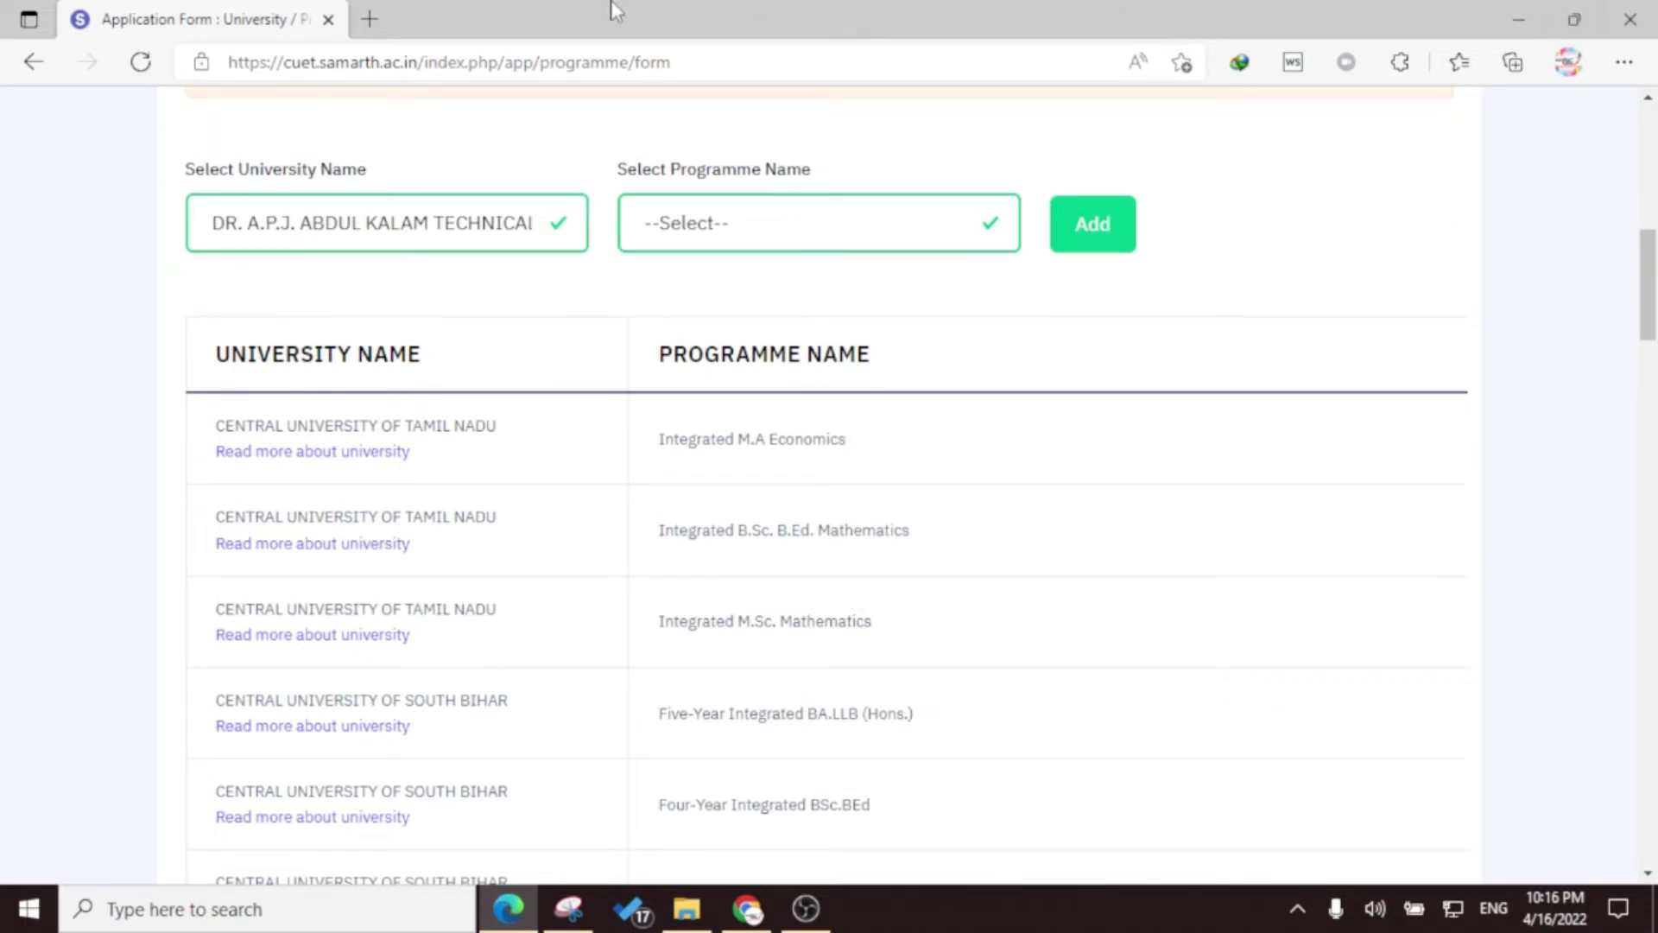
Check which programmes are offered by Dr. A.P.J. Abdul Kalam Technical University without choosing one
click(322, 226)
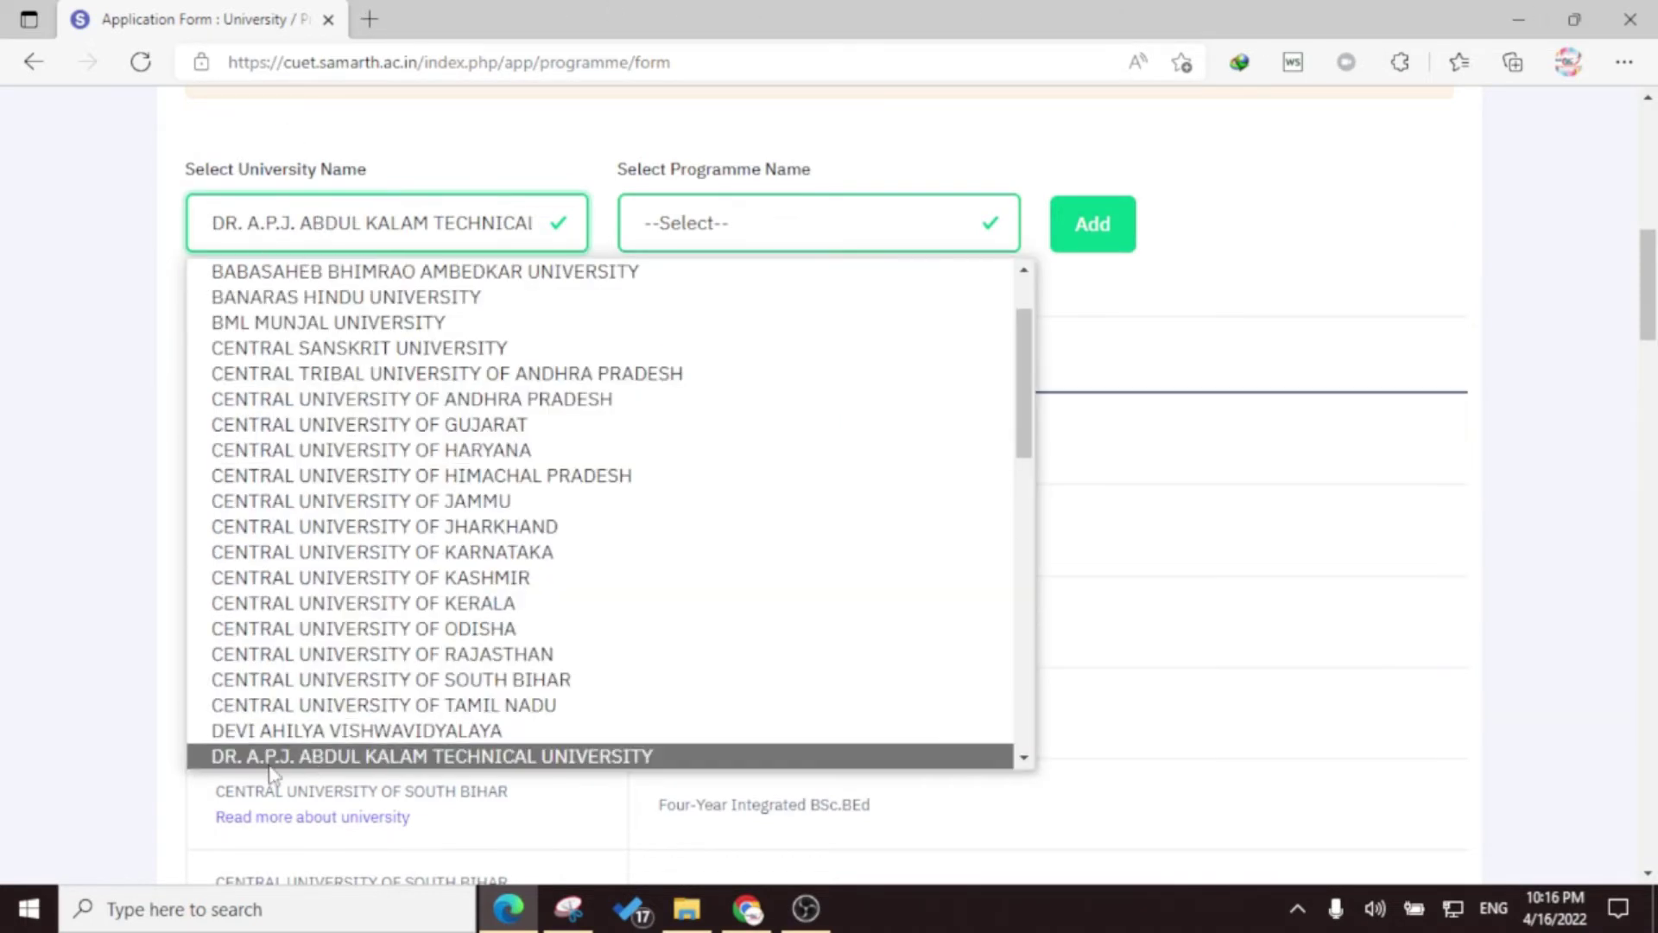
click(601, 764)
click(754, 218)
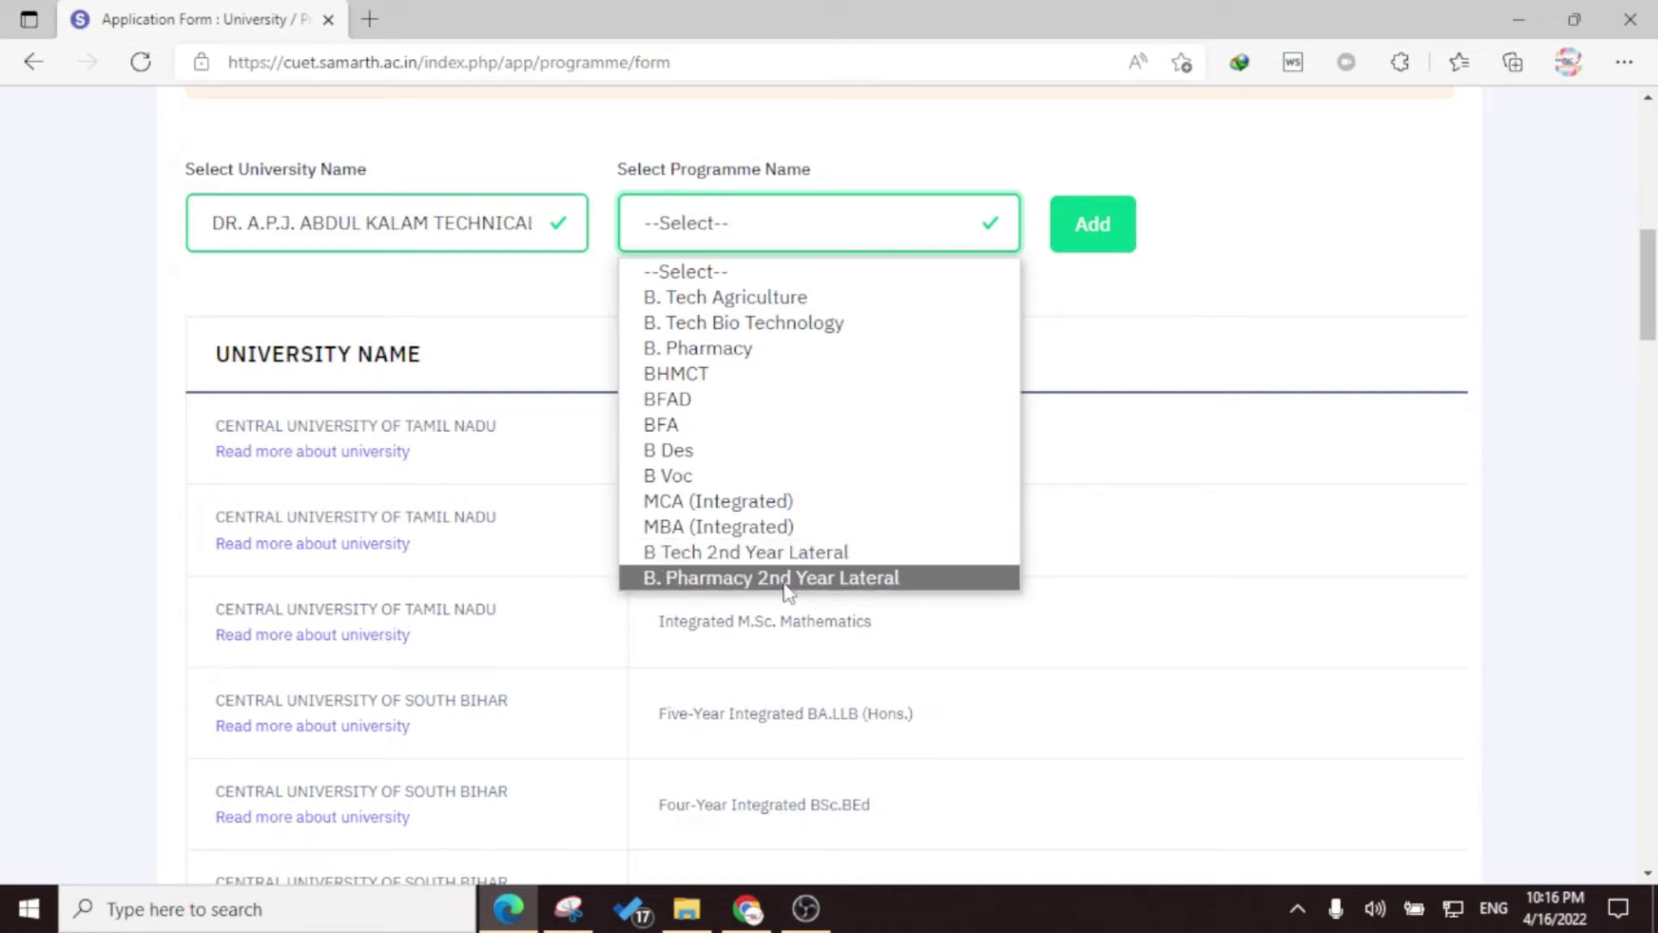
click(1257, 311)
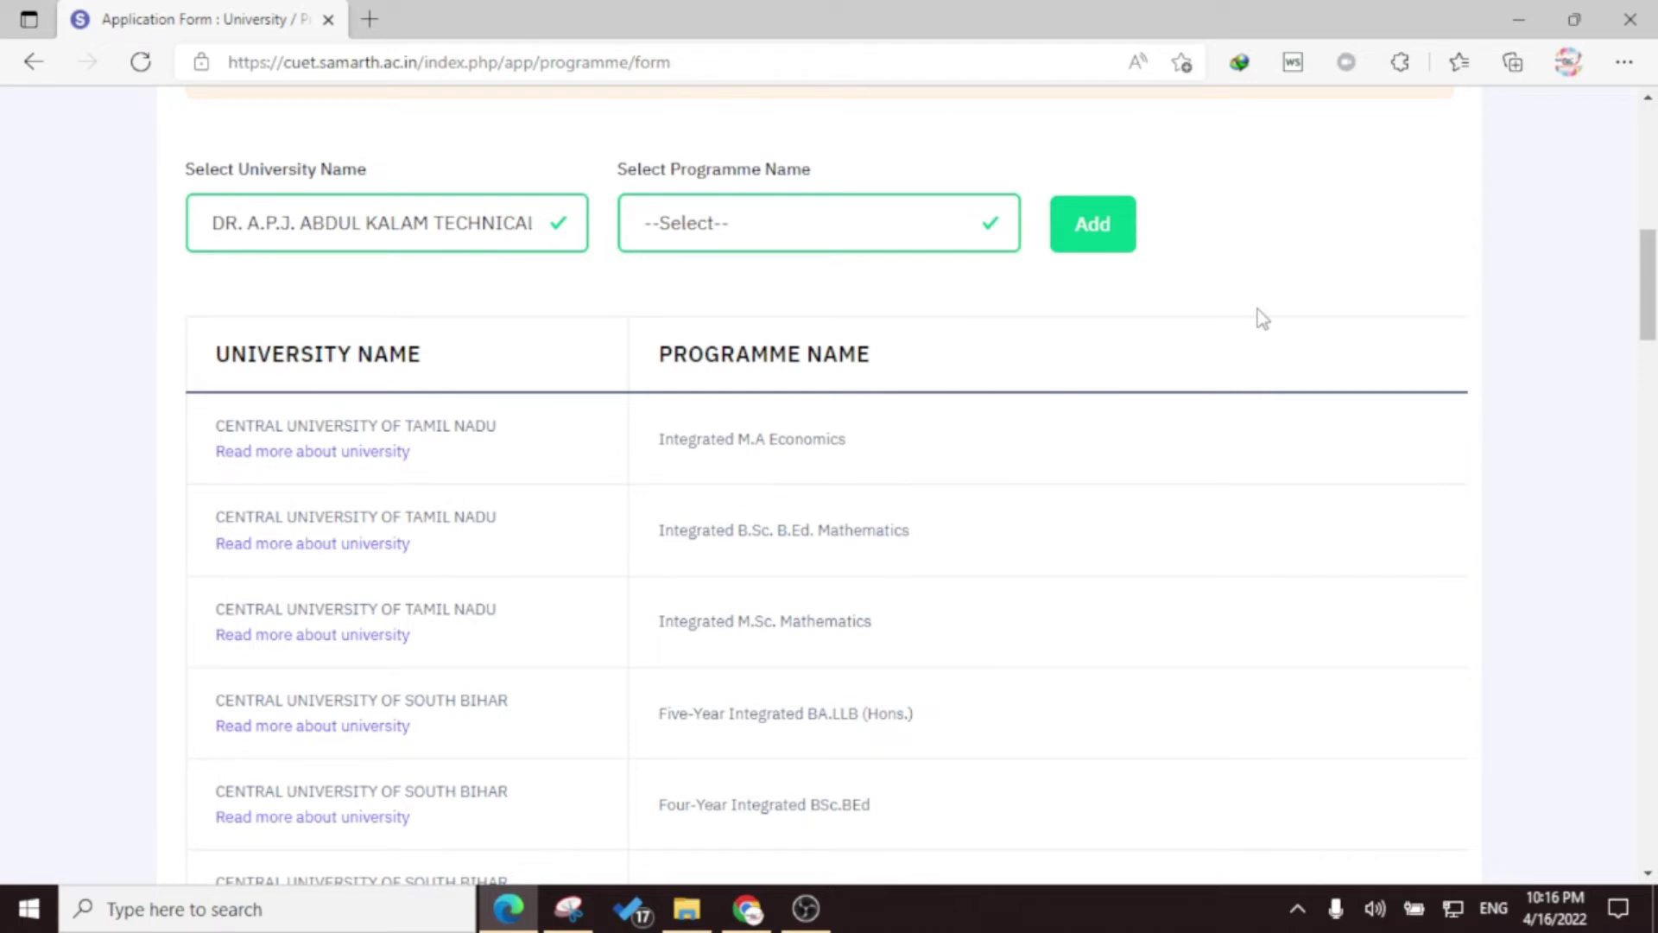
Add the 5 year Integrated M.Sc Economics programme of Dr. B.R. Ambedkar School of Economics University to the selection
click(461, 242)
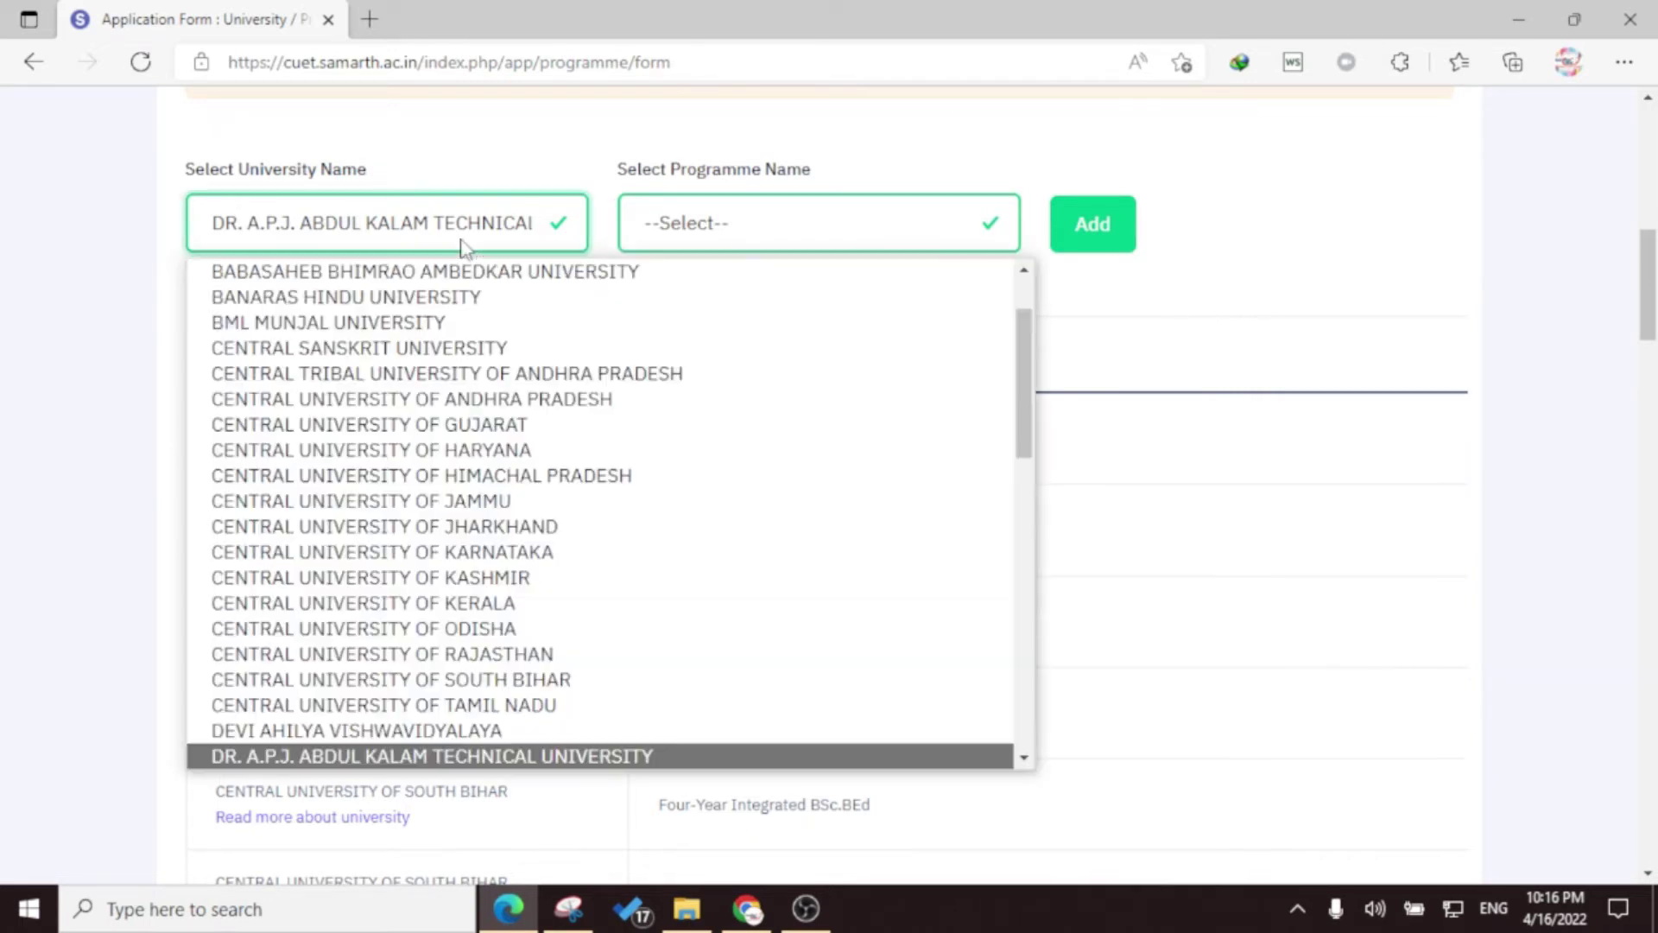
scroll(495, 488, down, 1)
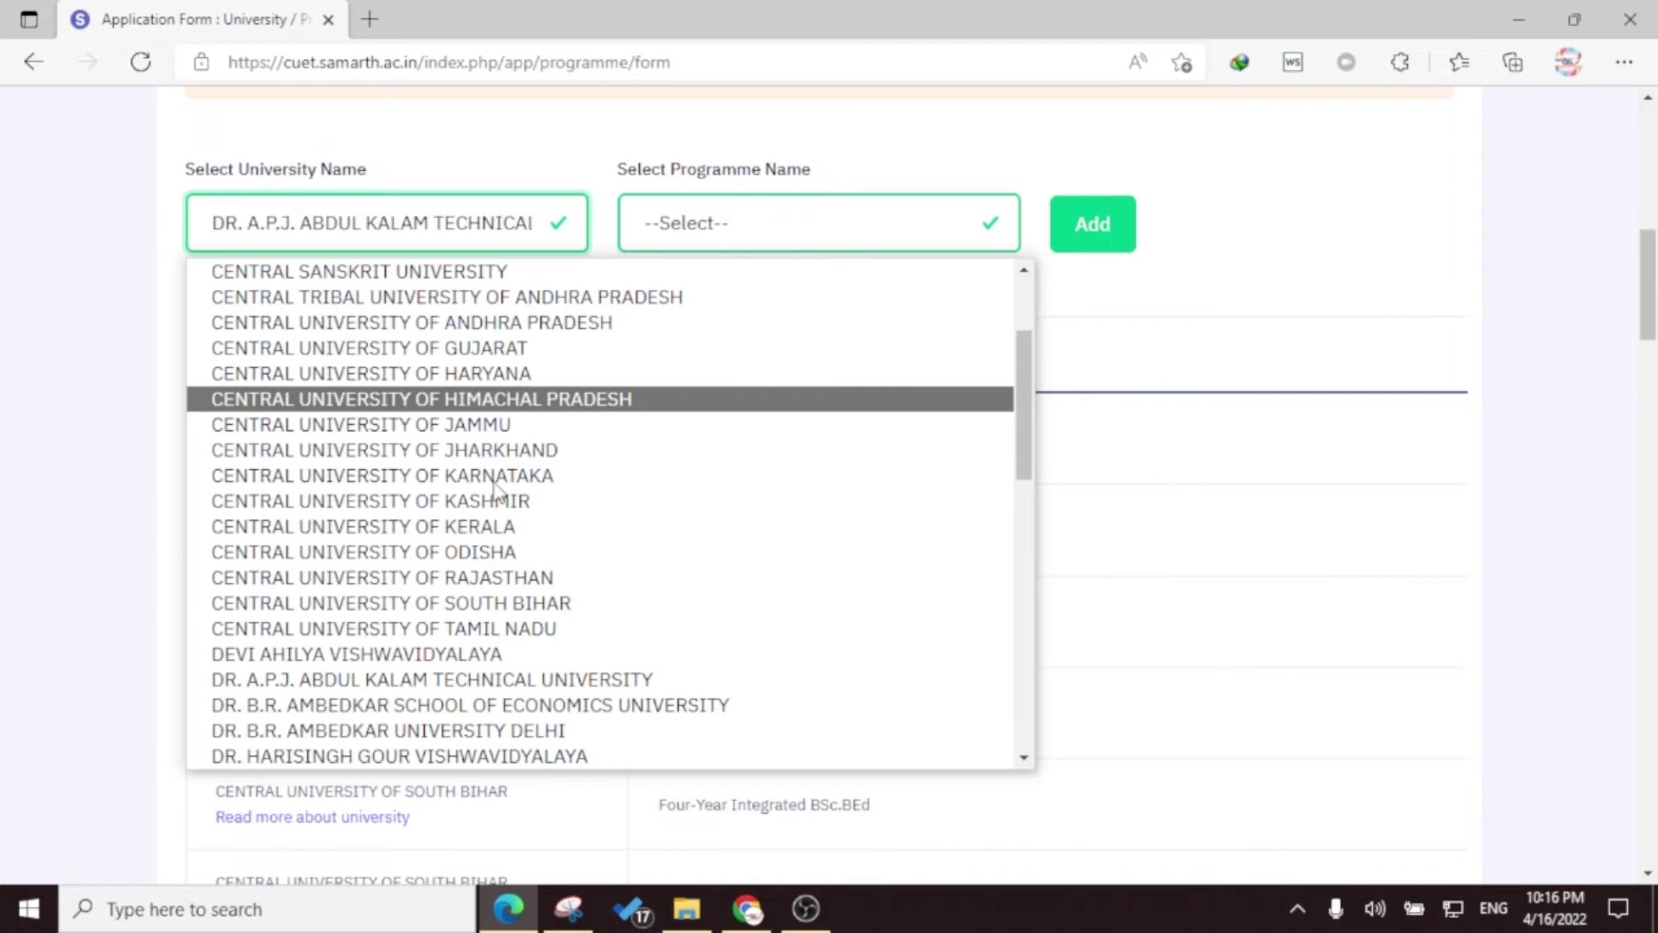
click(458, 704)
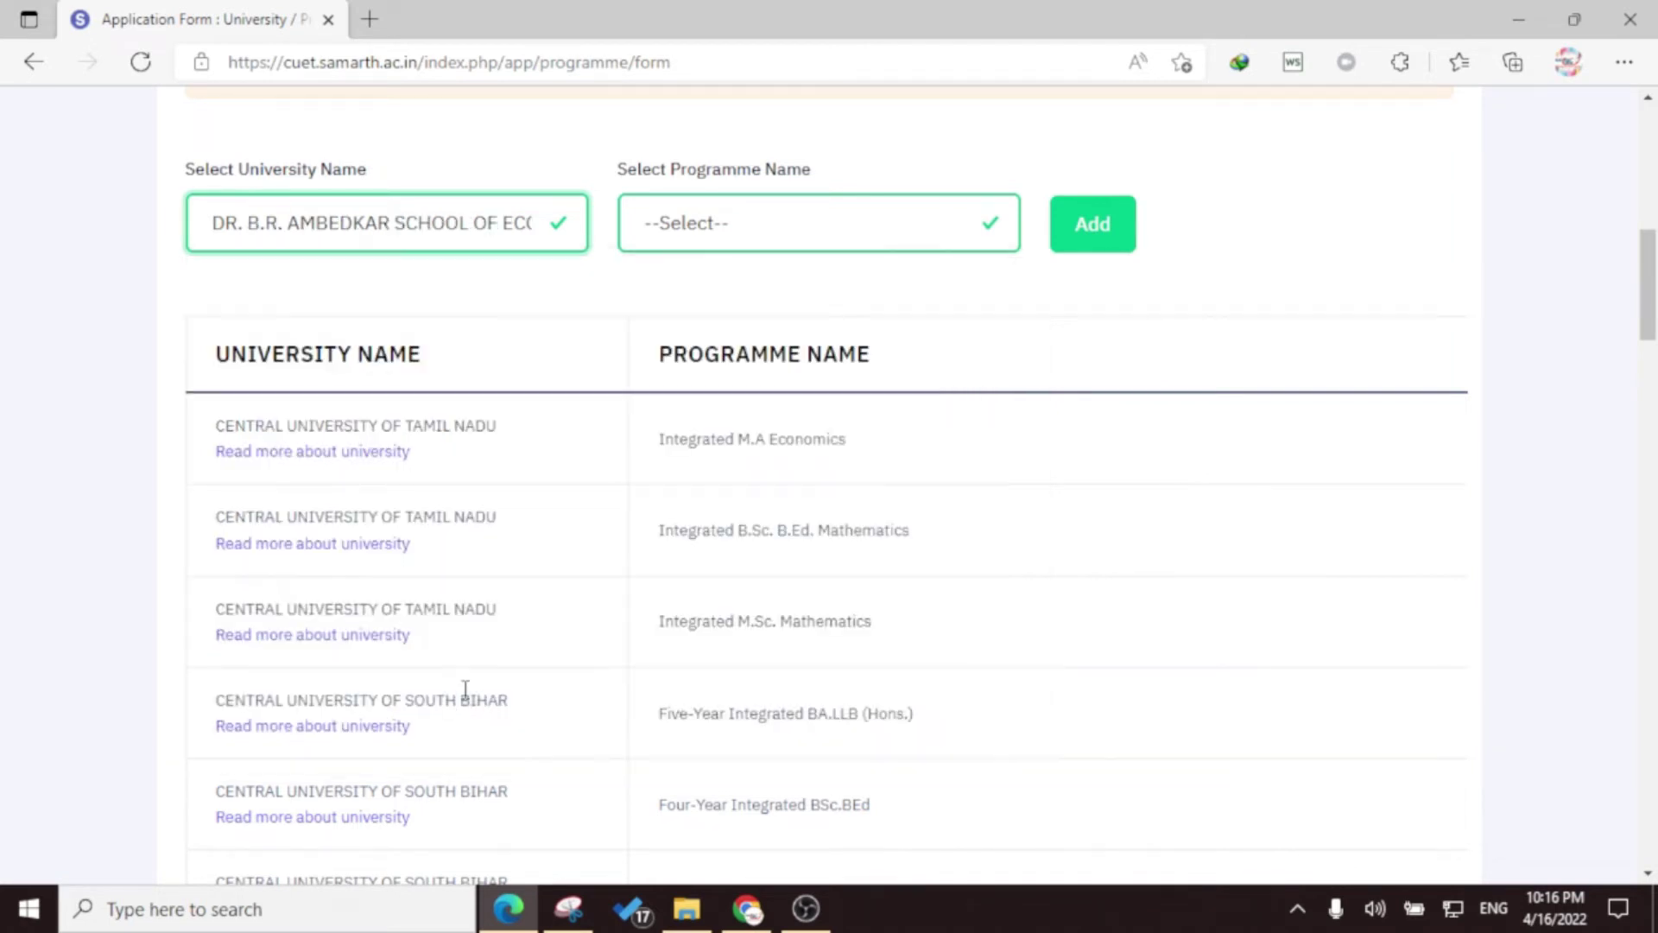
click(796, 226)
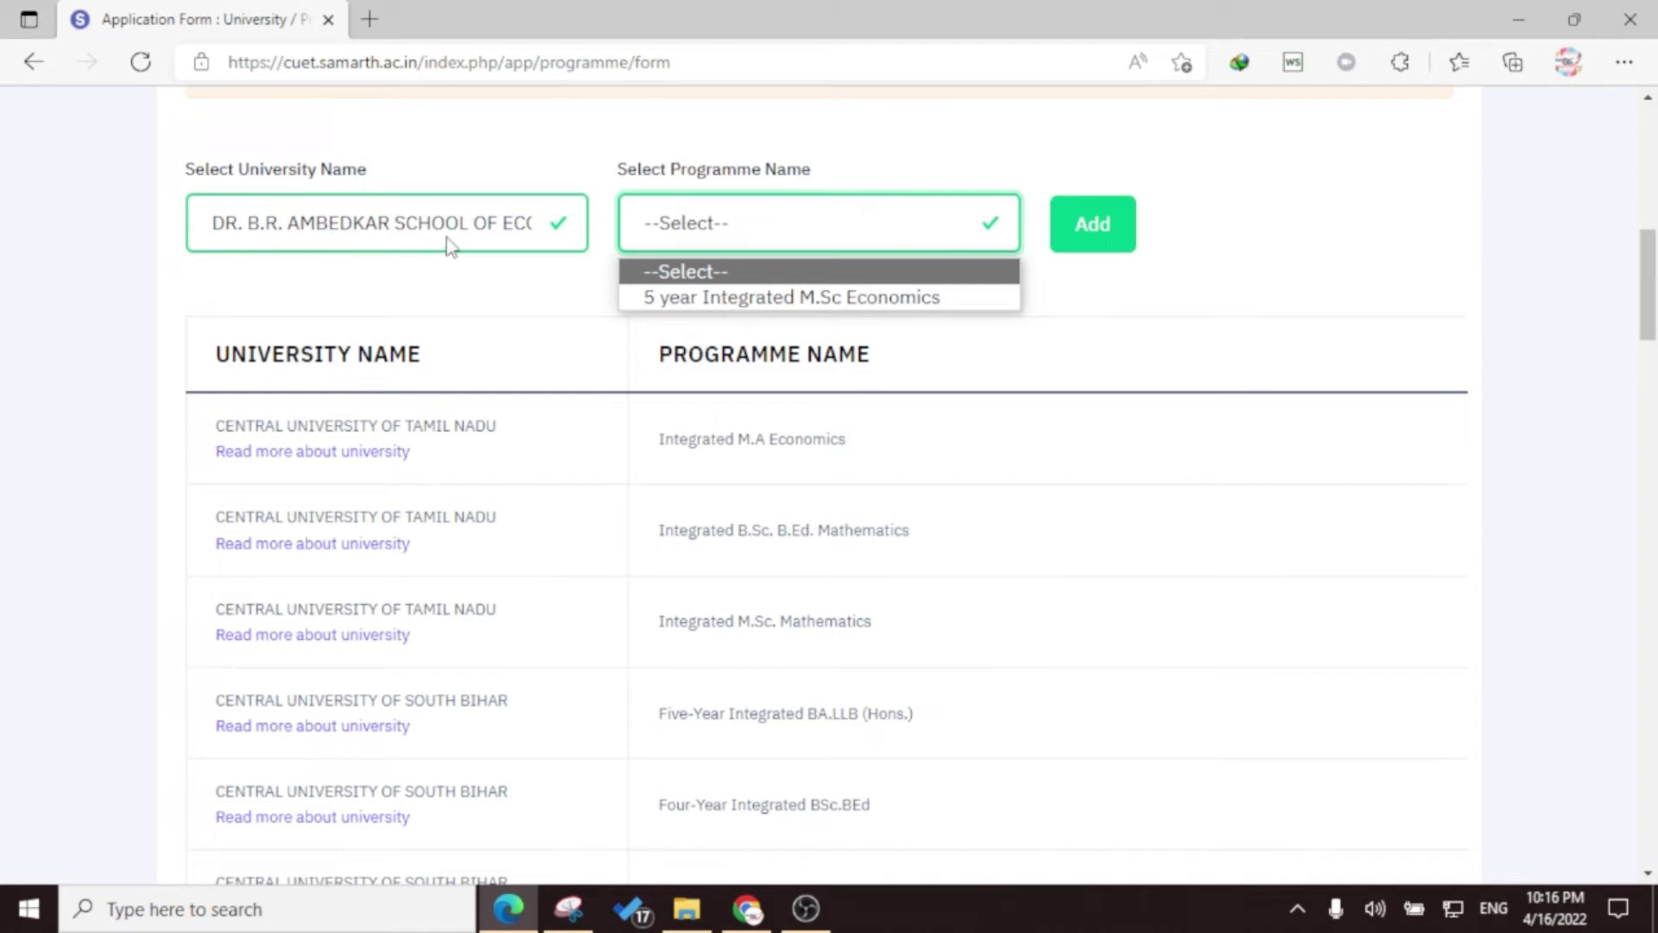
click(752, 296)
click(1091, 234)
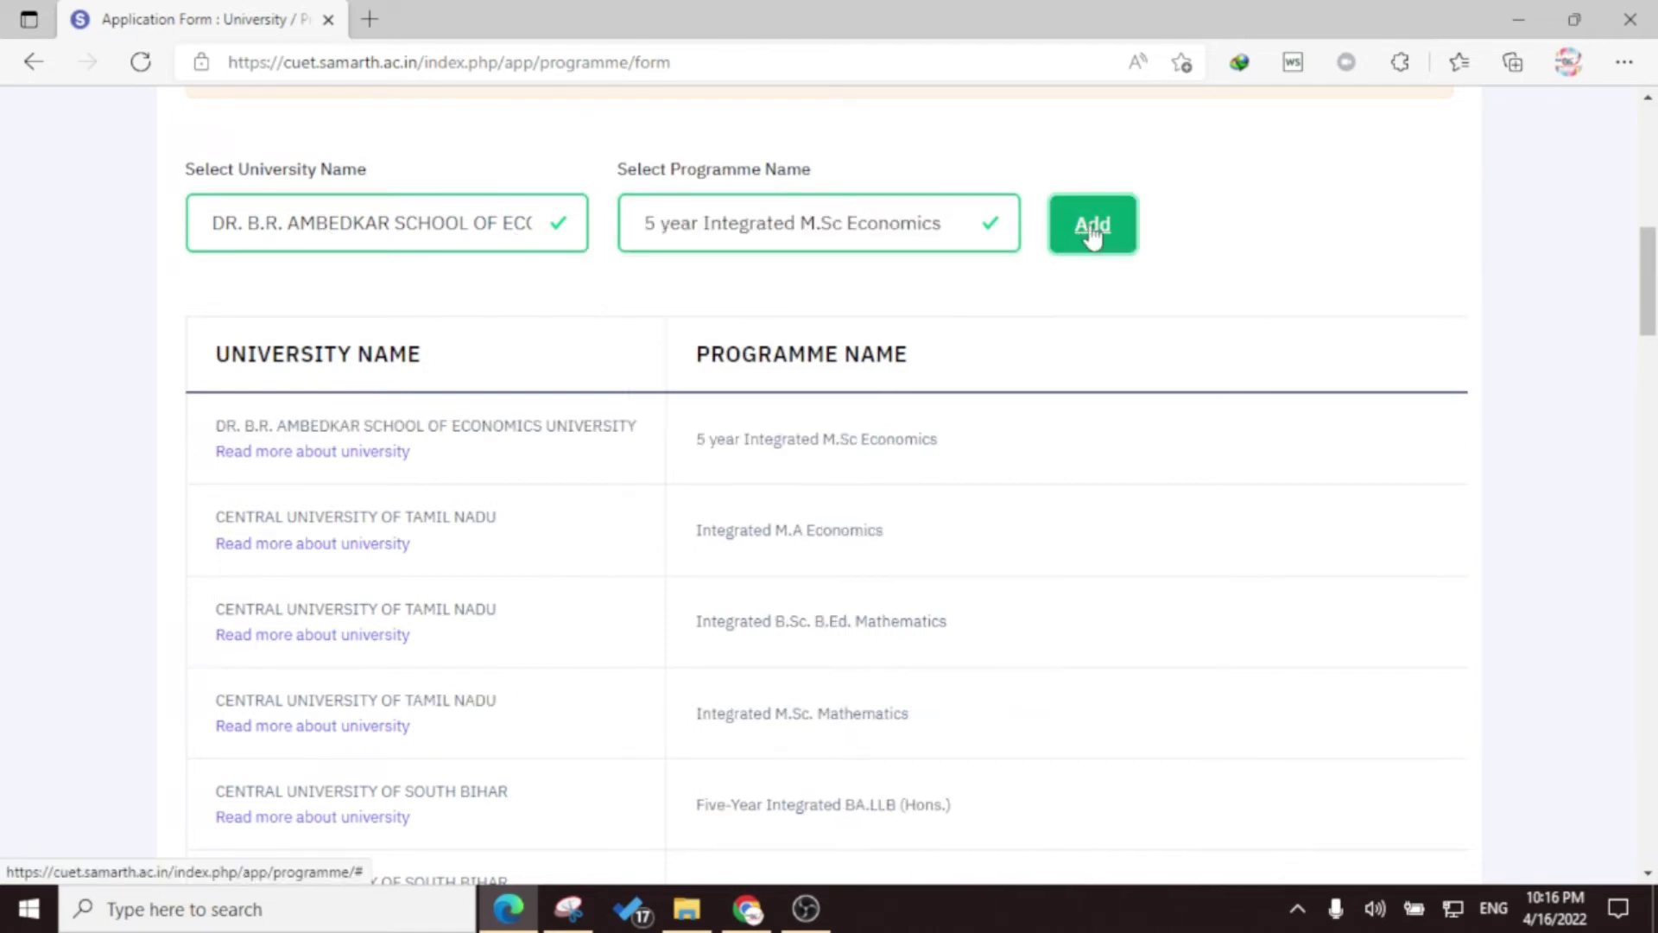
Choose Dr. Harisingh Gour Vishwavidyalaya as the university for the next programme
click(474, 226)
scroll(457, 574, down, 1)
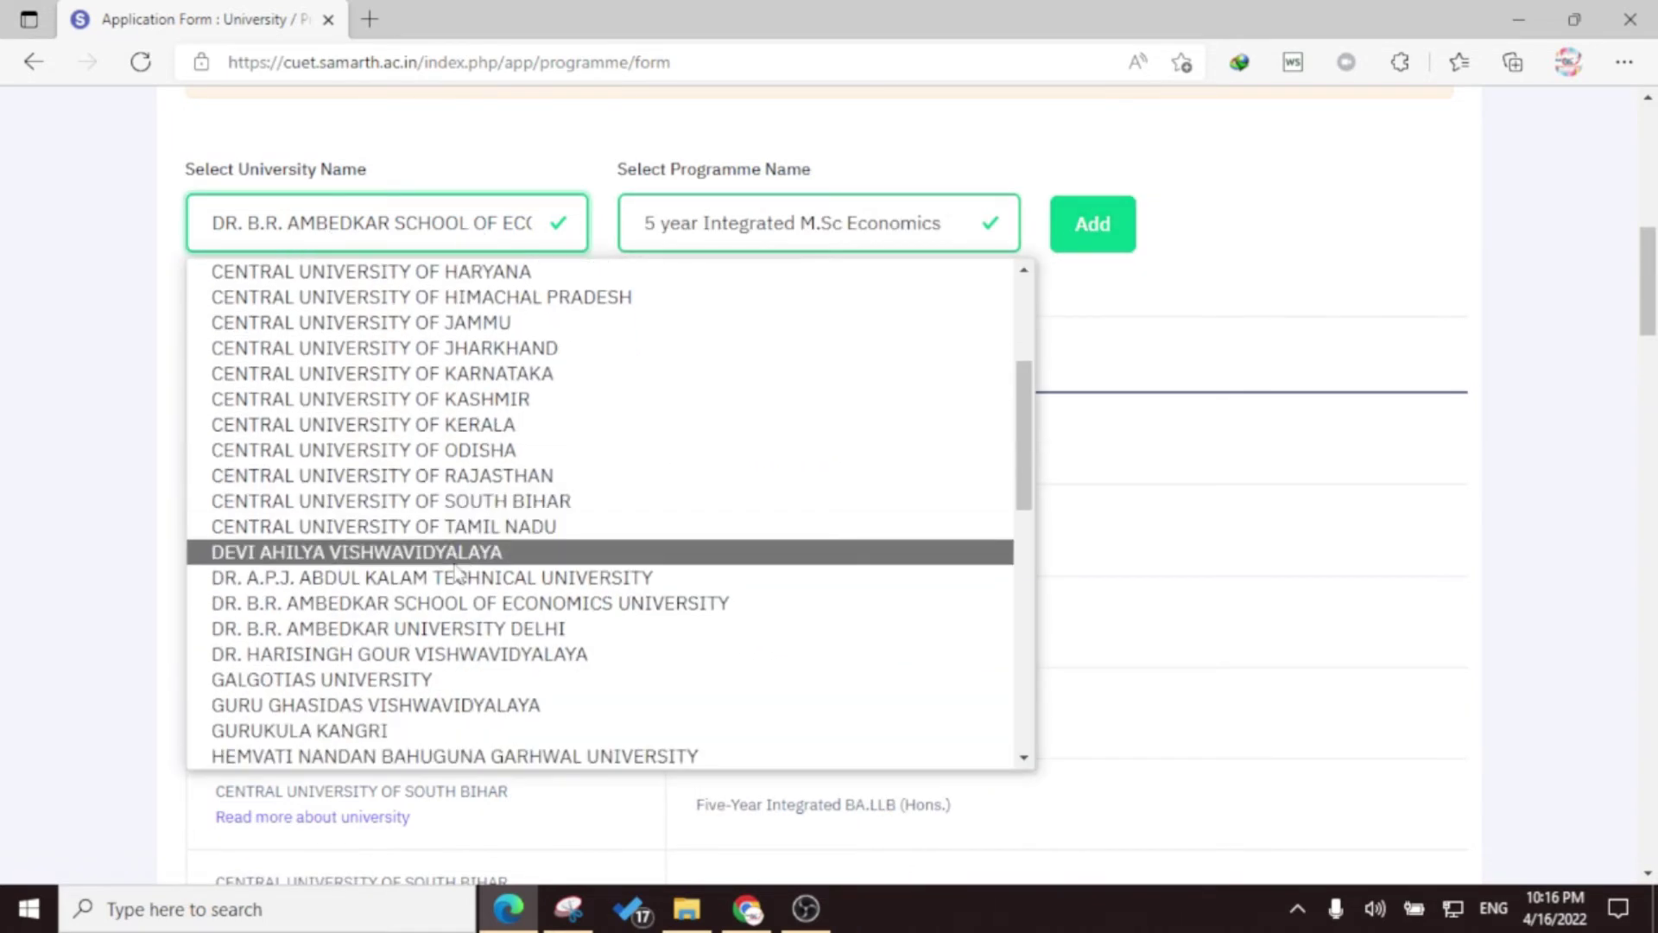
click(475, 653)
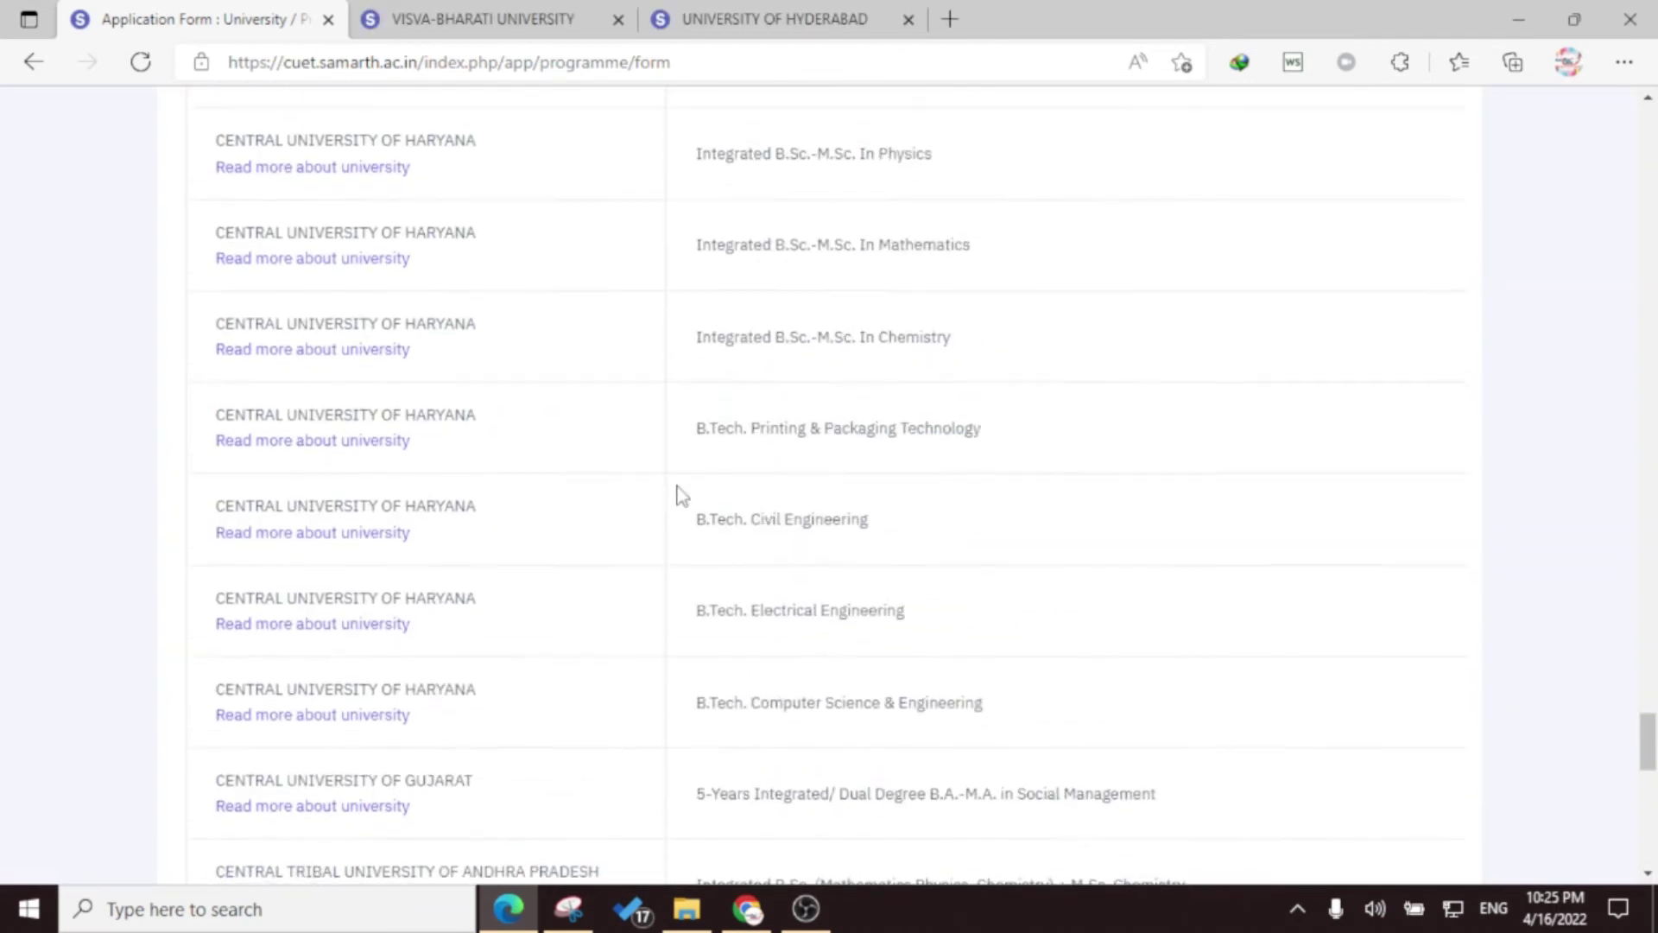
Review the complete list of added universities and programmes on the selection form
scroll(449, 582, up, 15)
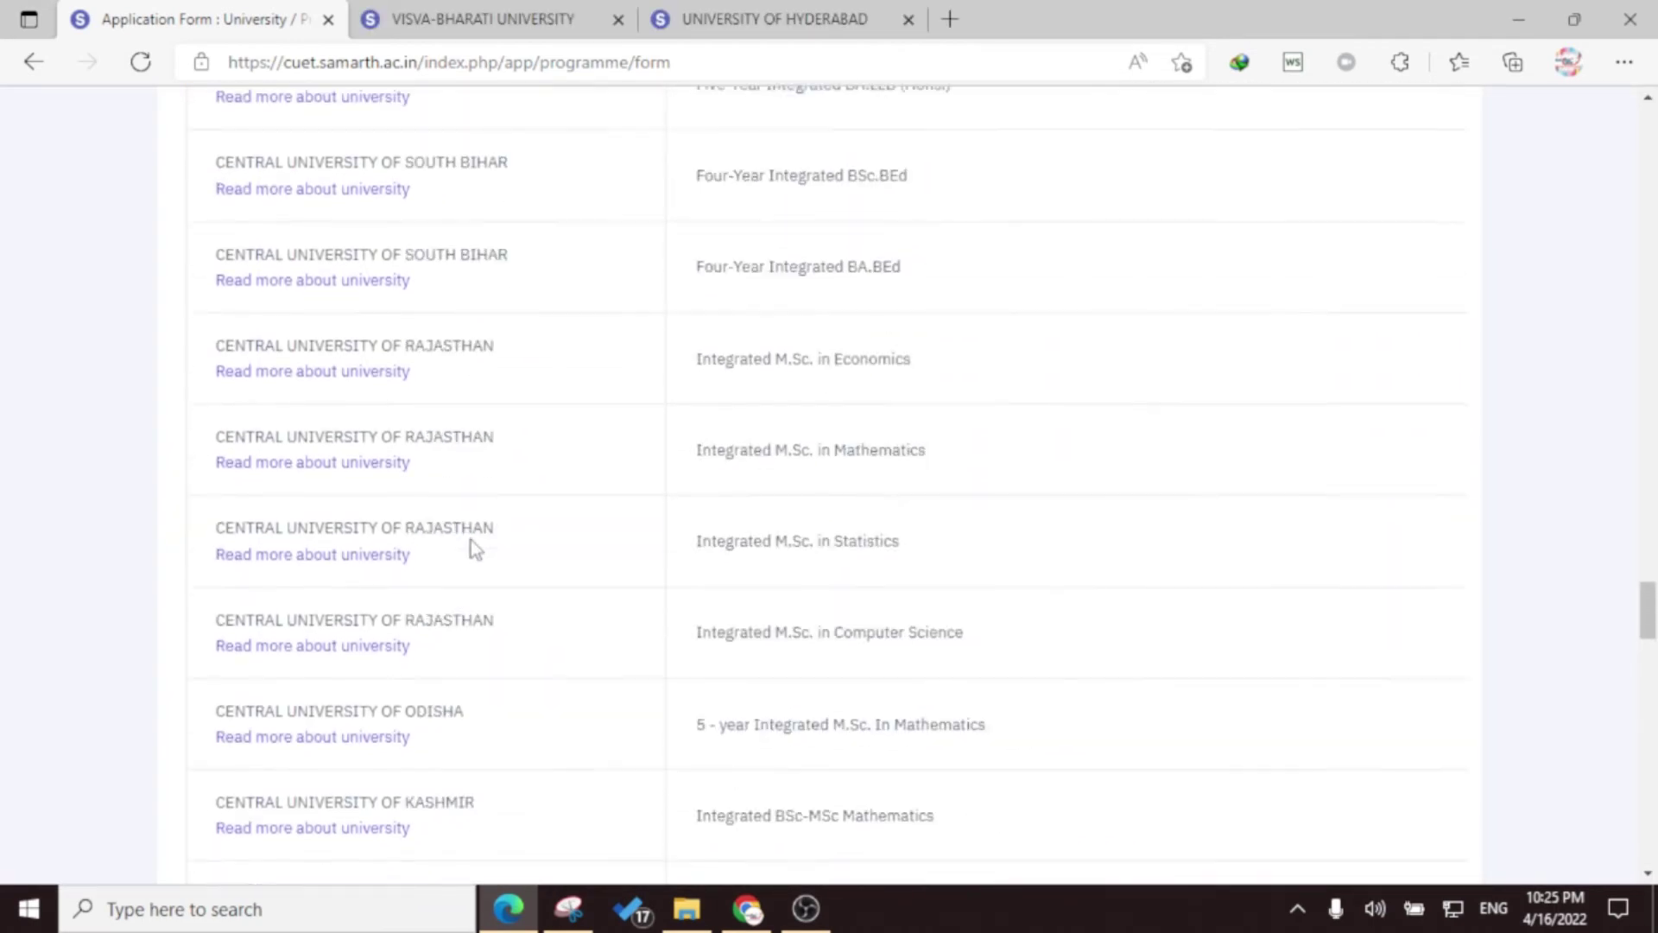
scroll(473, 547, up, 15)
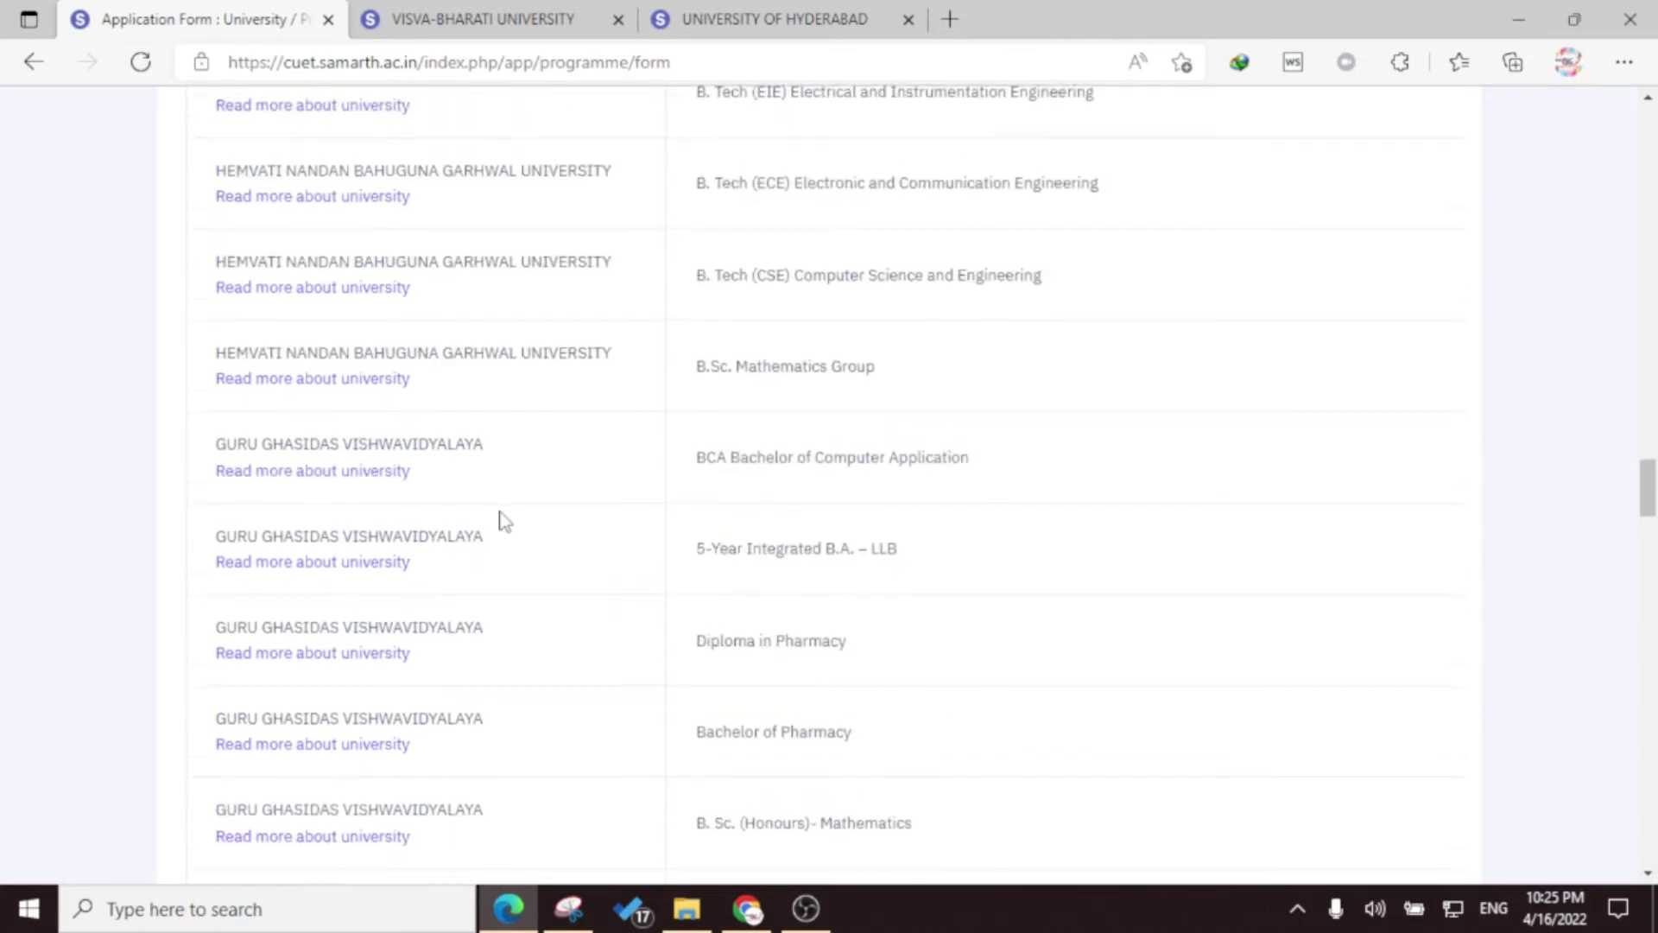
scroll(505, 521, up, 15)
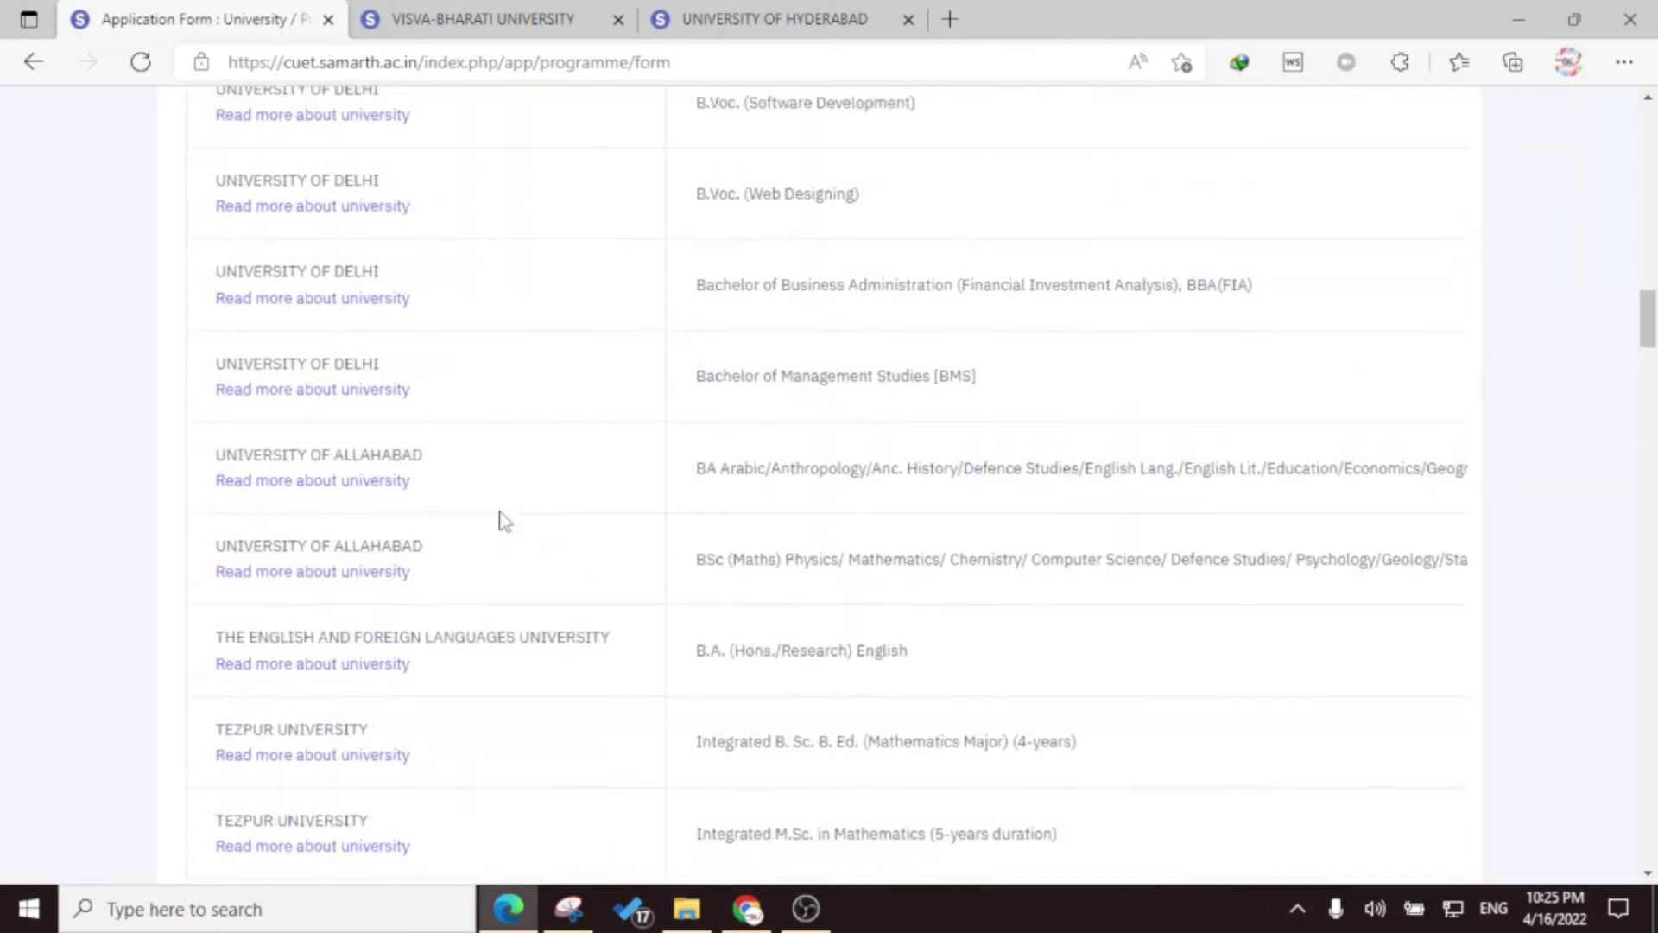
scroll(505, 521, up, 15)
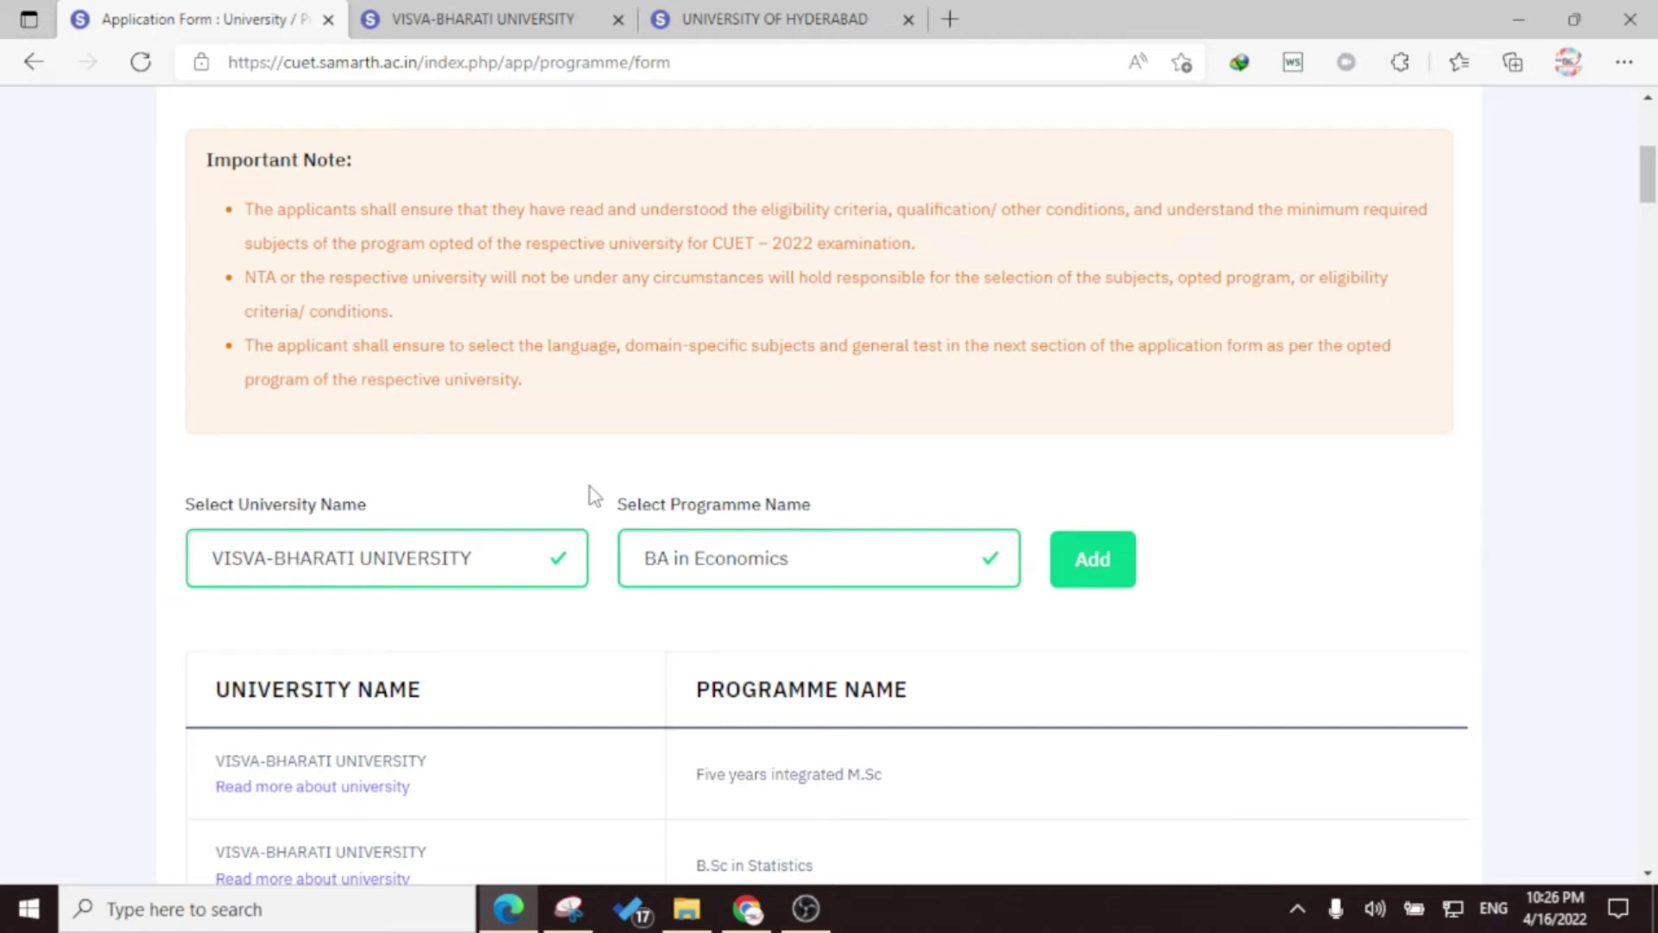
scroll(588, 485, down, 15)
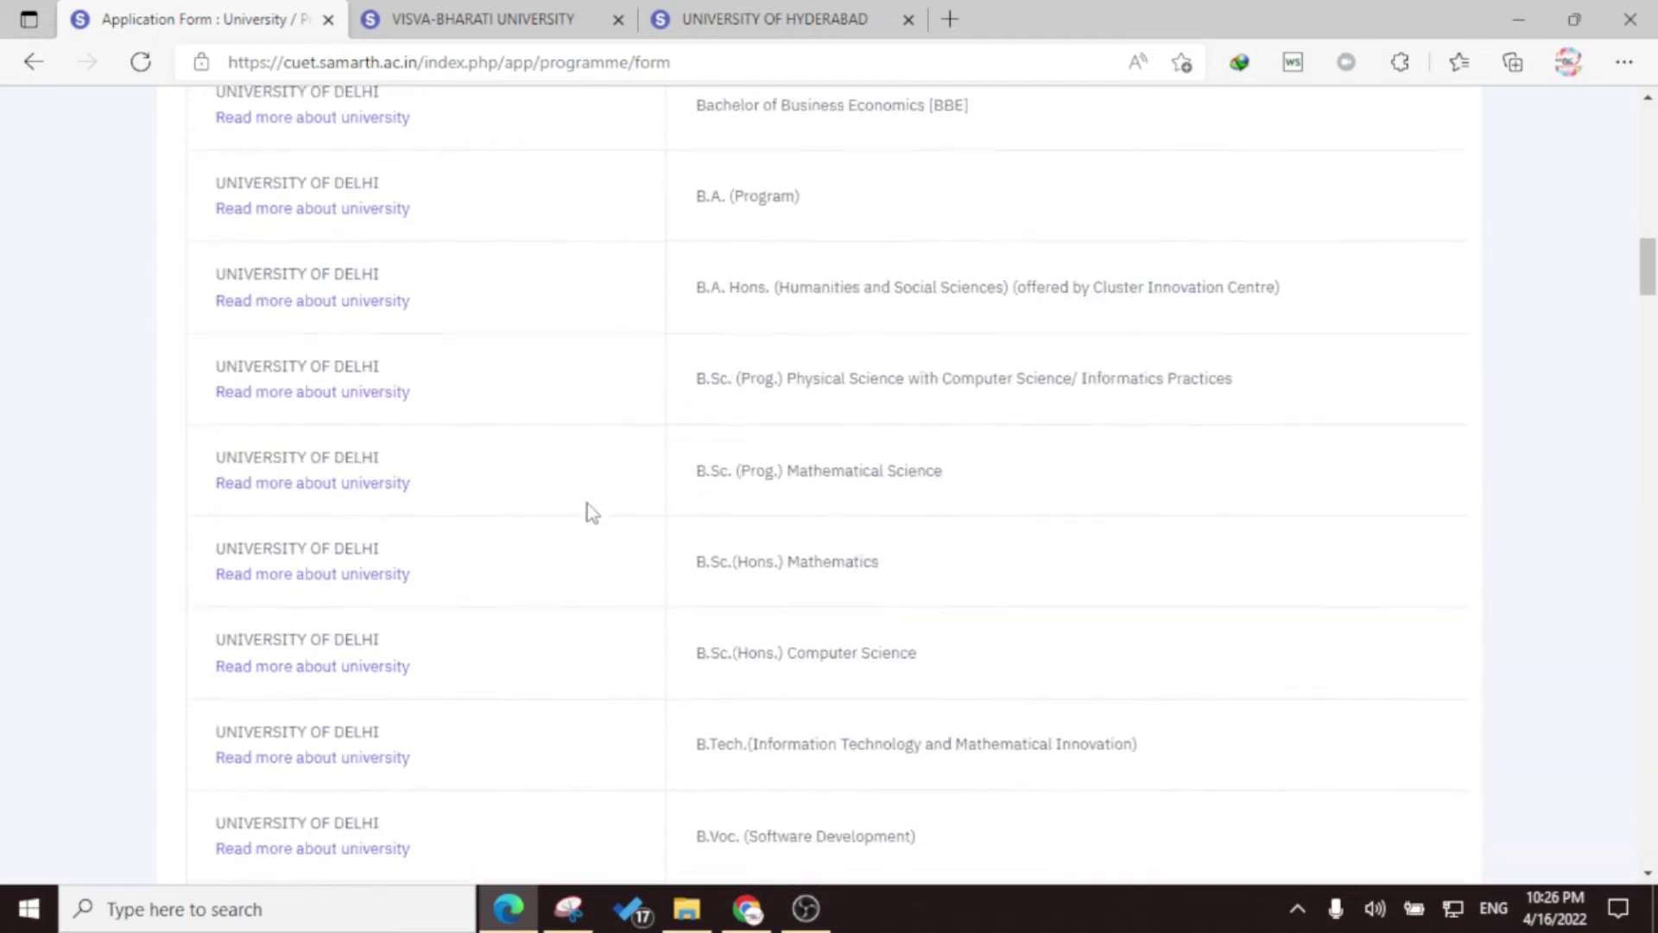
scroll(585, 503, down, 20)
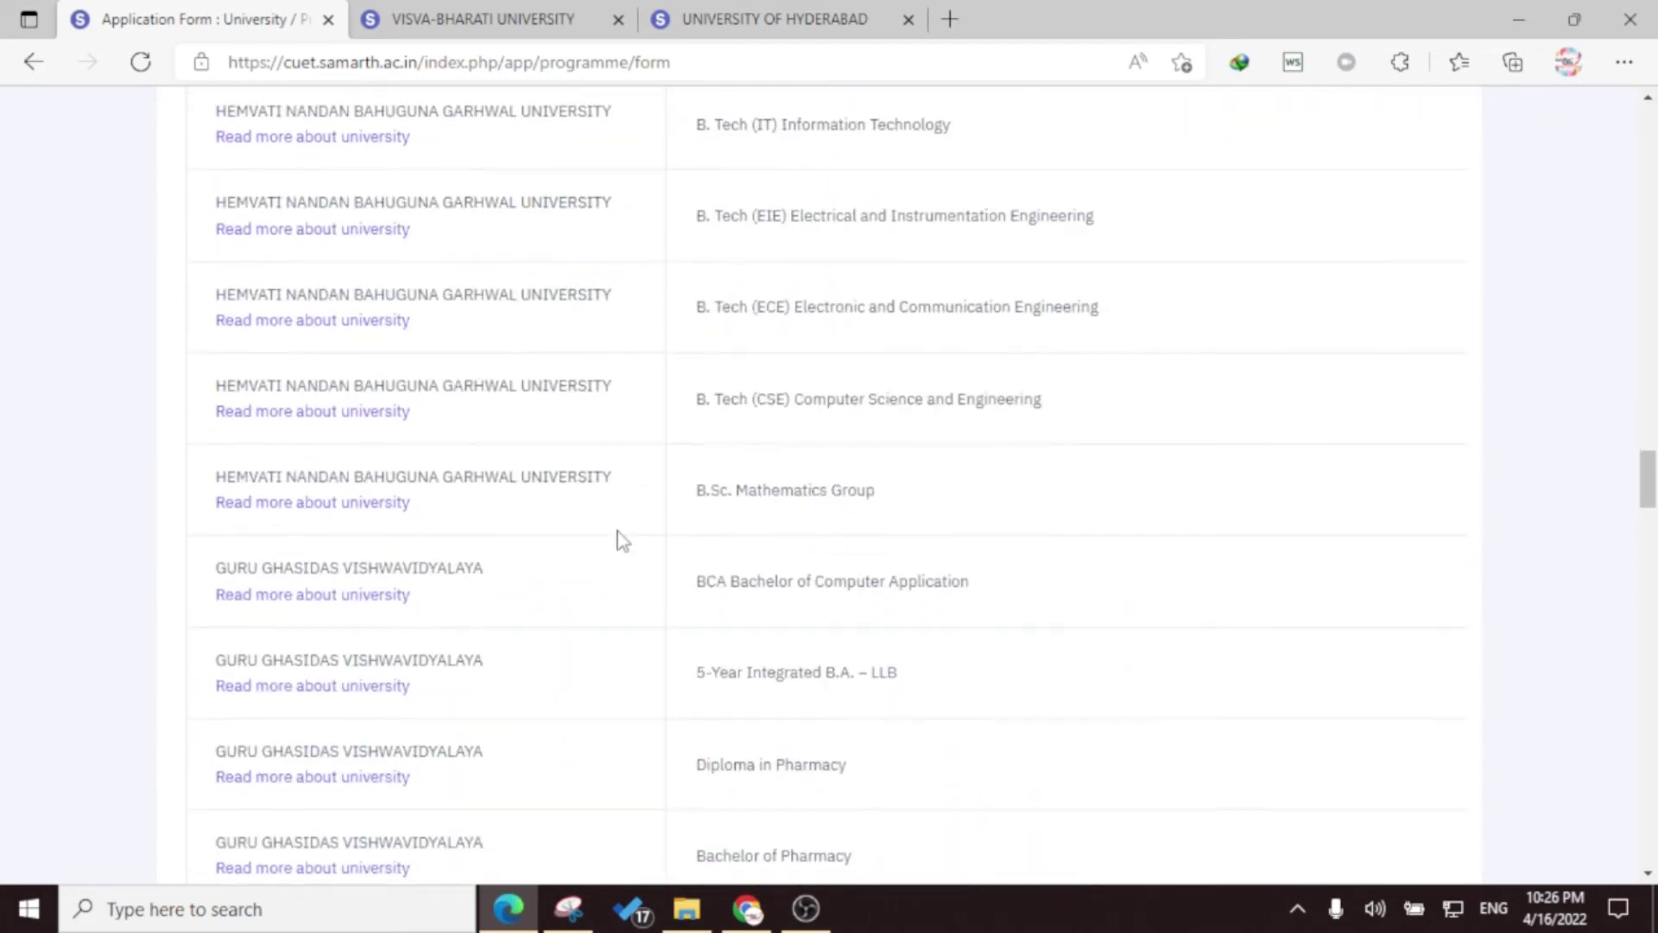
scroll(621, 541, down, 8)
scroll(617, 546, down, 20)
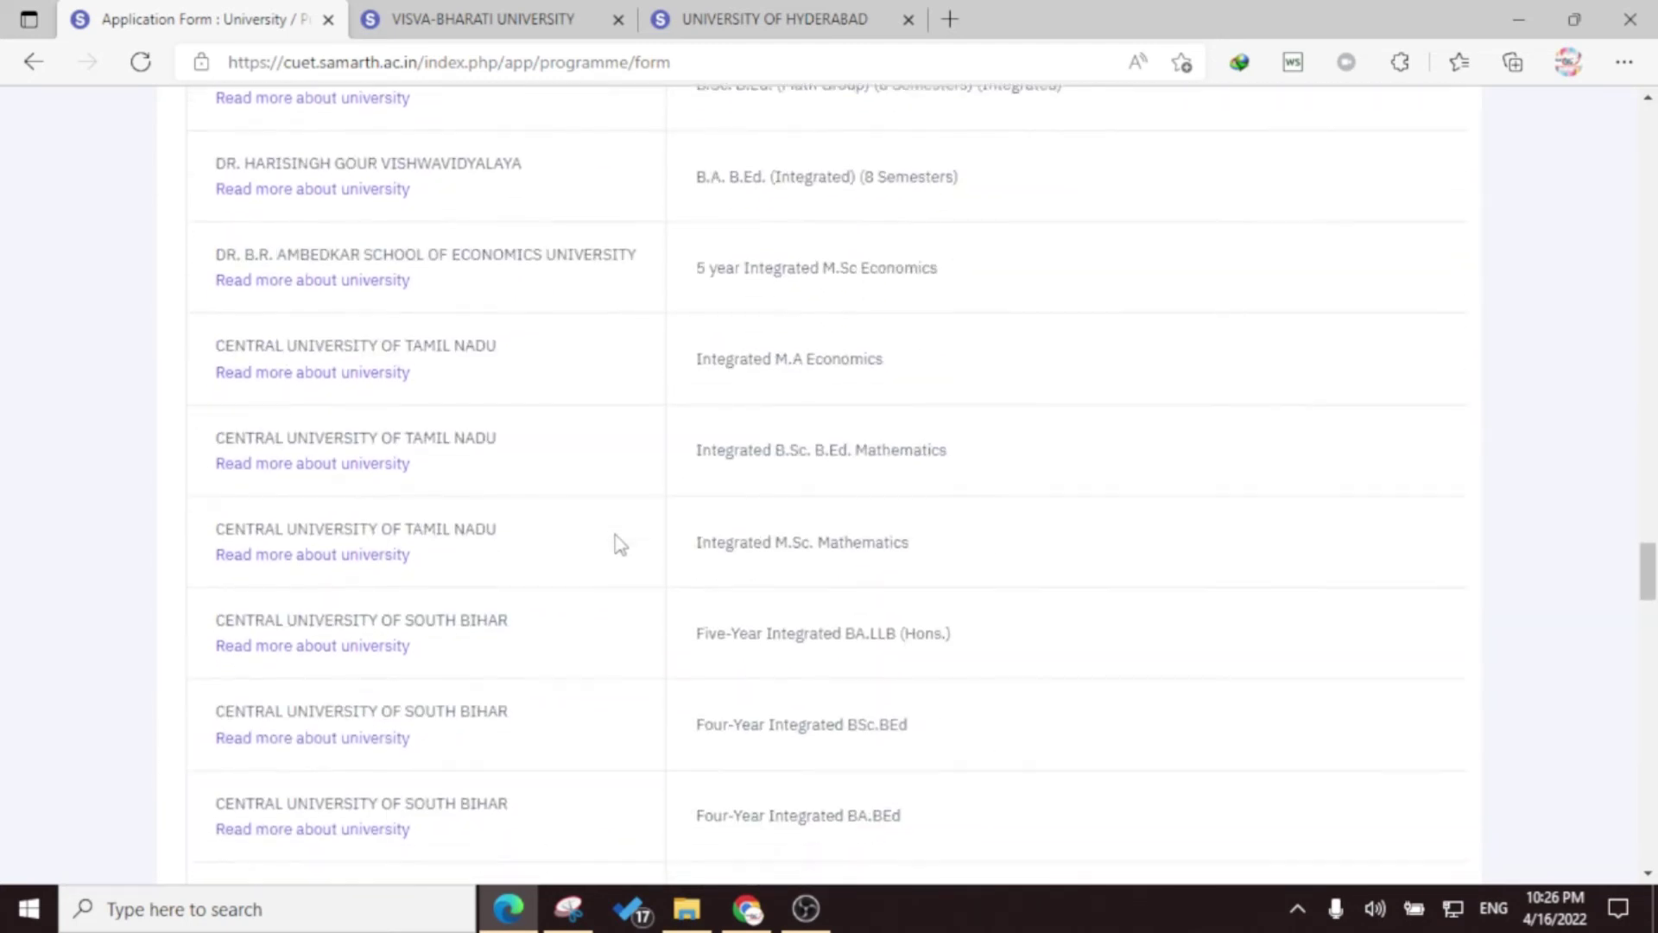
scroll(619, 570, down, 20)
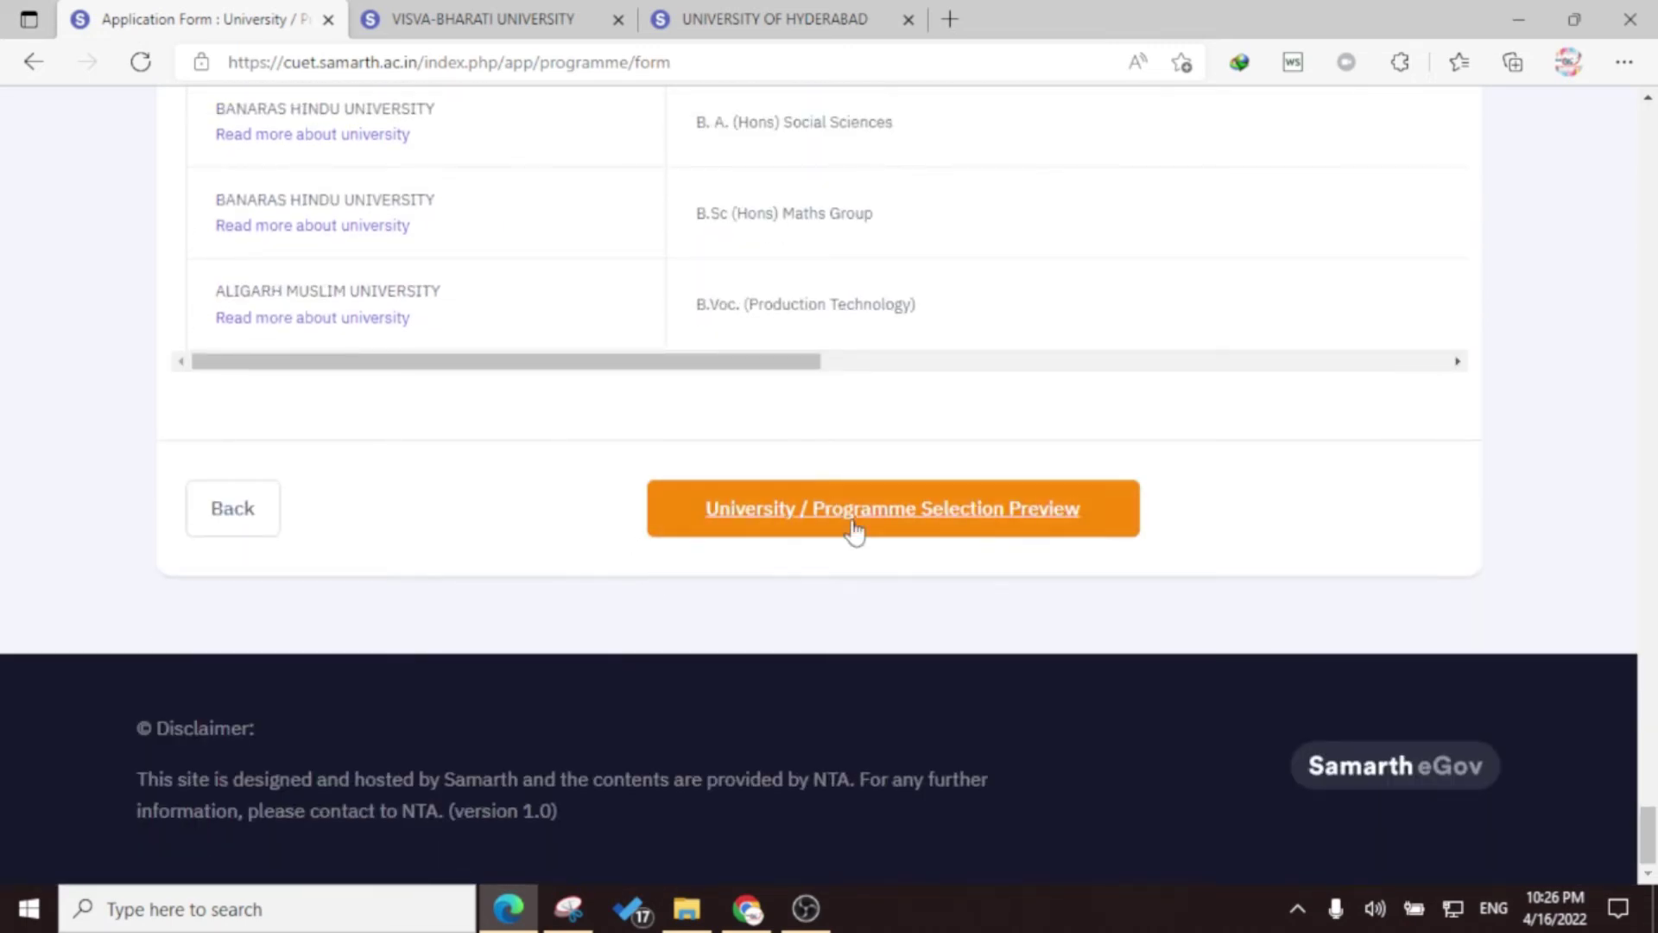
Open the University / Programme Selection Preview and check its numbered programme list through to the last entry
click(922, 529)
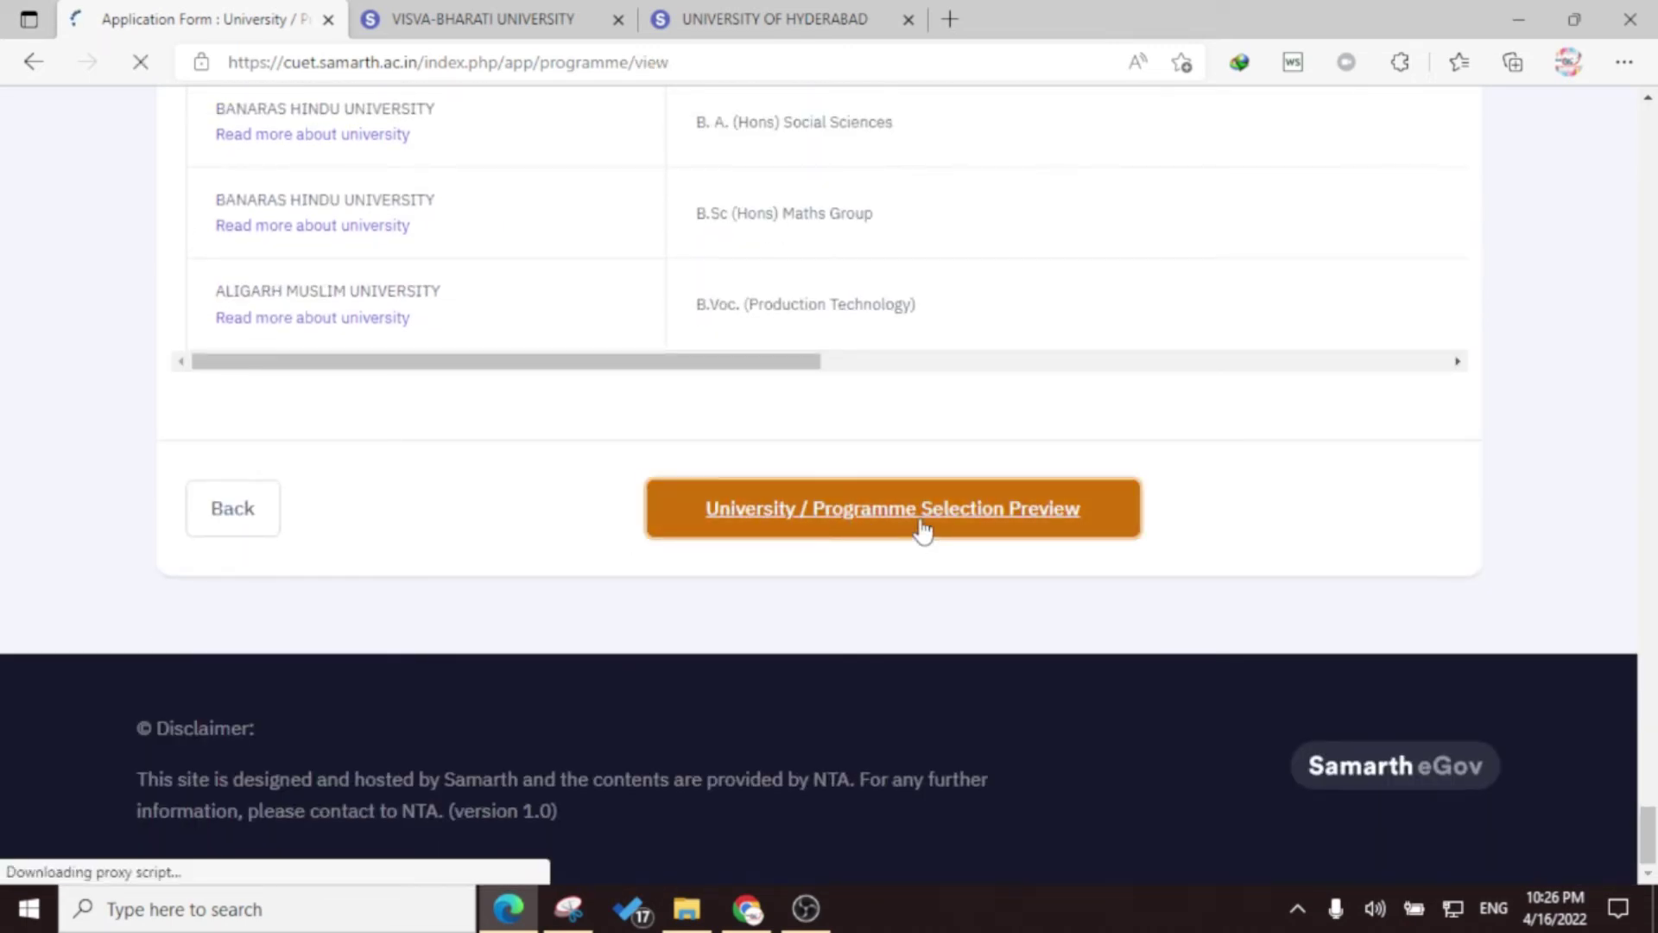
scroll(899, 547, down, 8)
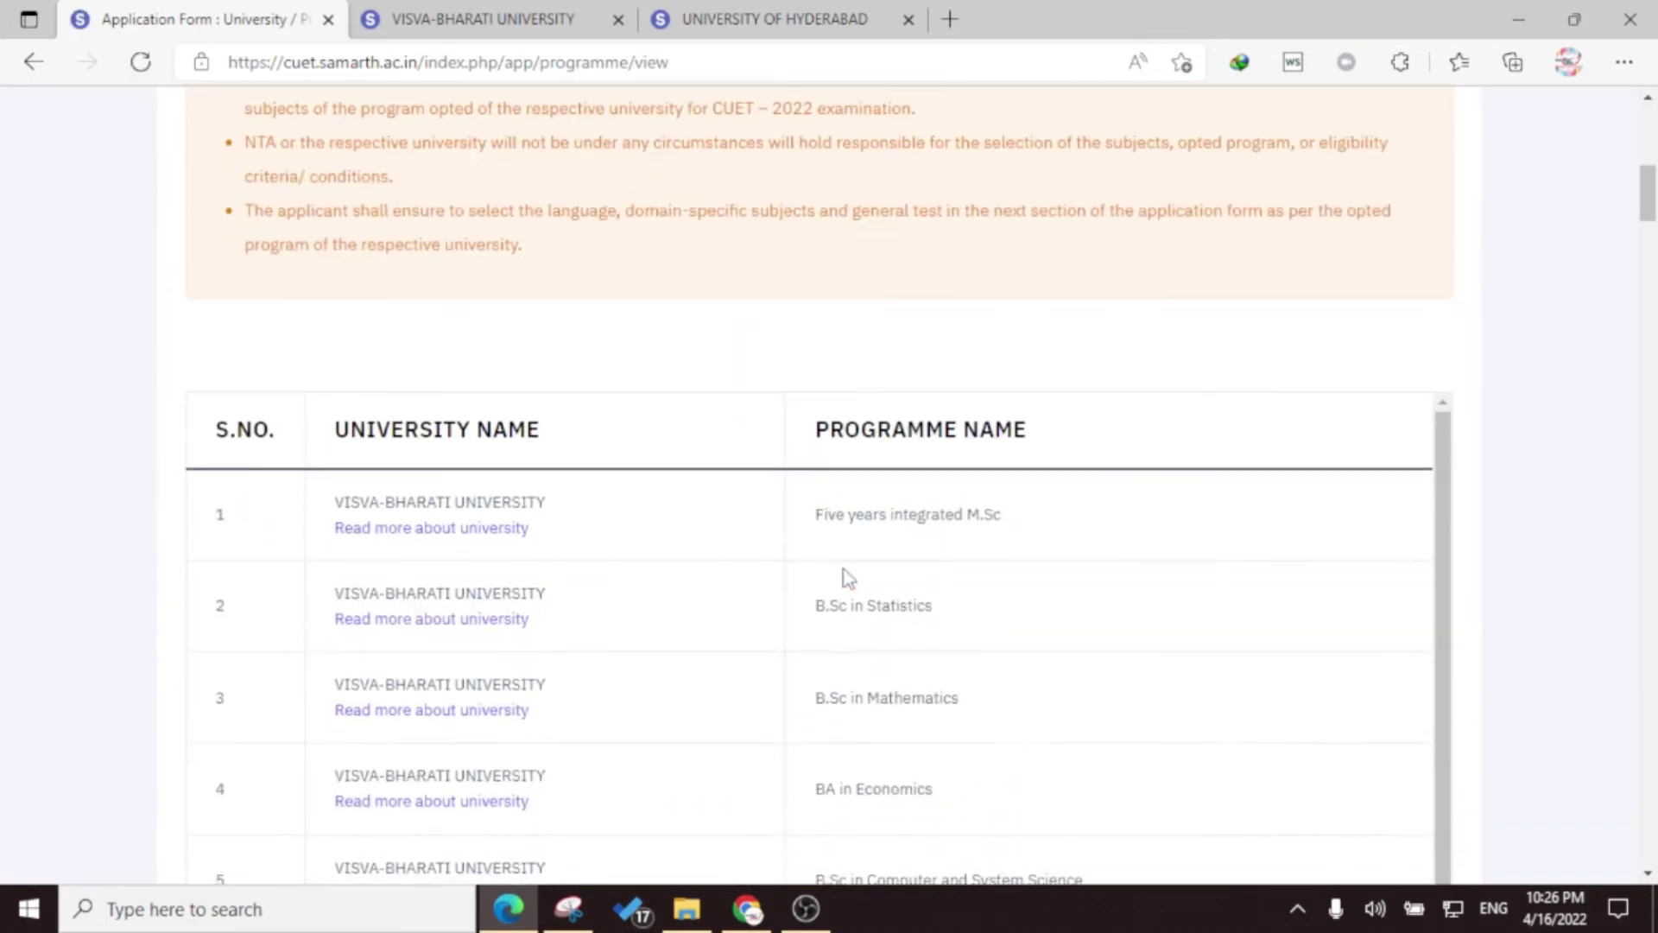
scroll(758, 378, down, 8)
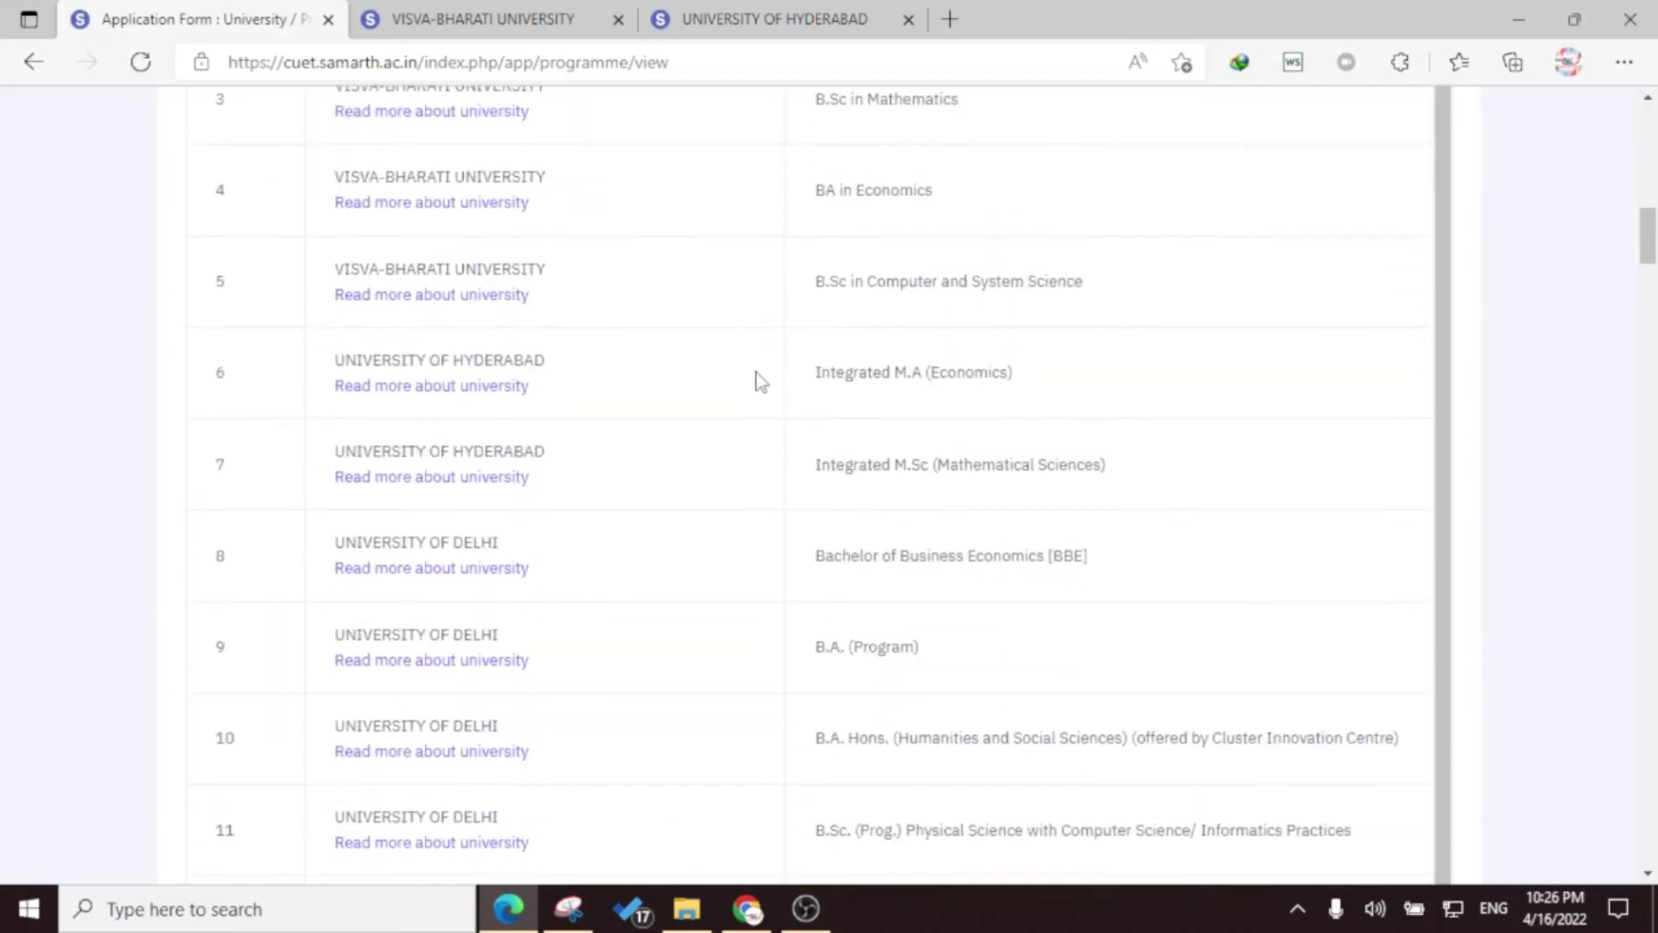
scroll(758, 377, down, 15)
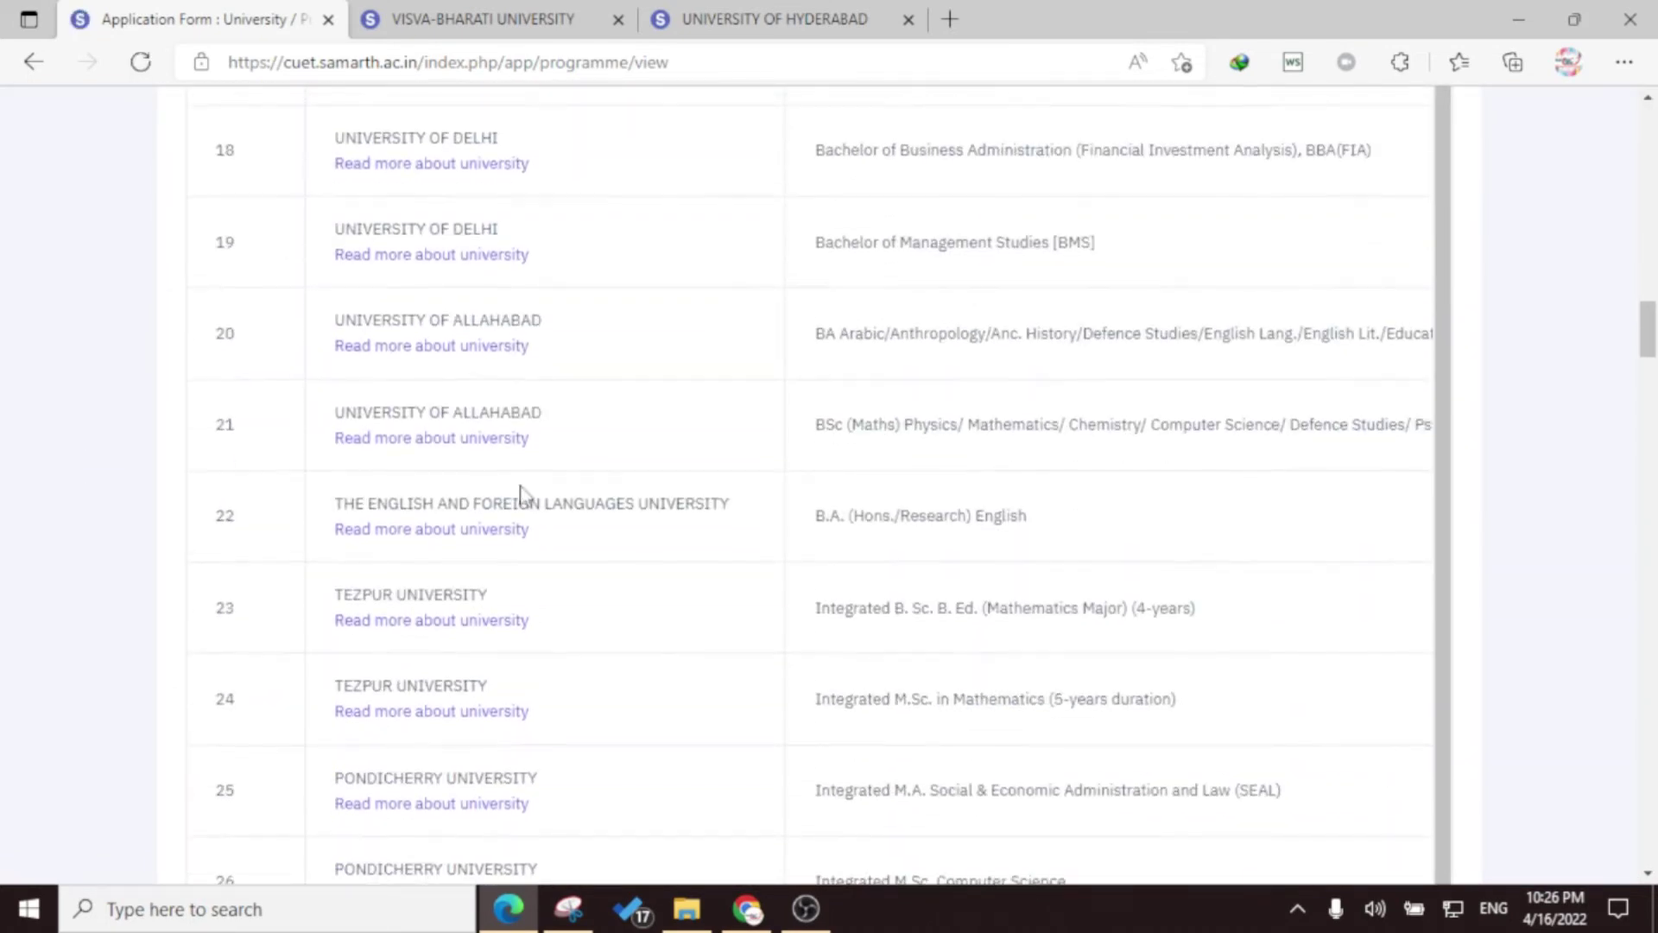
scroll(777, 510, down, 20)
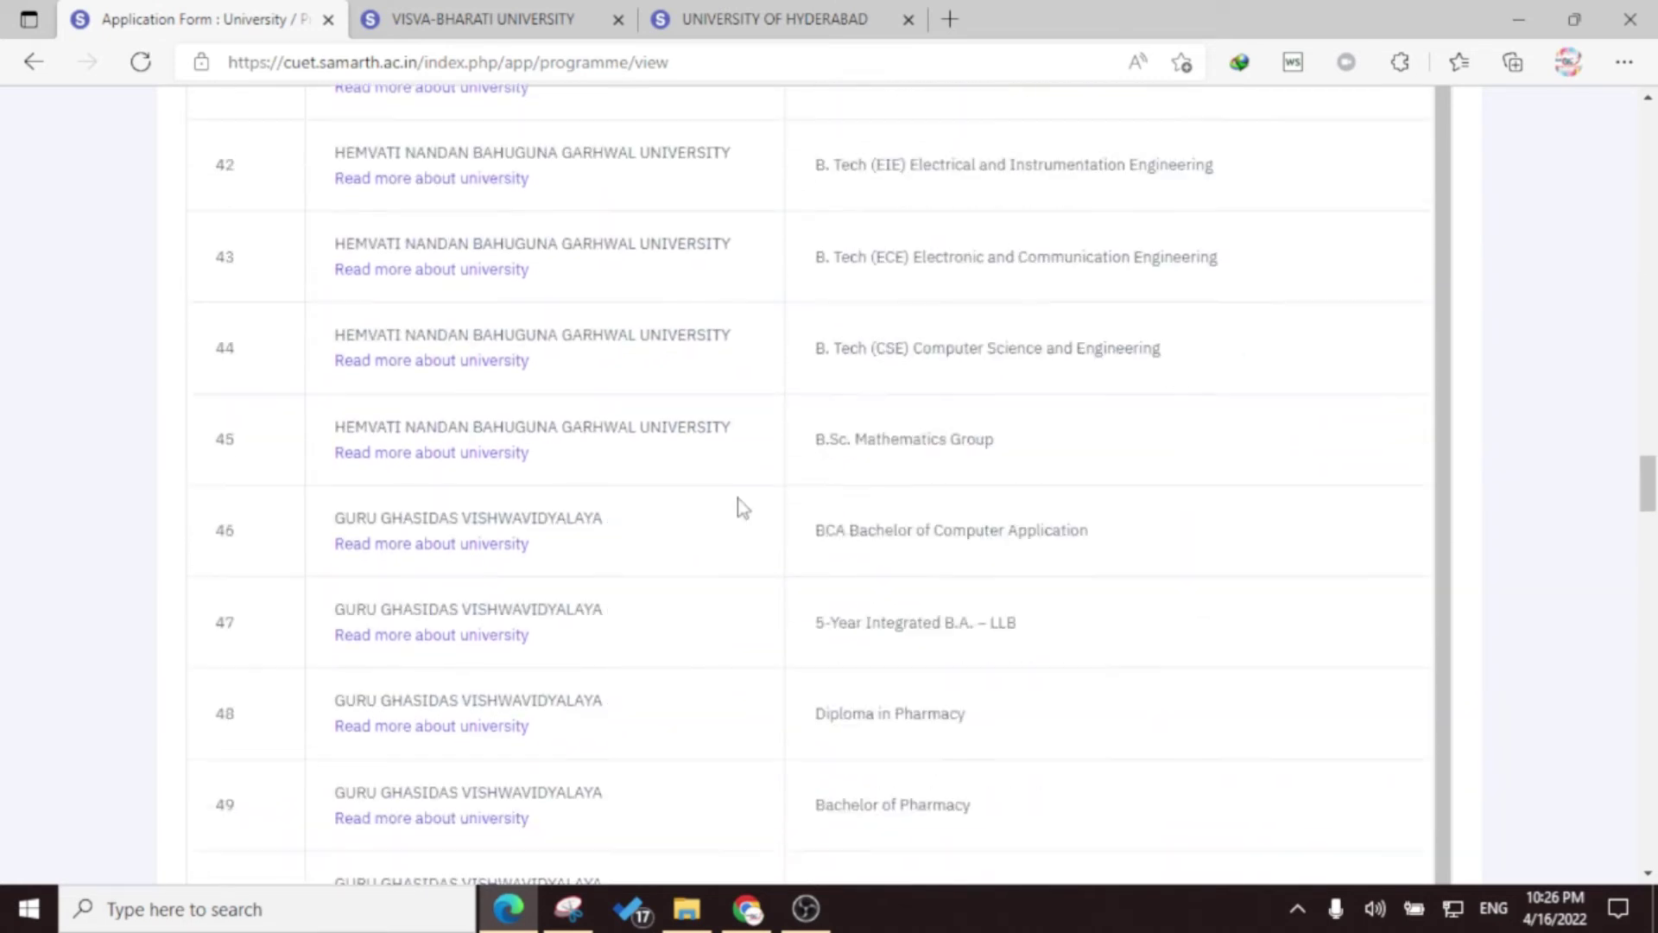
scroll(743, 510, down, 20)
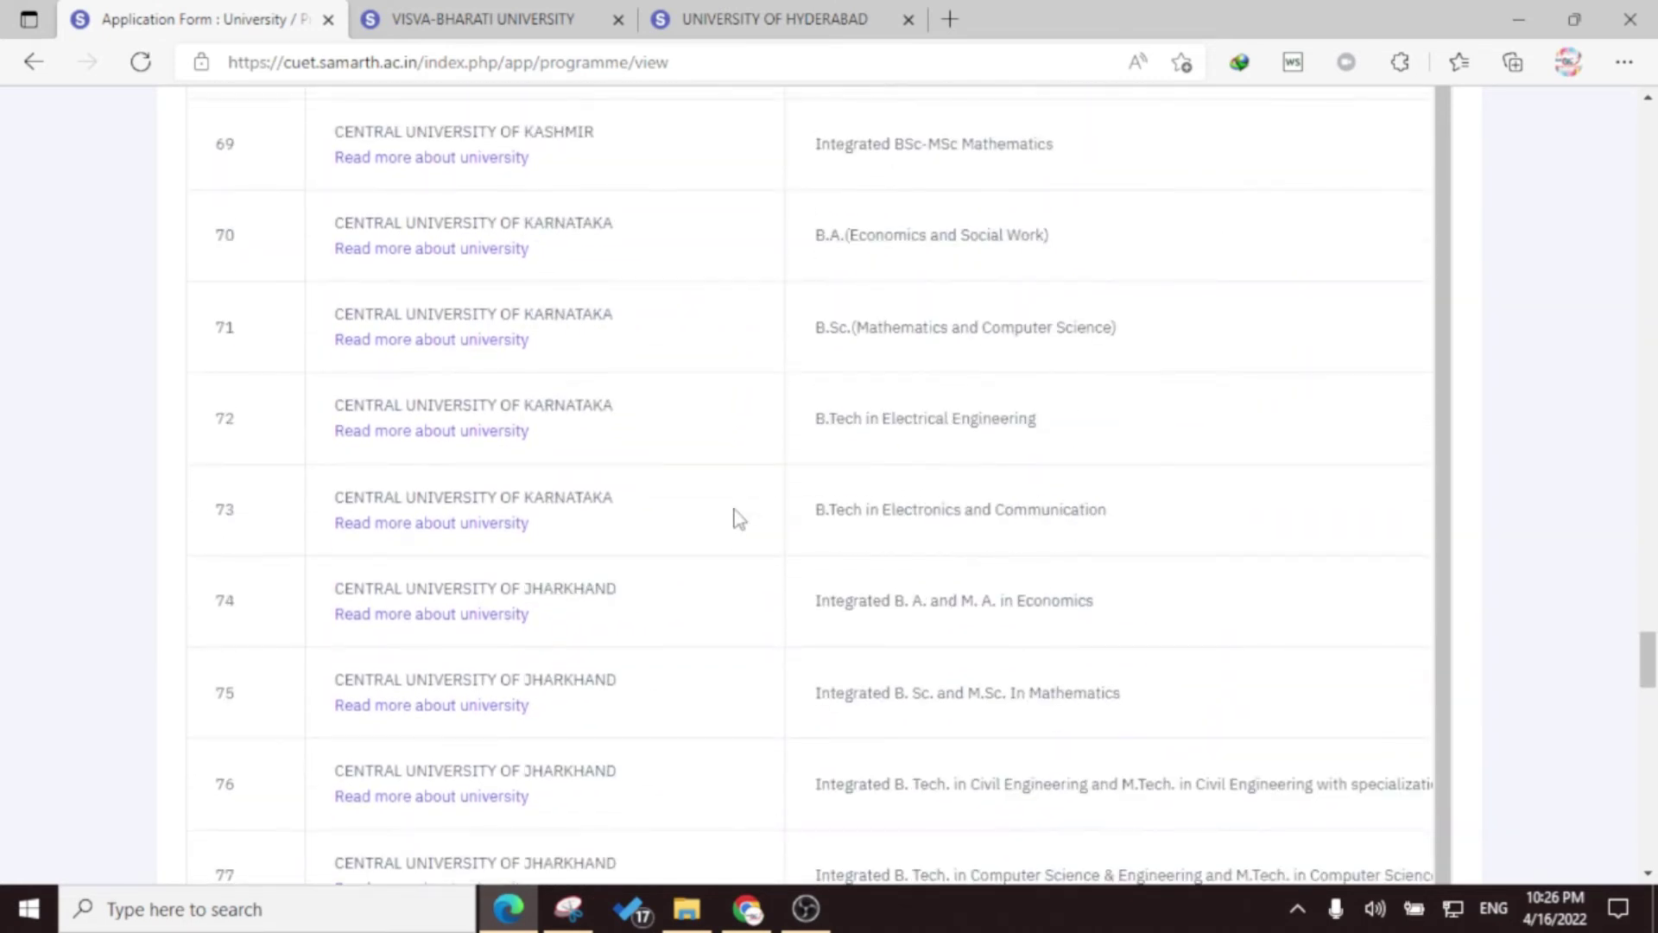
scroll(738, 516, down, 20)
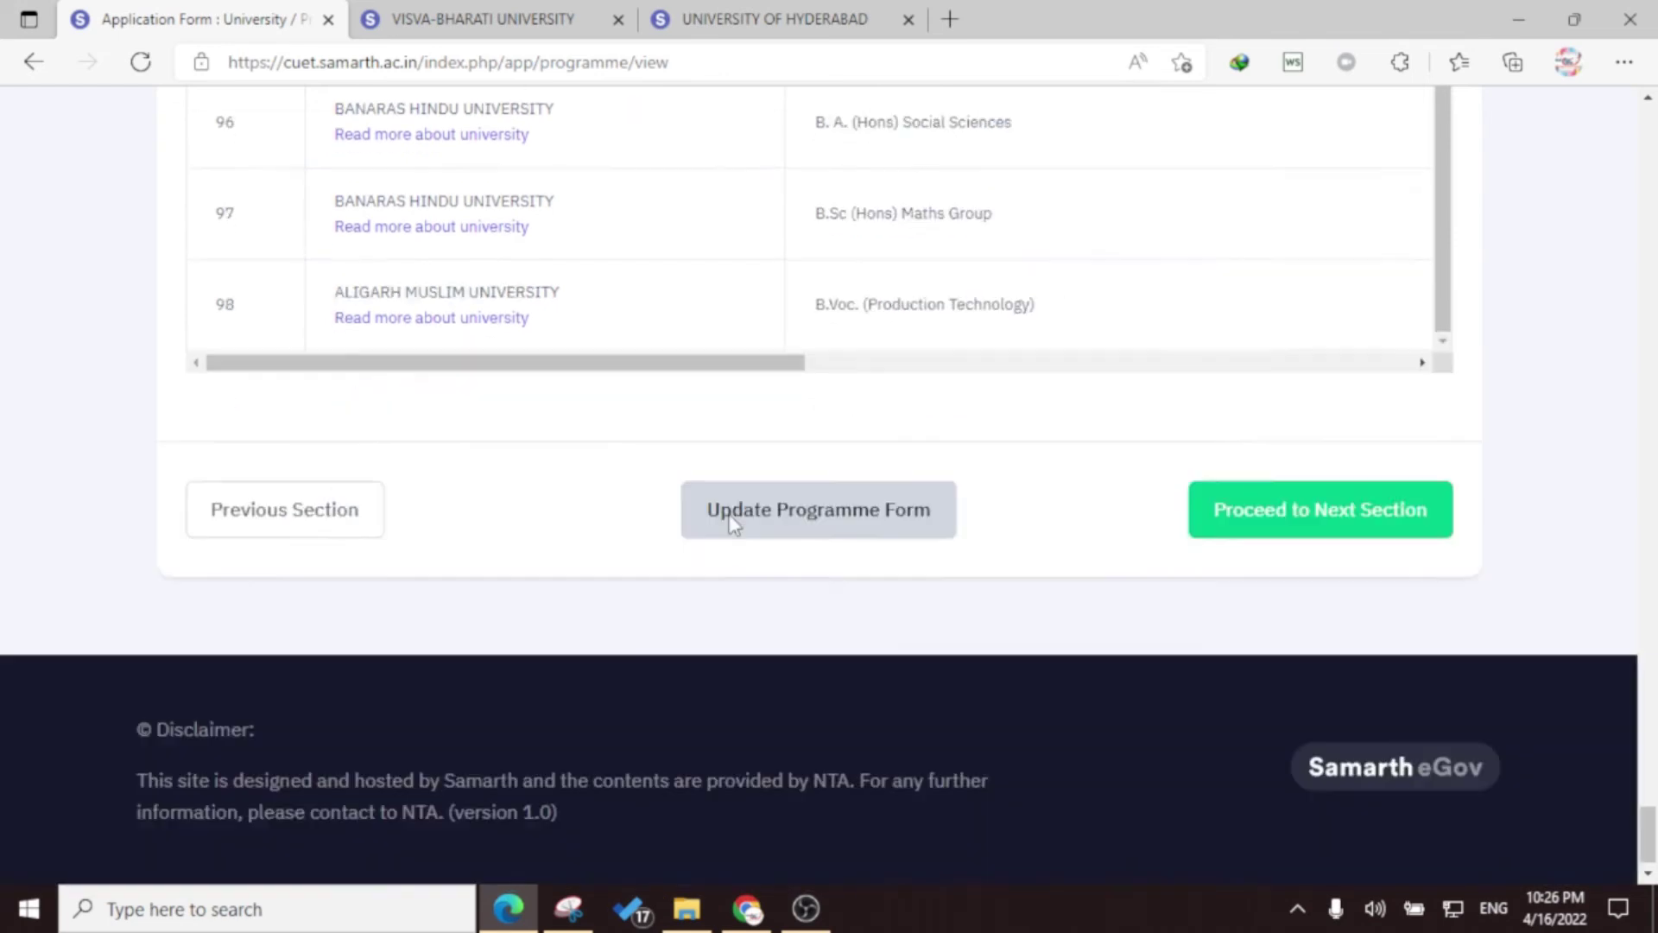
Proceed to the Test Paper section and bring up the subject selections for the first and second slots
click(1306, 518)
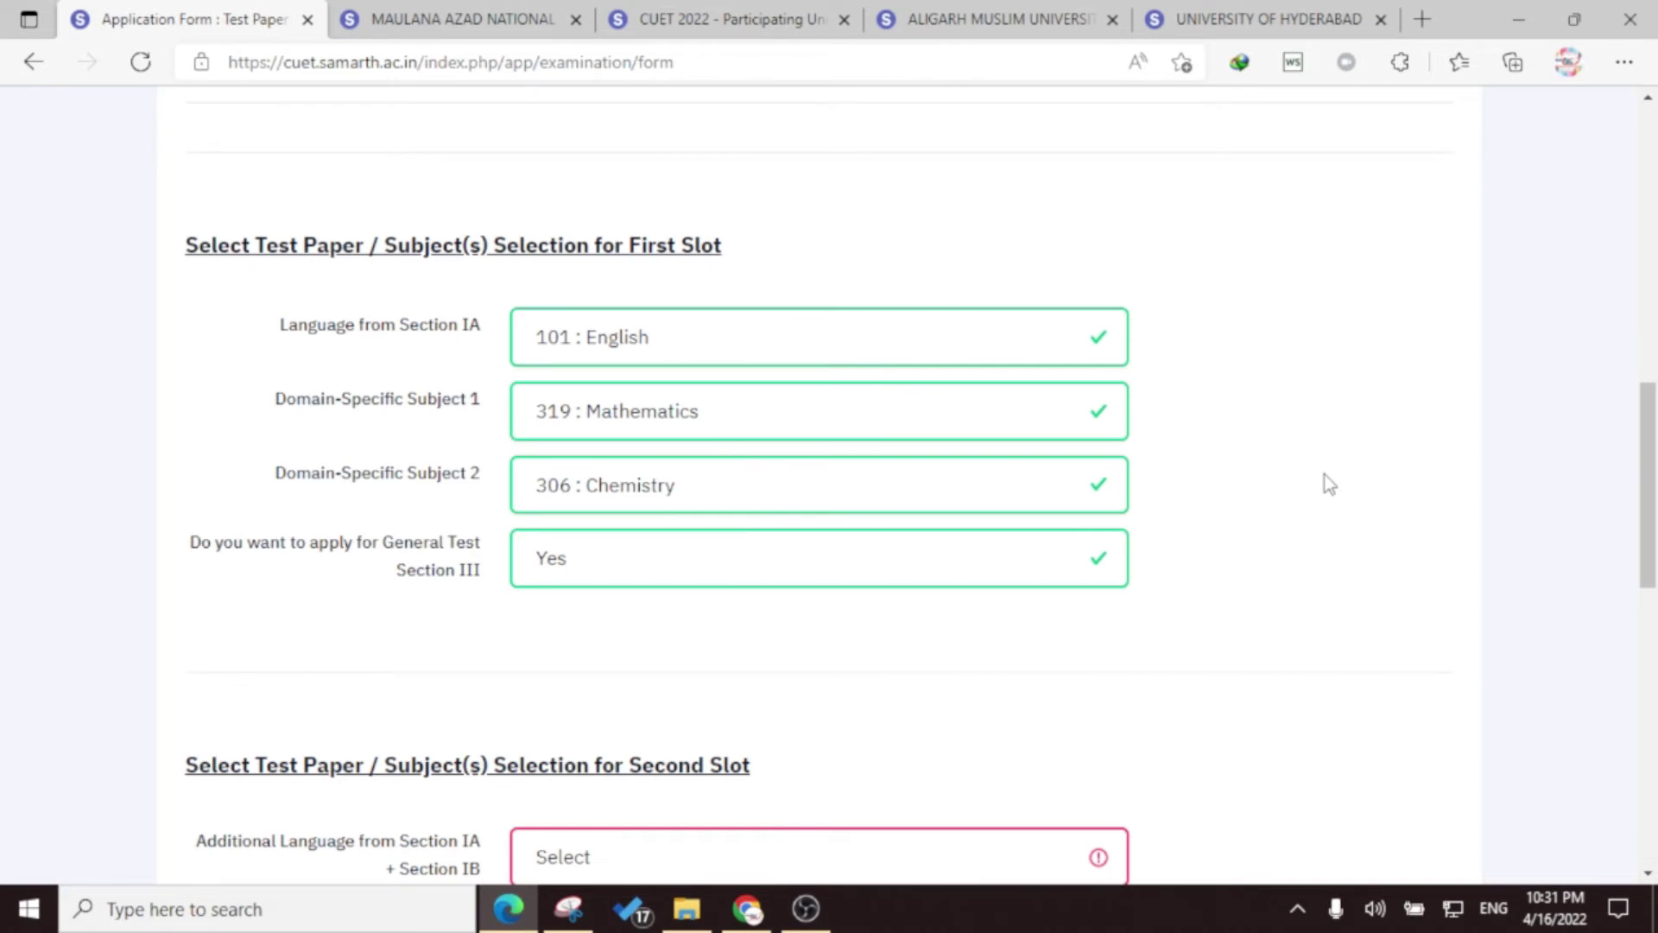
scroll(1329, 484, down, 1)
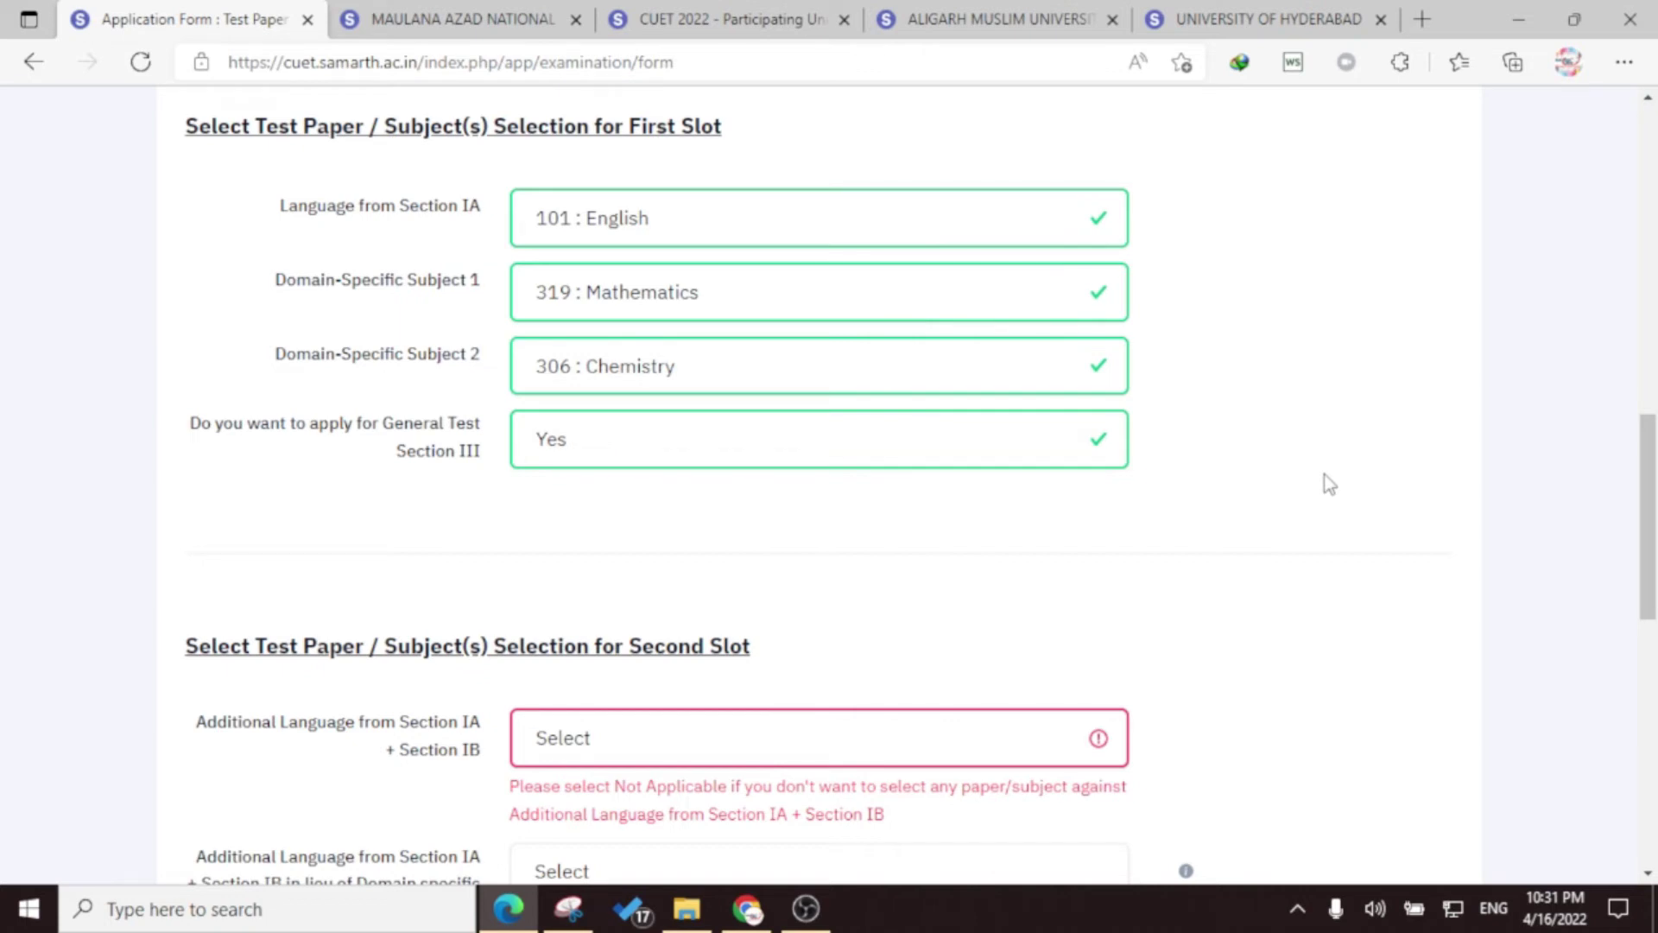
Review the first-slot and second-slot subject selection fields and the declaration on the Test Paper form
scroll(602, 438, up, 1)
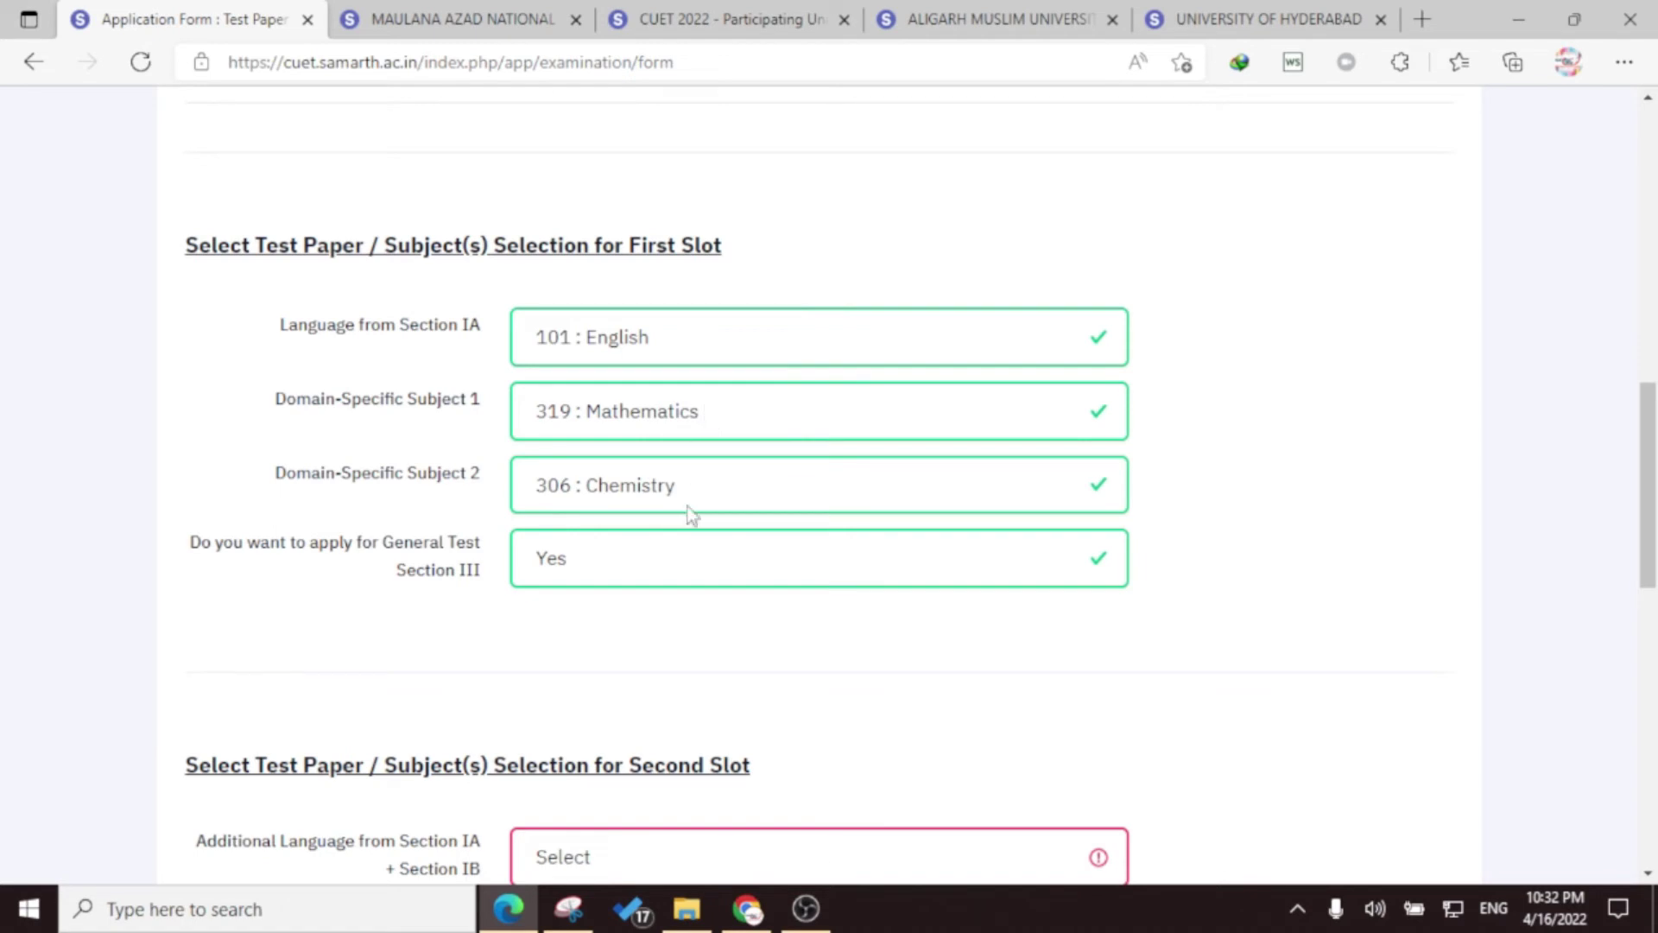
scroll(690, 516, down, 7)
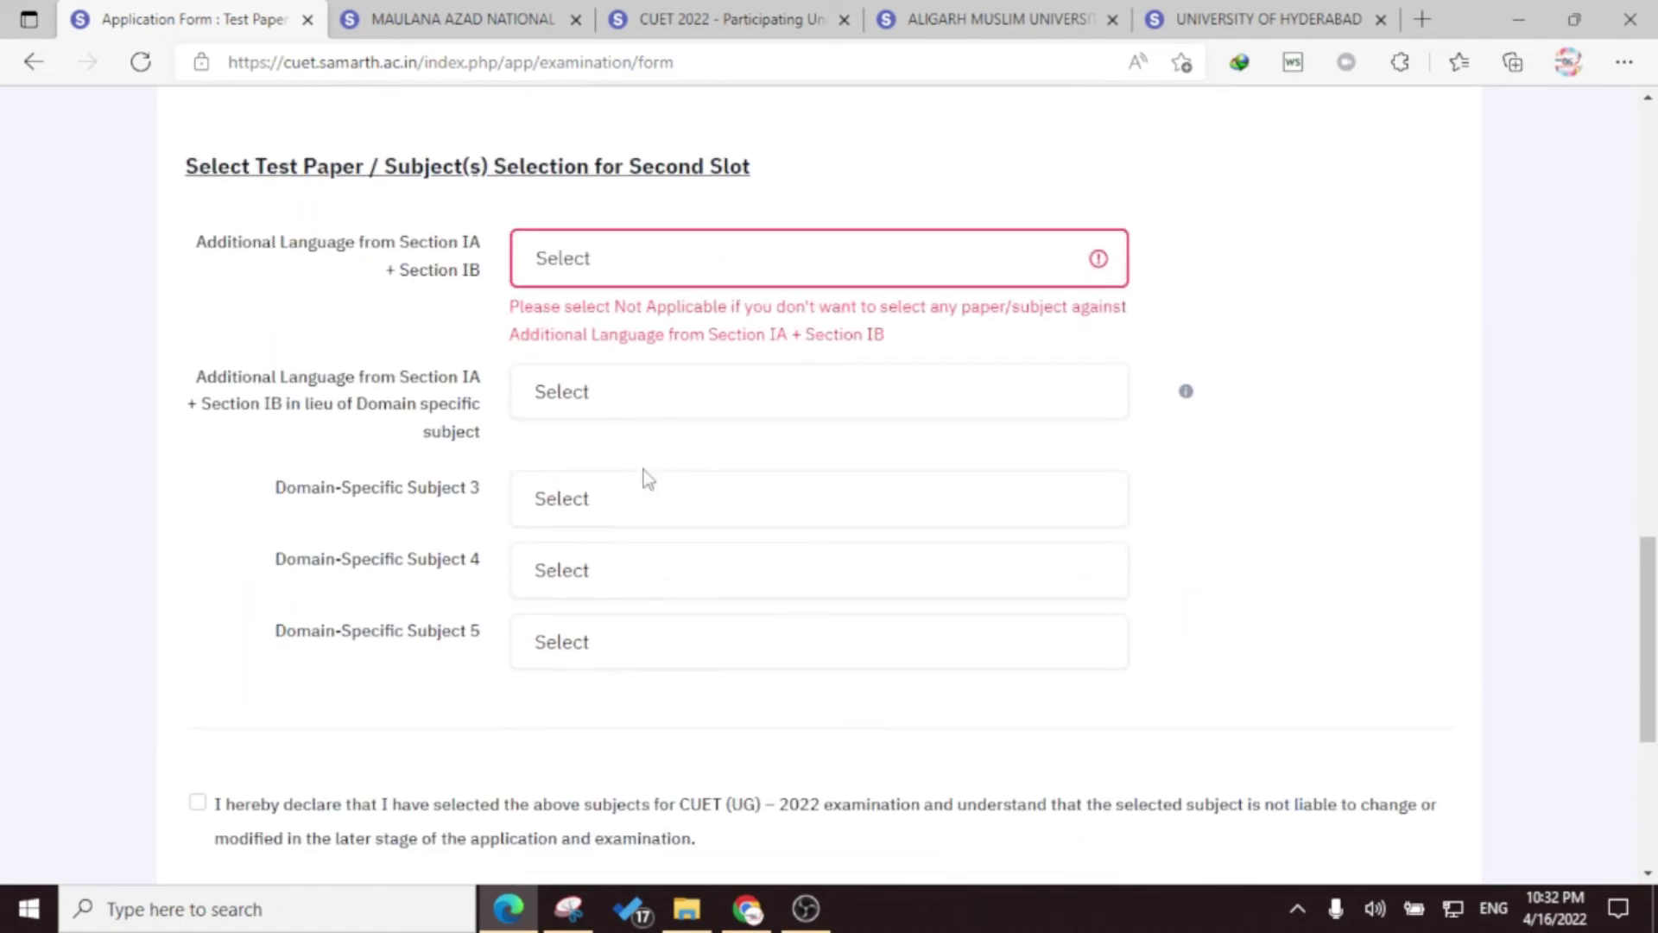
scroll(661, 521, up, 5)
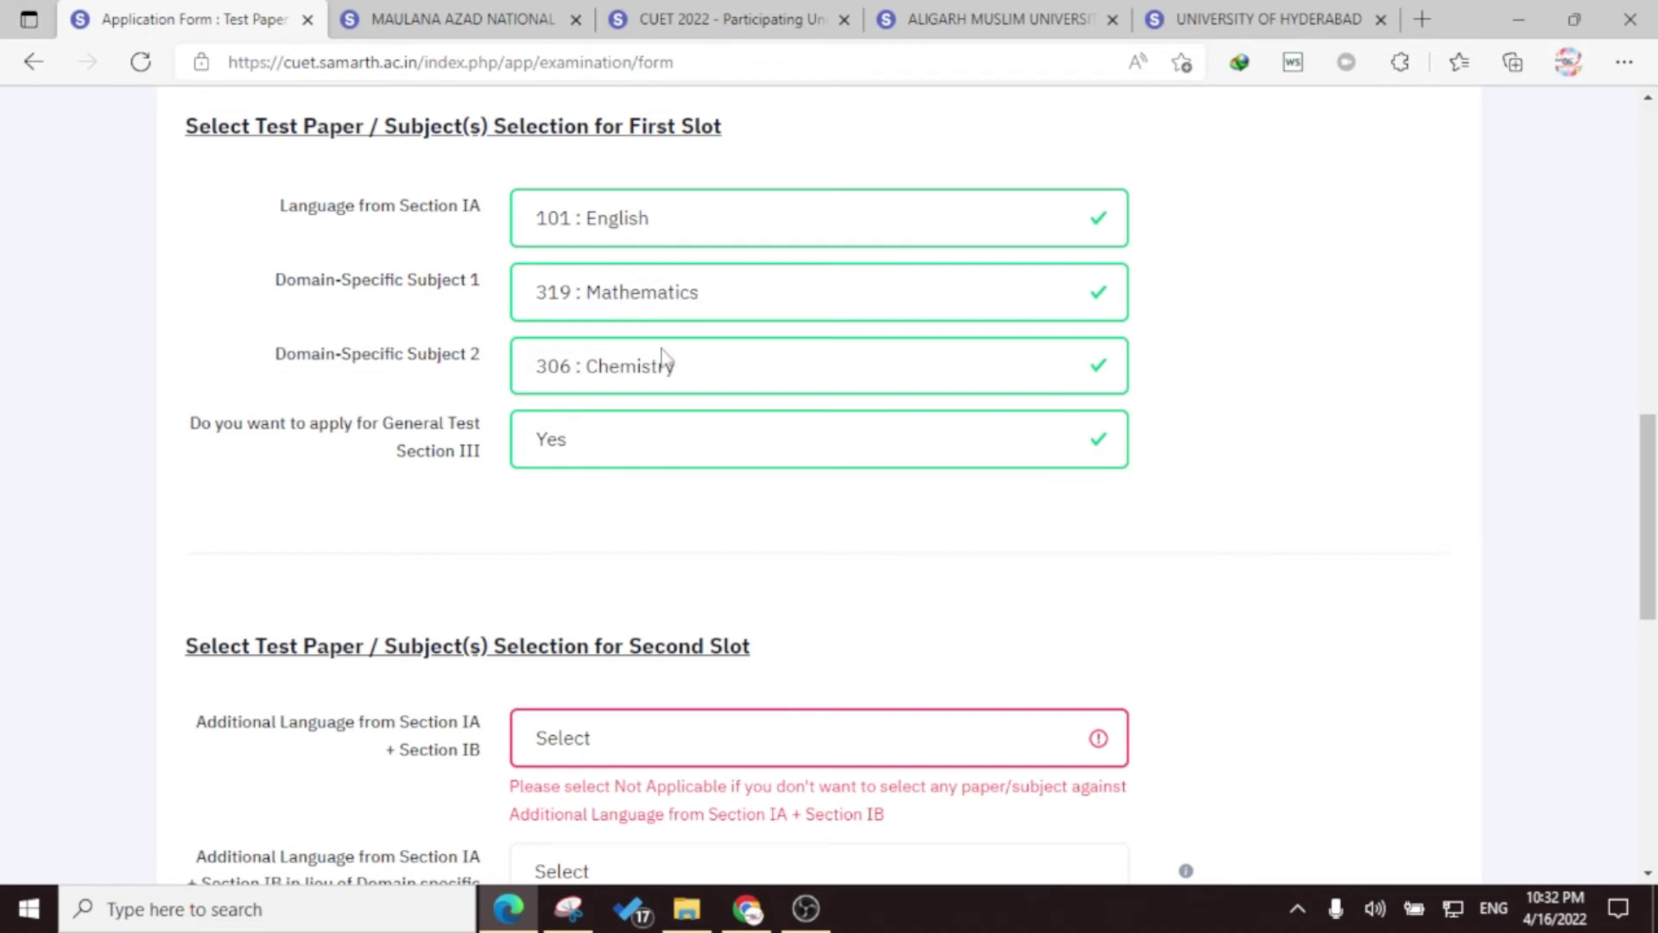
scroll(622, 750, down, 7)
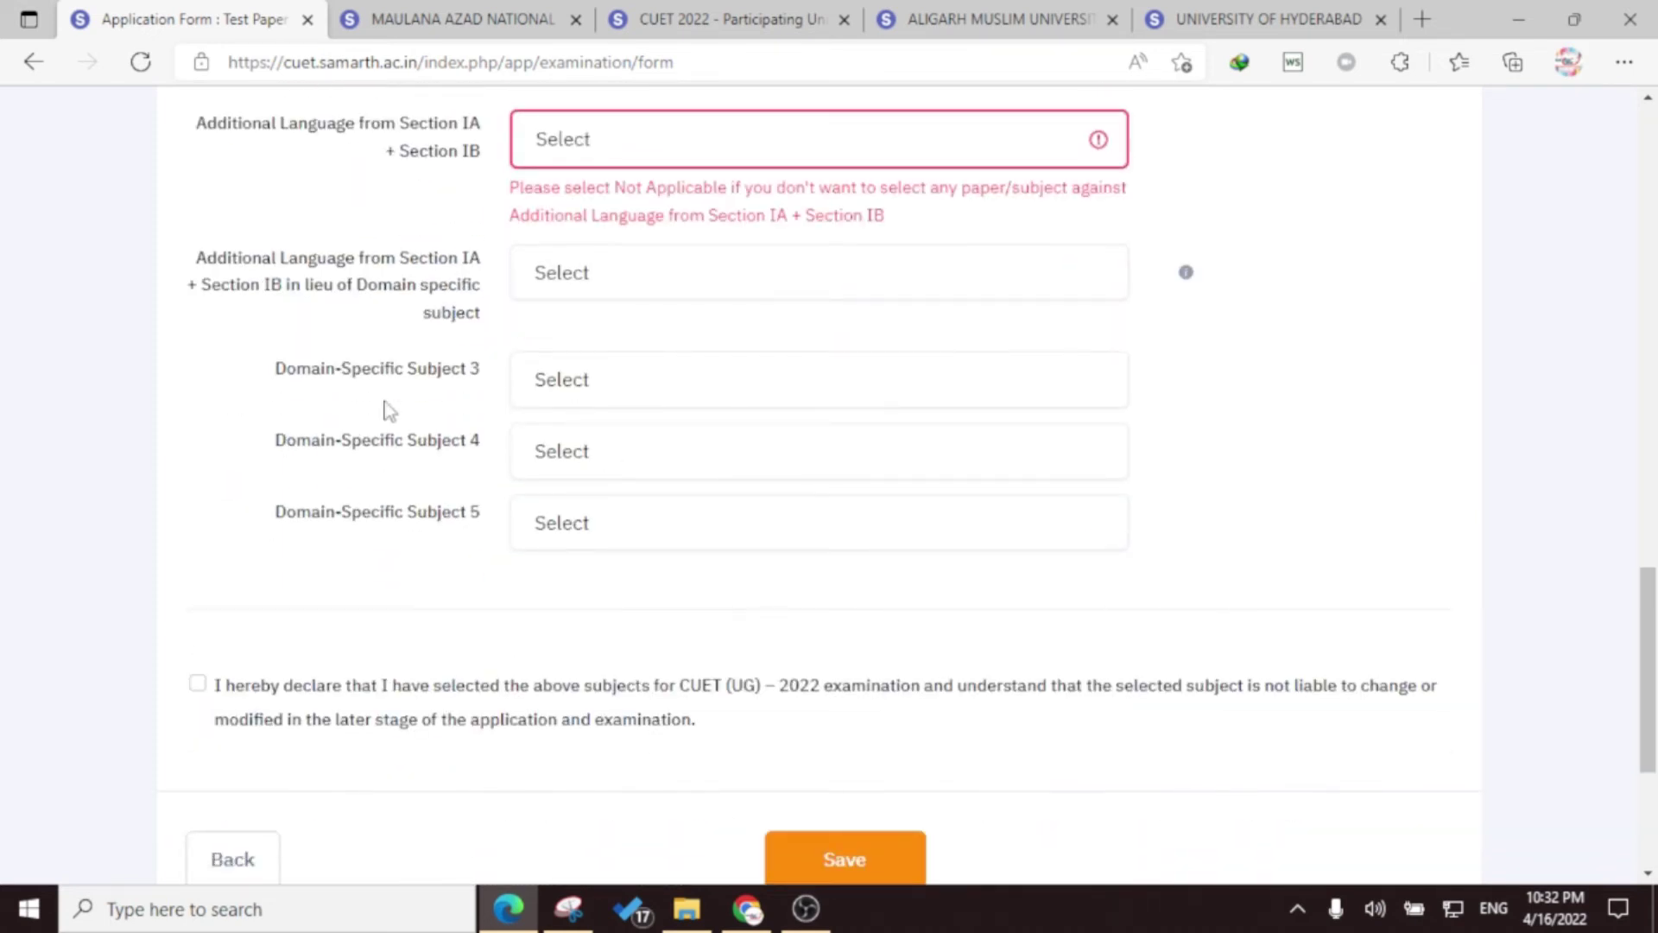
scroll(388, 448, up, 1)
scroll(388, 447, up, 8)
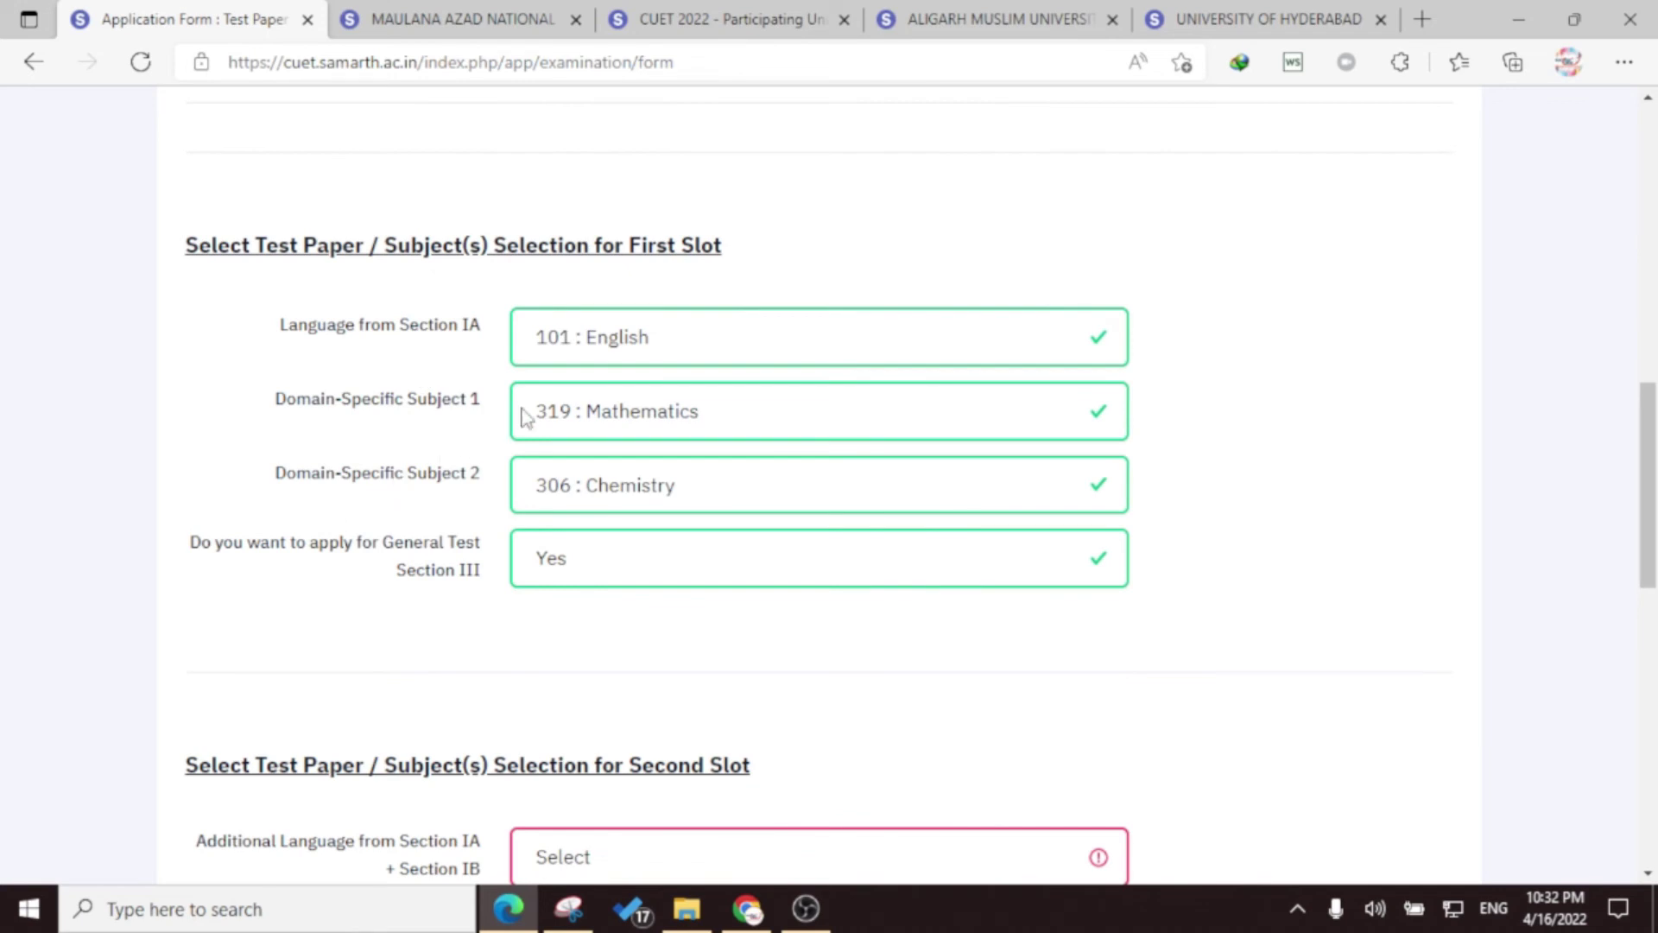
scroll(604, 548, down, 4)
click(659, 522)
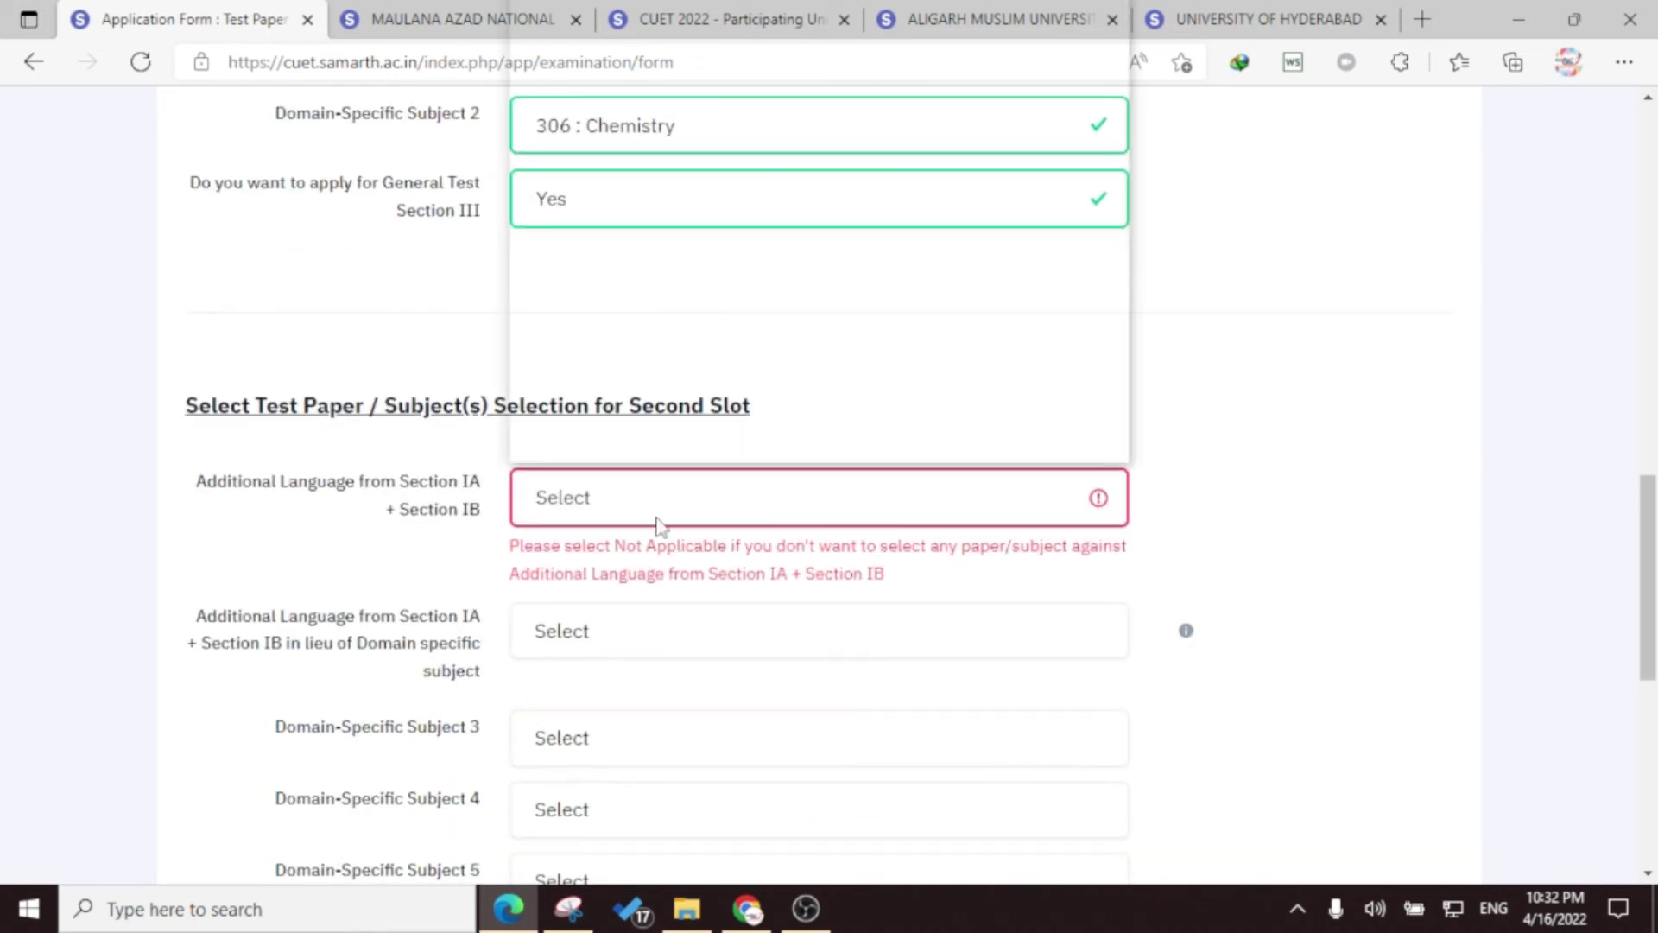
scroll(1317, 510, up, 3)
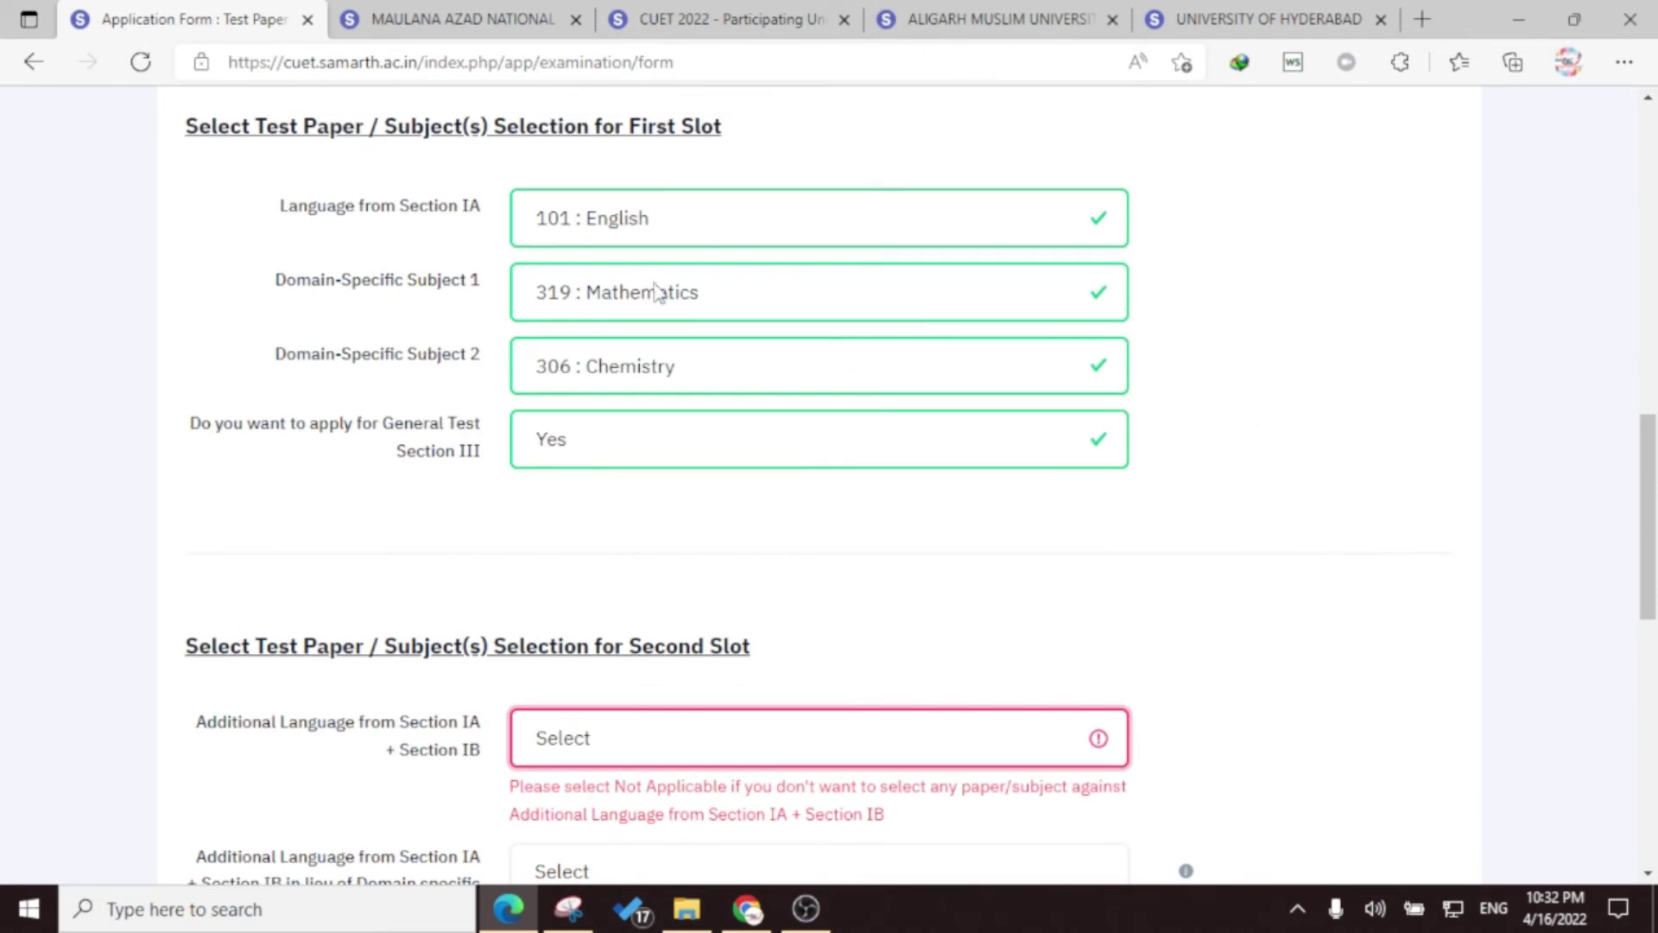
scroll(666, 296, down, 5)
scroll(777, 432, down, 3)
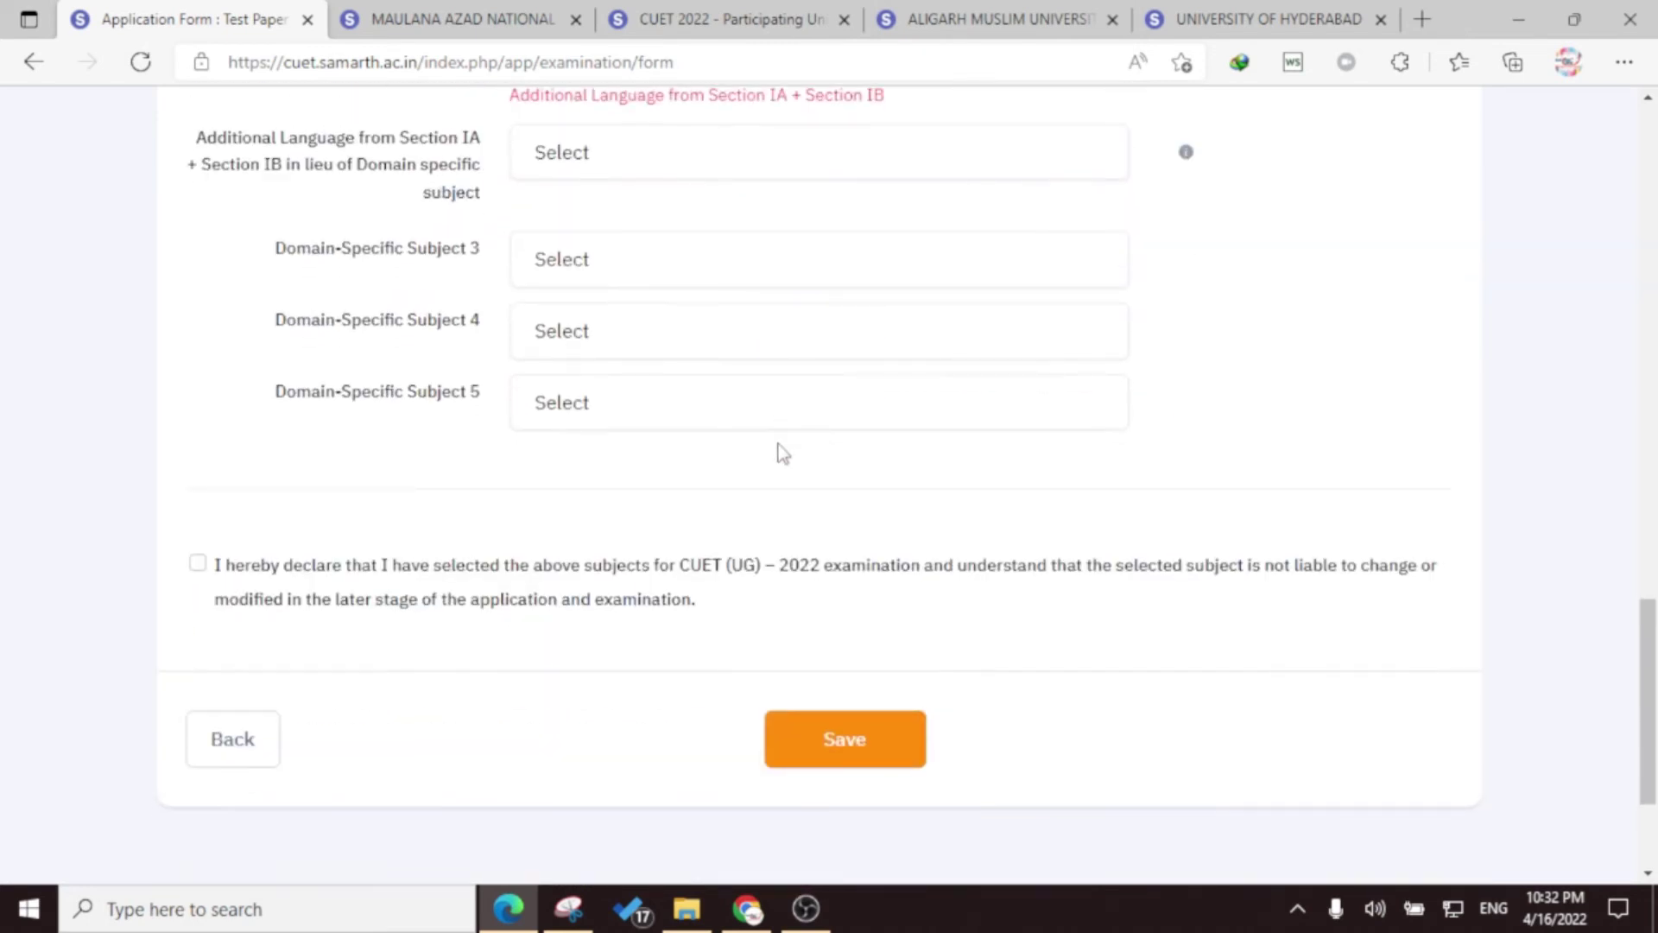
scroll(786, 511, up, 4)
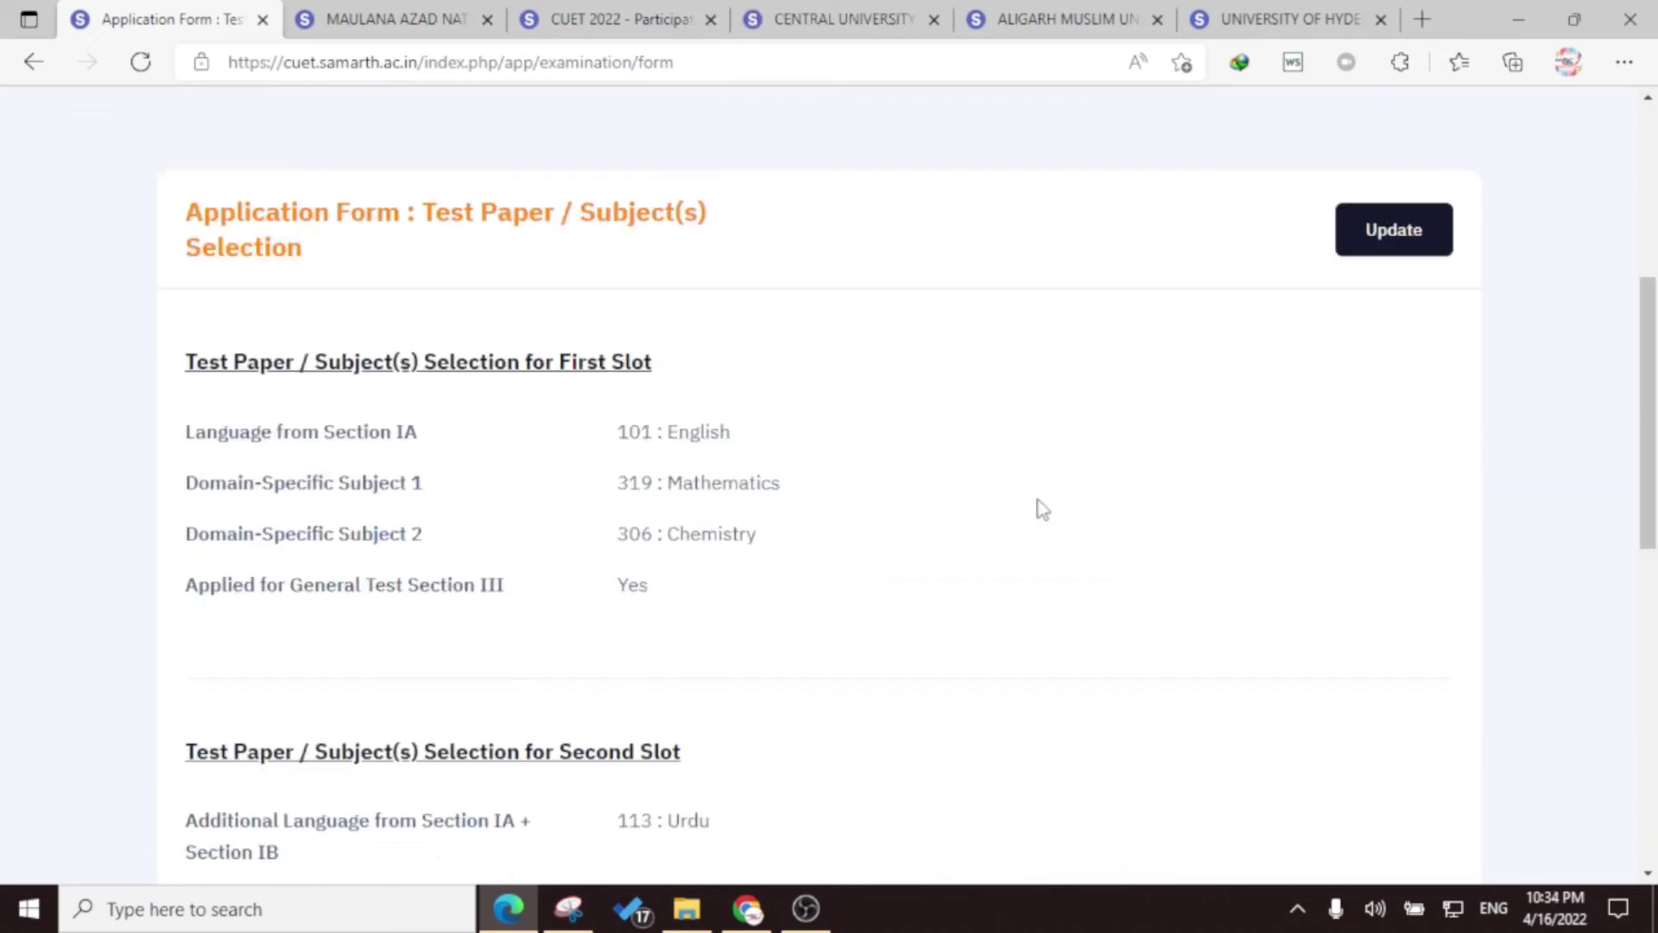
Check the saved test paper summary for both slots and proceed to the Examination Center section
scroll(682, 375, up, 1)
scroll(604, 449, down, 1)
scroll(584, 511, down, 4)
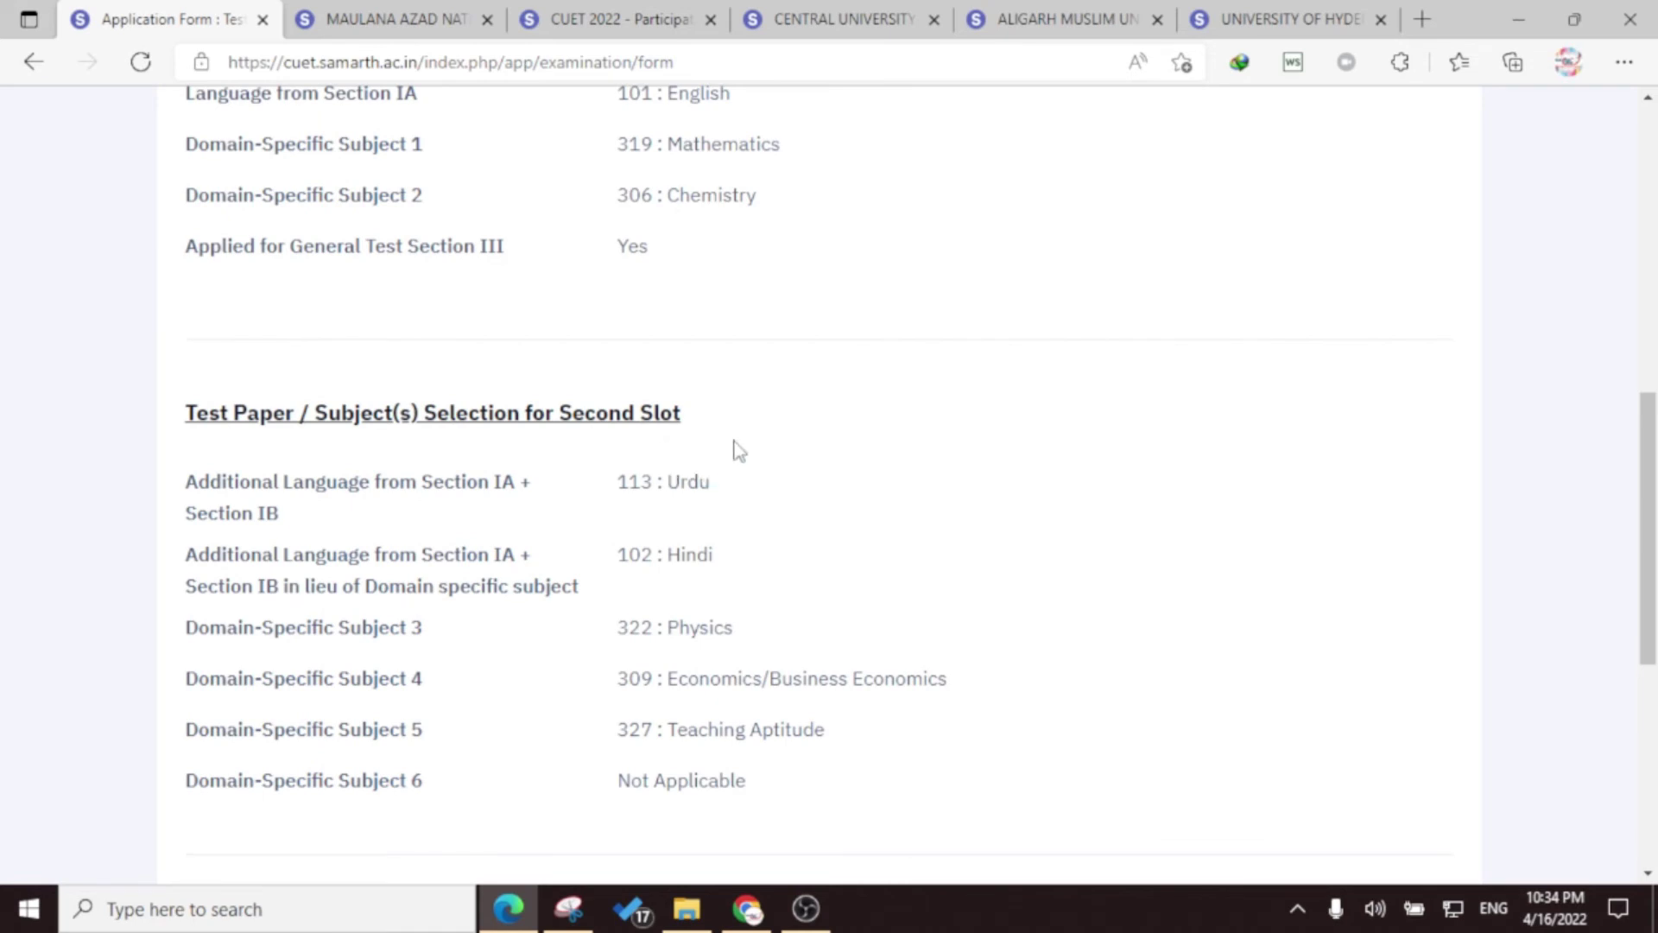
scroll(1103, 530, down, 6)
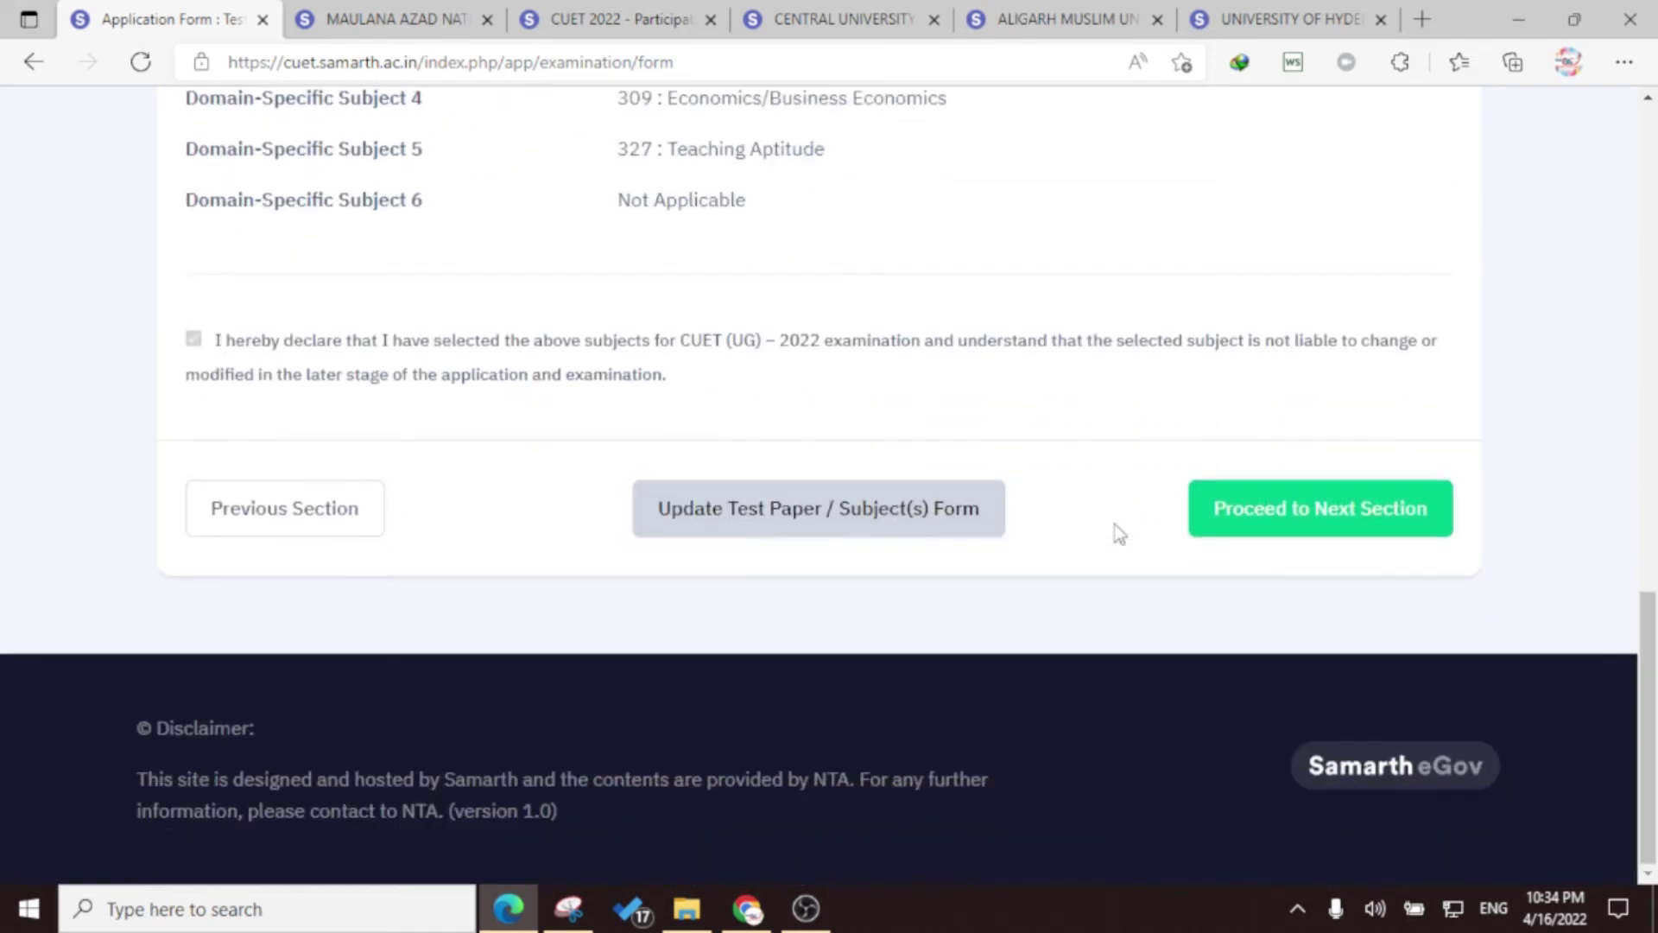
click(1362, 504)
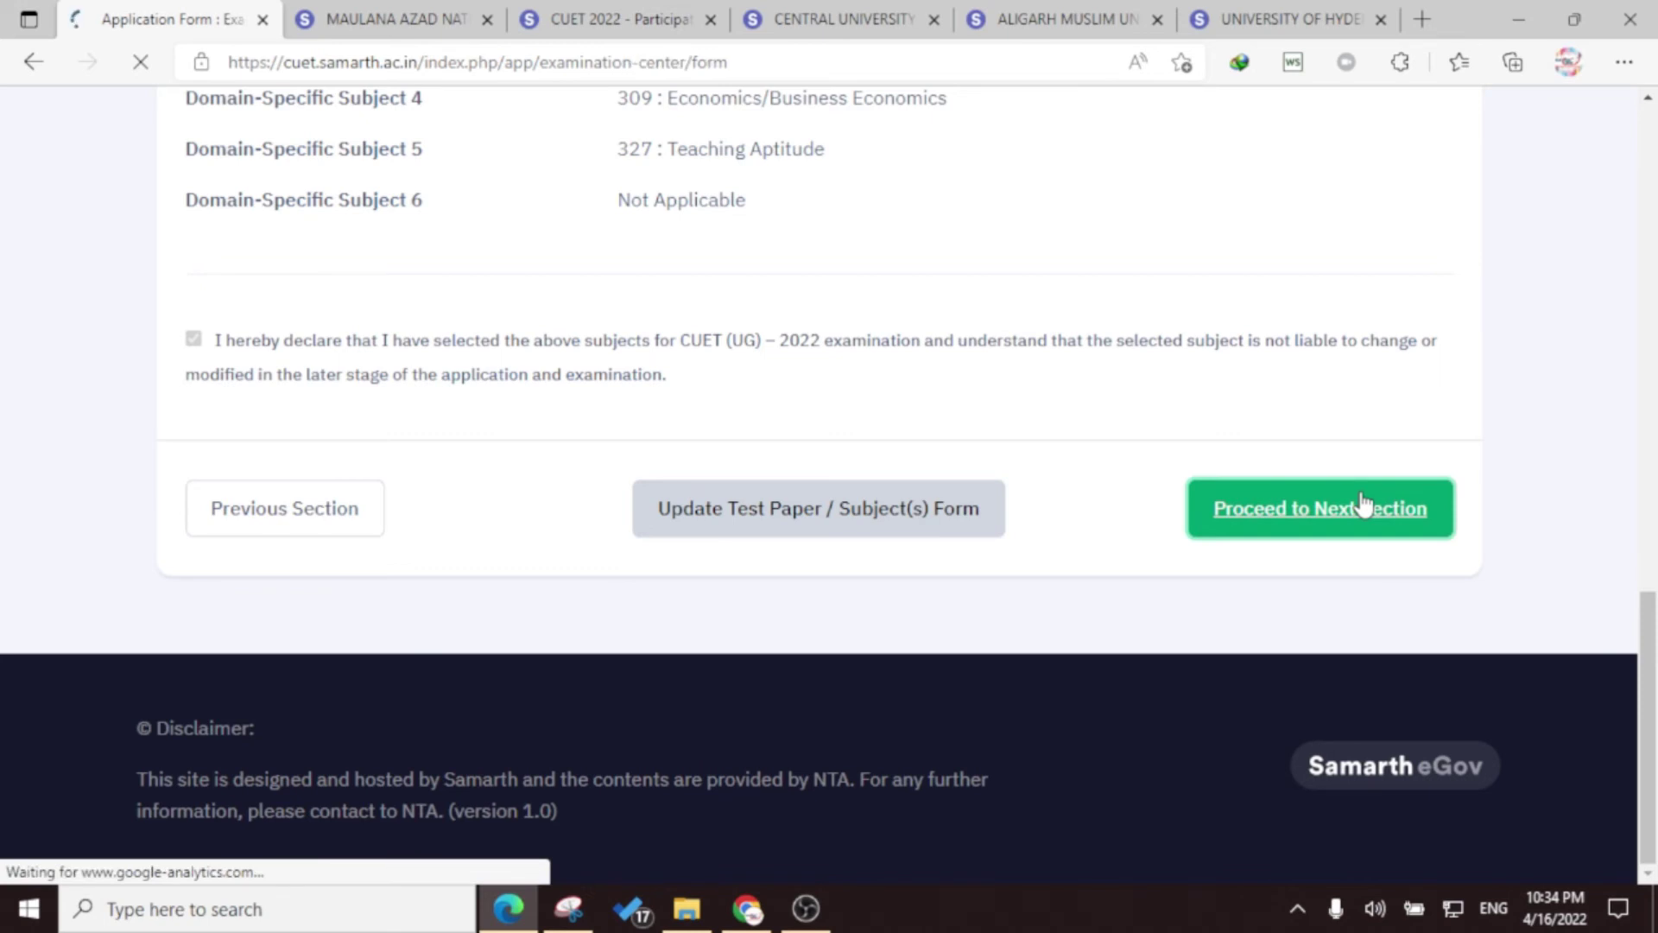
Set the Question Paper Medium to Hindi in the examination center details
scroll(1360, 509, down, 4)
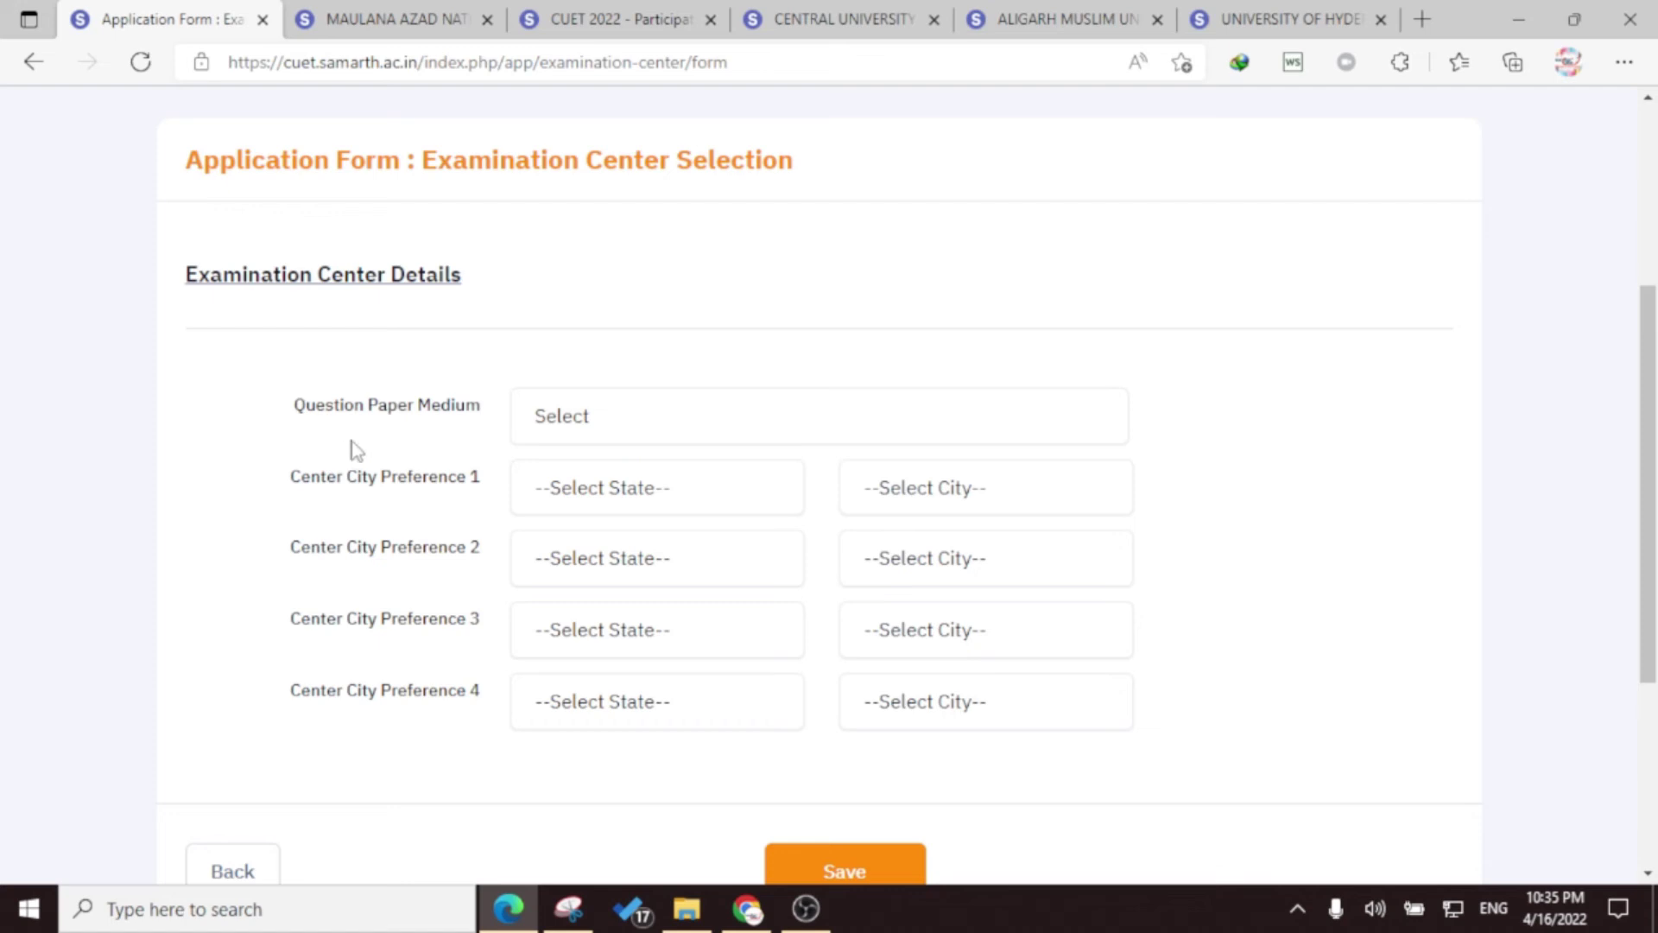
scroll(896, 429, down, 4)
scroll(895, 429, up, 4)
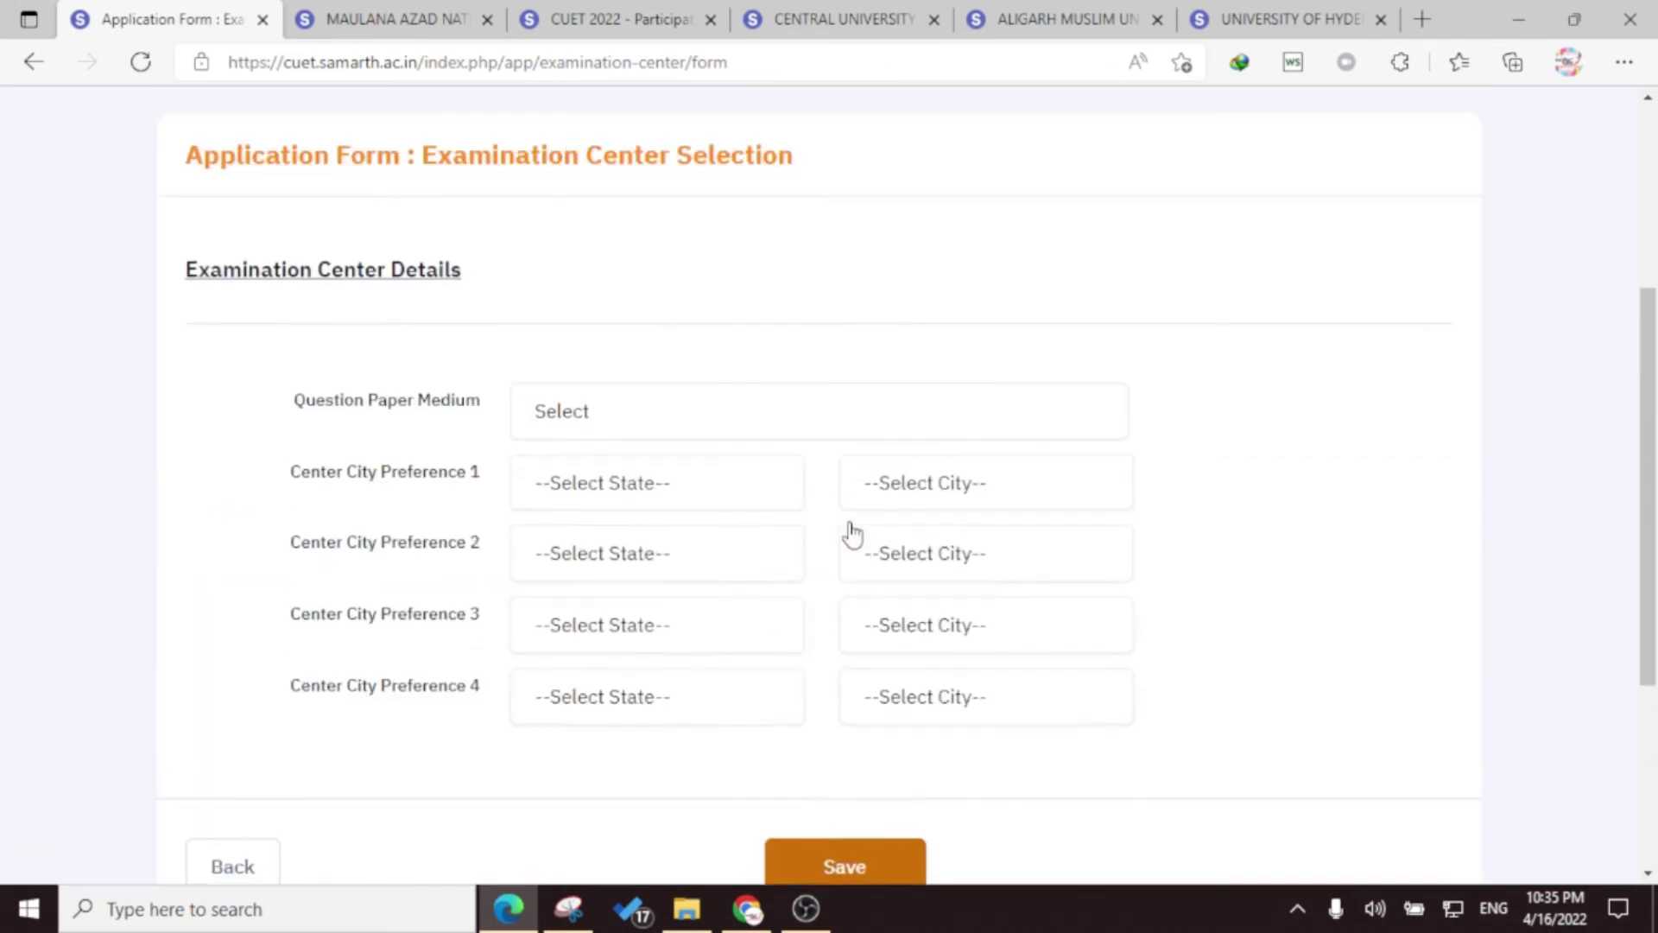
click(943, 419)
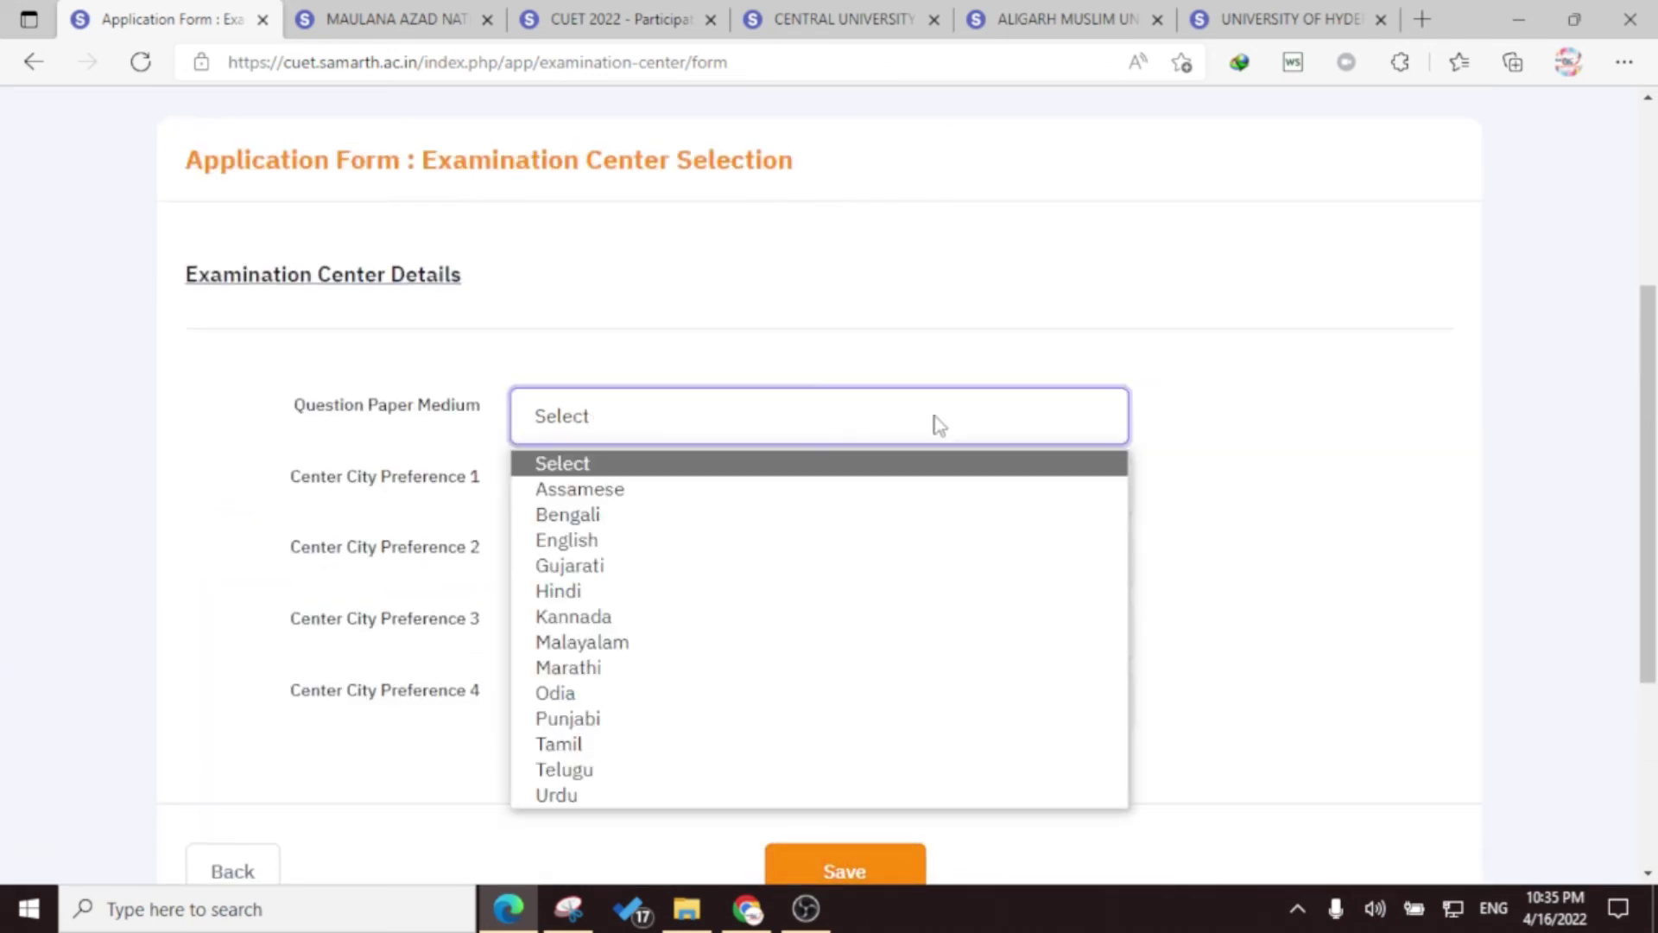
click(723, 590)
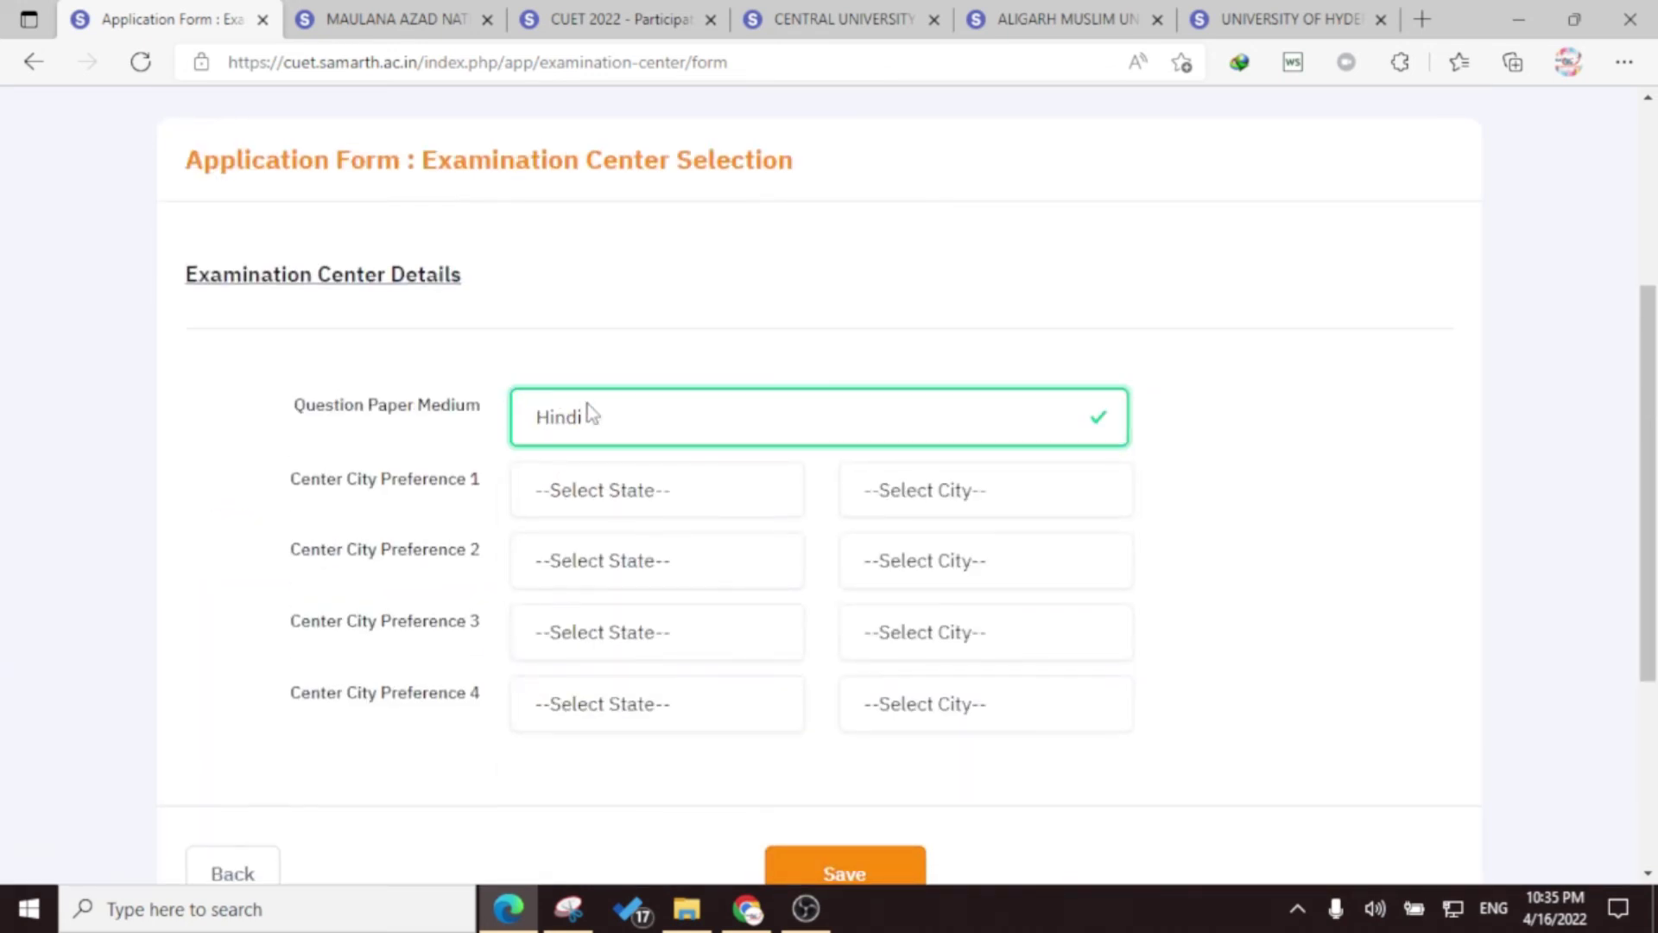
click(688, 433)
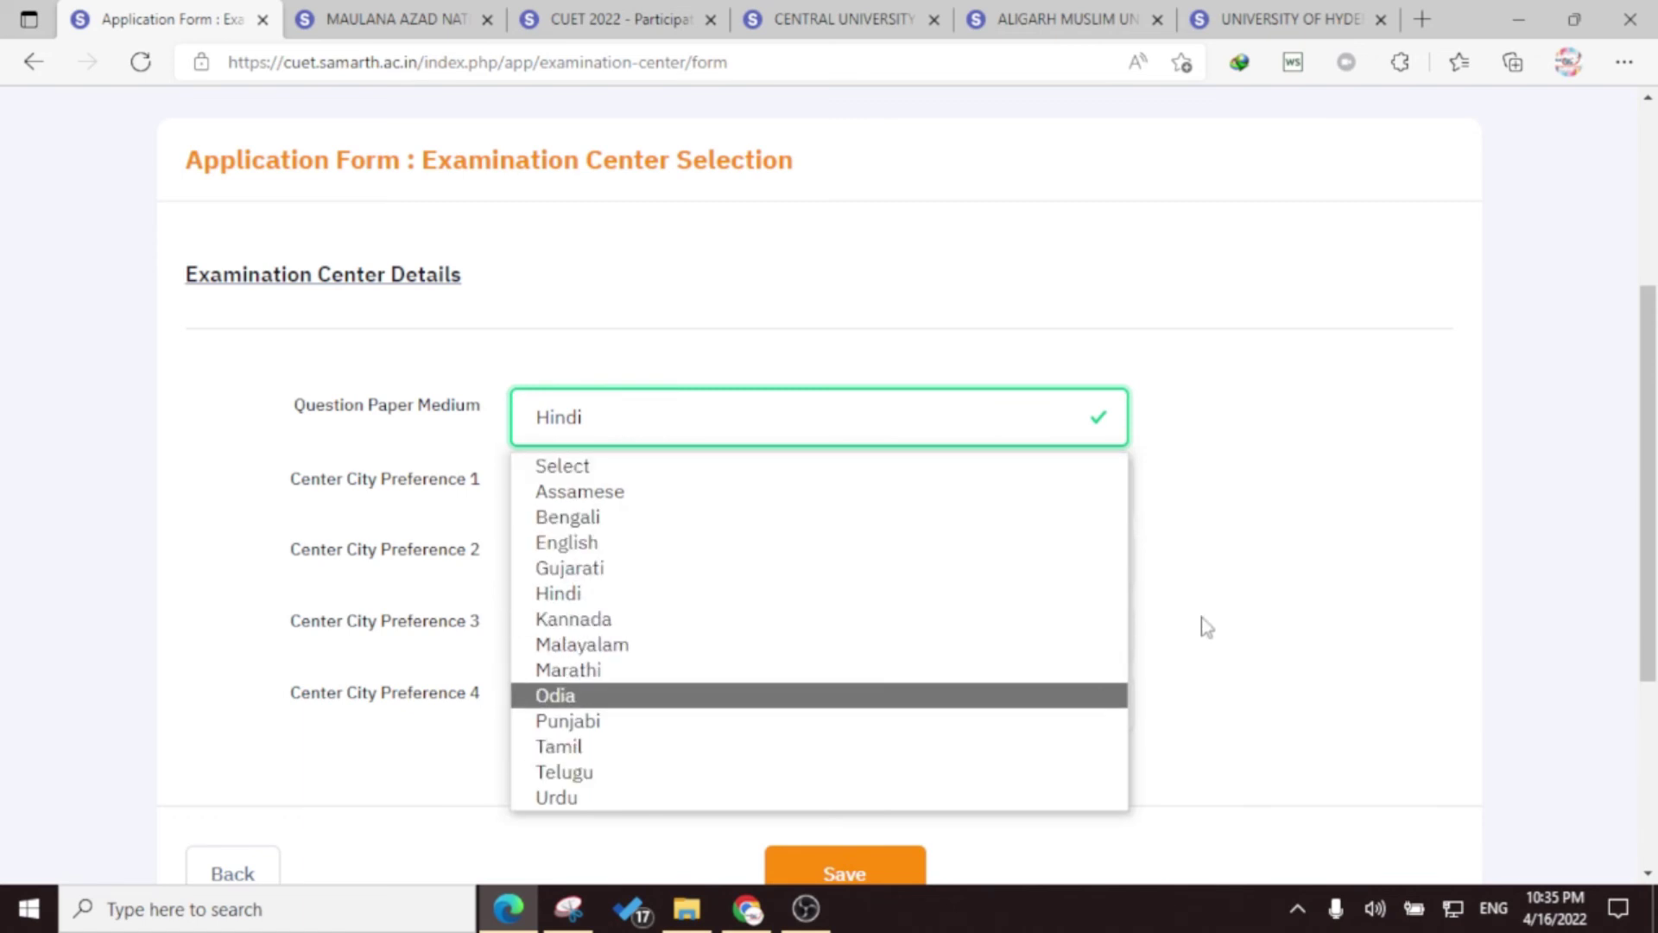
click(1354, 604)
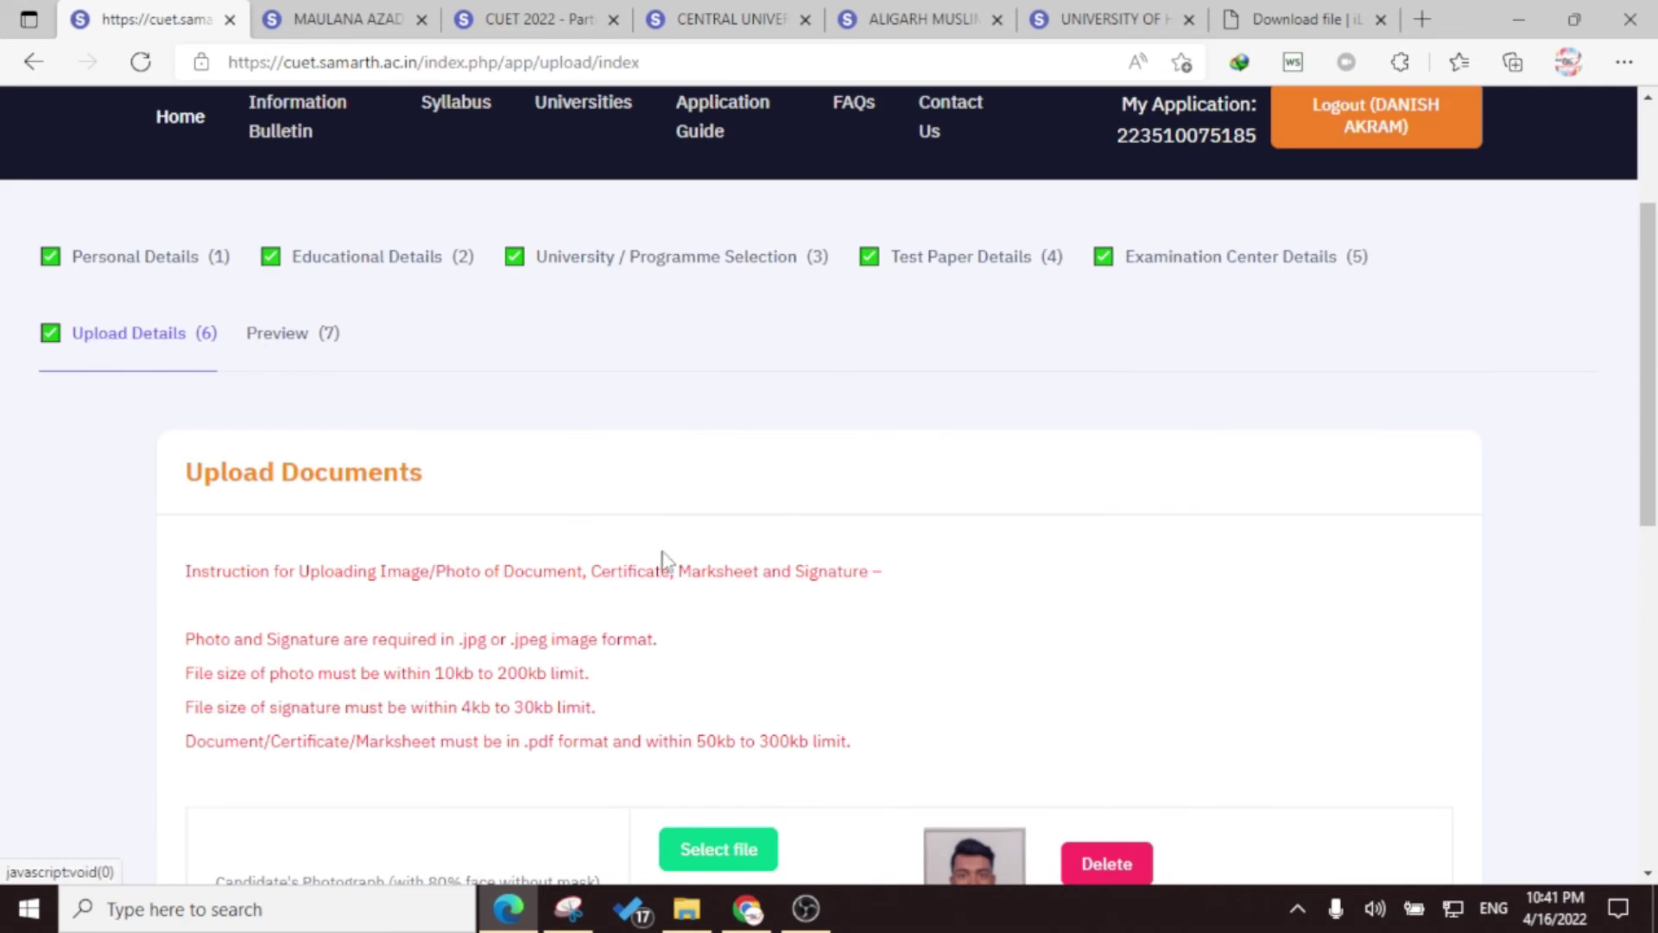
Check the uploaded photograph, signature and Class X certificate, and proceed to the Preview section
scroll(663, 559, down, 5)
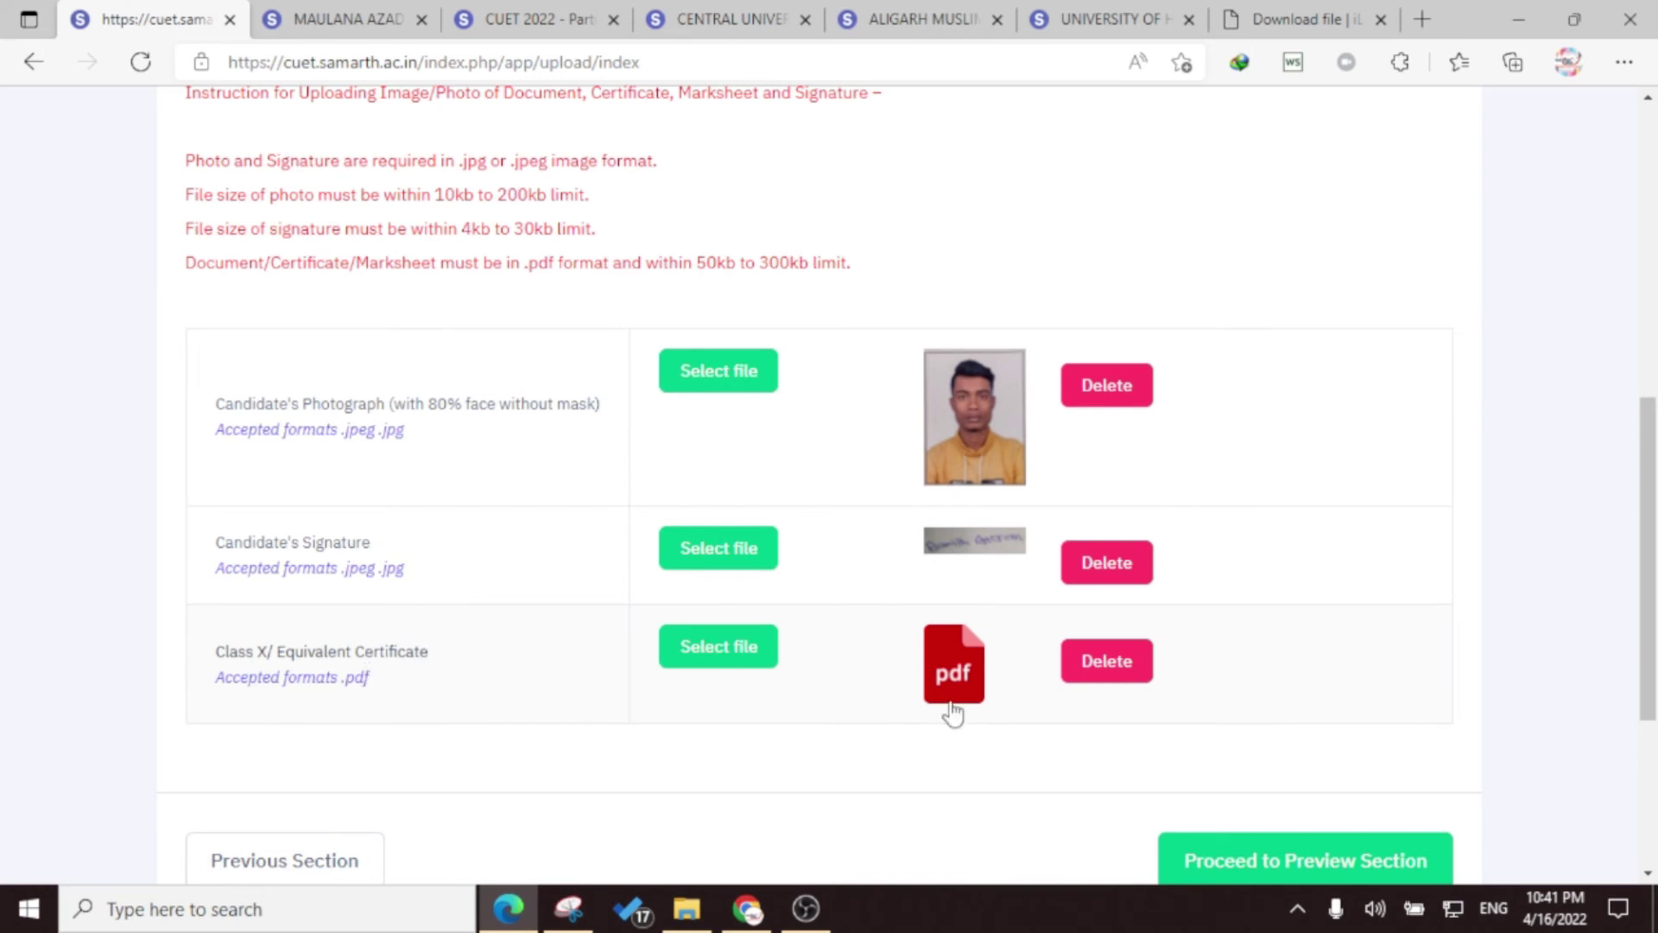
scroll(1113, 654, down, 3)
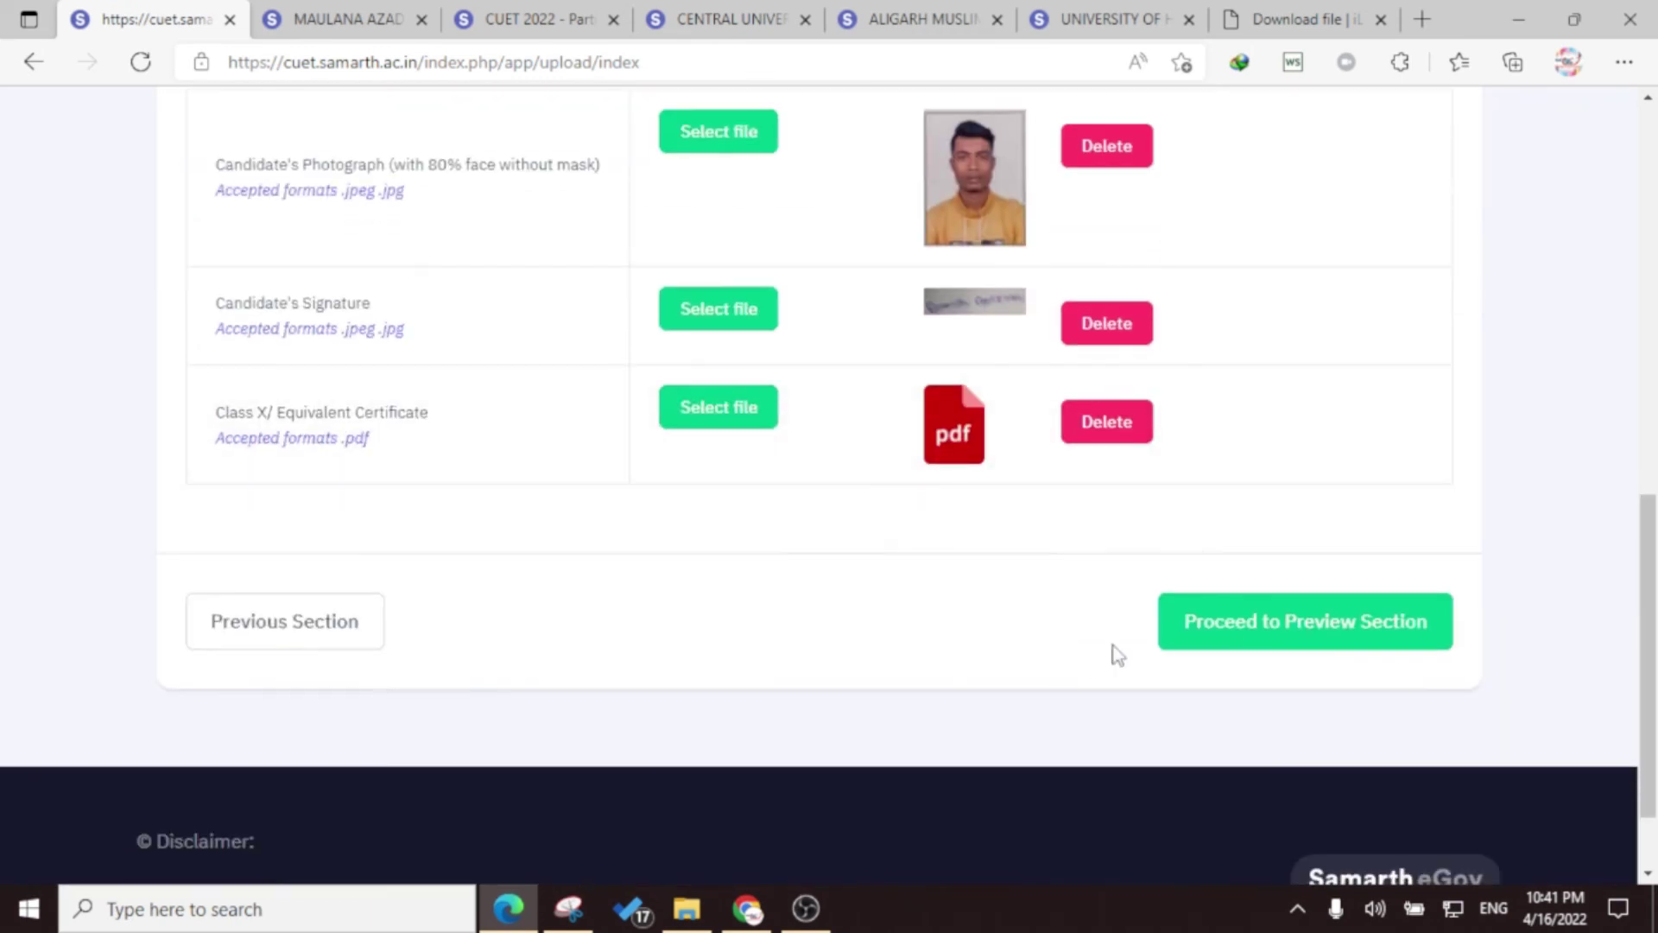
click(1255, 643)
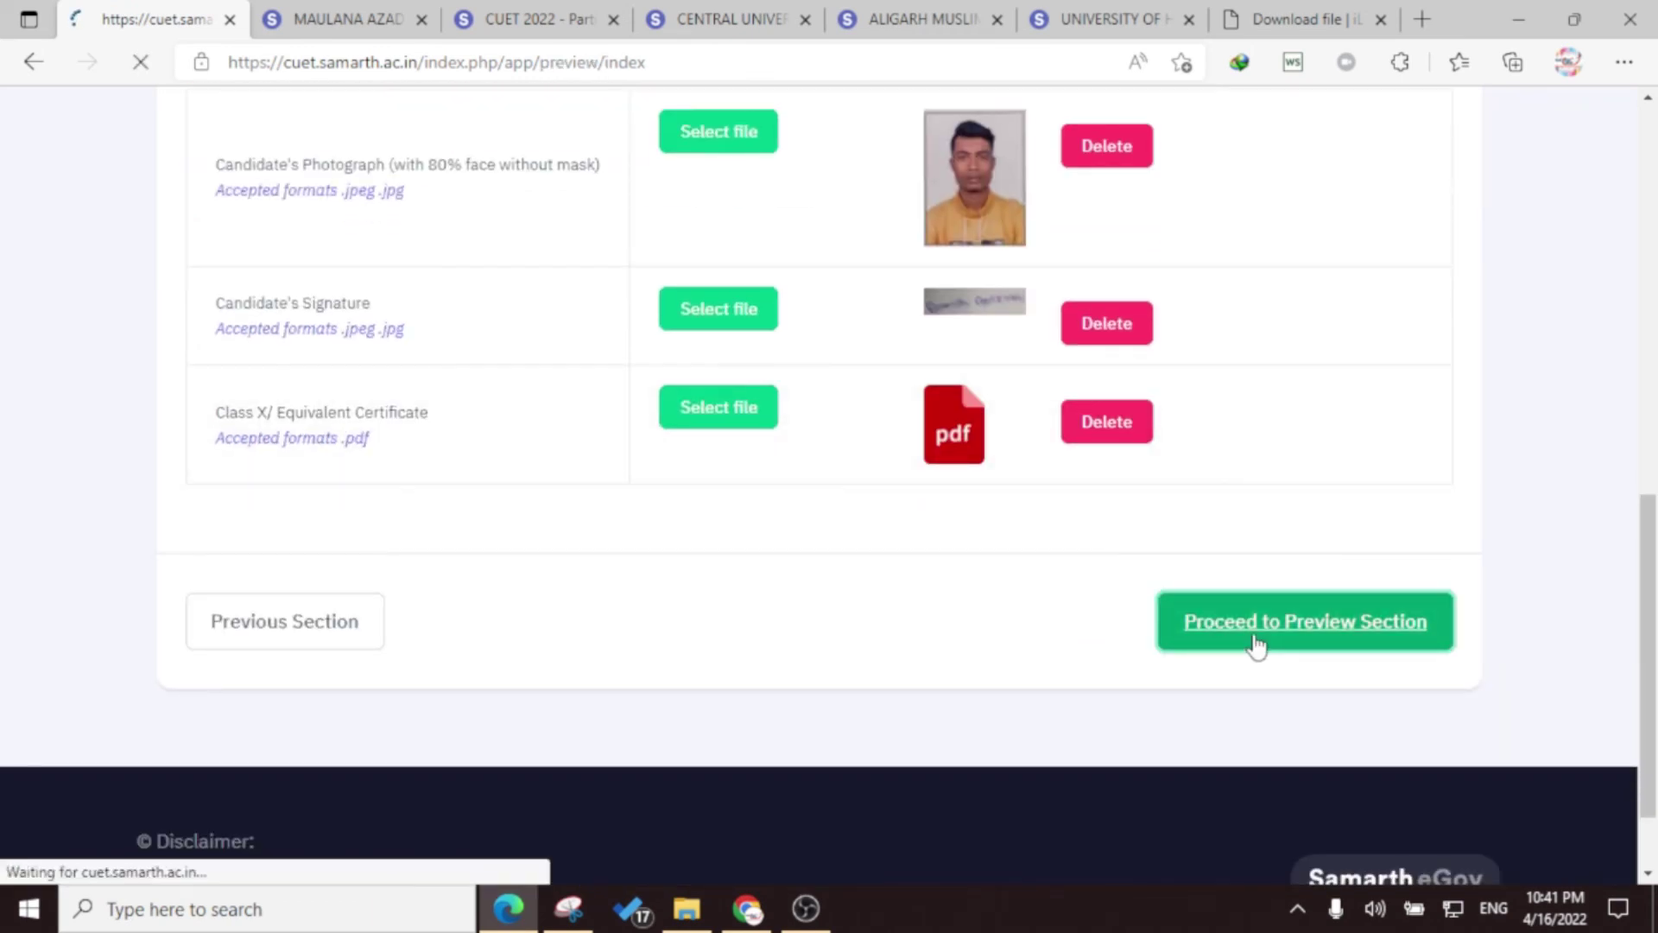
Tick the verification and declaration checkboxes at the end of the application preview
scroll(1037, 553, down, 10)
scroll(988, 469, down, 20)
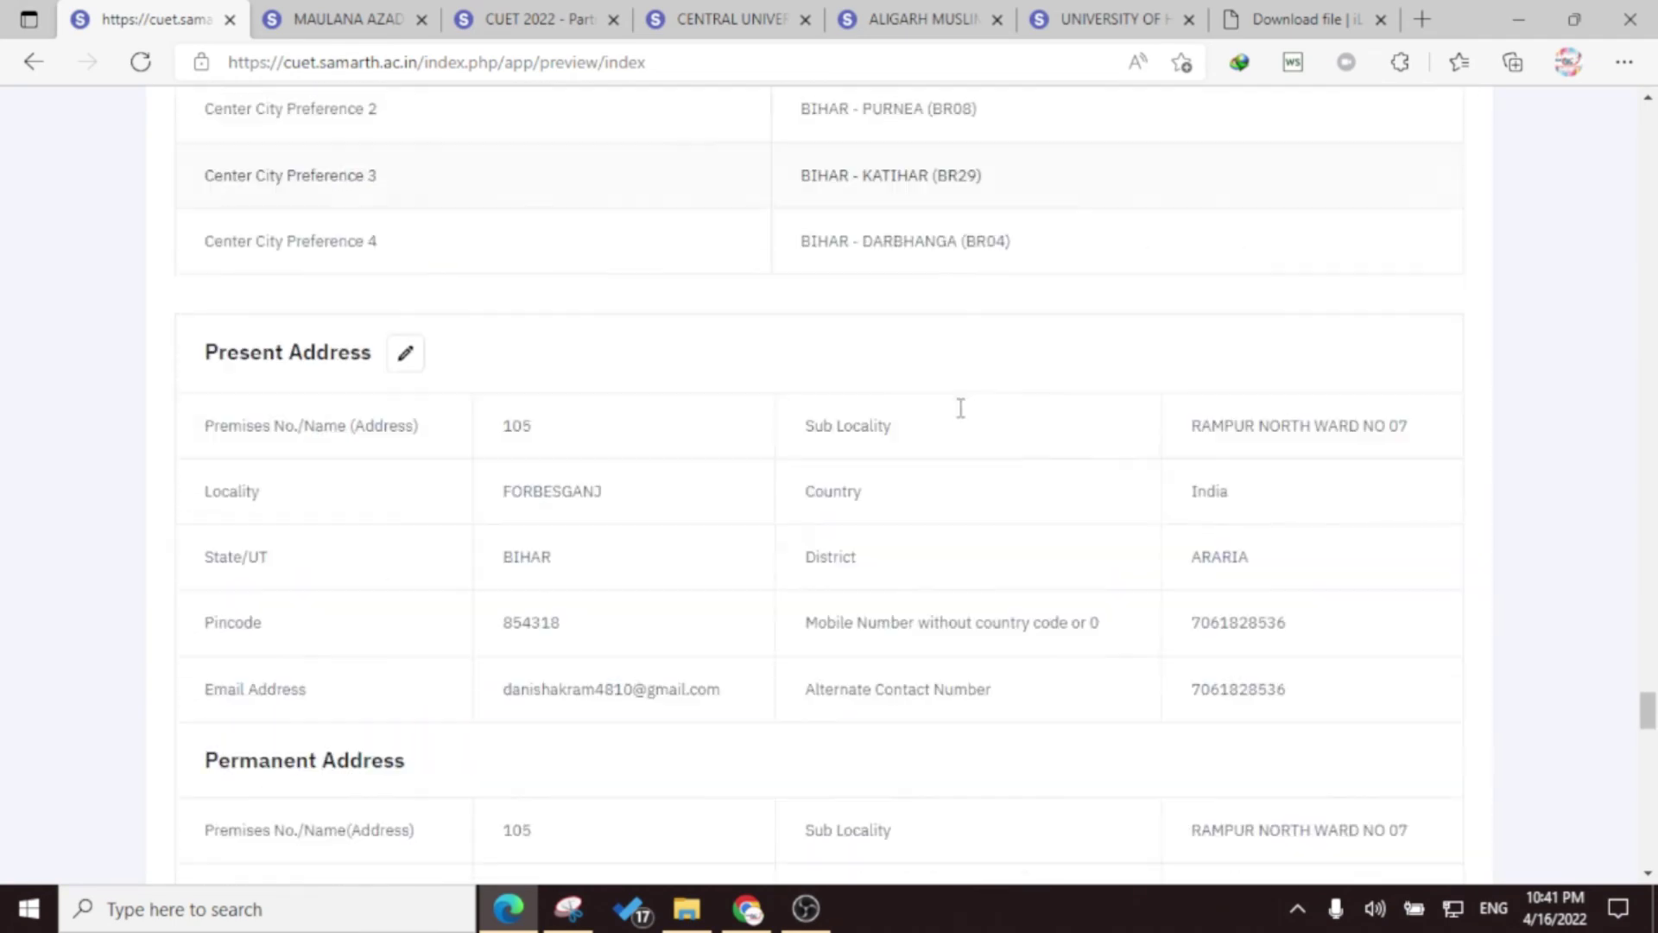
click(181, 443)
click(181, 492)
click(182, 540)
click(182, 588)
click(182, 636)
click(181, 685)
click(182, 734)
scroll(182, 548, down, 10)
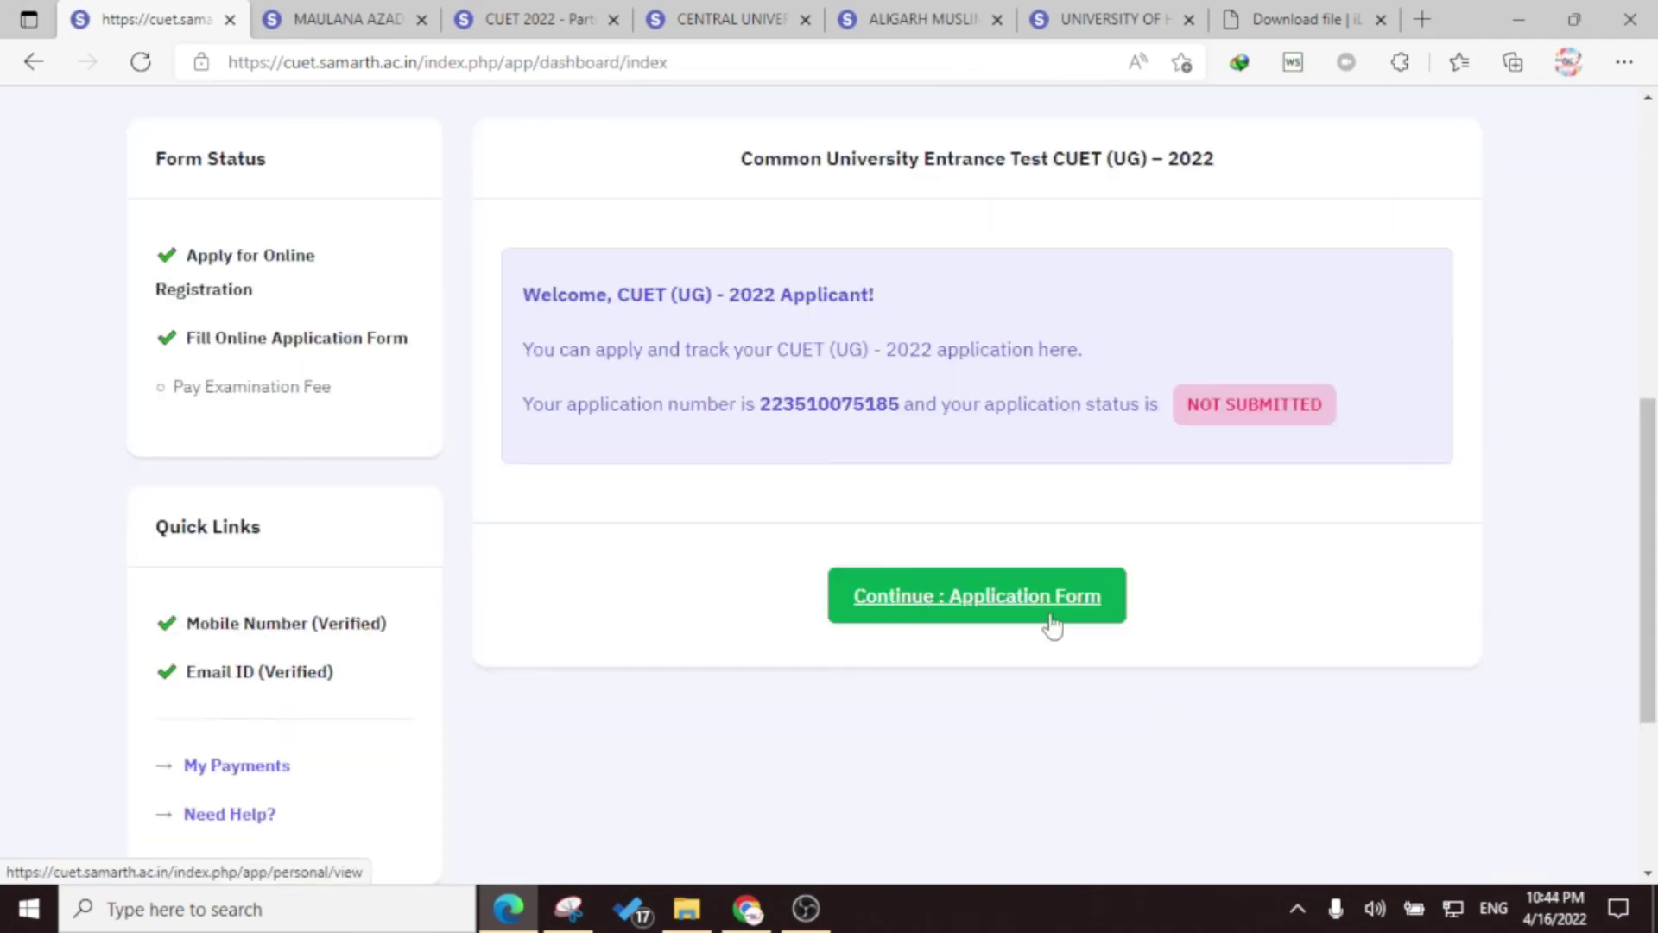
Continue the application form from the dashboard and proceed past the Personal Details section
click(1087, 616)
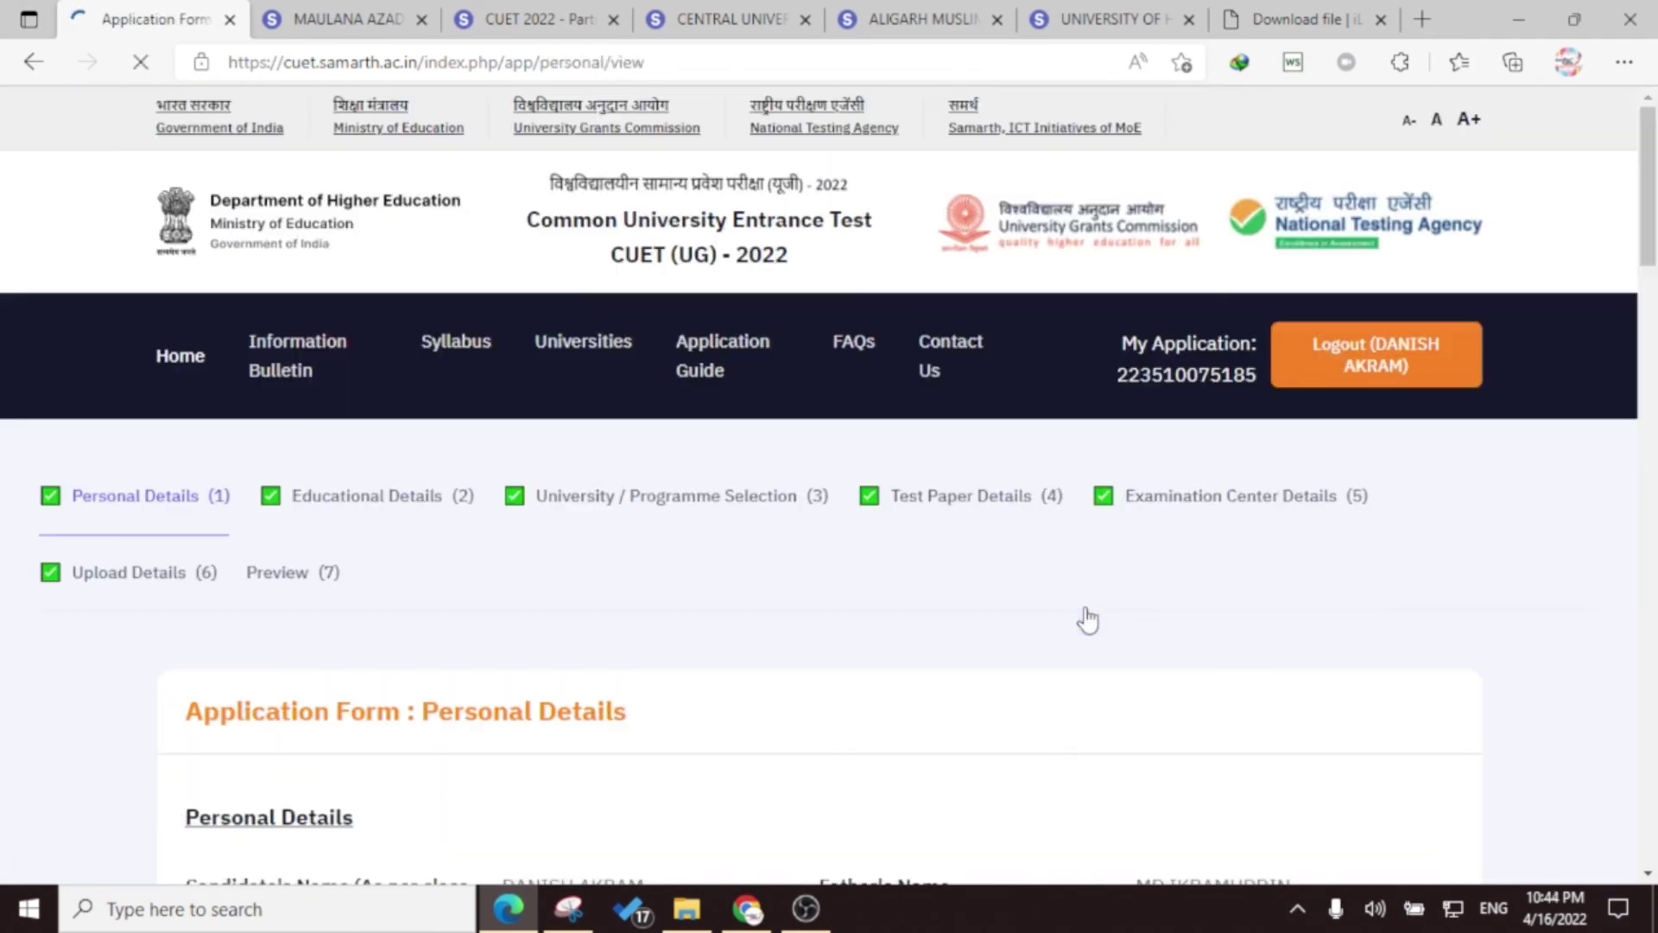
scroll(1086, 617, down, 5)
scroll(1088, 617, down, 20)
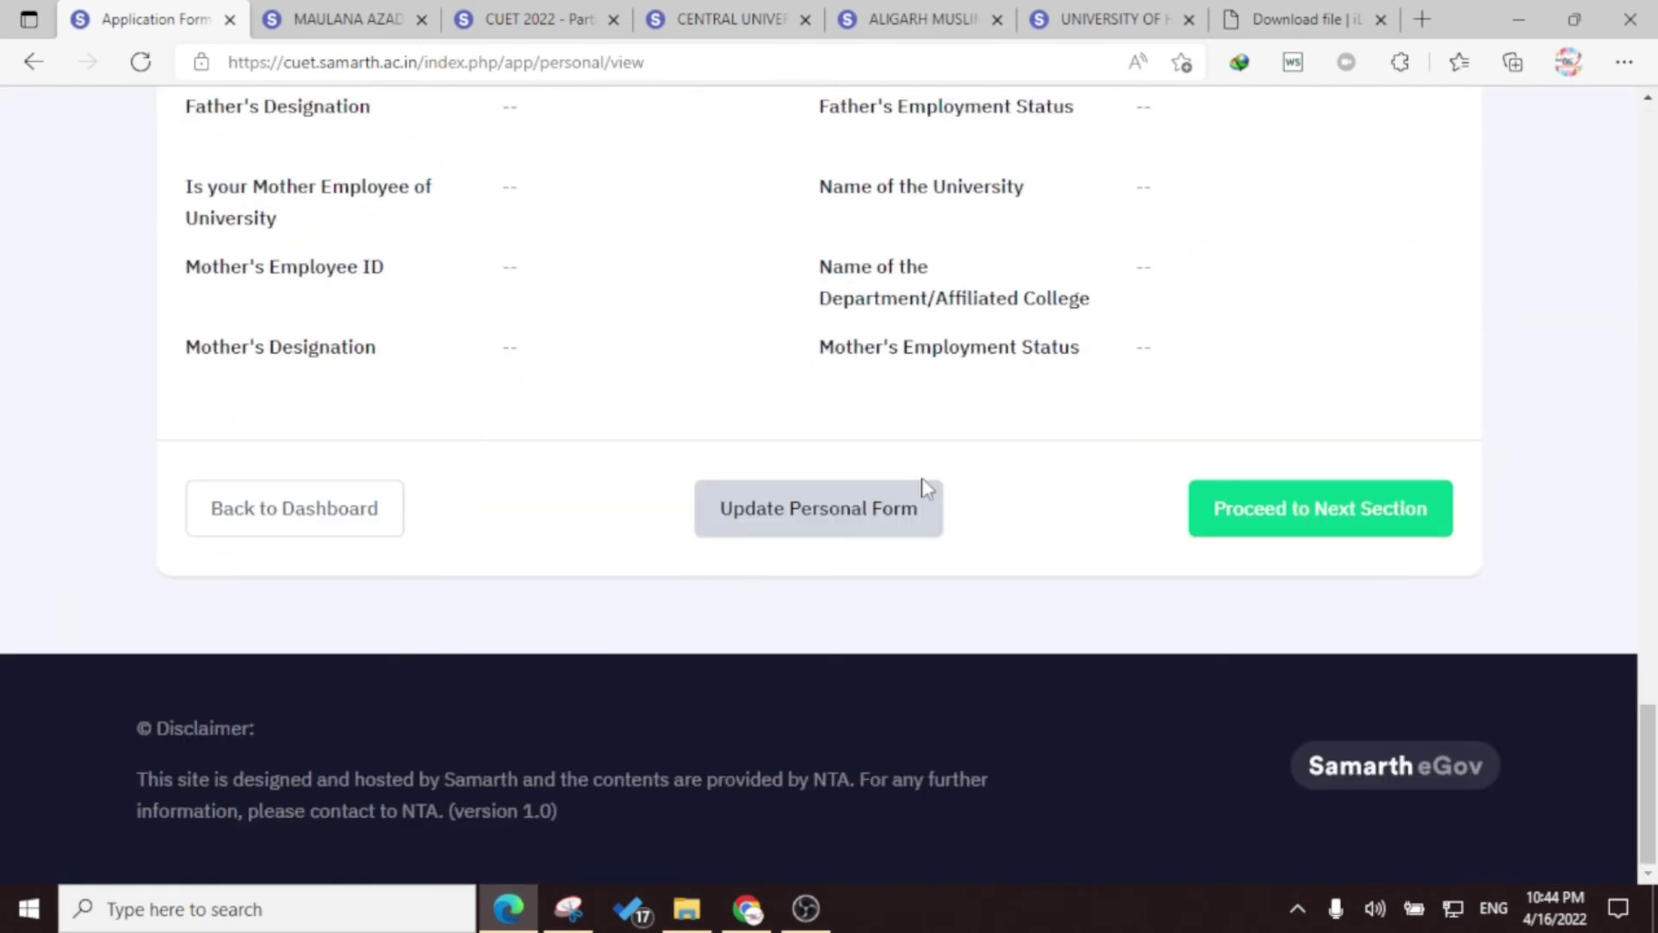
click(1284, 513)
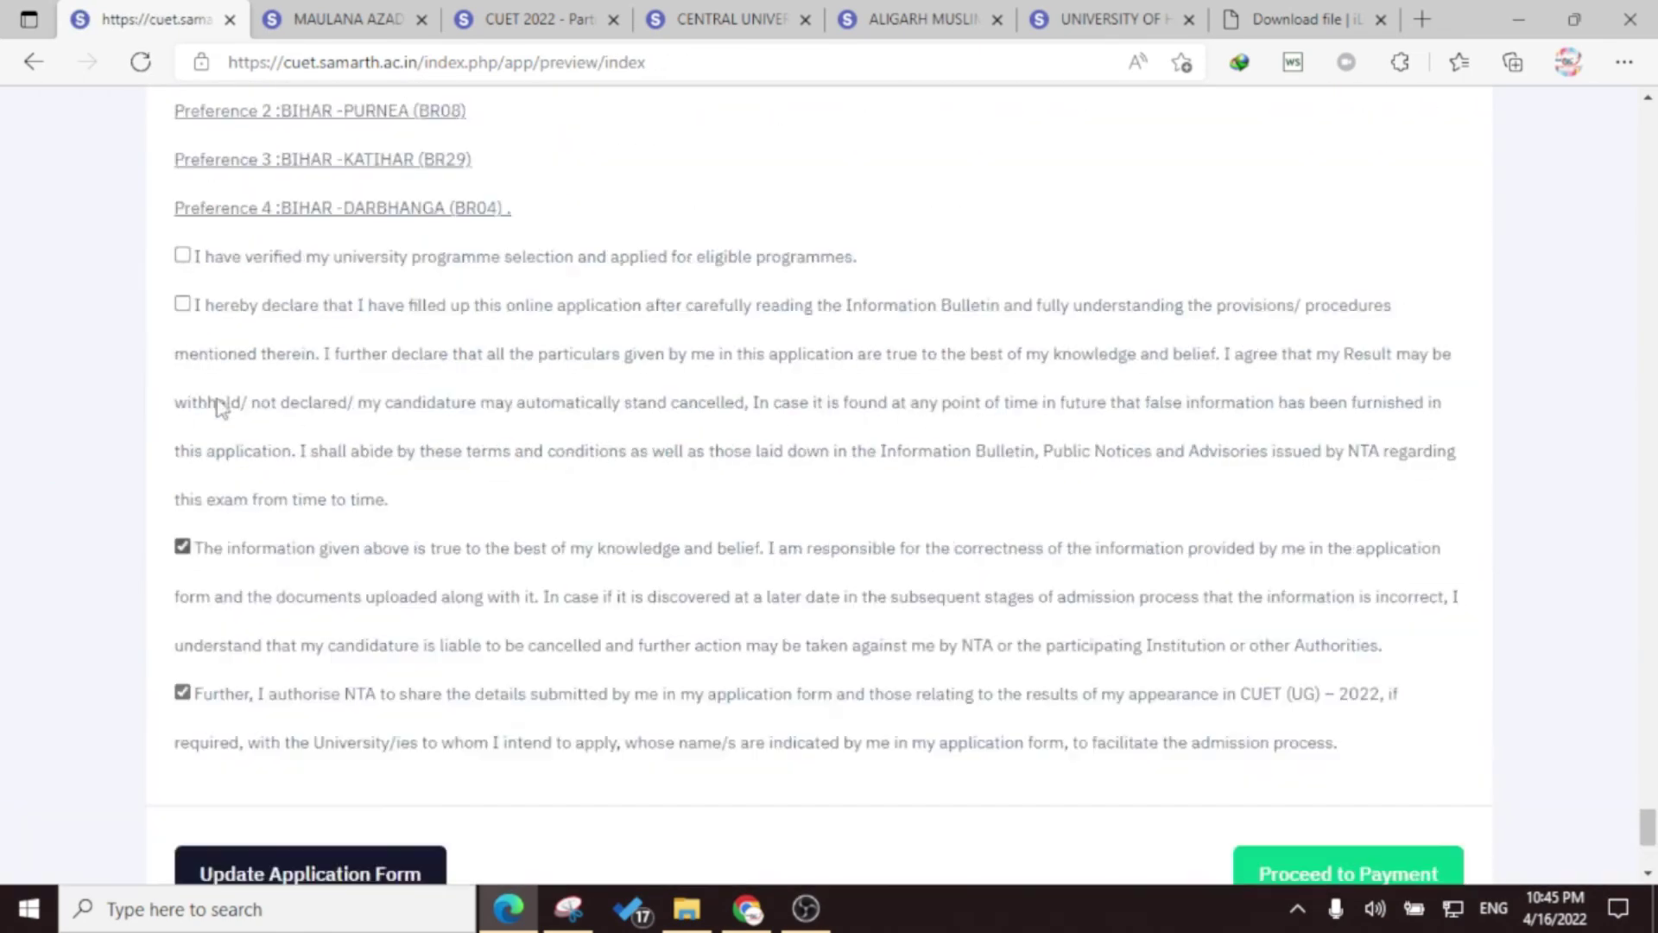
Review the candidate details, the fee for each slot and the payment notes on the Registration Payment page
scroll(598, 223, up, 10)
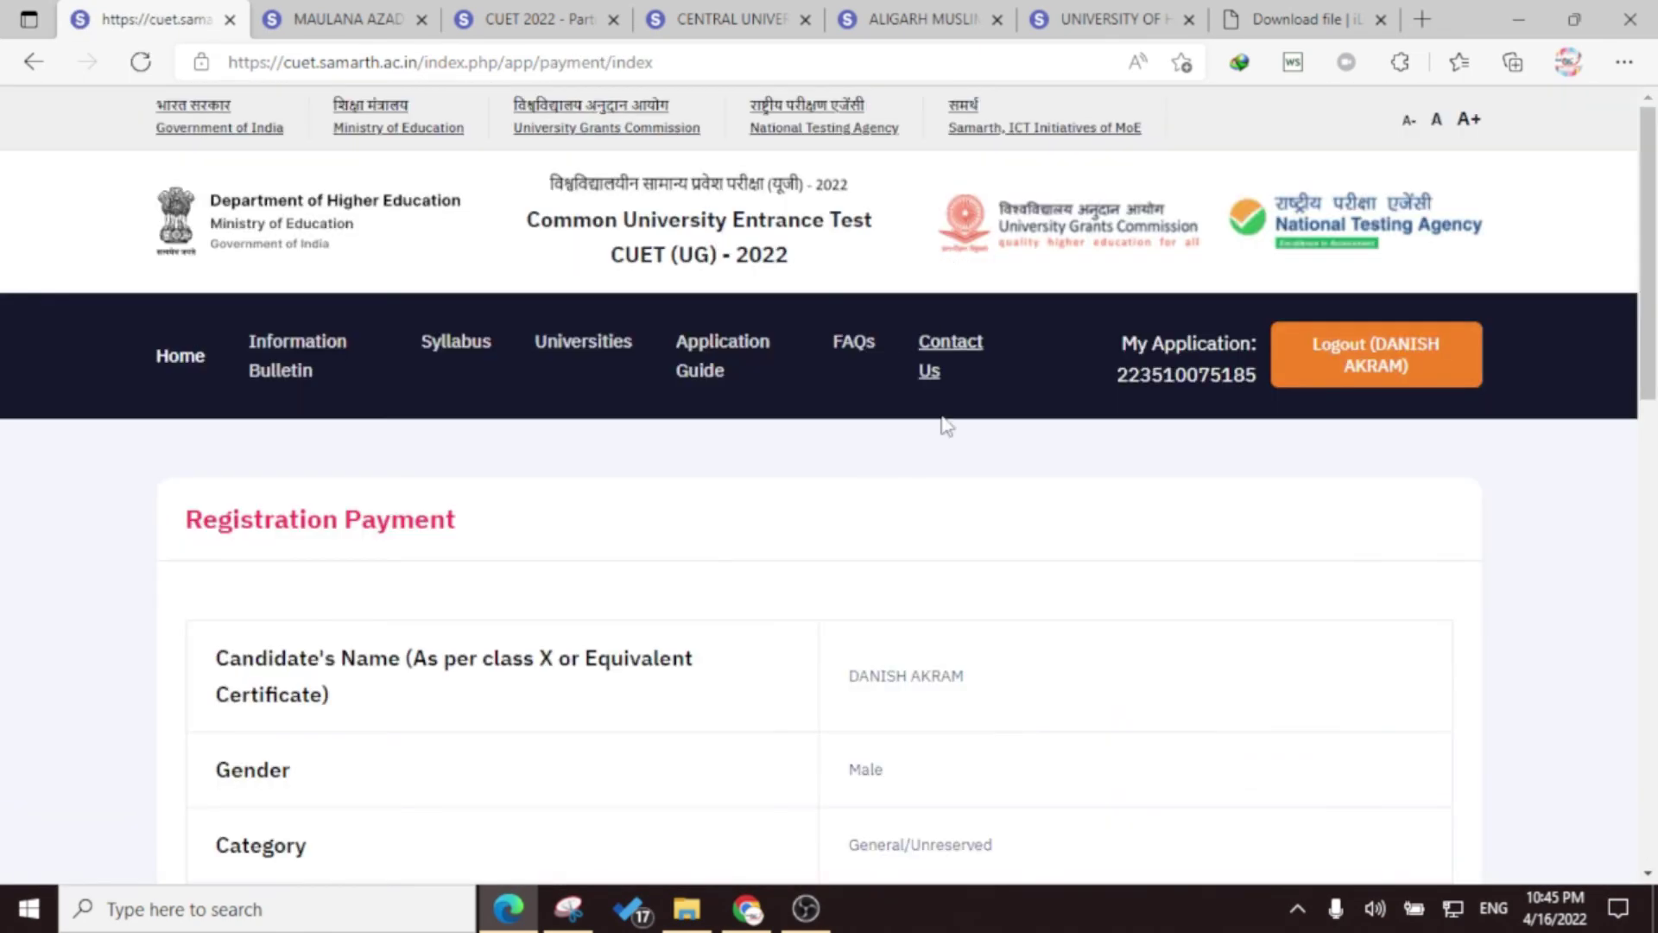
scroll(946, 425, down, 10)
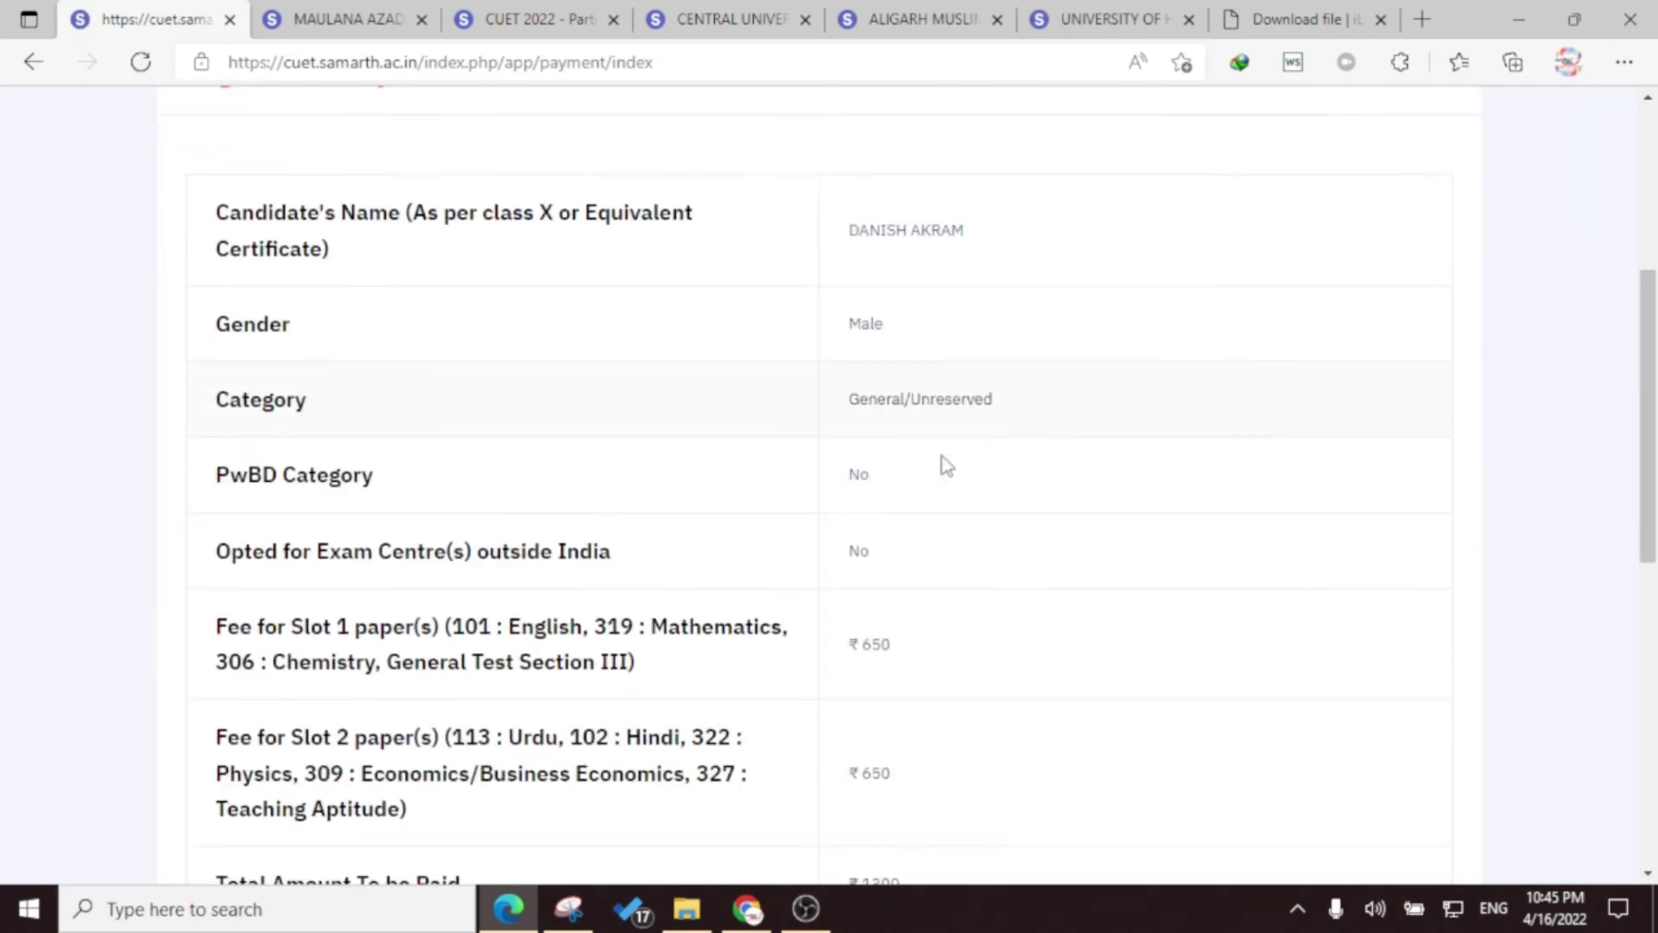
scroll(943, 464, up, 5)
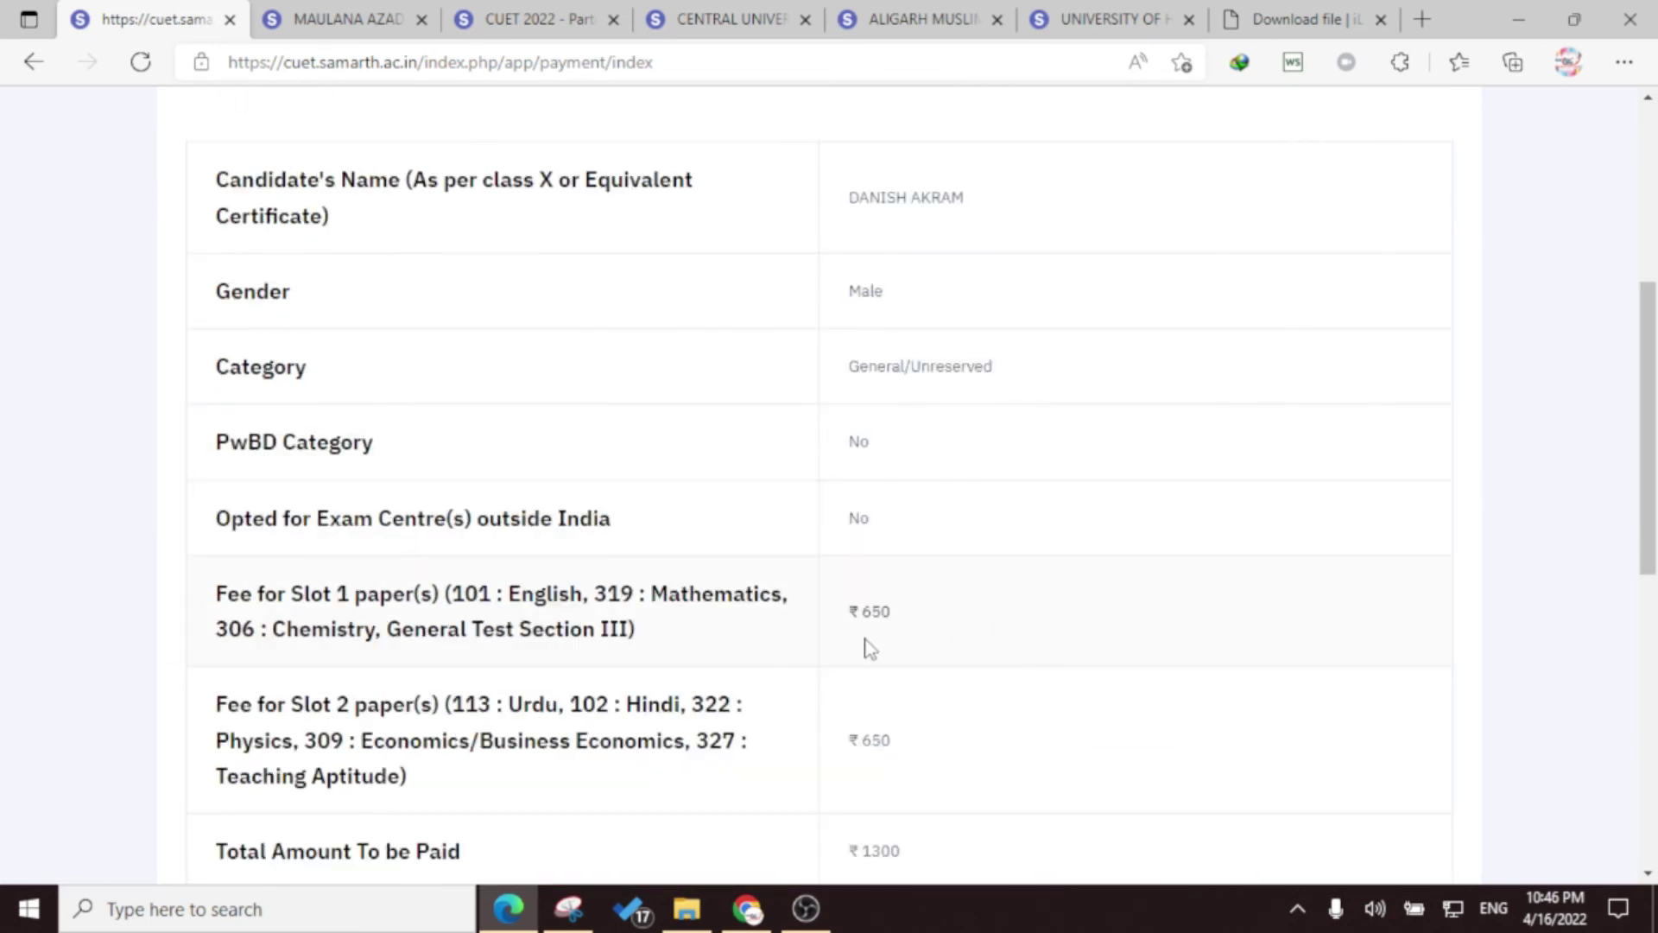
scroll(1007, 646, down, 2)
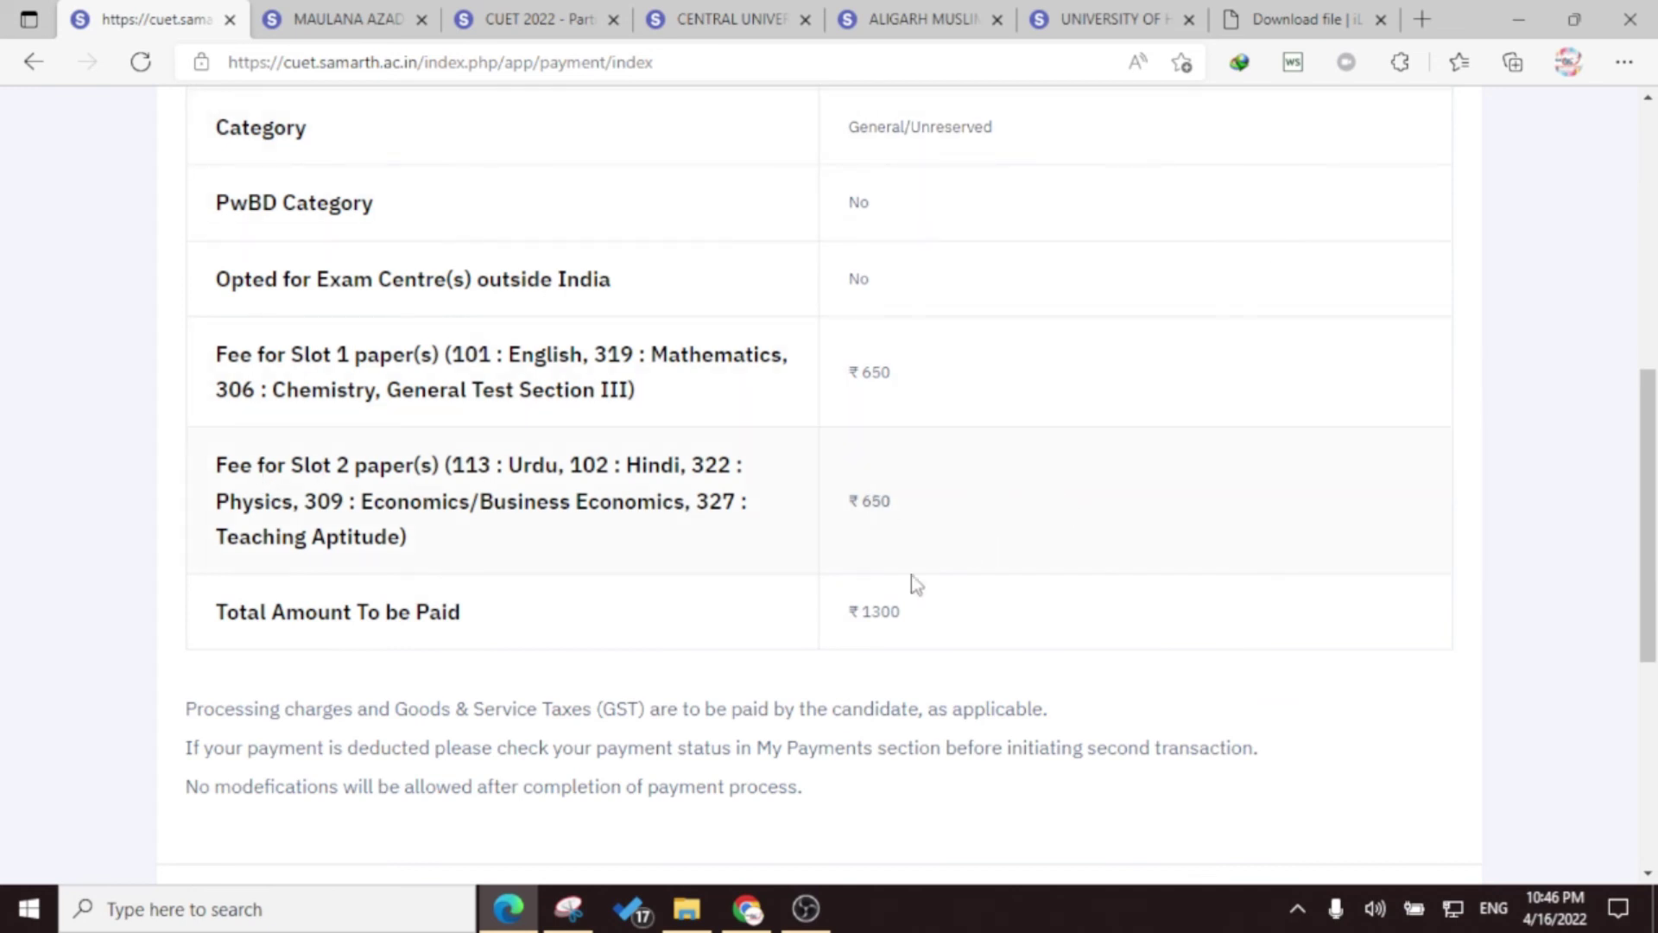
scroll(993, 579, down, 4)
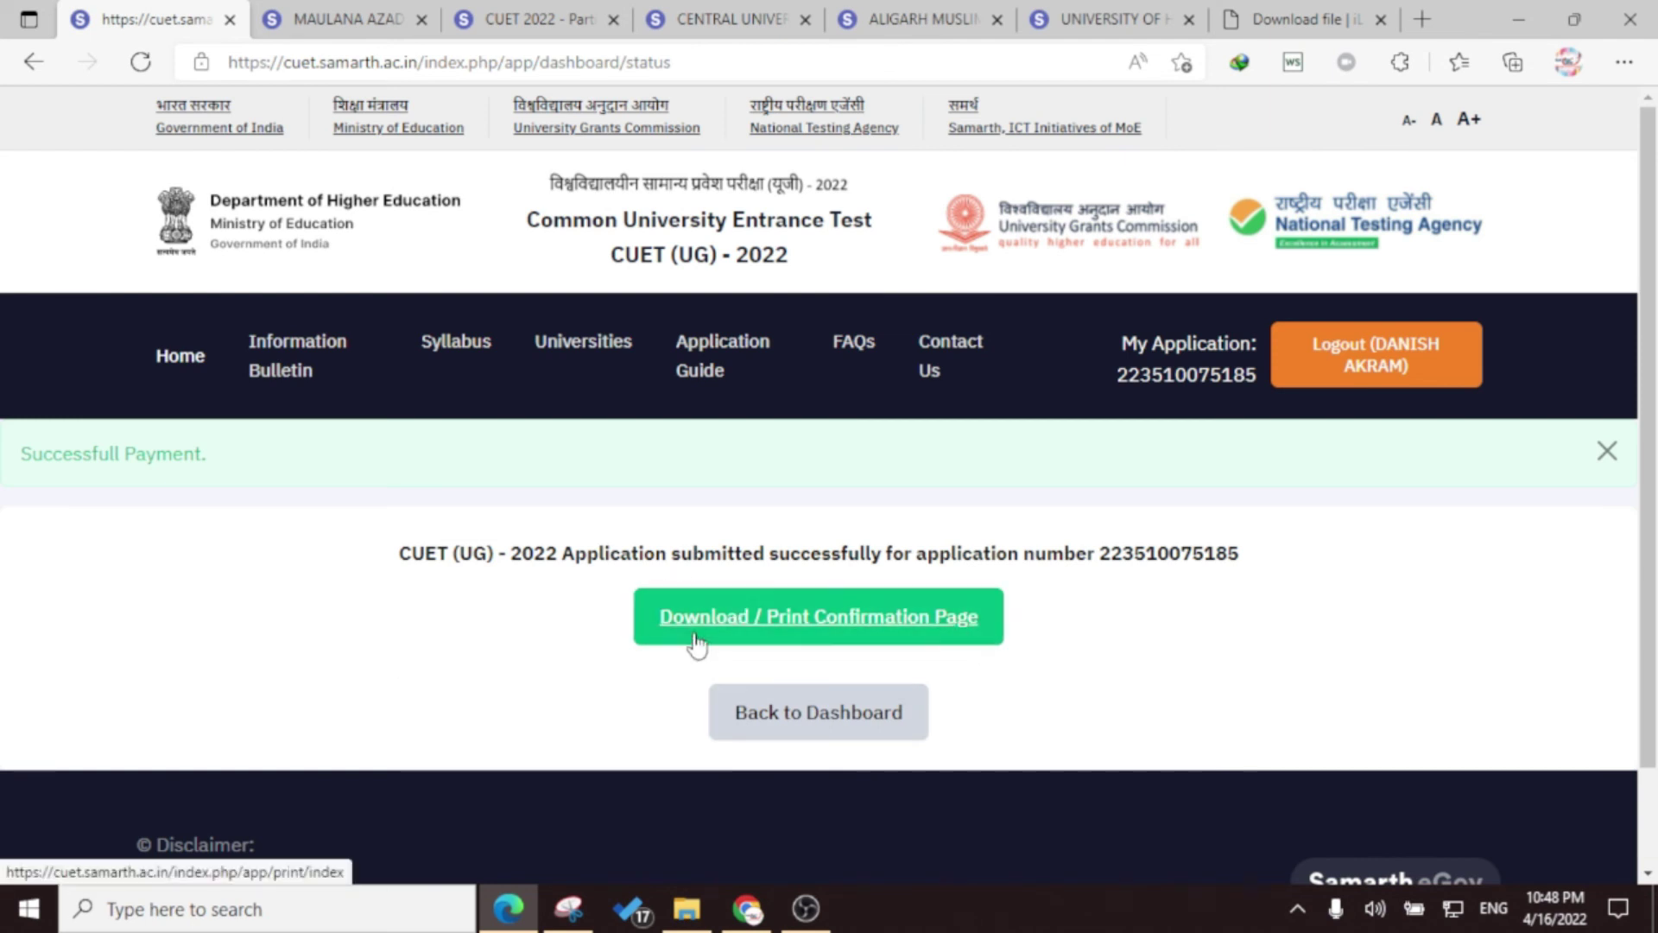
Open the printable confirmation page and go through it to the end of the university and programme list
click(950, 624)
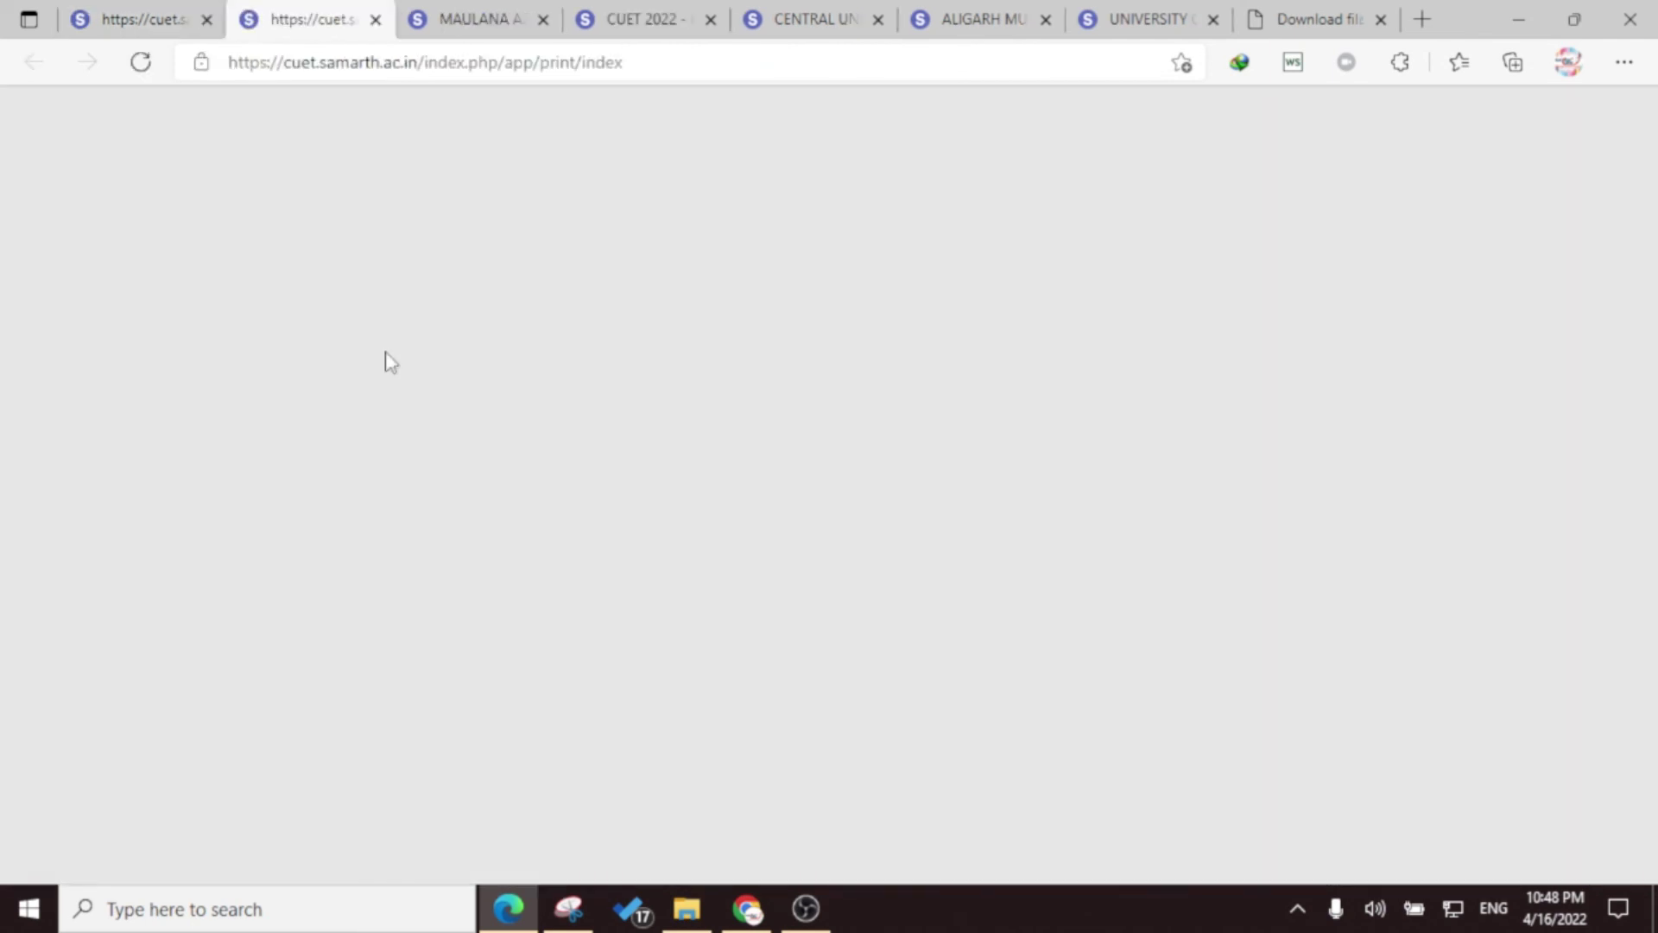
scroll(844, 484, down, 12)
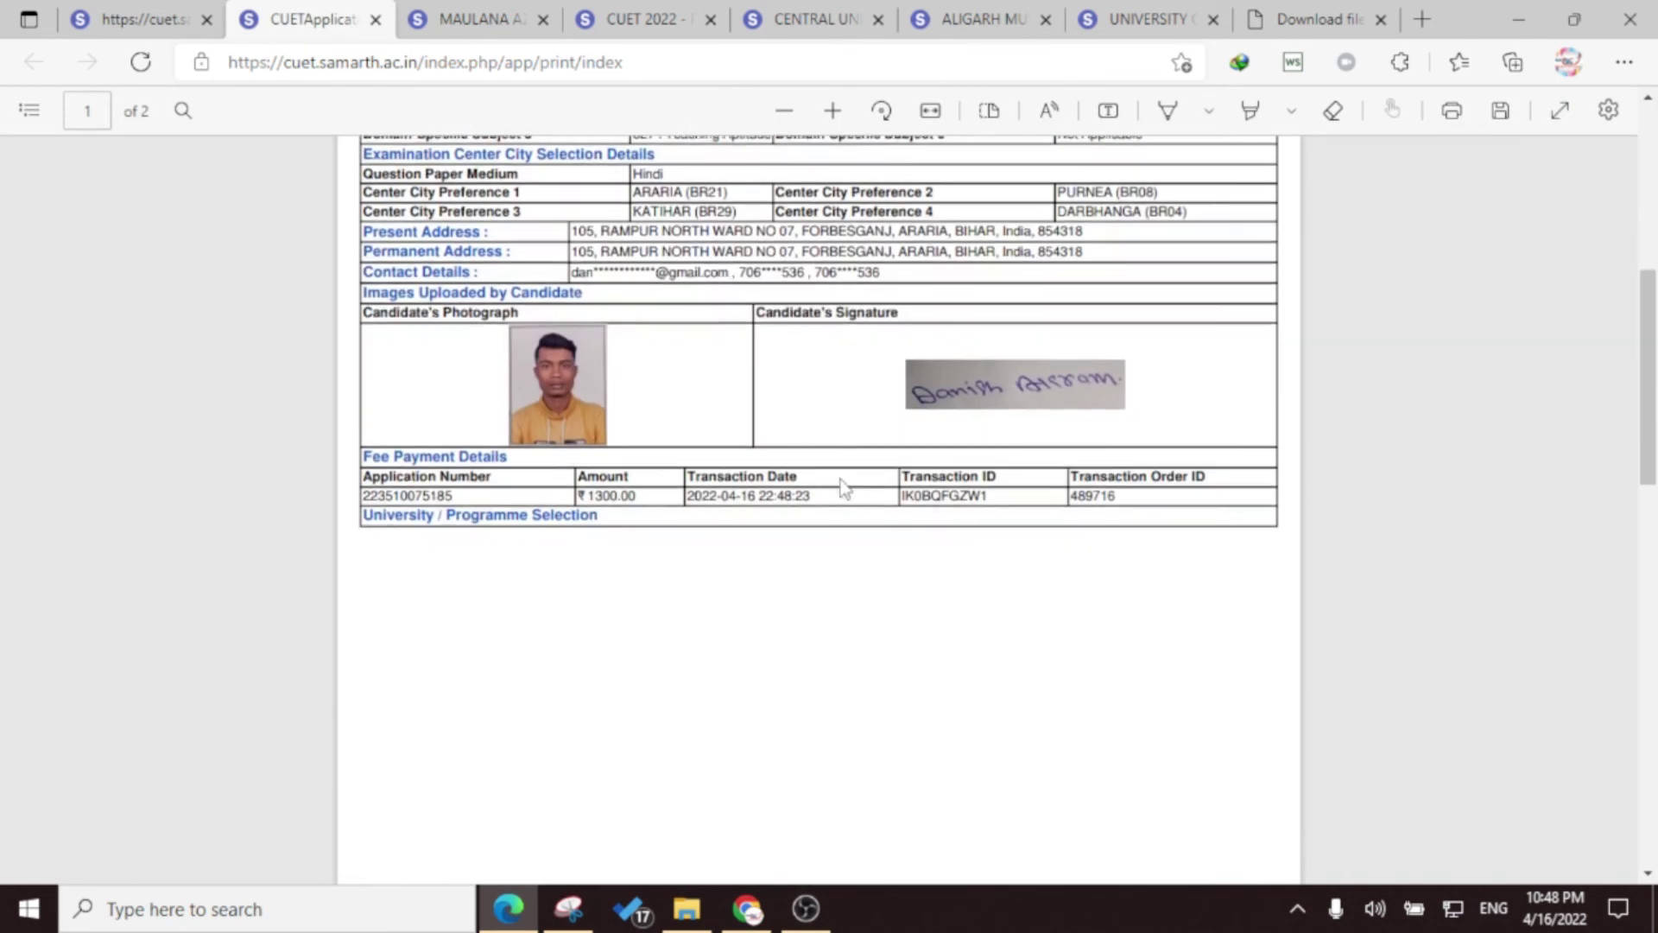
scroll(857, 575, down, 10)
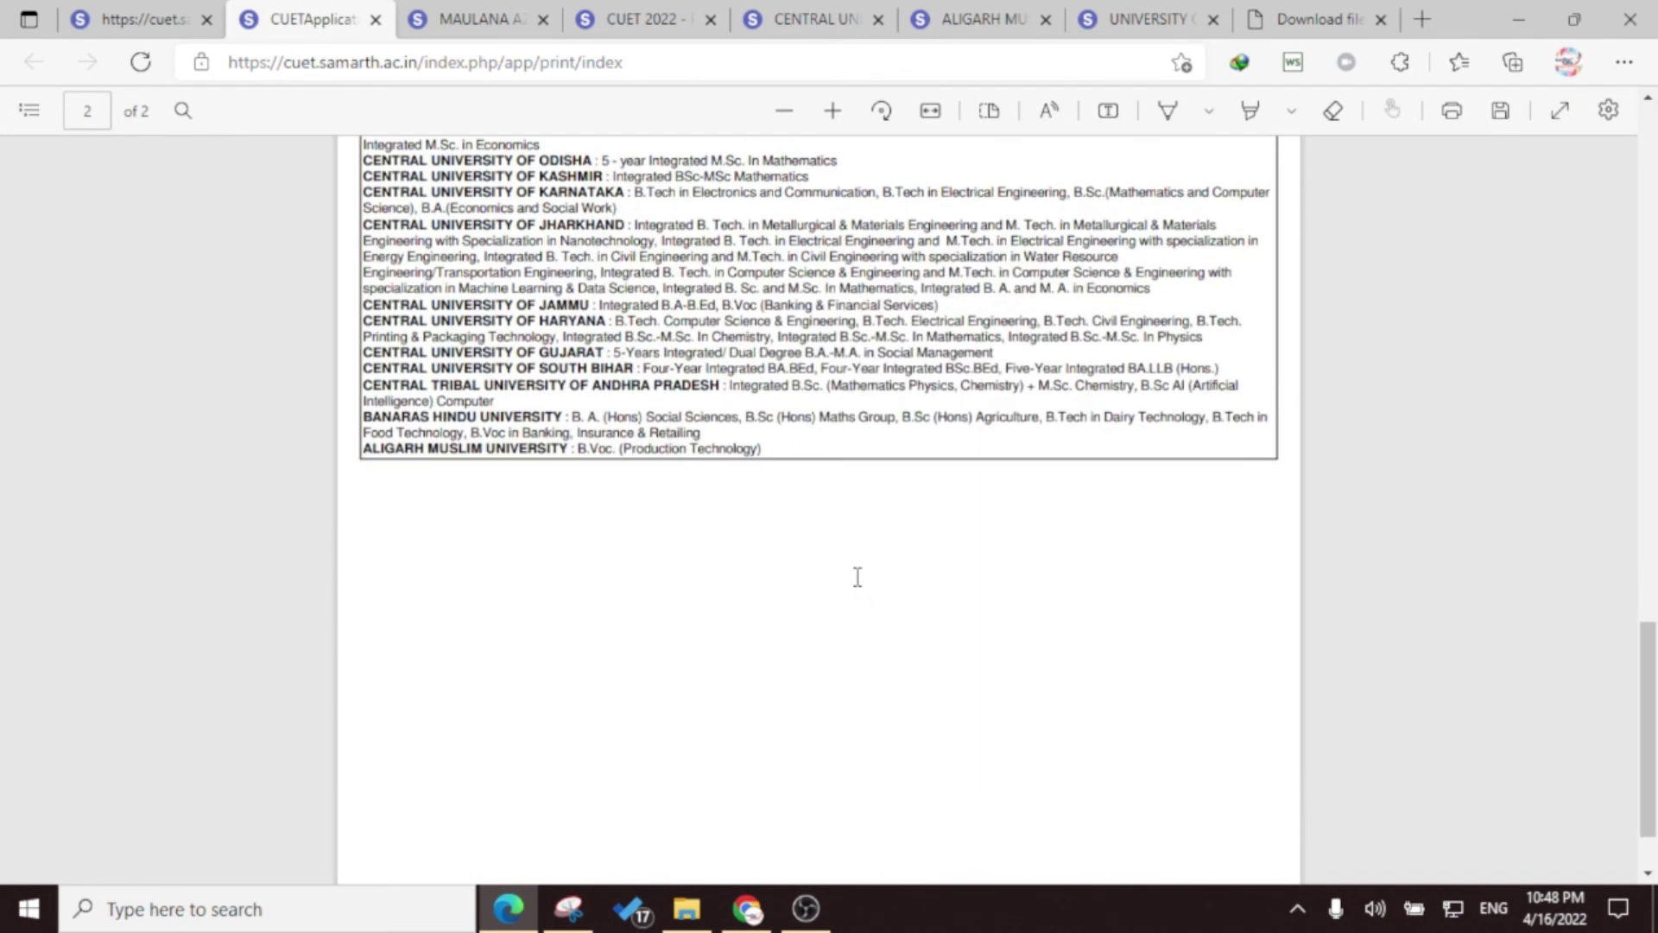
Recheck the programme list and first-page details of the confirmation document, and return to the application status page
scroll(491, 337, up, 5)
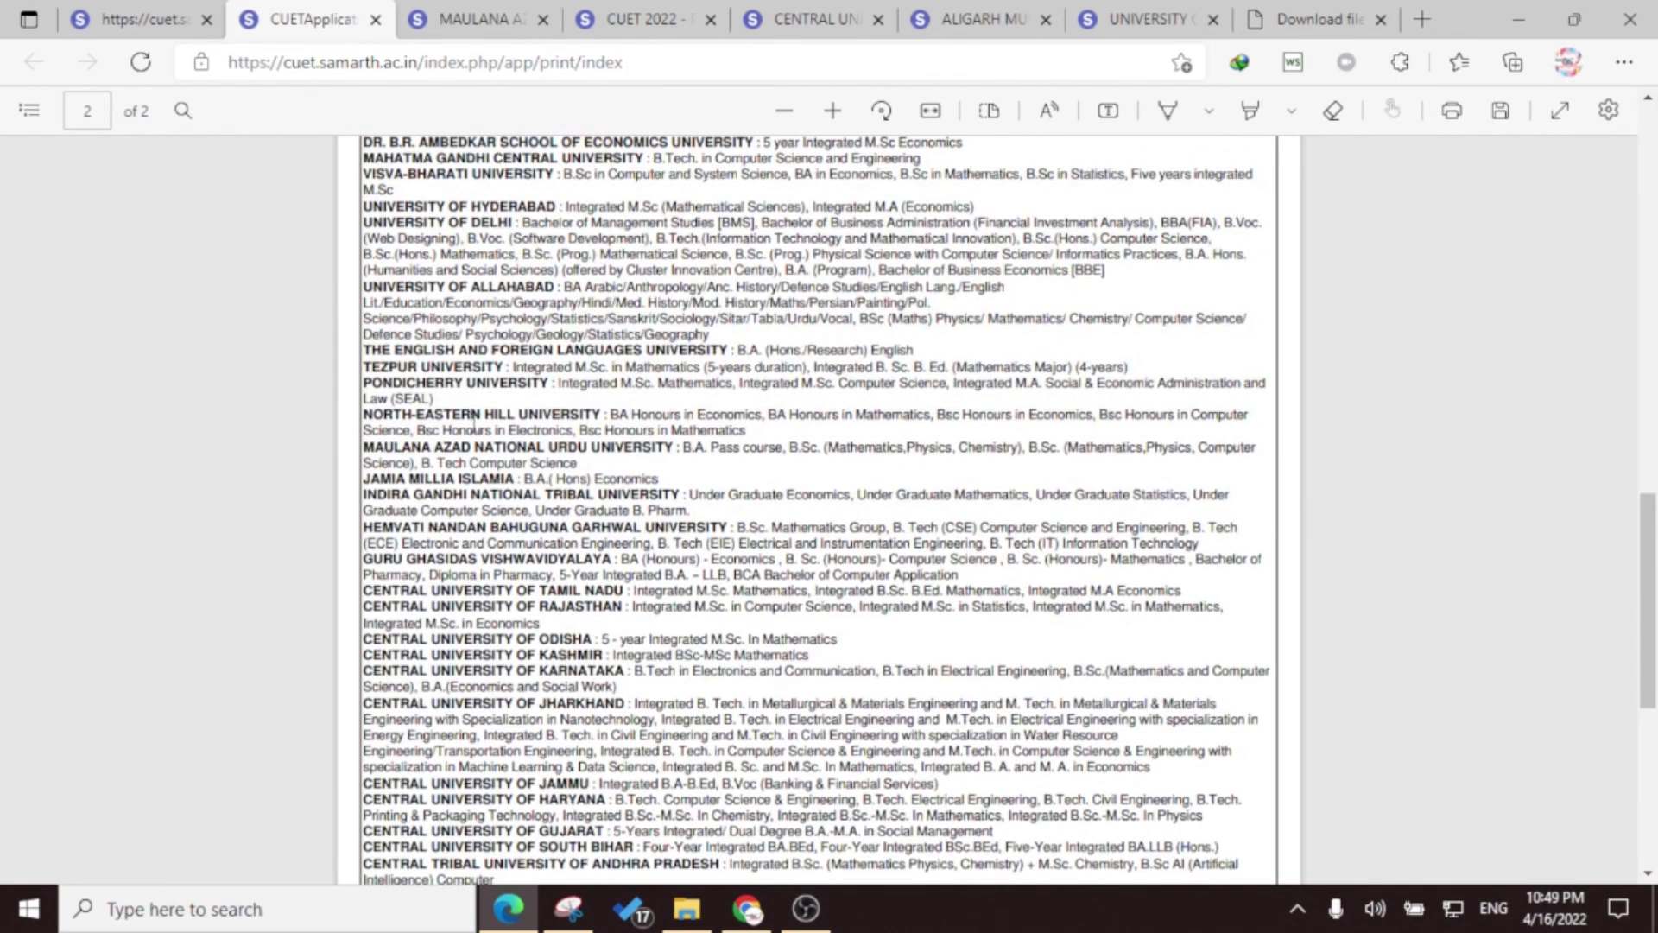
scroll(471, 401, up, 10)
scroll(515, 537, down, 12)
scroll(515, 537, up, 10)
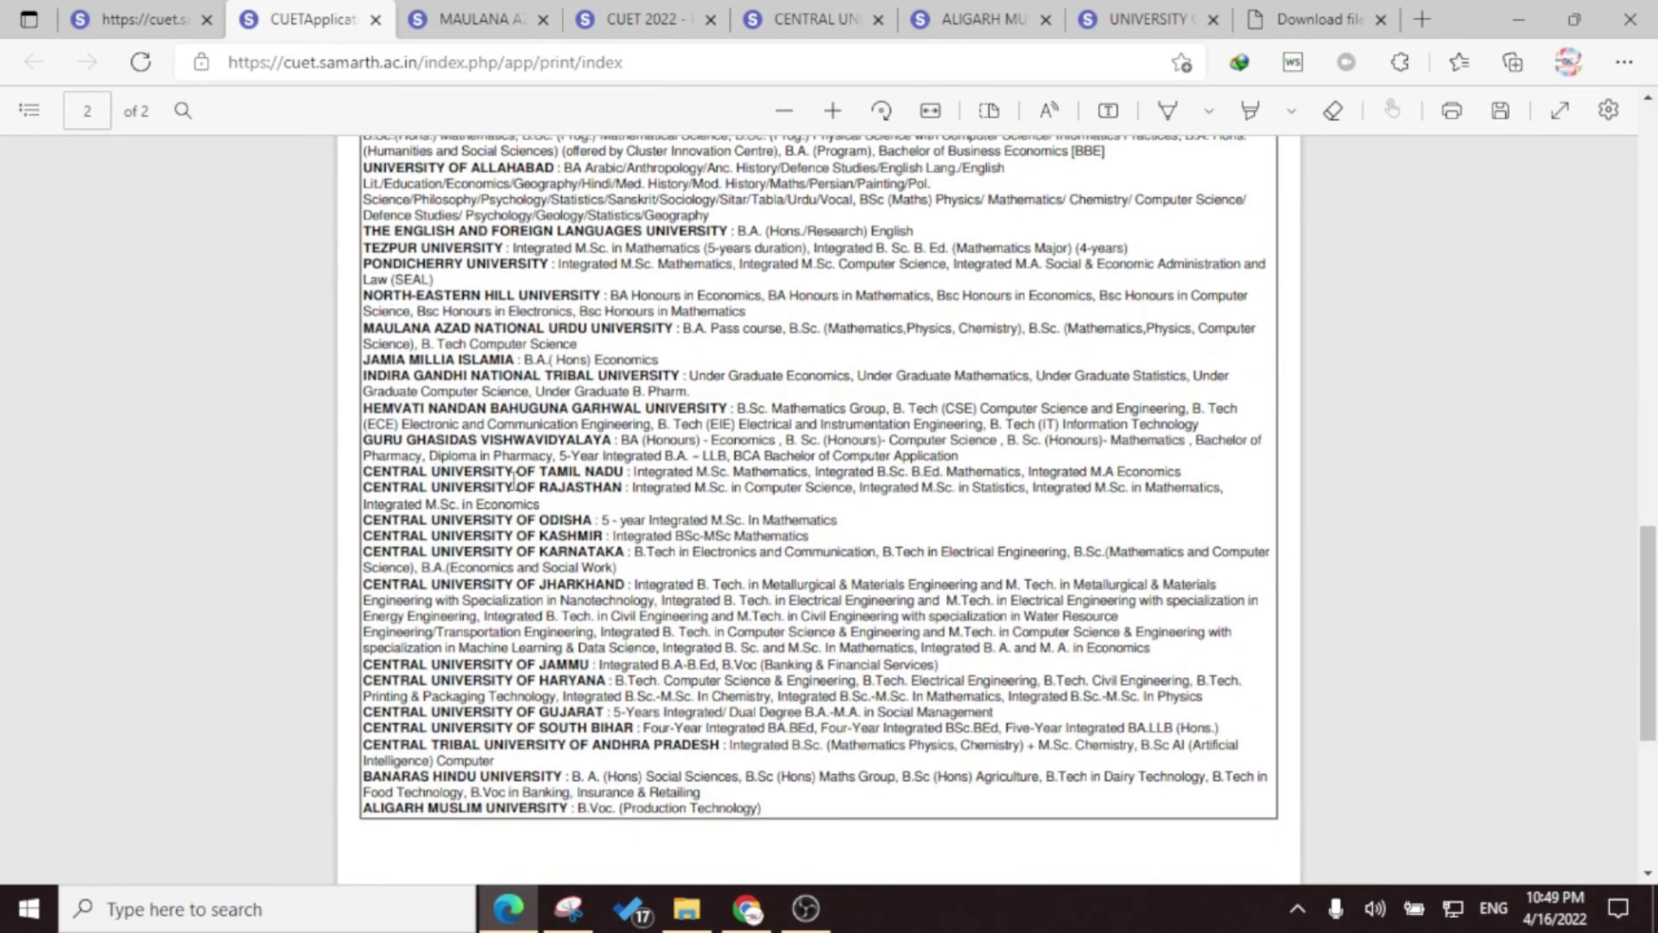
scroll(513, 469, up, 5)
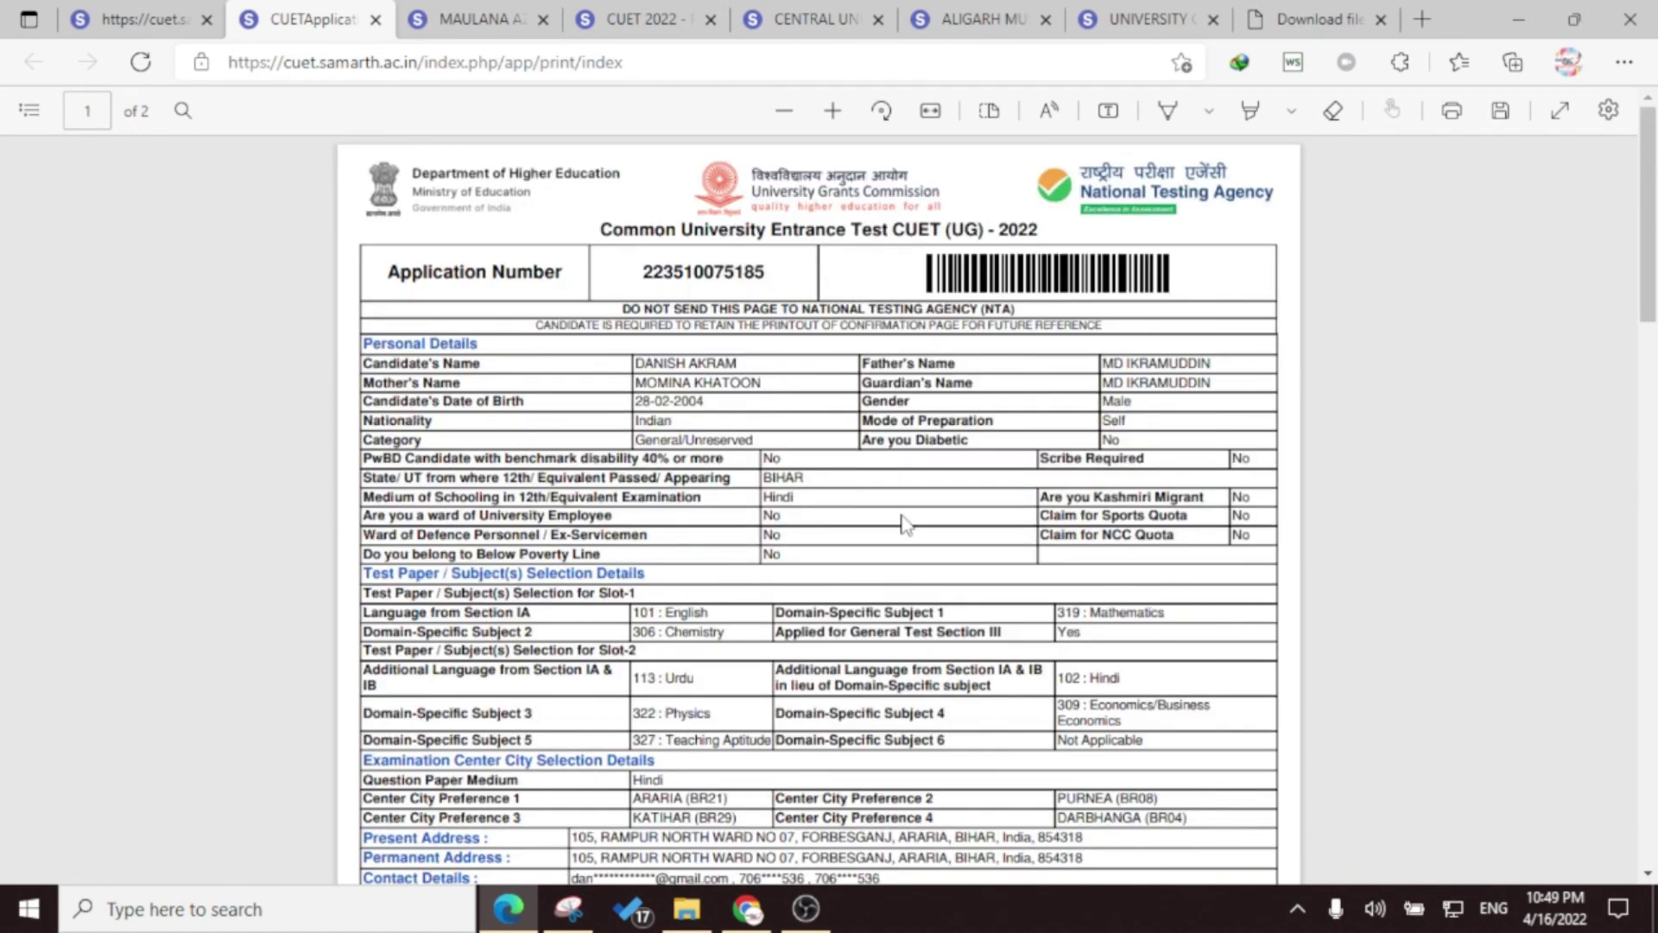
scroll(1205, 505, down, 3)
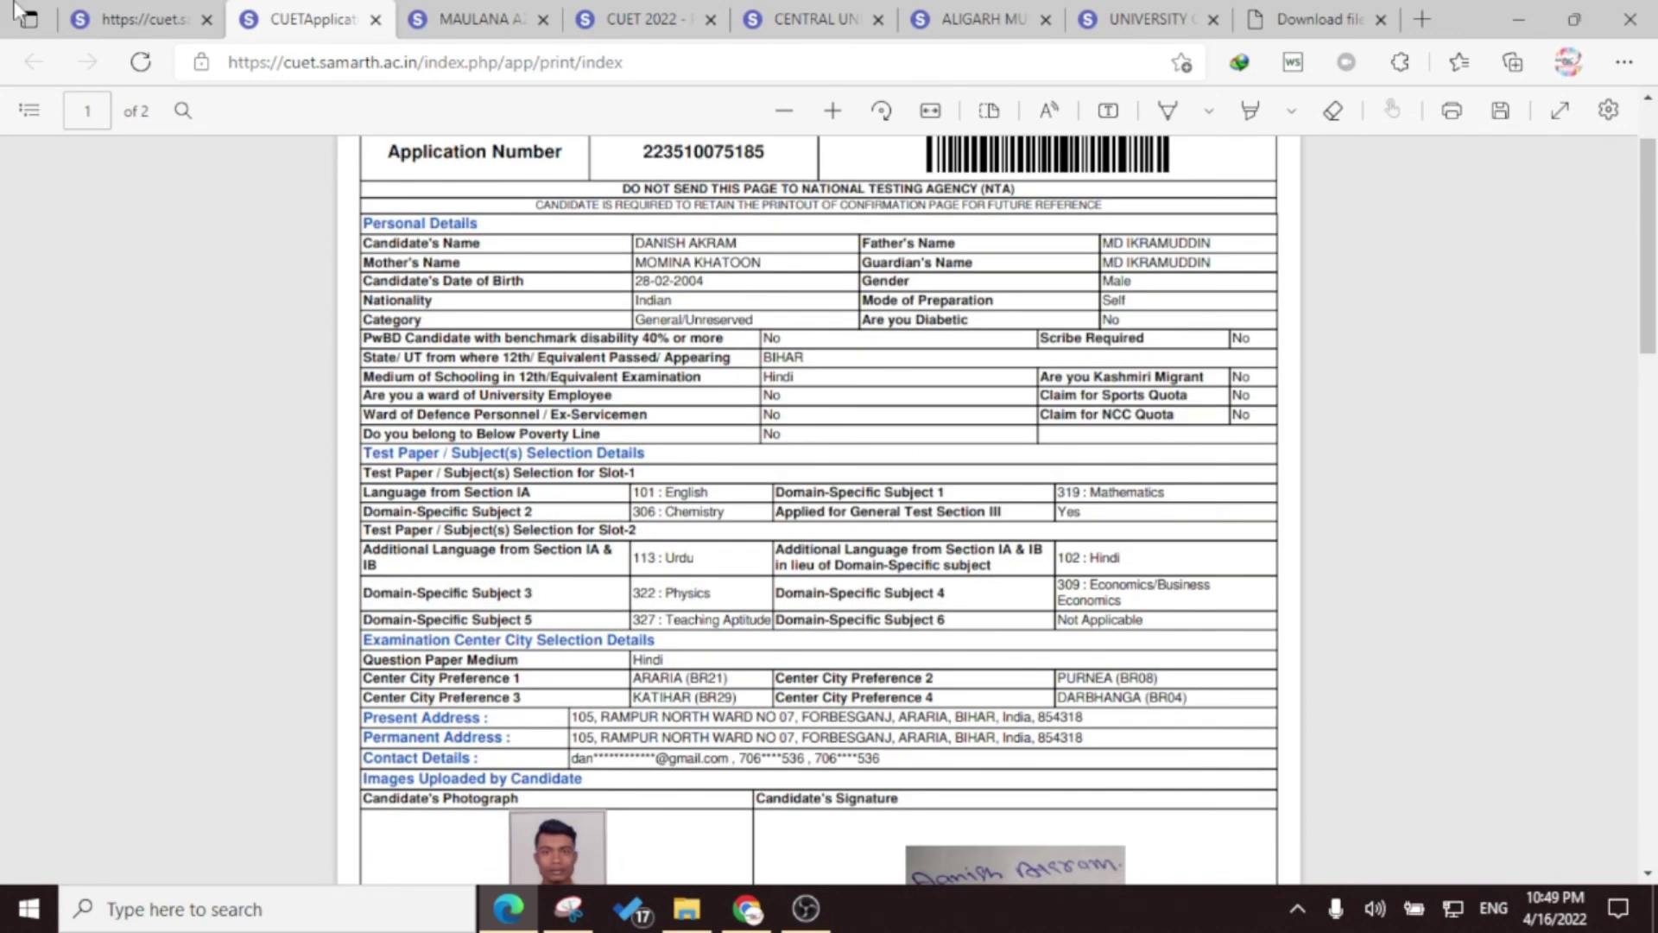
click(138, 19)
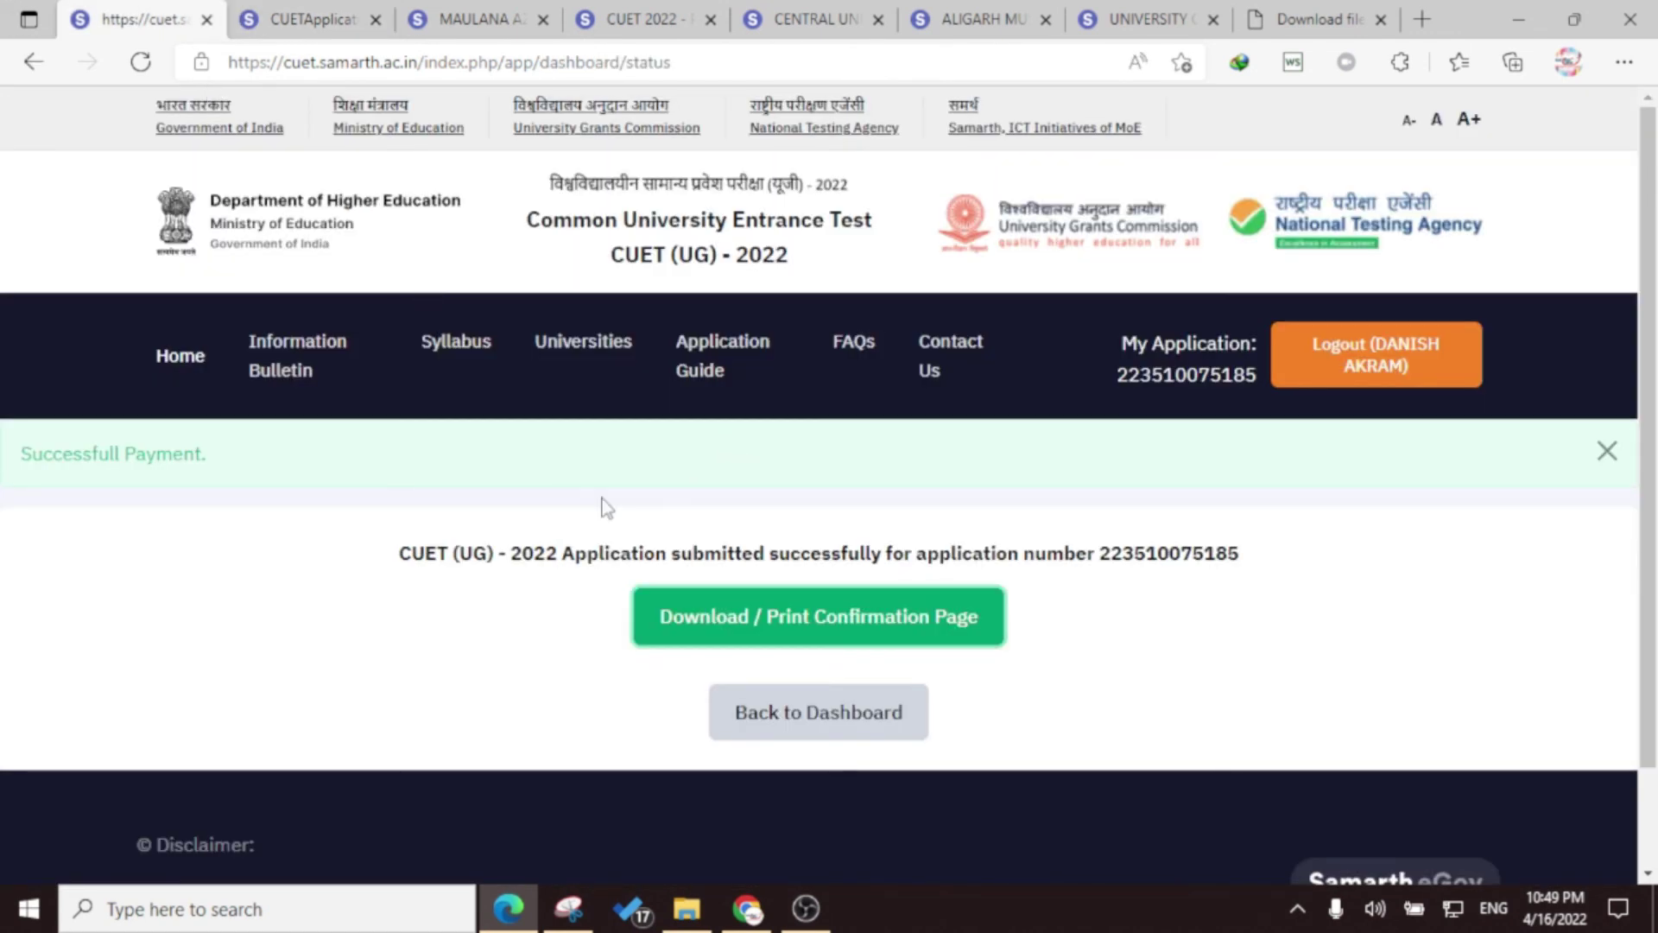